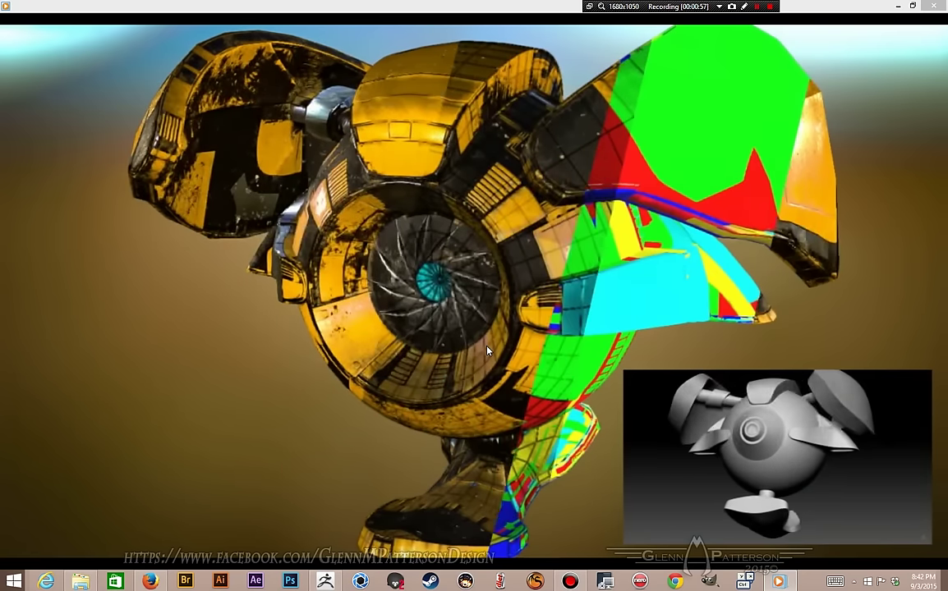
Step: Close the MatID_Demo video and switch to ZBrush
mouse_move(411, 300)
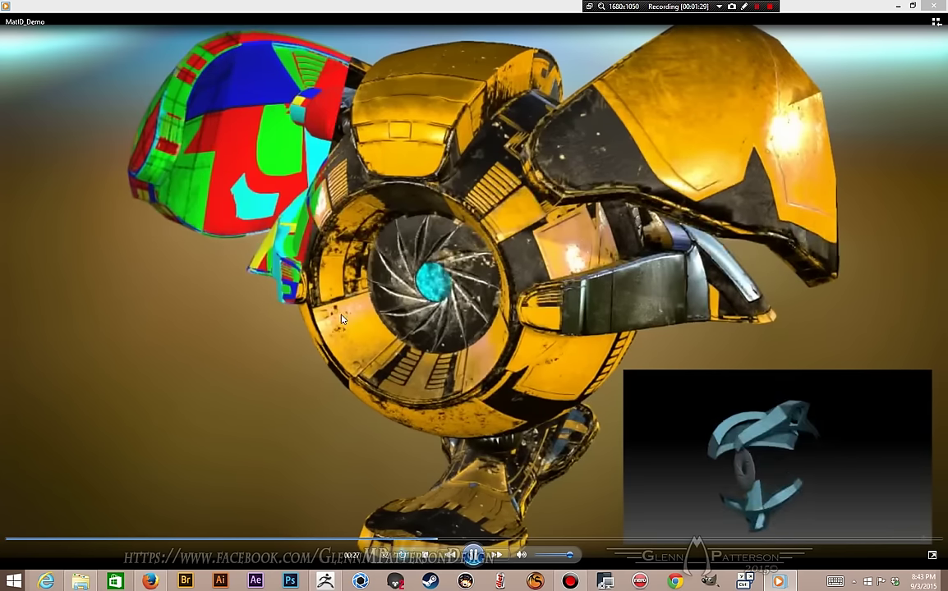
left_click(935, 7)
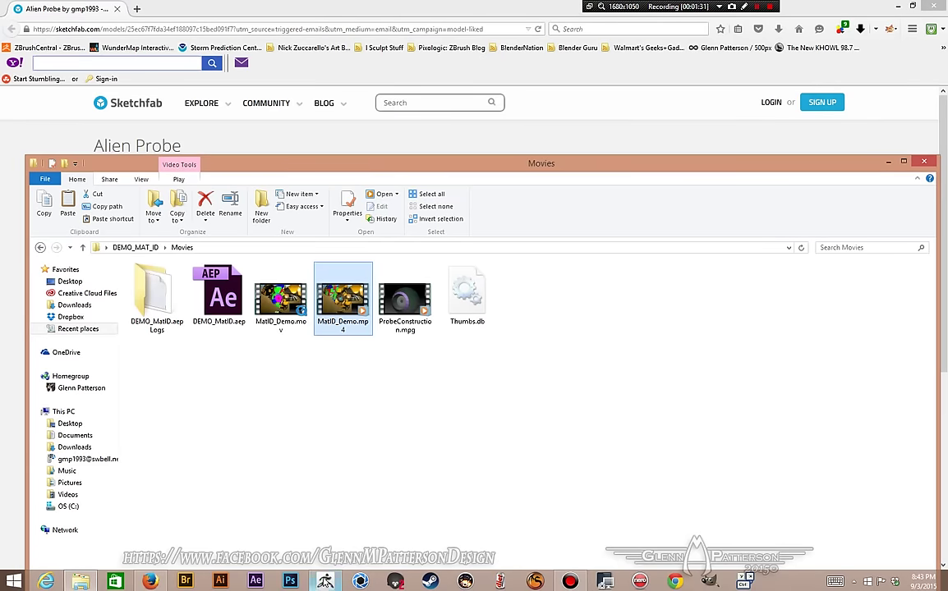
left_click(325, 582)
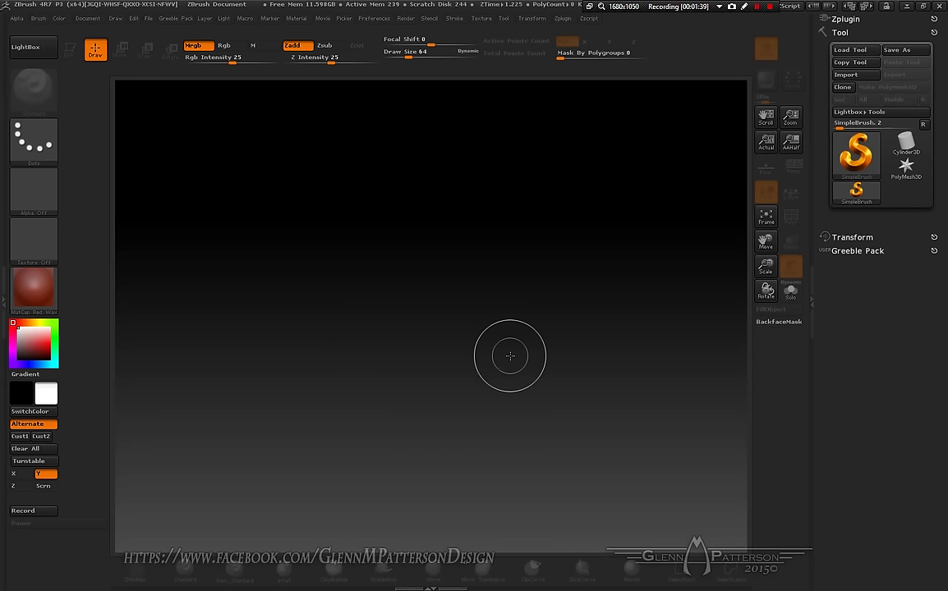
Step: Load the tool file AlienProbe-DEMO.ZTL from the DEMO_MAT_ID folder
left_click(854, 55)
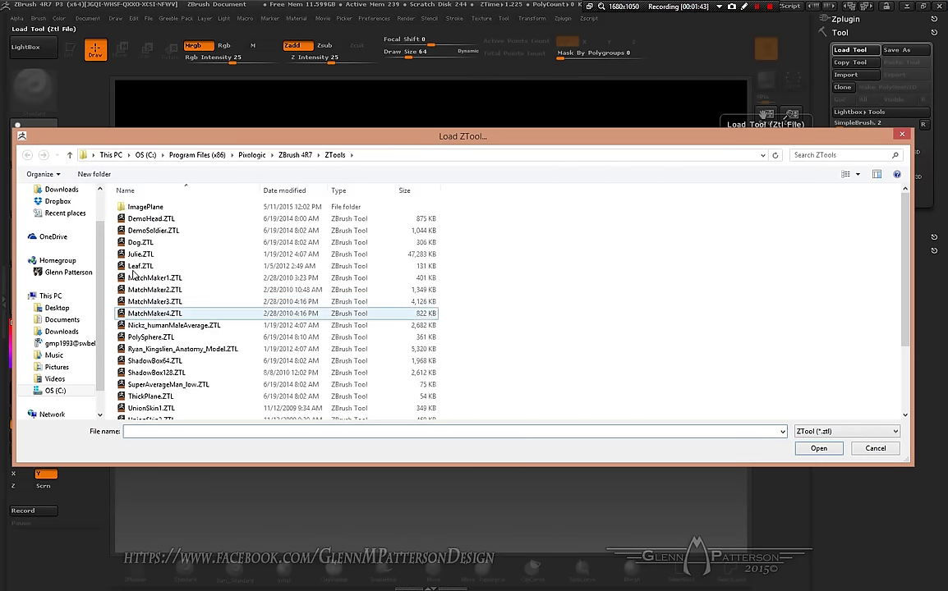
left_click(62, 215)
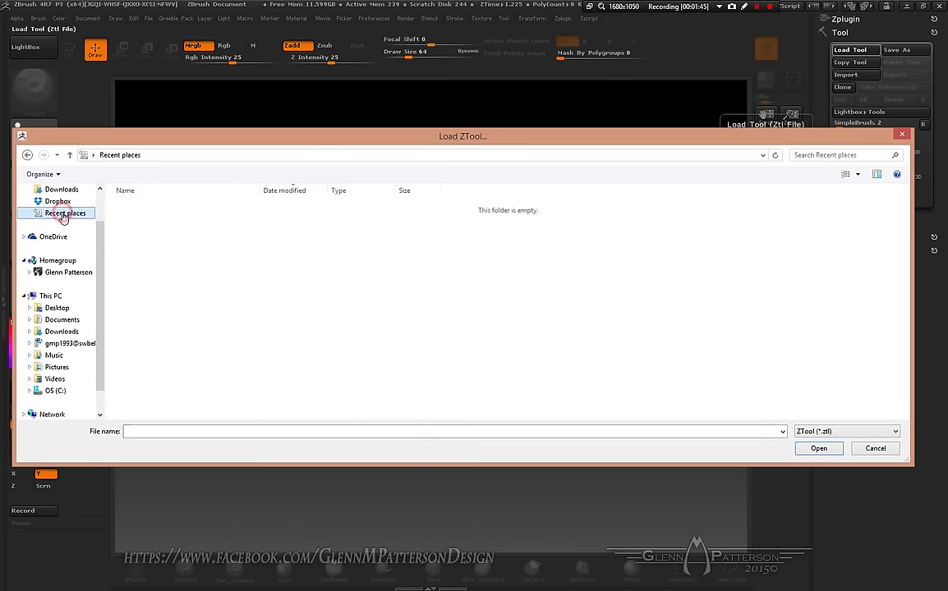
double_click(119, 210)
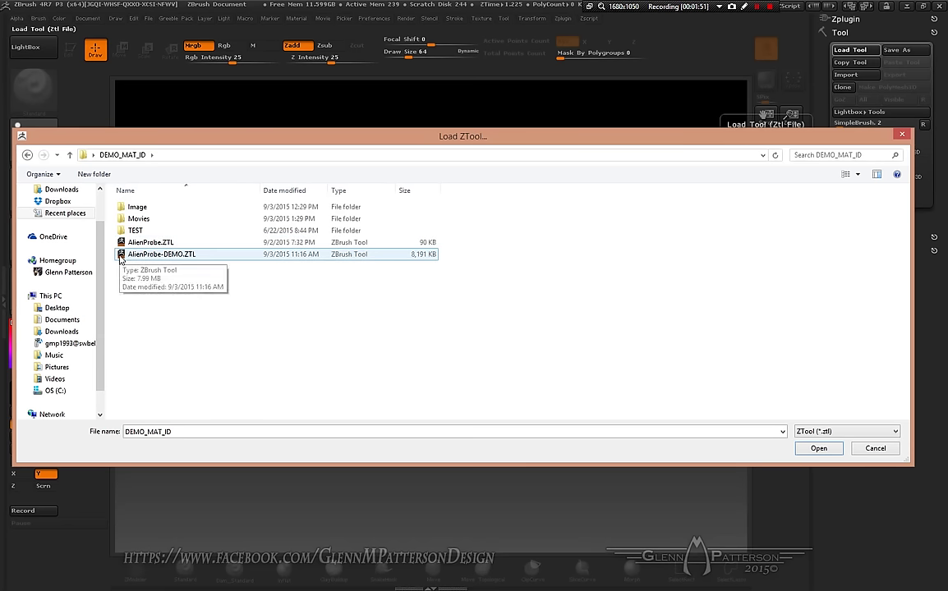
double_click(156, 254)
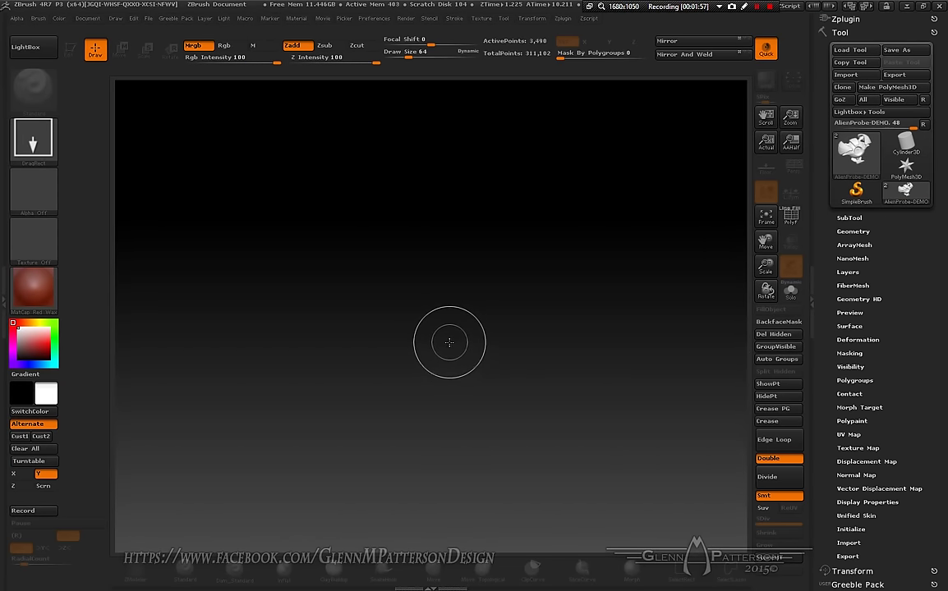
Step: Draw the alien probe on the canvas, enter Edit mode and fit the mesh to the view
left_click_drag(445, 345, 450, 479)
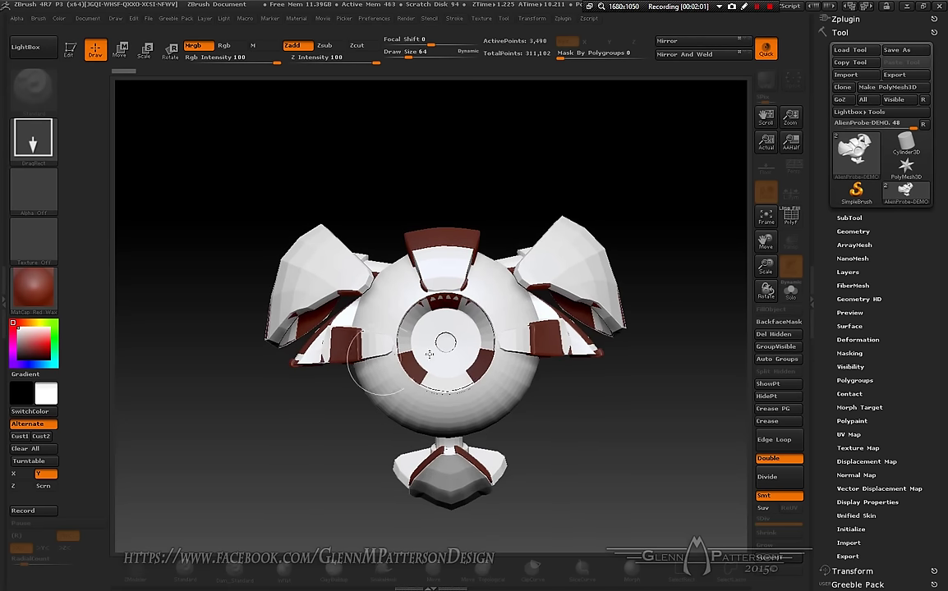
key("t")
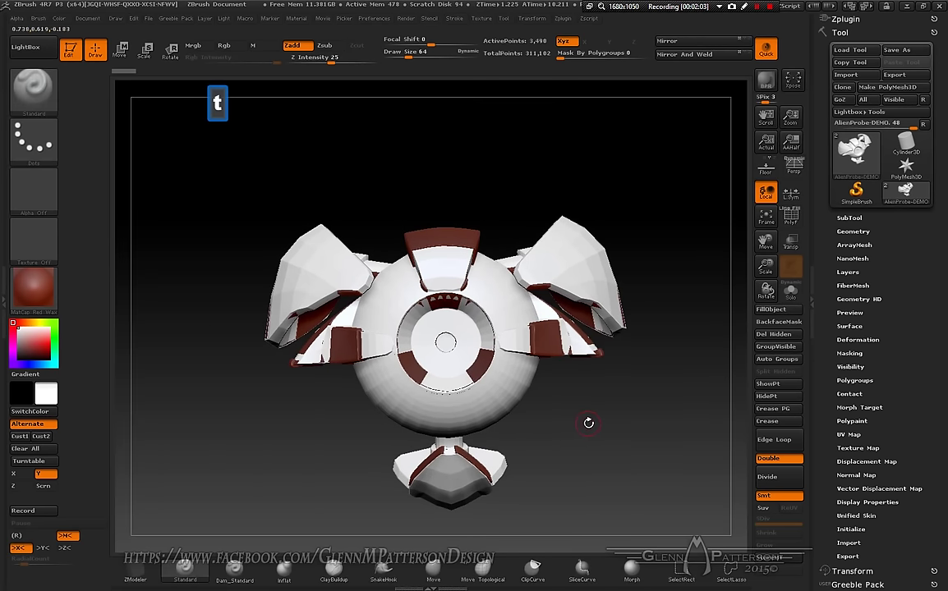
left_click_drag(579, 422, 556, 458)
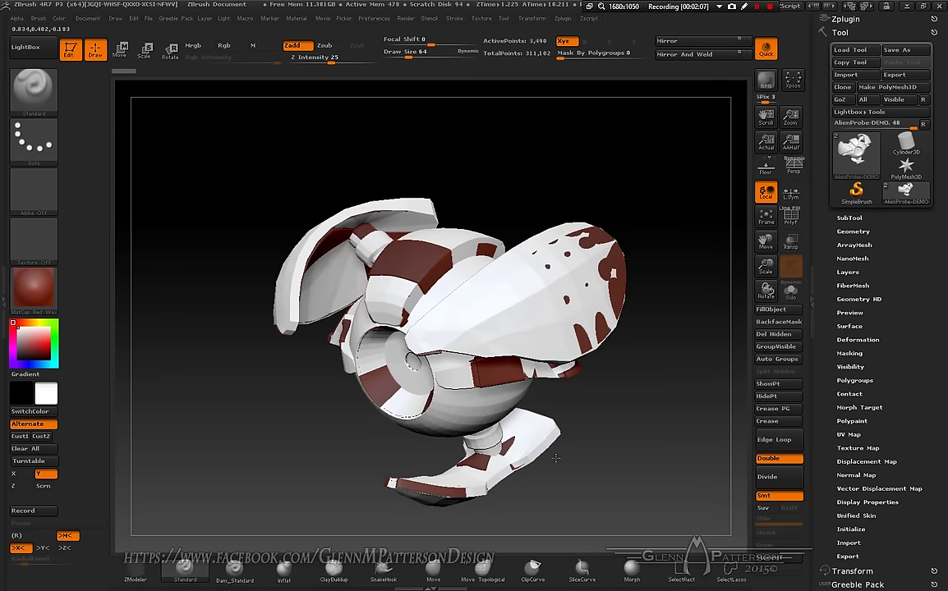
left_click(765, 219)
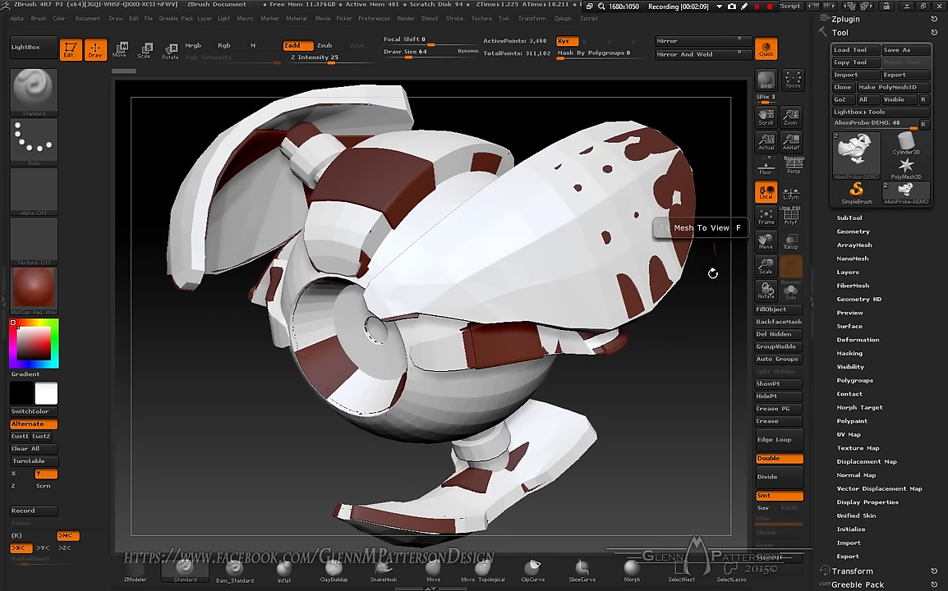
Step: Solo the low-poly AlienProbe-DEMO subtool and display its polyframe to examine the polygroups from several angles
left_click(791, 292)
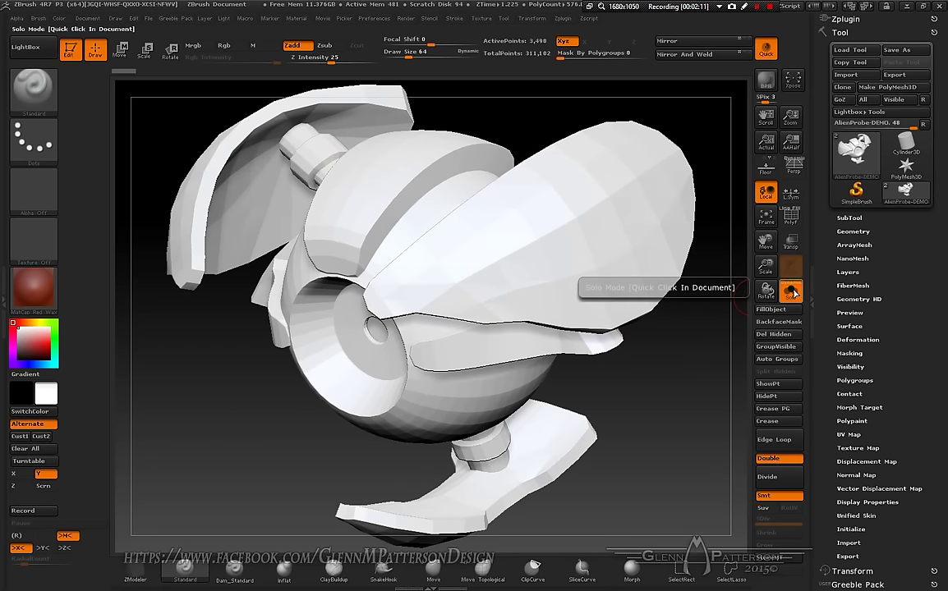
left_click(788, 220)
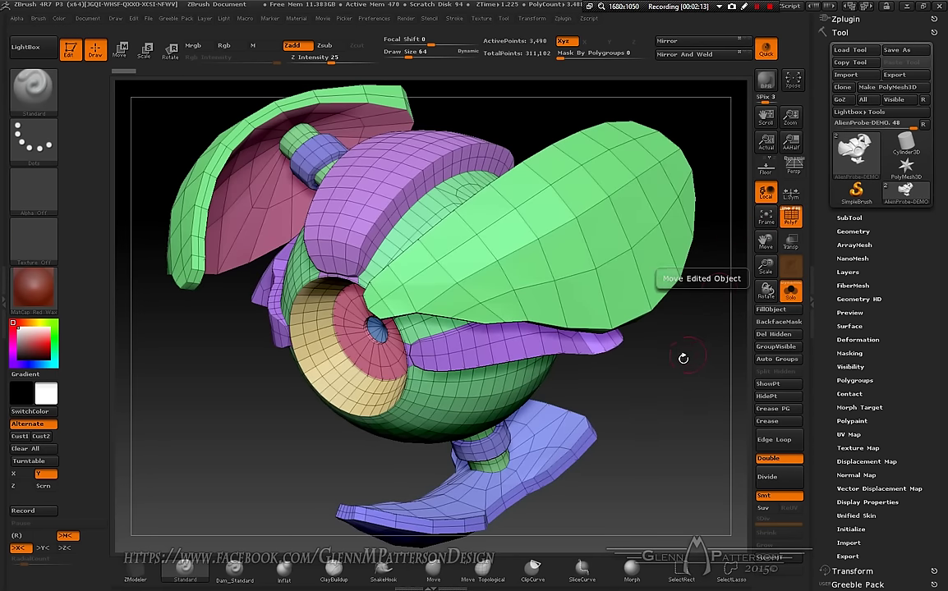
left_click_drag(666, 391, 610, 374)
left_click_drag(525, 372, 425, 319)
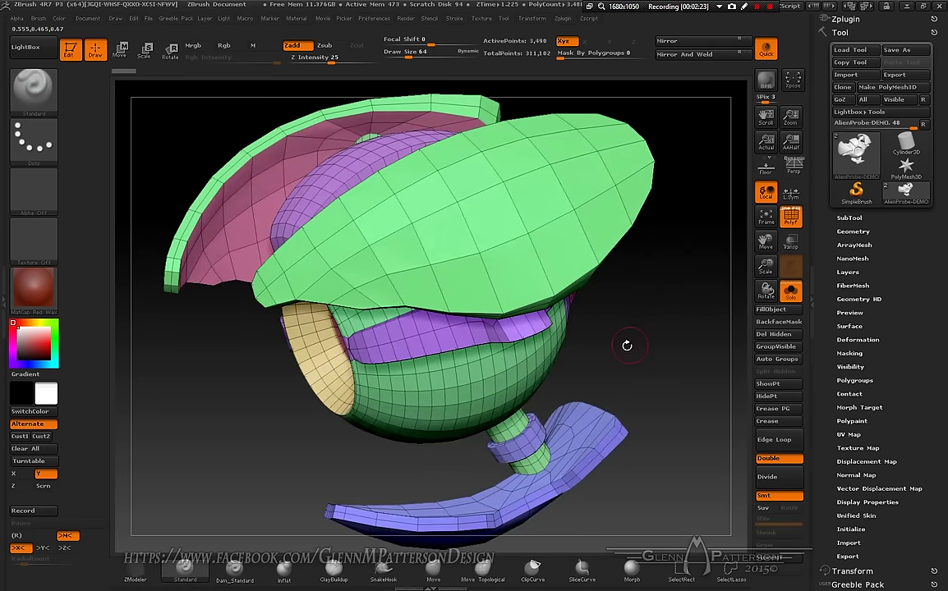
left_click_drag(627, 345, 685, 337)
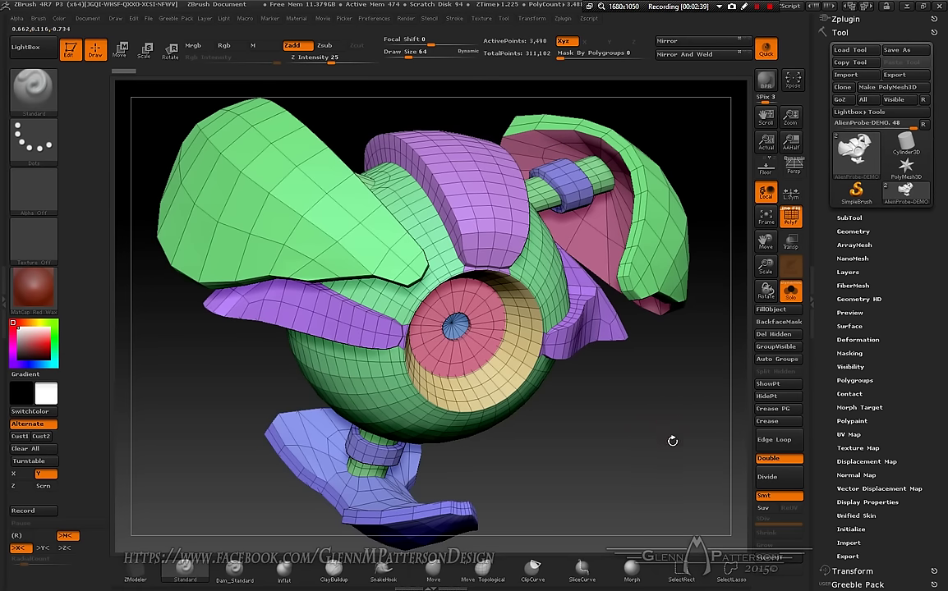
Step: Make AlienProbe-HIGH the active subtool, hide its wireframe lines while keeping the polygroup colors, and examine the detailed mesh
left_click_drag(639, 443, 613, 435)
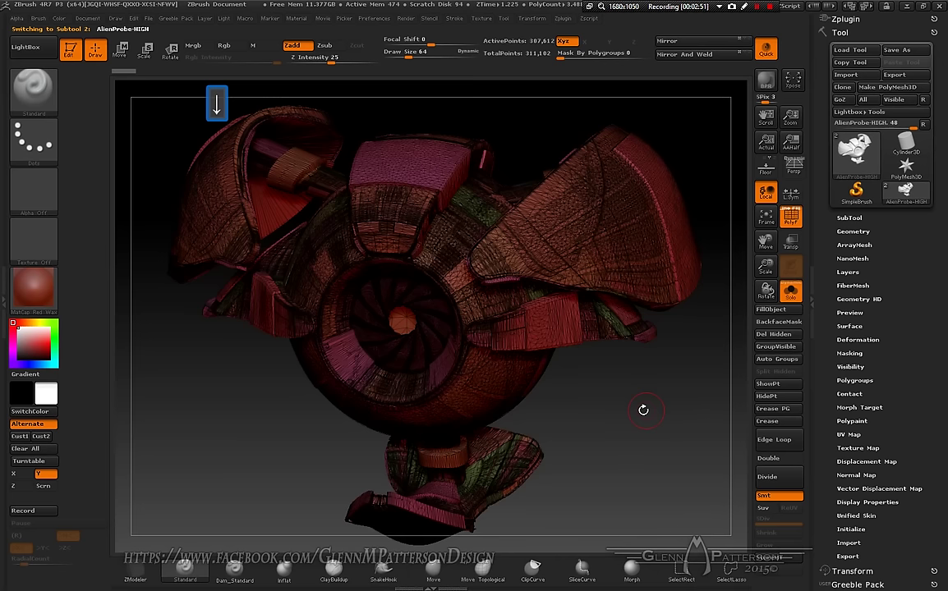
left_click(786, 213)
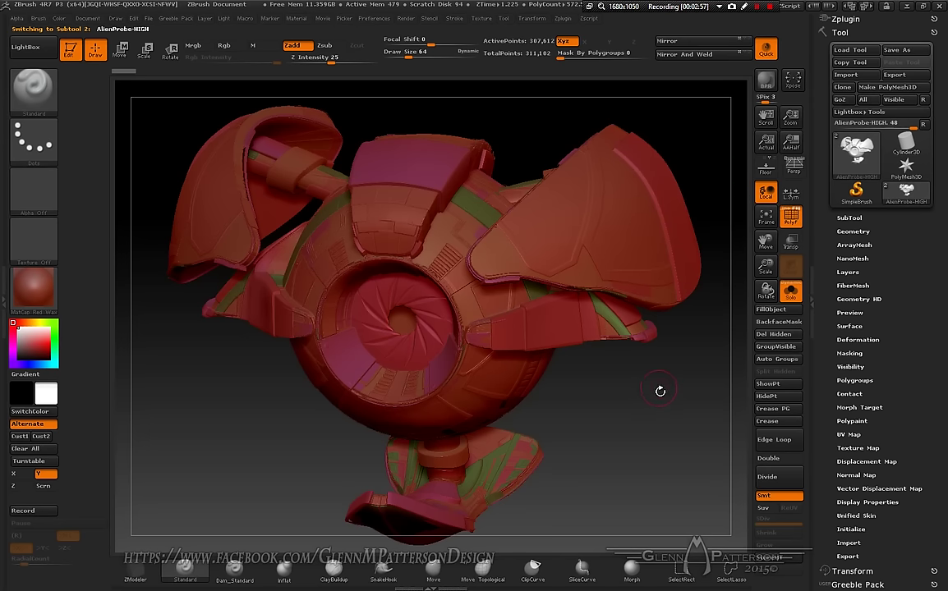
left_click_drag(645, 431, 623, 450)
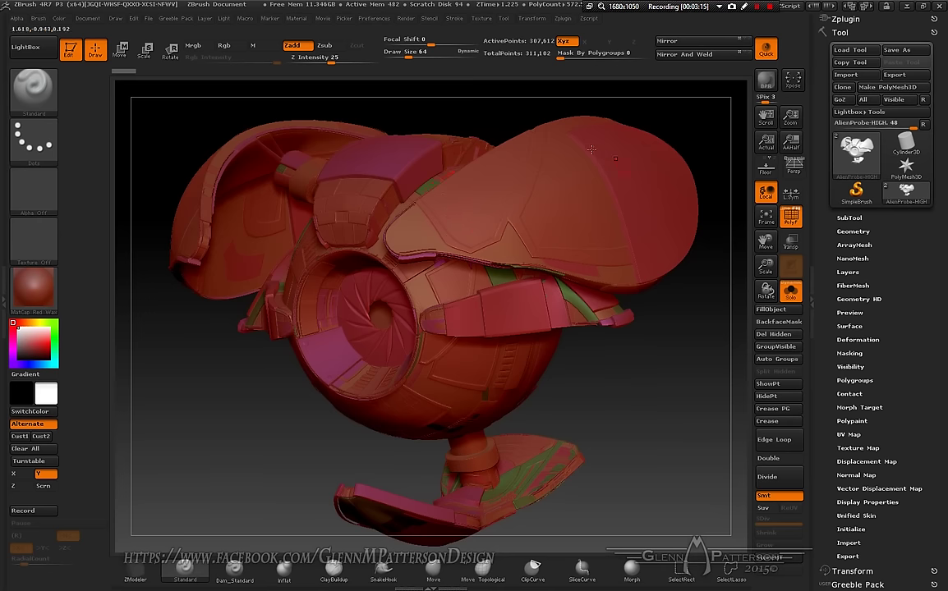
mouse_move(594, 393)
left_mouse_down()
mouse_move(668, 396)
mouse_move(563, 393)
mouse_move(591, 401)
left_mouse_up()
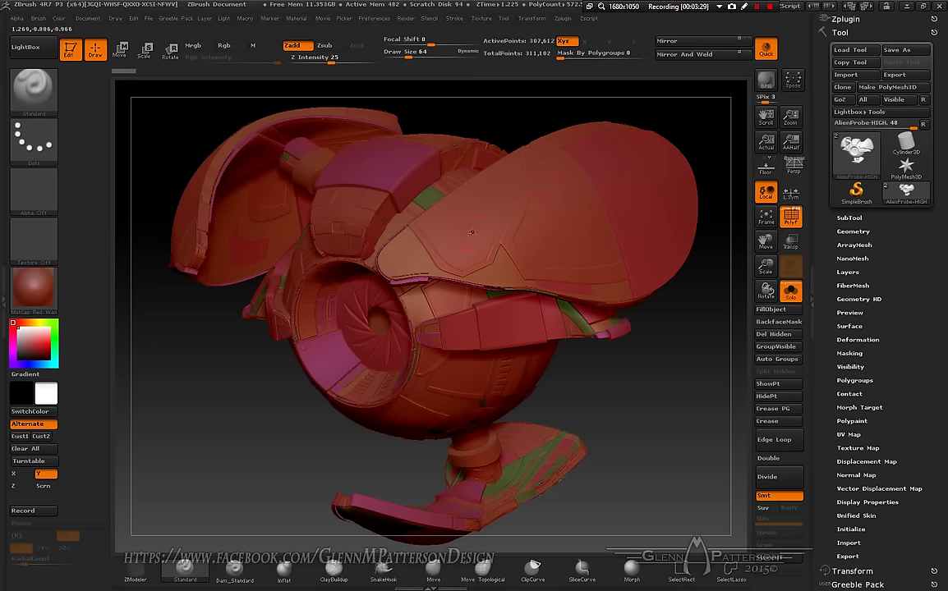
key("ctrl")
mouse_move(657, 401)
left_mouse_down()
mouse_move(649, 362)
mouse_move(649, 401)
mouse_move(645, 387)
left_mouse_up()
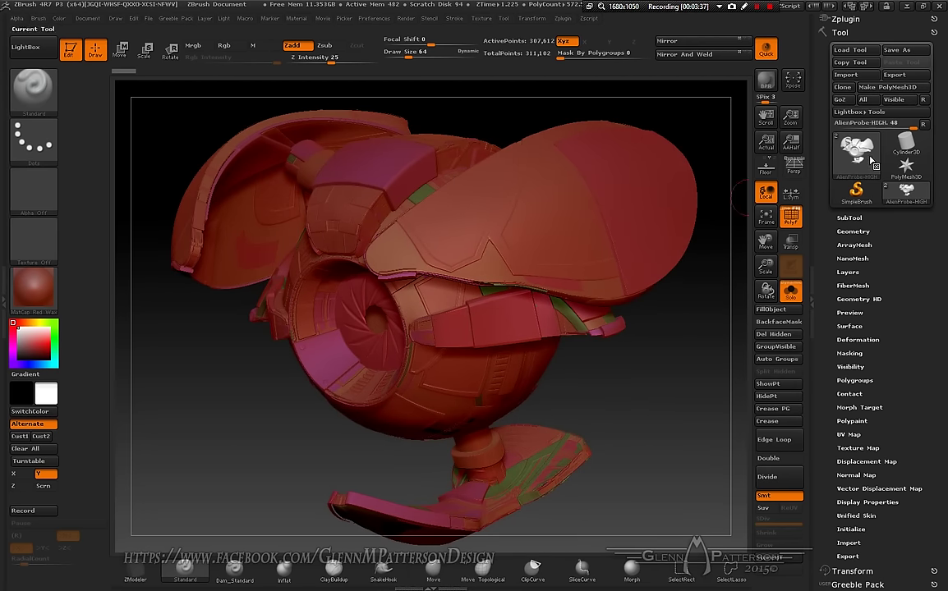
mouse_move(862, 161)
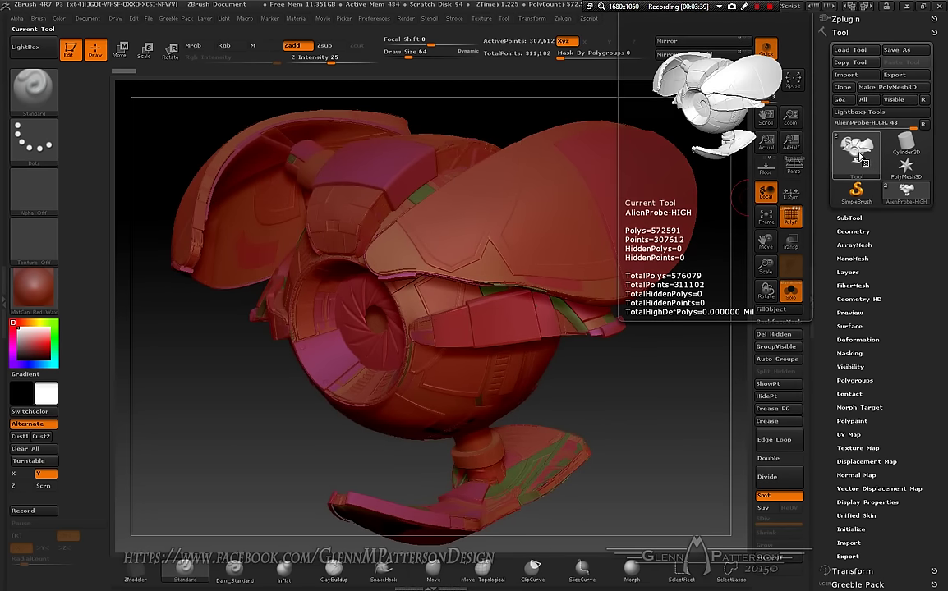
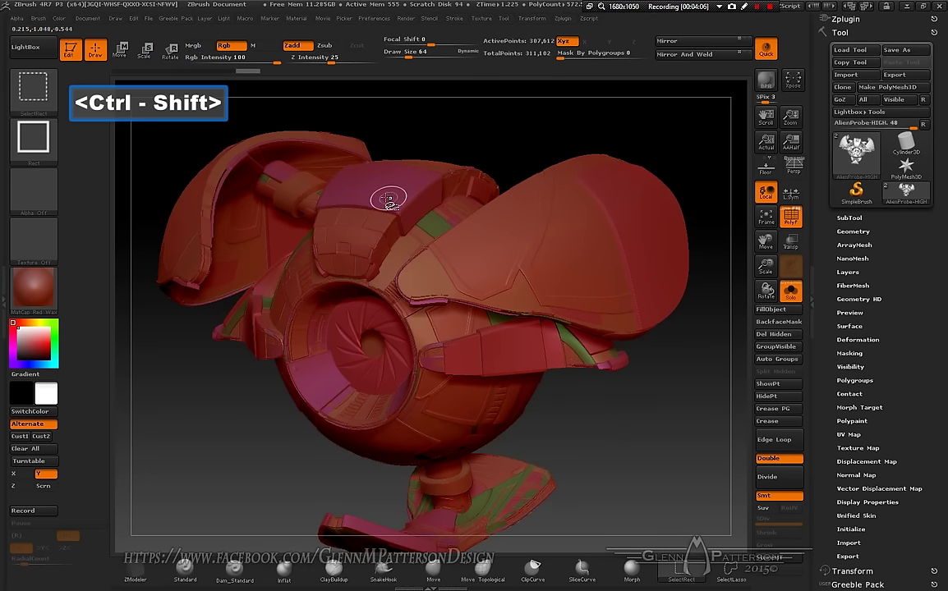
Step: Isolate the polygroup containing the probe's upper front panel, inspect it, and show the whole mesh again
left_click(351, 170, "ctrl+shift")
mouse_move(603, 437)
left_mouse_down()
mouse_move(526, 443)
mouse_move(612, 440)
mouse_move(567, 419)
mouse_move(587, 447)
mouse_move(606, 447)
left_mouse_up()
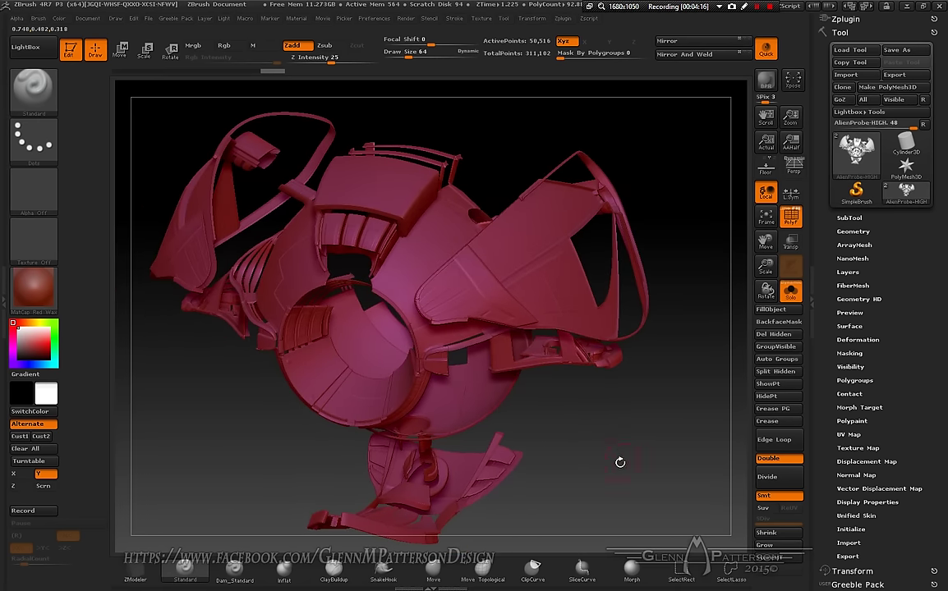
left_click(620, 464, "ctrl+shift")
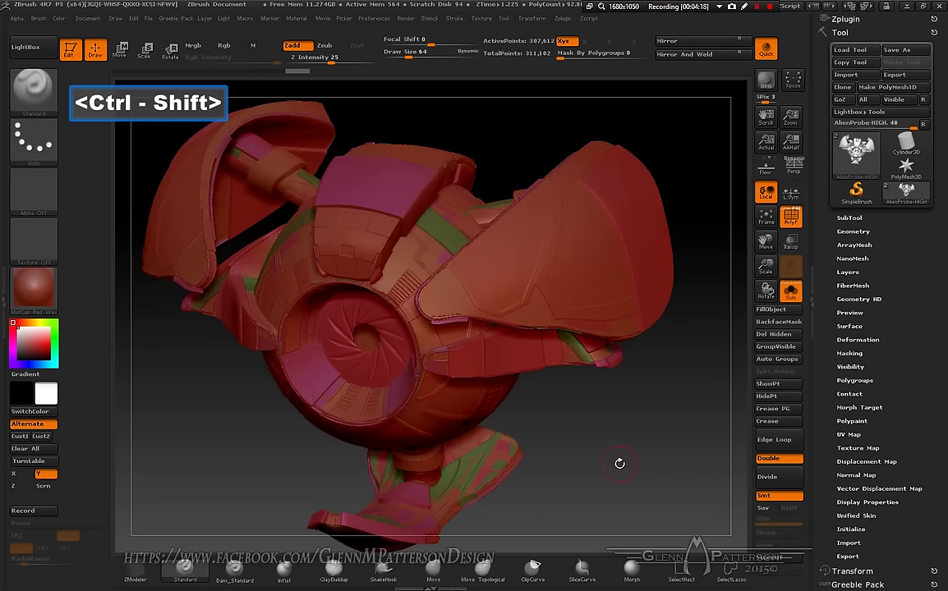
Step: Export the high-poly mesh as AlienProbe-HIGH.obj in the DEMO_MAT_ID folder, replacing the existing file
mouse_move(616, 462)
left_mouse_down()
mouse_move(598, 458)
mouse_move(611, 463)
left_mouse_up()
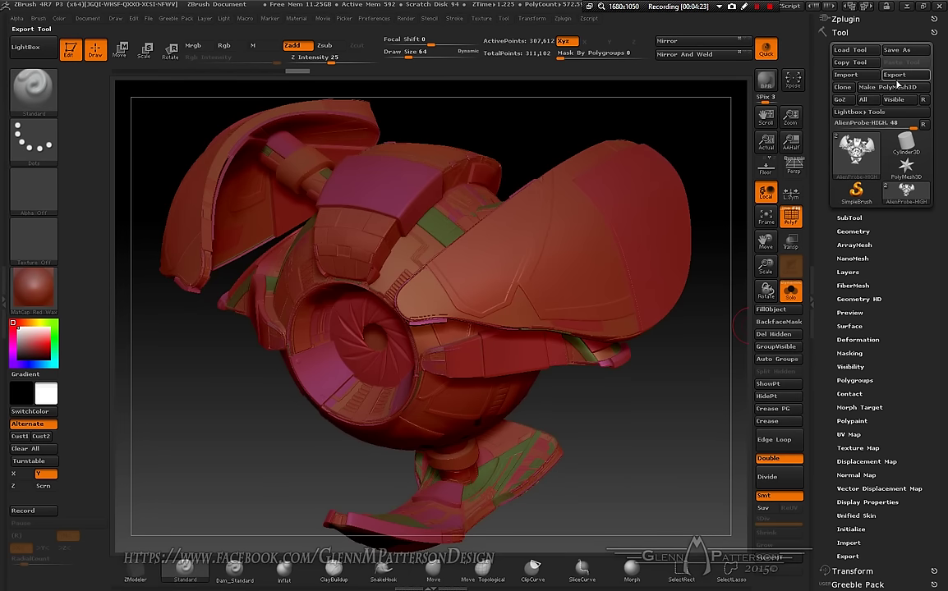
left_click(897, 78)
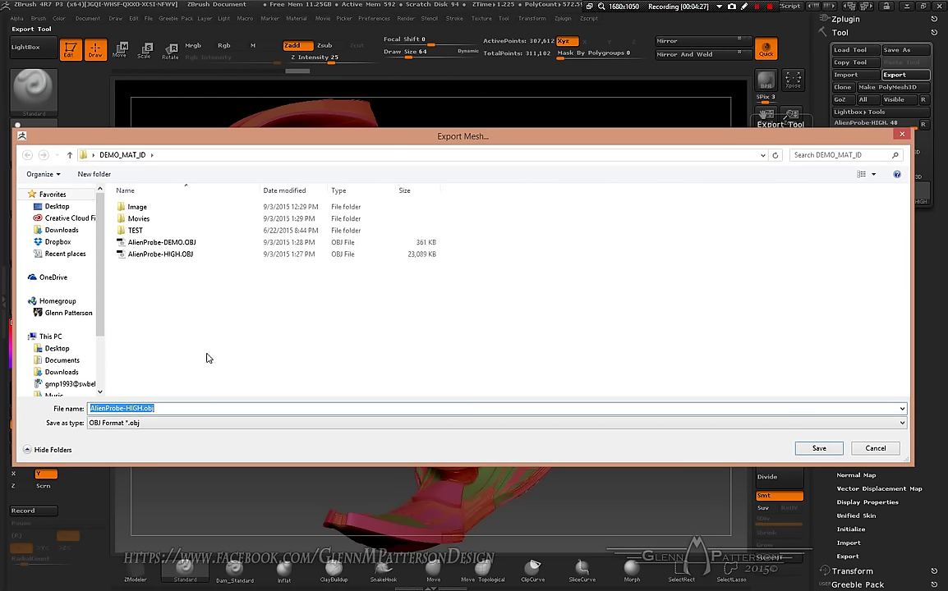
left_click(815, 450)
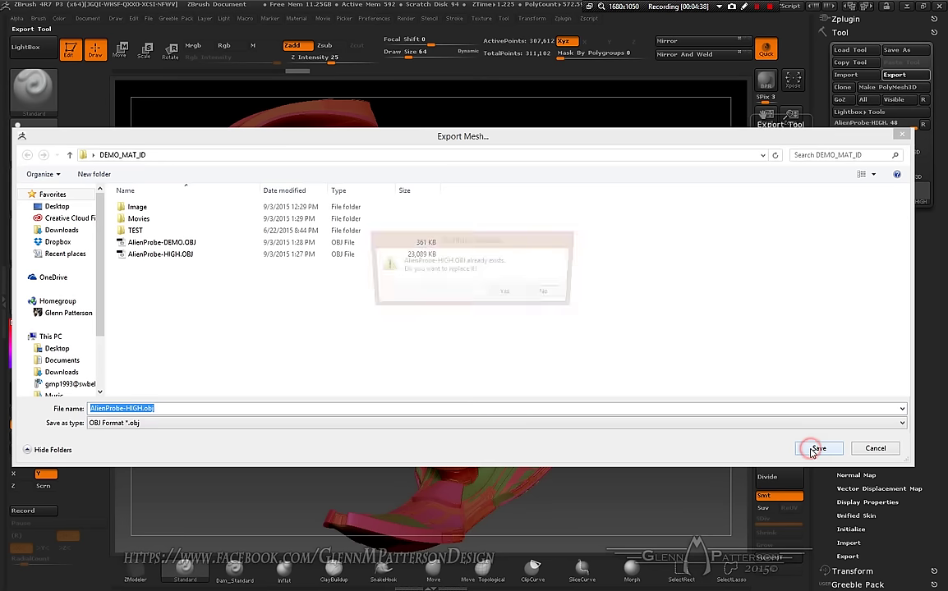
left_click(506, 294)
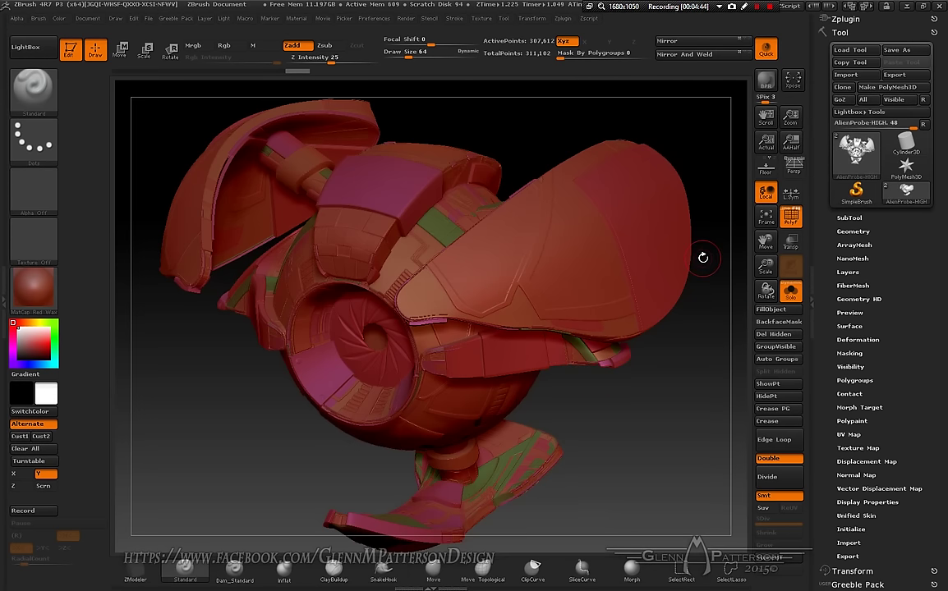
Step: Select the low-poly AlienProbe-DEMO subtool and export it as AlienProbe-DEMO.obj, replacing the existing file
key("Up")
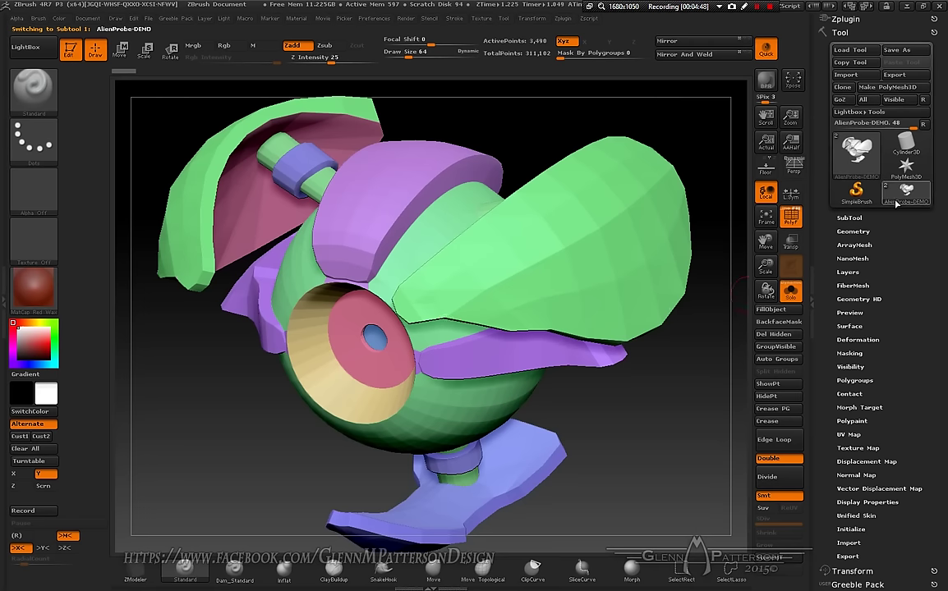
left_click(849, 219)
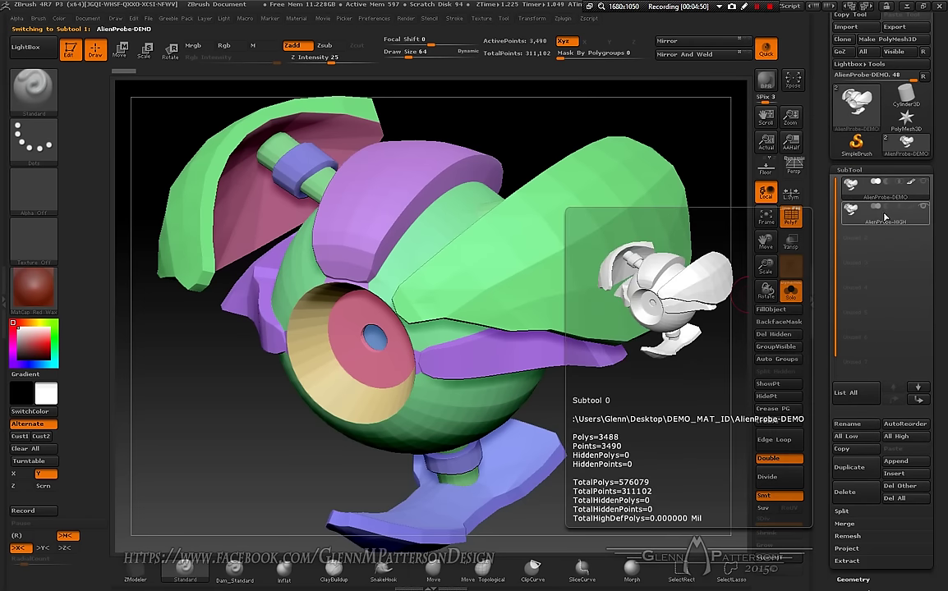
left_click(610, 391)
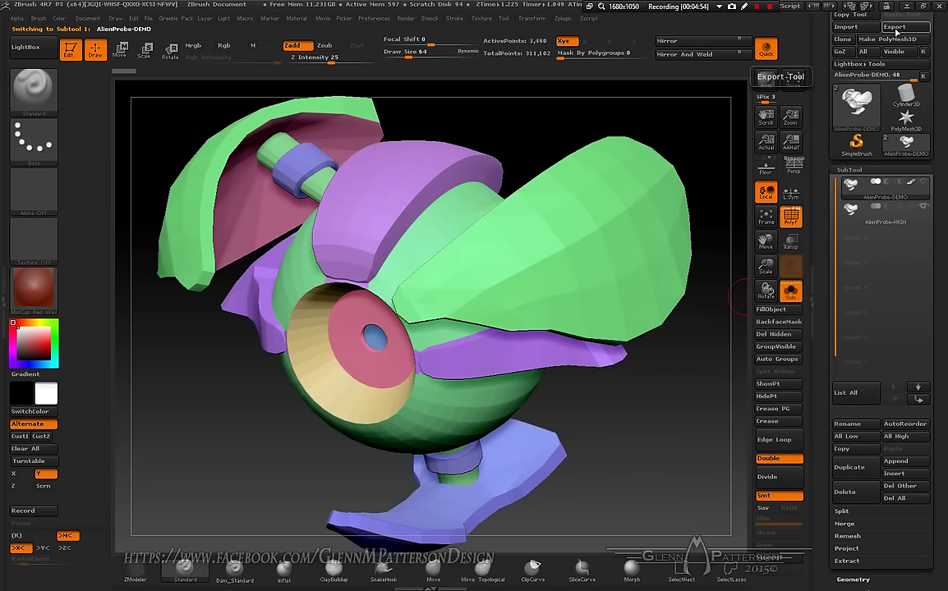
left_click(895, 29)
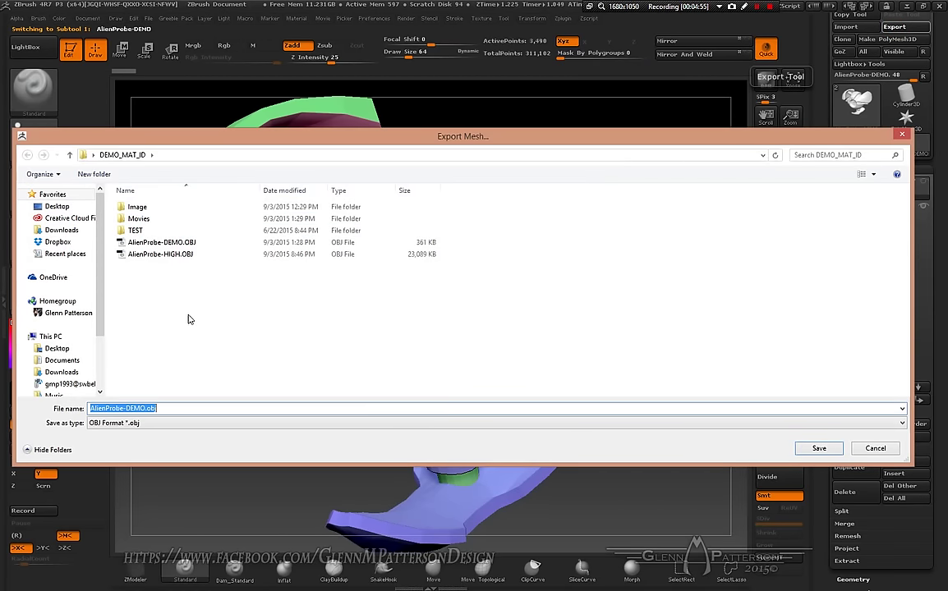
left_click(819, 448)
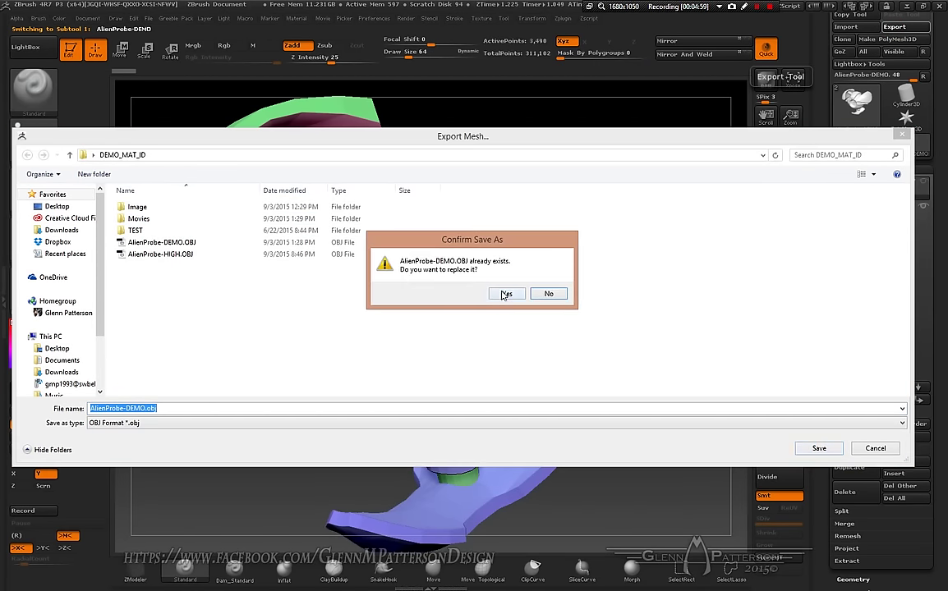
left_click(505, 295)
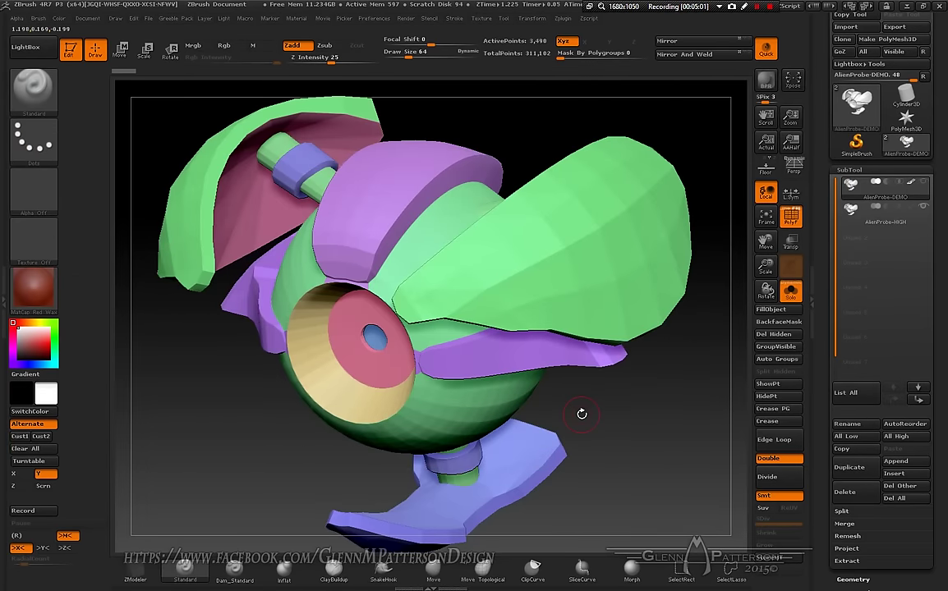
Step: Switch back to the AlienProbe-HIGH subtool
key("Down")
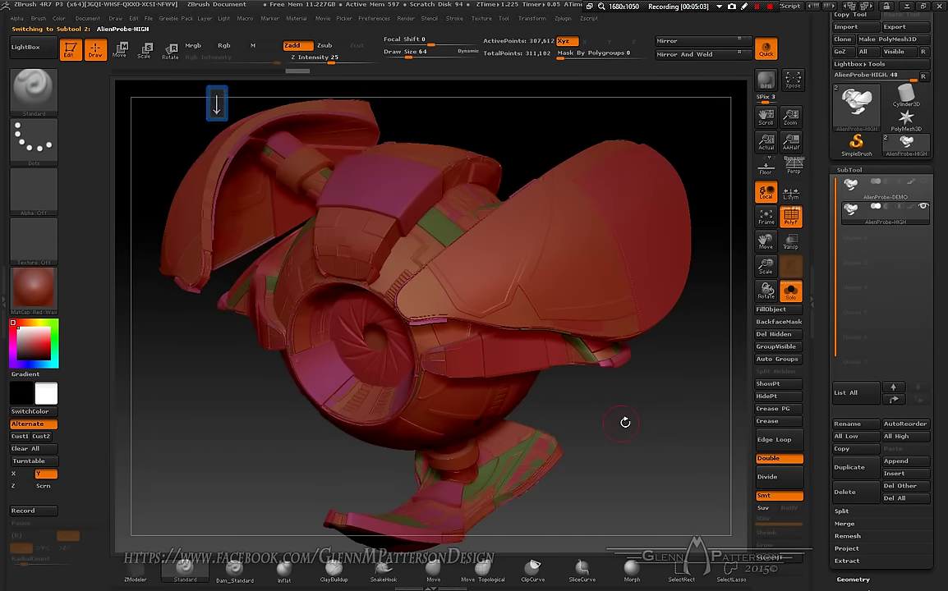
mouse_move(613, 425)
left_mouse_down()
mouse_move(599, 415)
mouse_move(592, 423)
mouse_move(612, 437)
left_mouse_up()
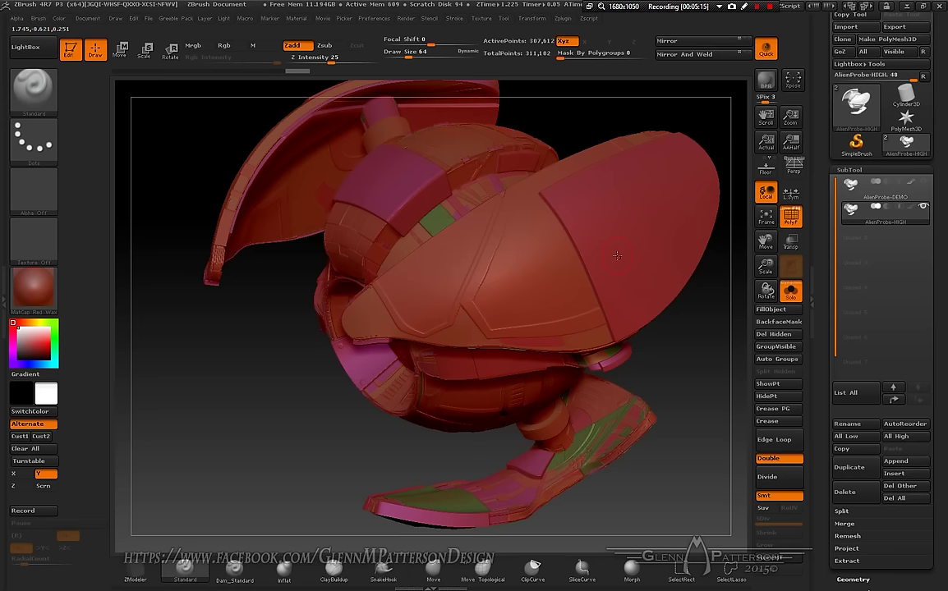
left_click_drag(234, 367, 272, 406)
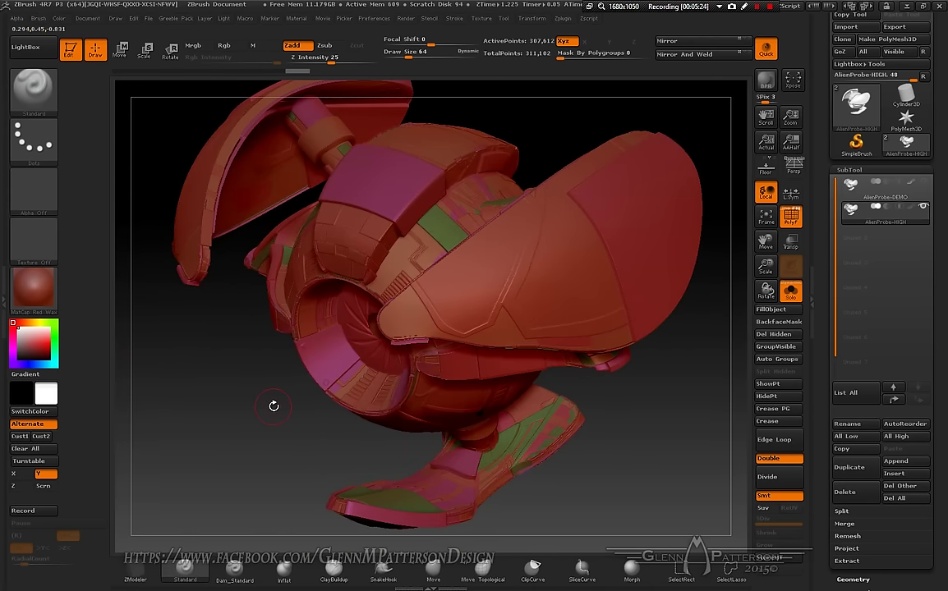
left_click_drag(249, 393, 279, 428)
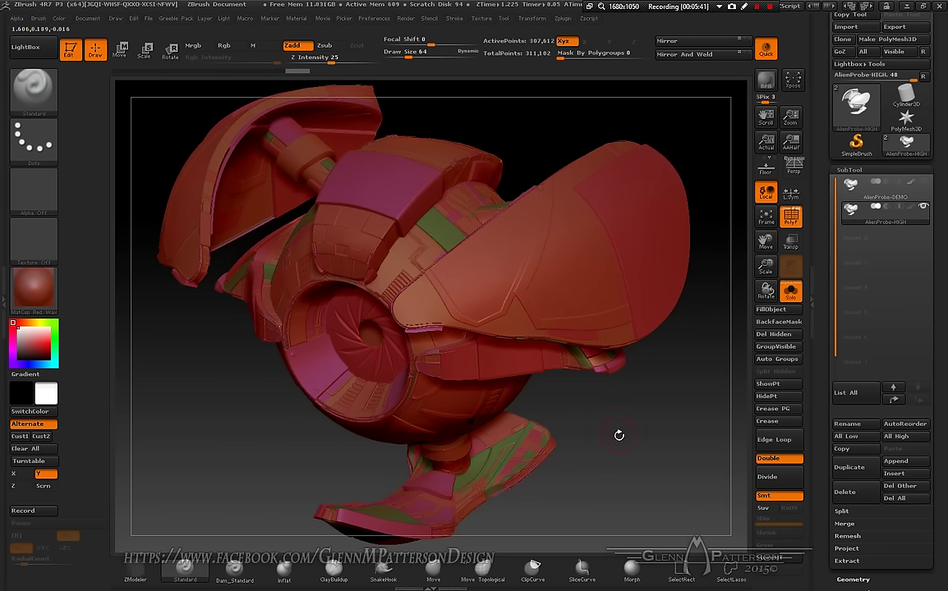
Step: Switch to Substance Painter and create a new project from AlienProbe-DEMO.OBJ with a 2048 document resolution
key("F9")
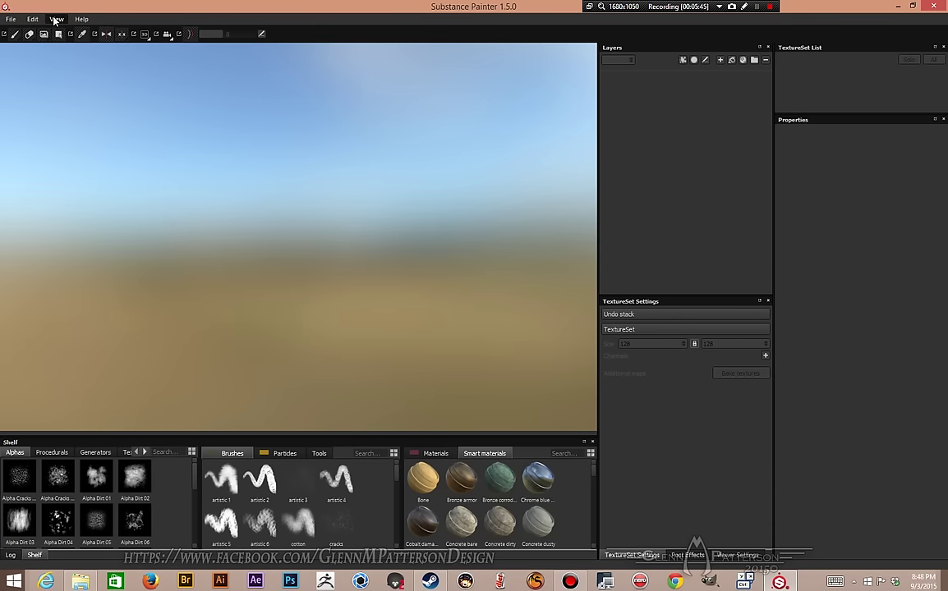
left_click(11, 19)
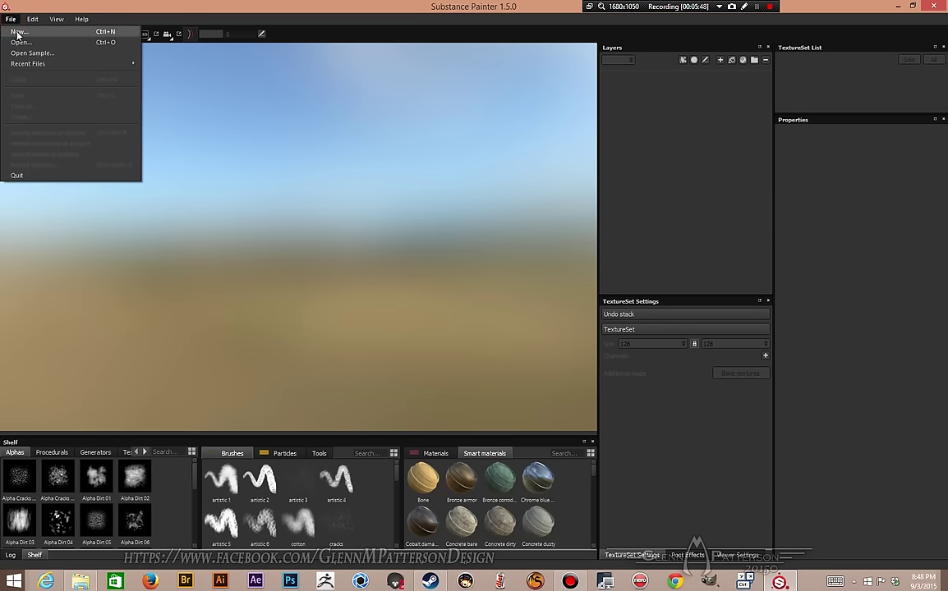
left_click(18, 32)
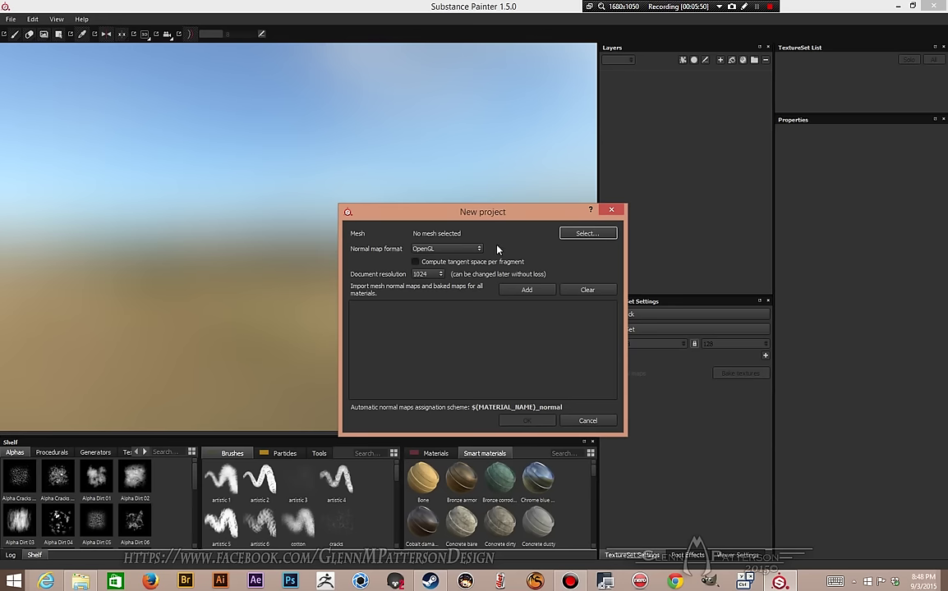
left_click(427, 274)
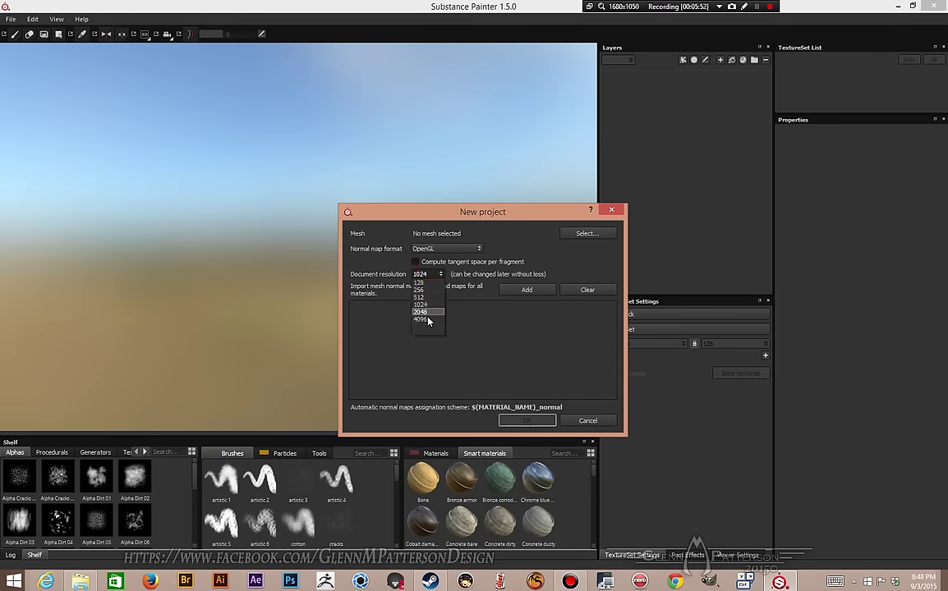
left_click(421, 312)
left_click(587, 232)
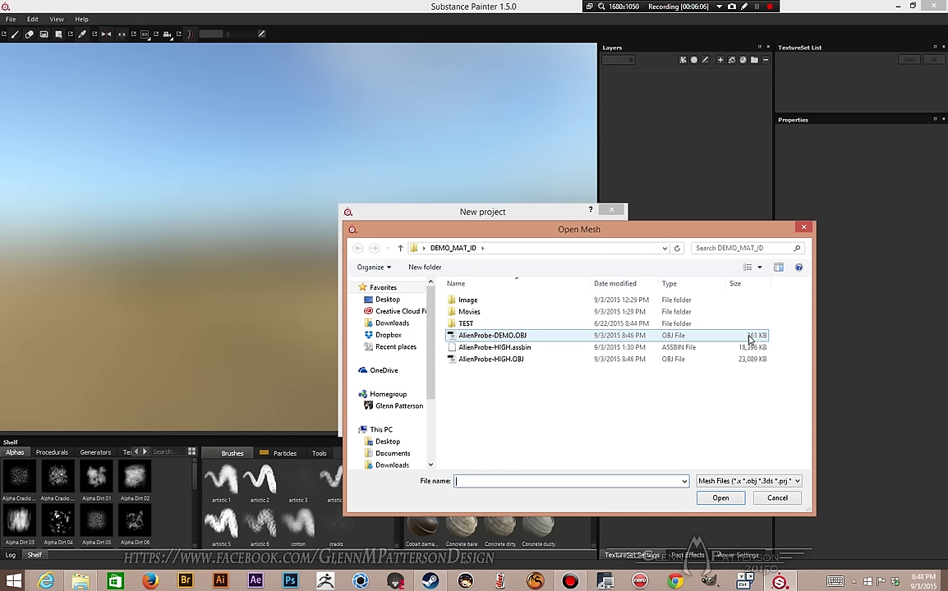
double_click(487, 336)
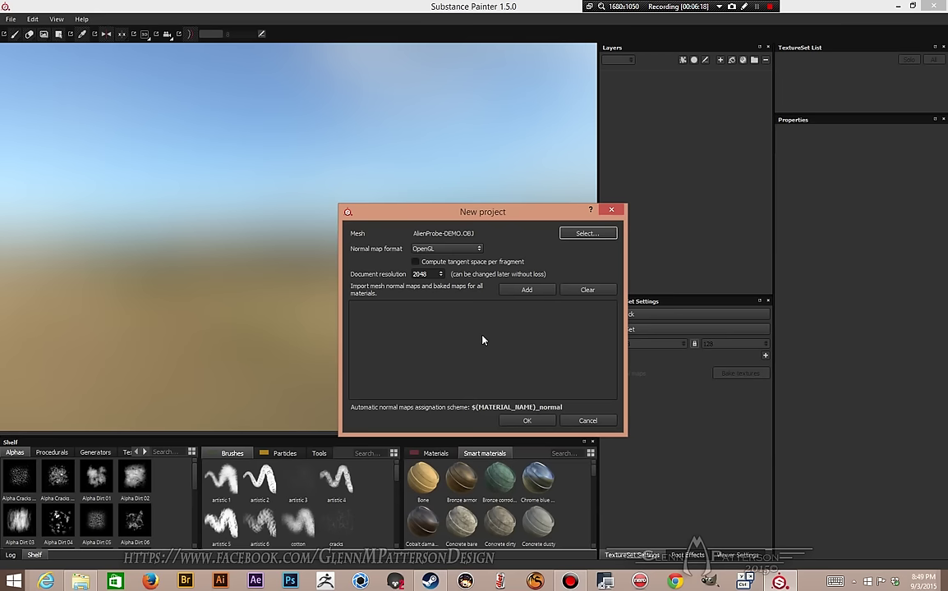
left_click(527, 421)
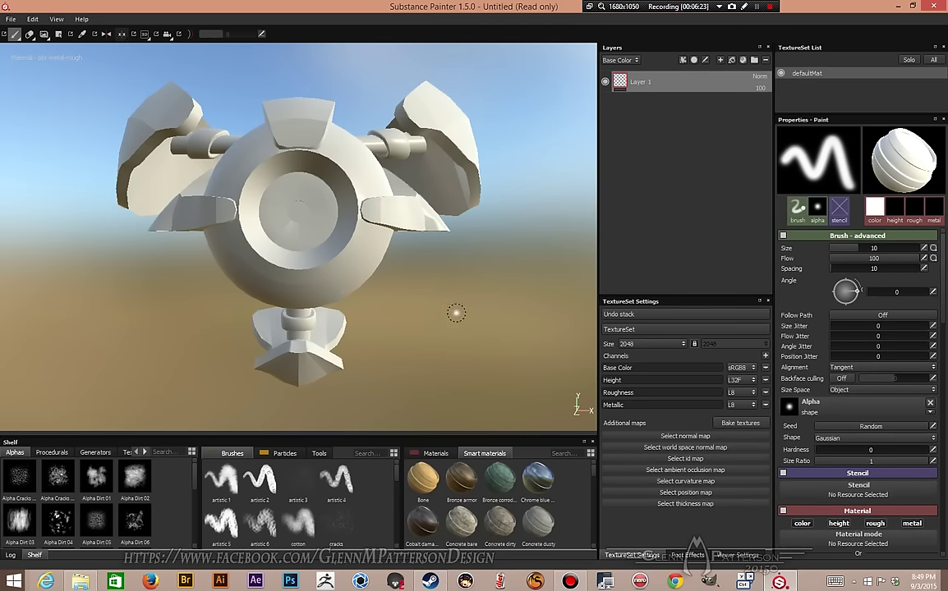
Step: Set up the texture bake without the Thickness map, at 4096x4096 output, with AlienProbe-HIGH.OBJ as the high definition mesh
left_click_drag(448, 303, 376, 332, "alt")
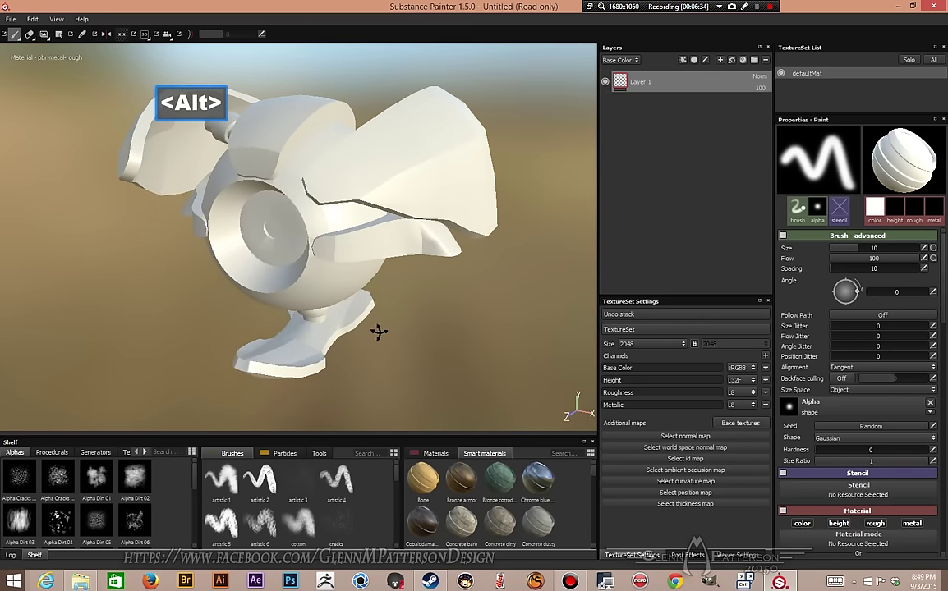
left_click(731, 424)
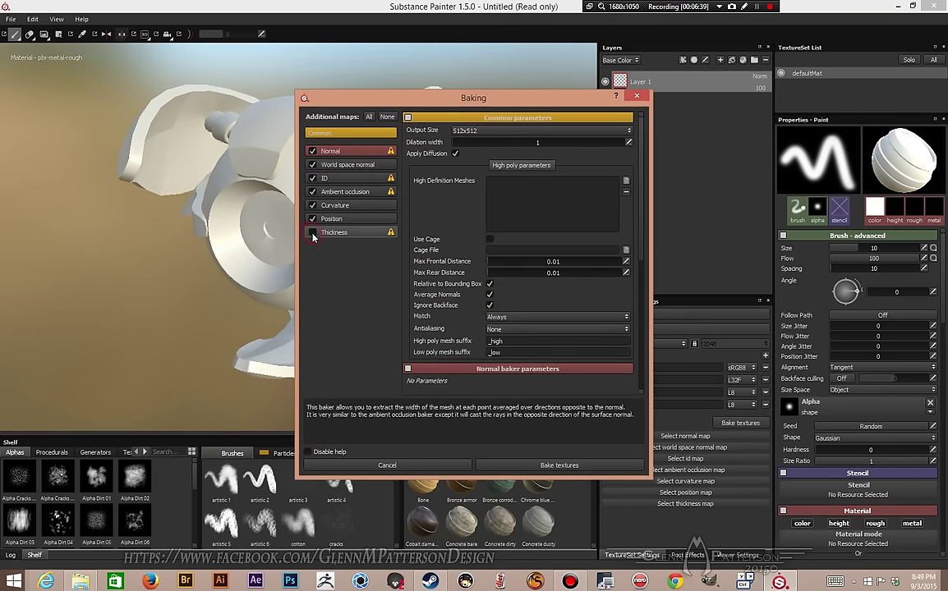
left_click(604, 134)
left_click(528, 192)
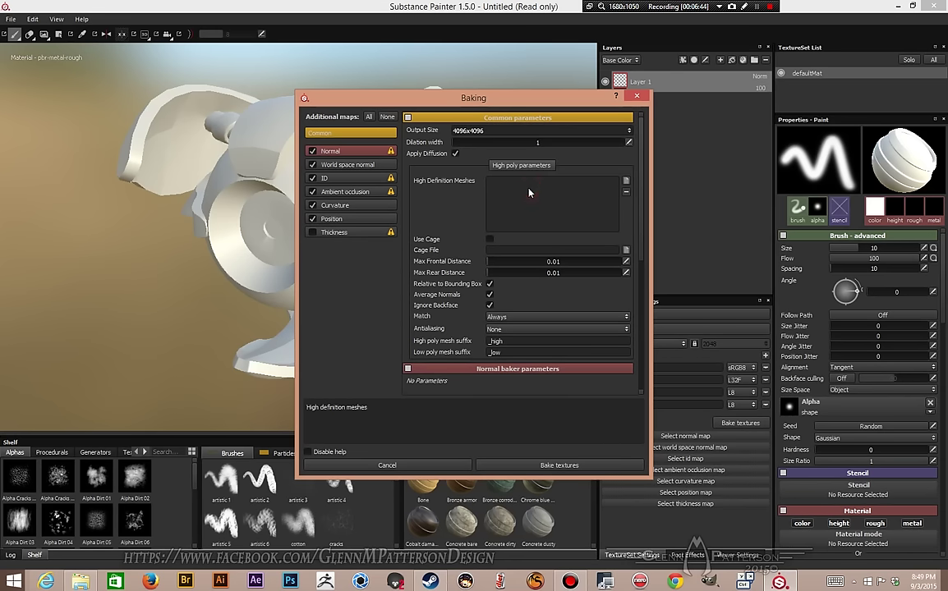
left_click(626, 180)
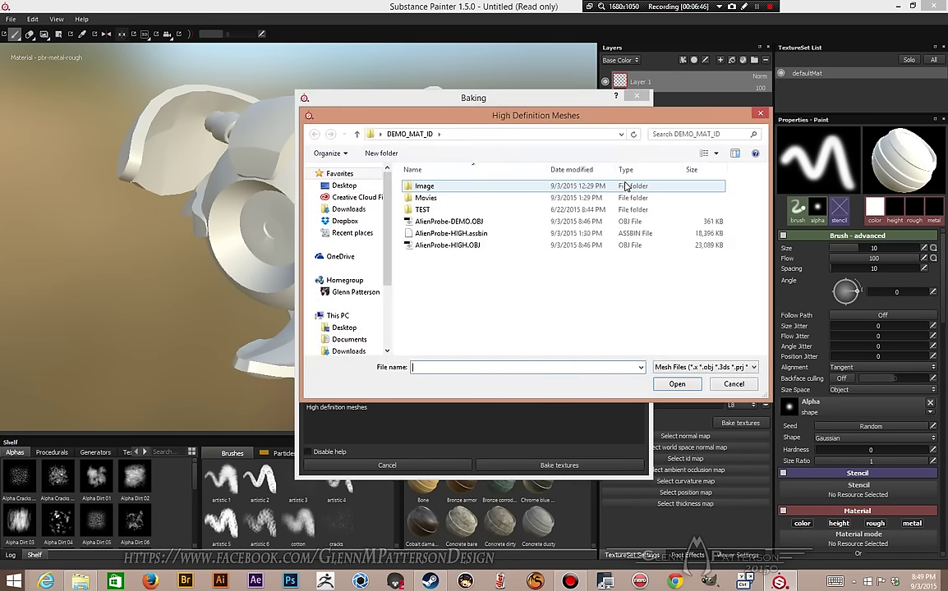
double_click(394, 245)
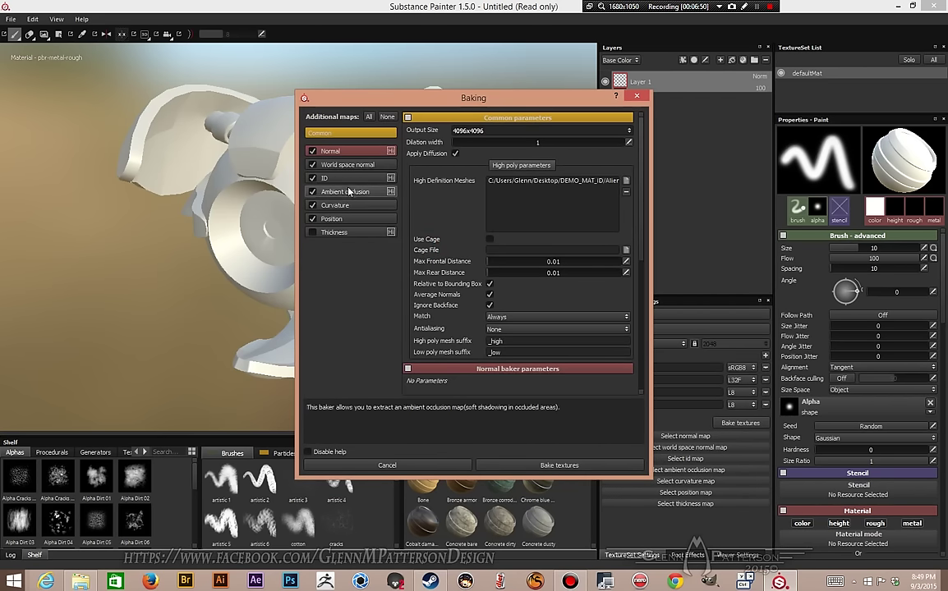
Step: Set the ID map's color source to Polygroup/Submesh ID and bake the textures
left_click(348, 180)
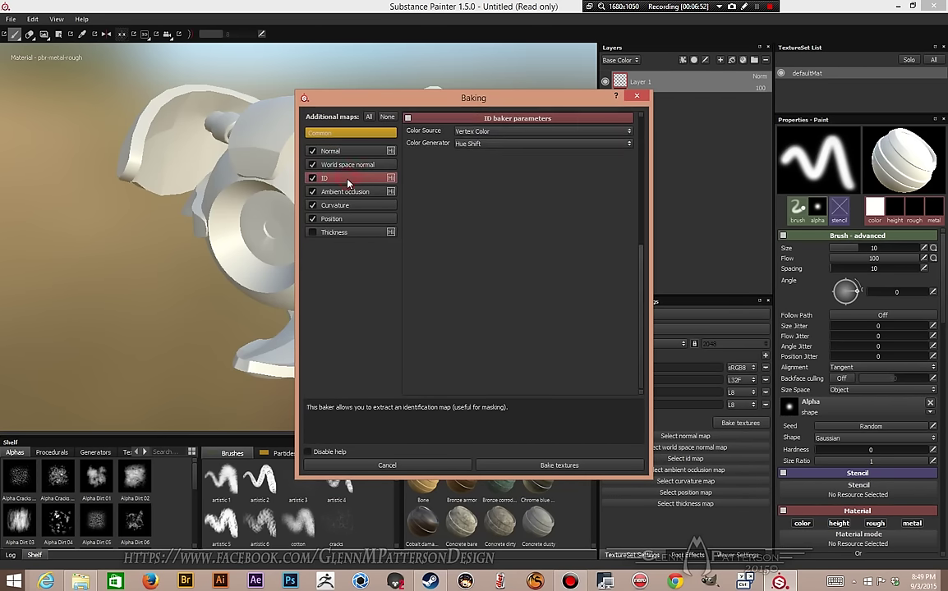
left_click(499, 131)
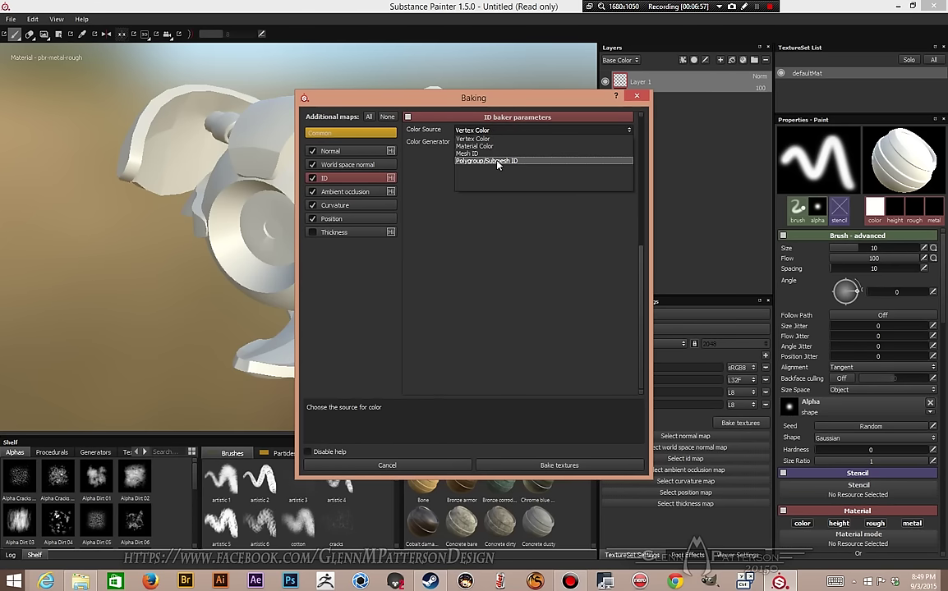
left_click(498, 162)
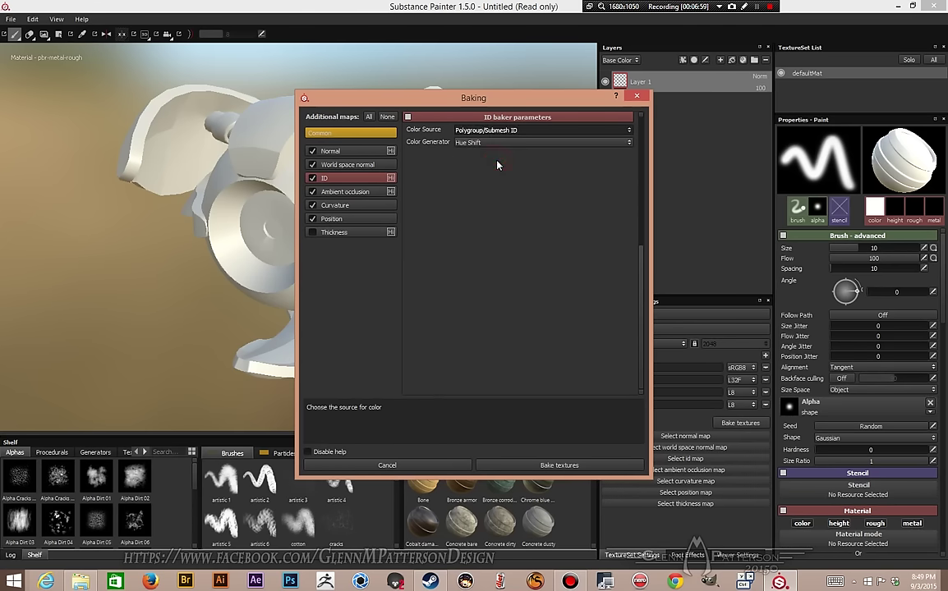
left_click(533, 466)
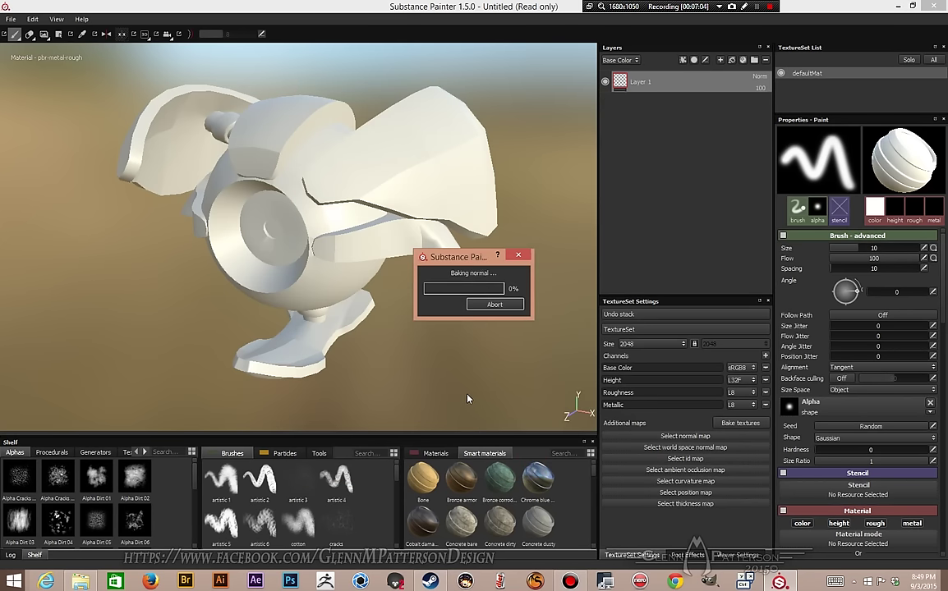
key("F9")
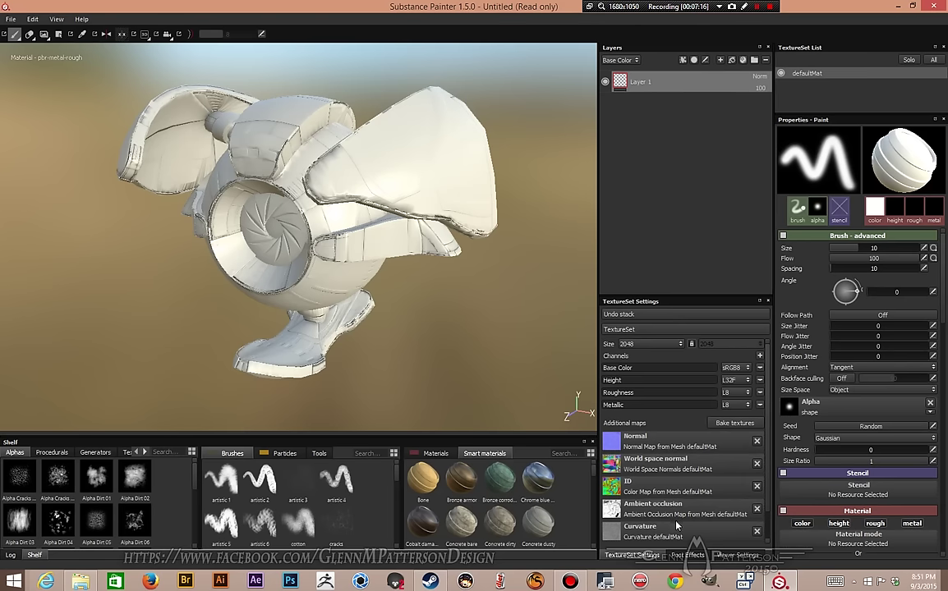
Step: Review the baked additional maps in the texture set and among the shelf's textures, including the ID color map
scroll(682, 493, "down", 2)
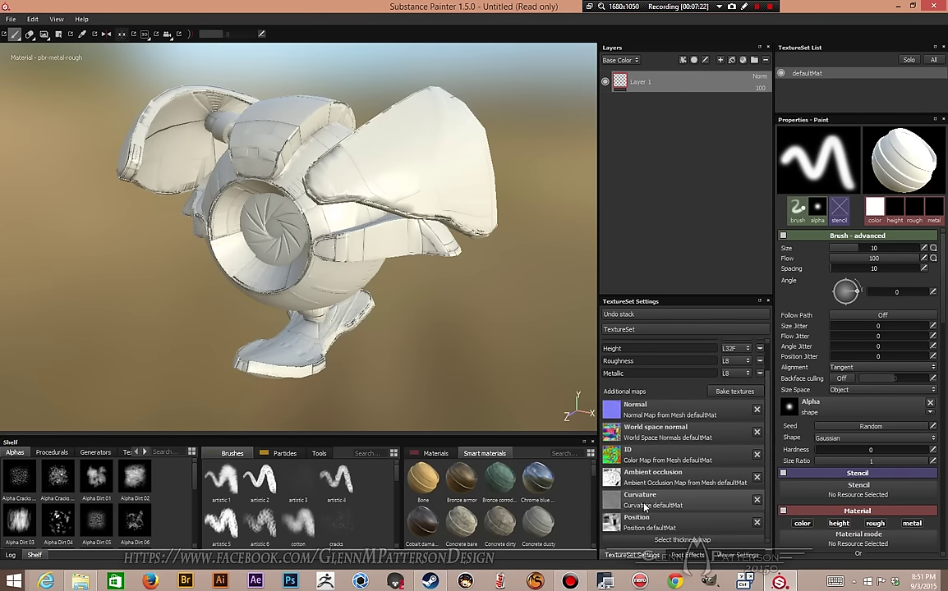
left_click(128, 453)
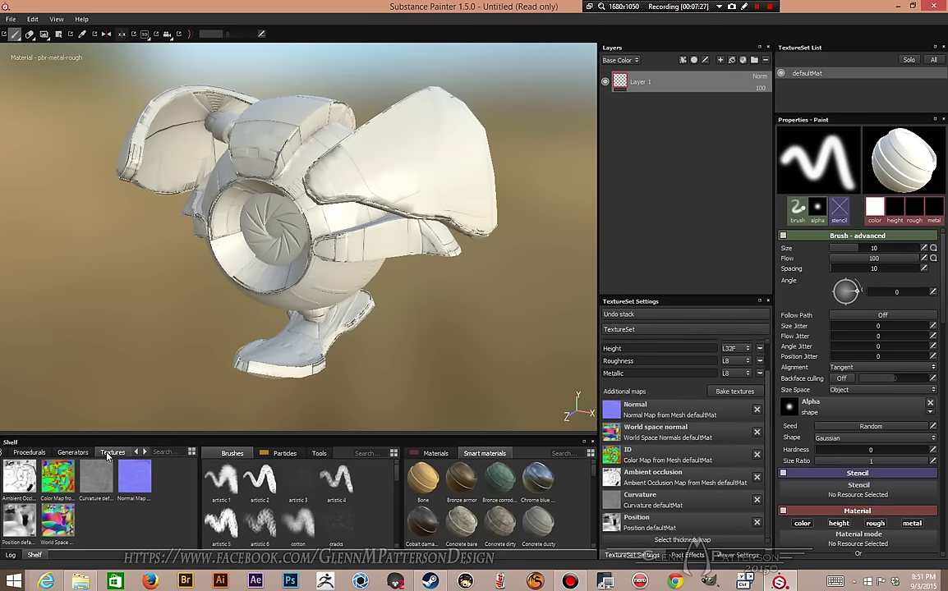
mouse_move(56, 480)
Step: Add the Machinery smart material to the layer stack beneath Layer 1
mouse_move(512, 517)
scroll(576, 508, "down", 2)
scroll(576, 507, "down", 4)
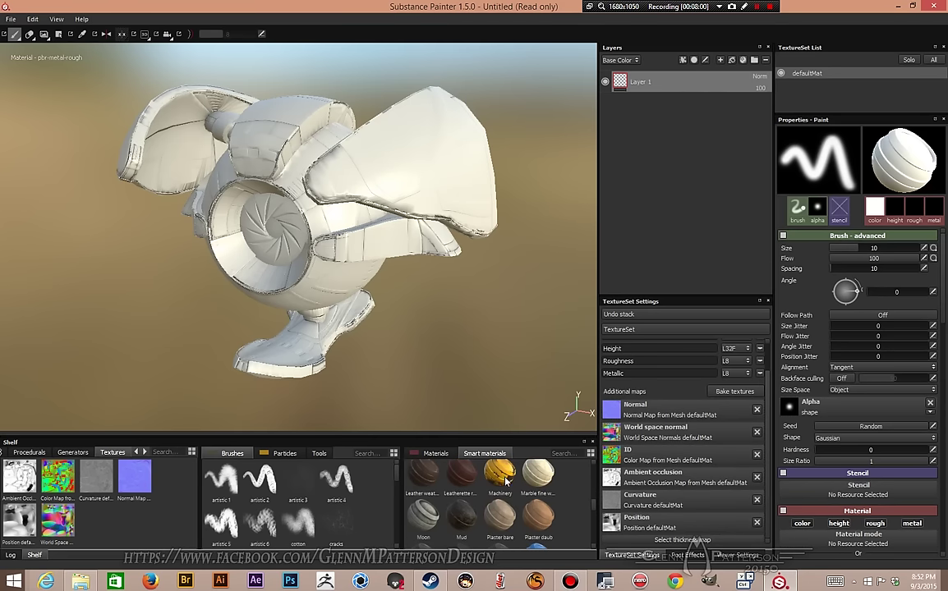
scroll(580, 511, "up", 1)
left_click_drag(498, 480, 648, 92)
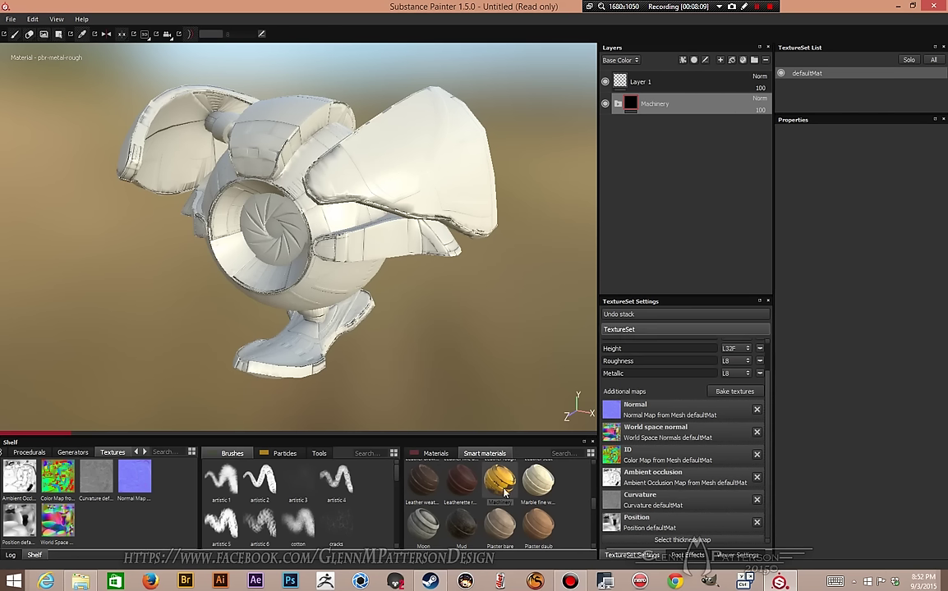
mouse_move(504, 493)
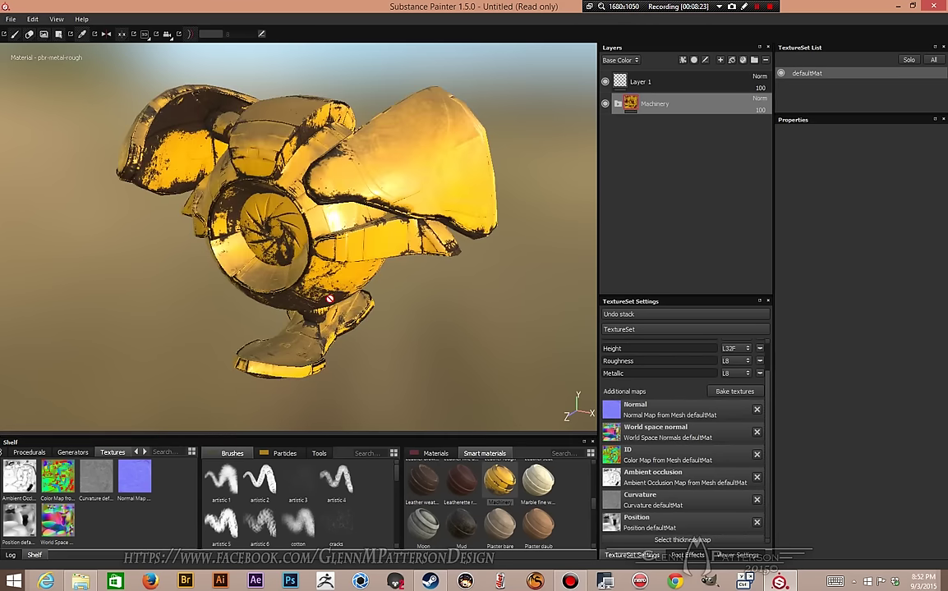
Step: Set the World Space Normal Bottom Intensity to 0.25 in the MG Mask Builder on Machinery's Paint mask and inspect the probe
left_click(618, 104)
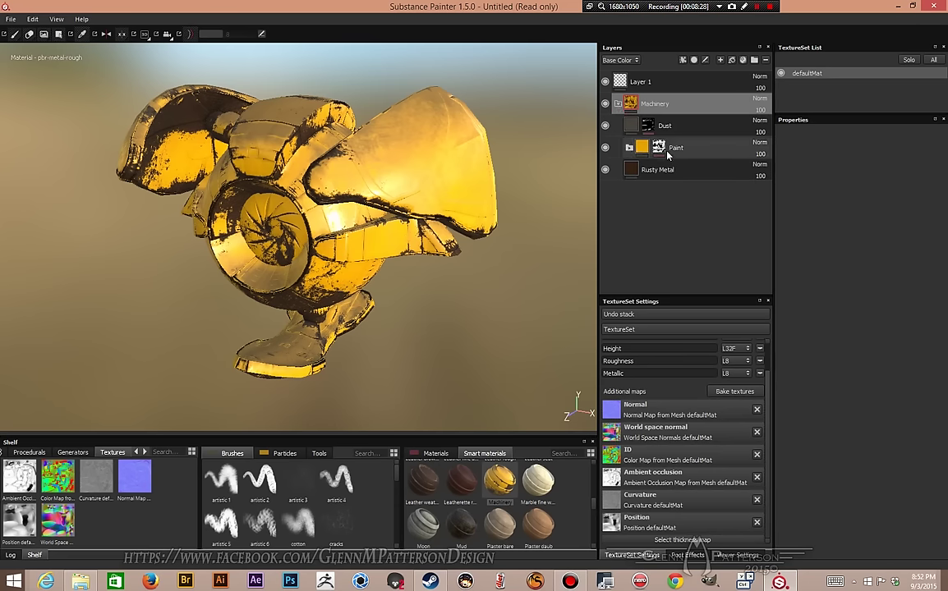
left_click(658, 148)
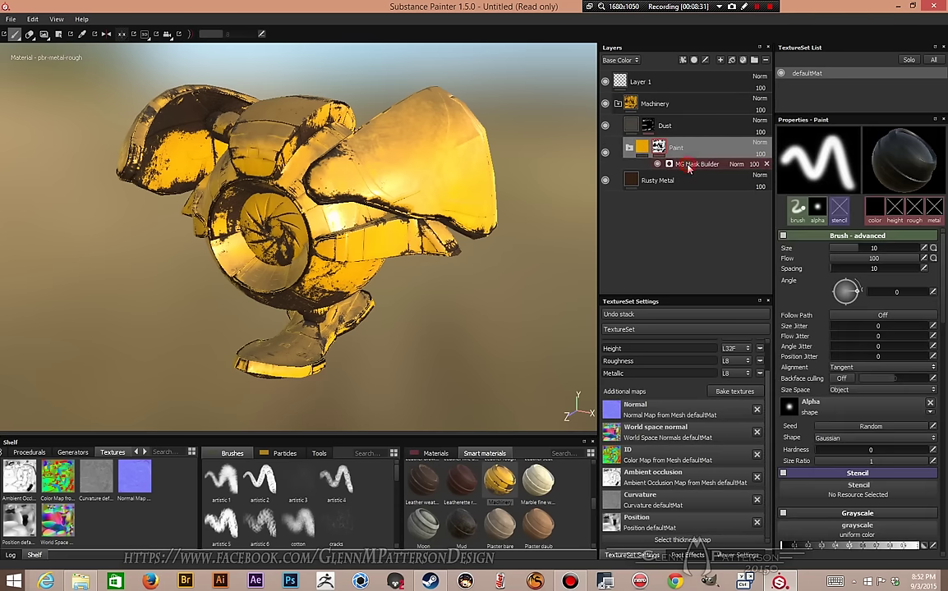
left_click(689, 165)
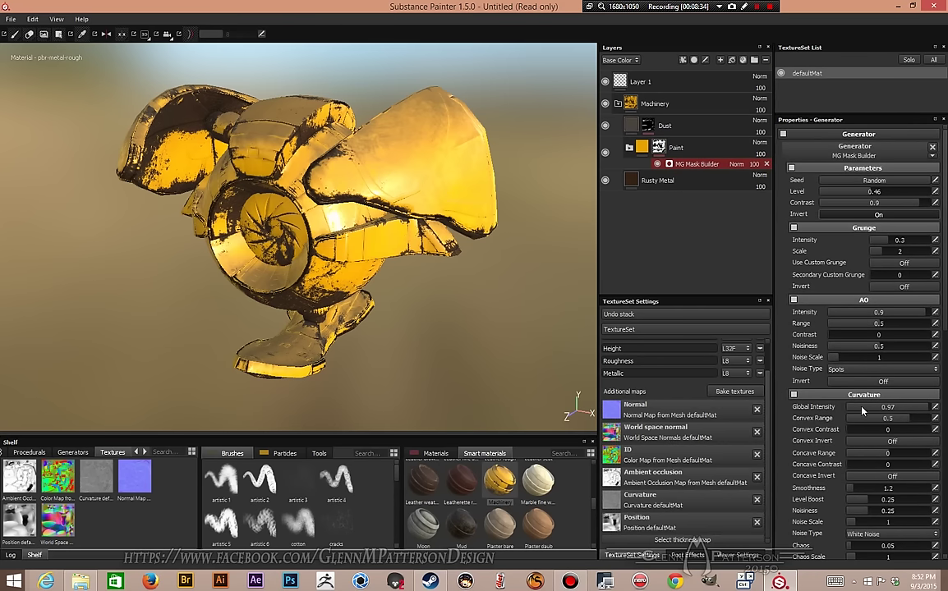
scroll(848, 426, "down", 5)
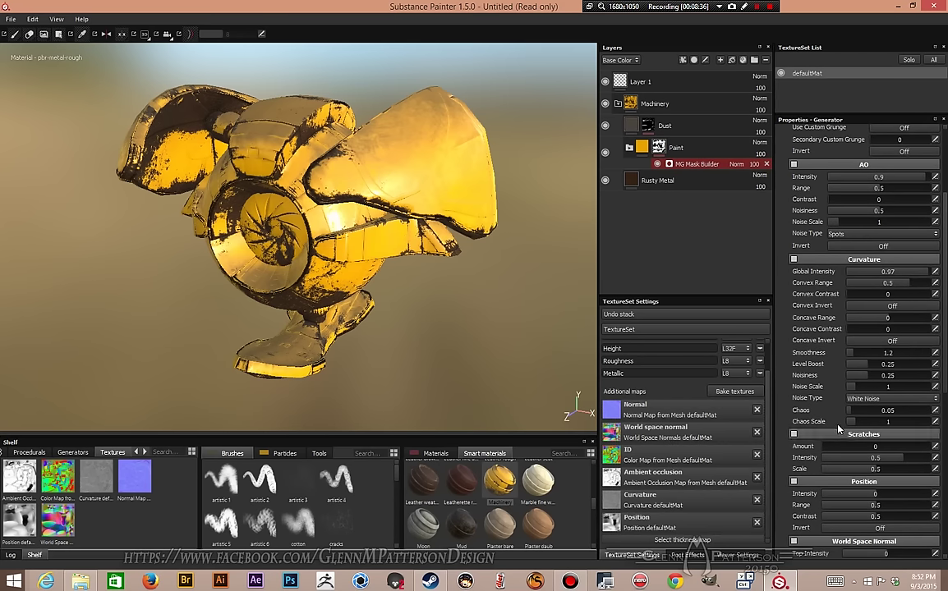
scroll(833, 424, "down", 1)
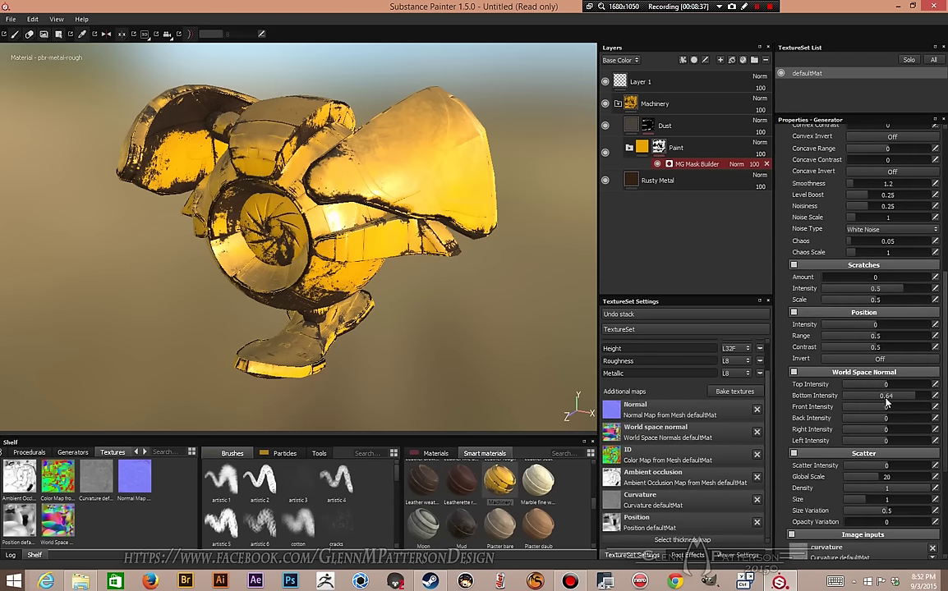
left_click_drag(894, 400, 899, 400)
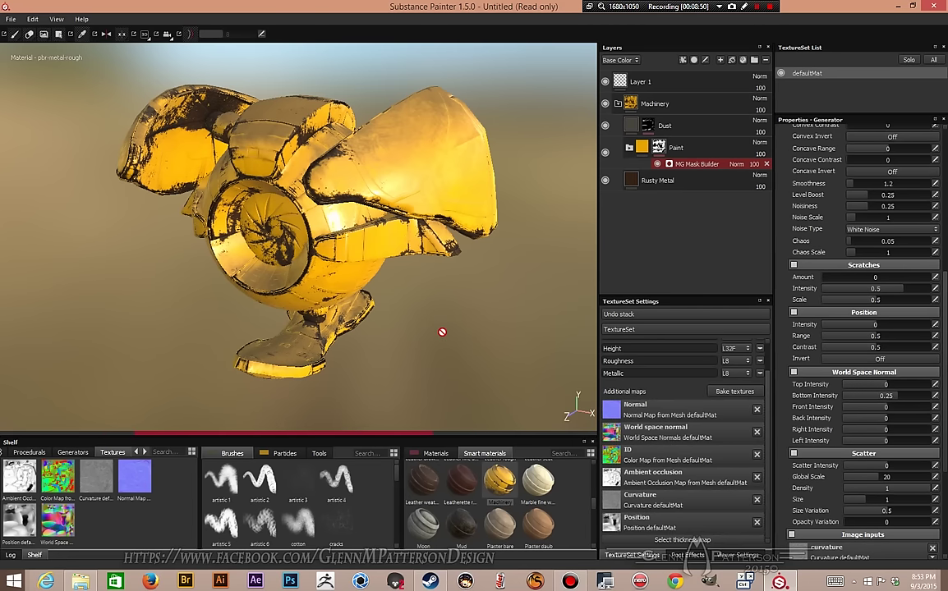
left_click_drag(411, 338, 129, 319, "alt")
left_click_drag(470, 302, 190, 334, "alt")
left_click_drag(398, 322, 241, 287, "alt")
left_click_drag(431, 313, 433, 338, "alt")
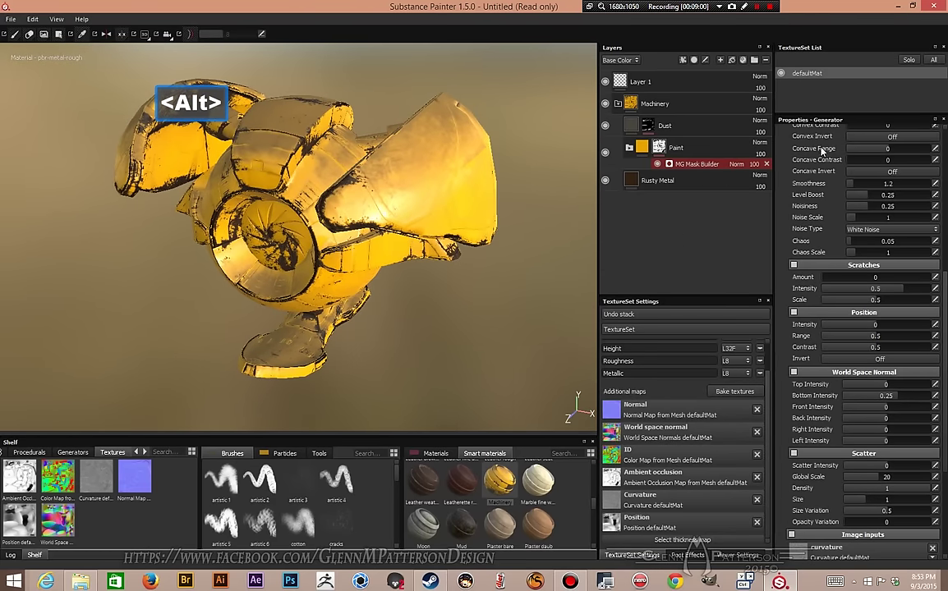
Step: Collapse the Machinery group, add a white mask to it, and activate the polygon fill tool
left_click(617, 104)
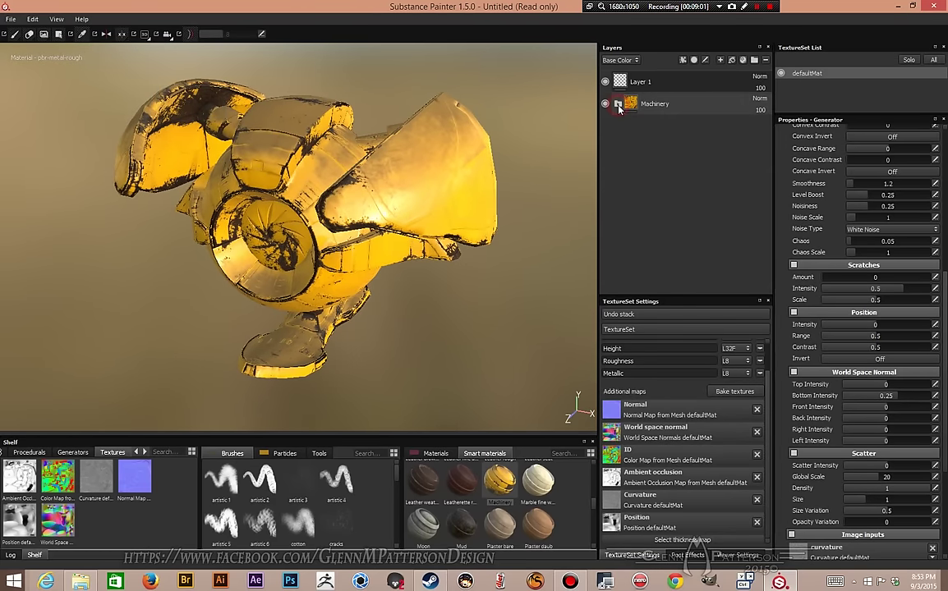
right_click(696, 106)
left_click(727, 112)
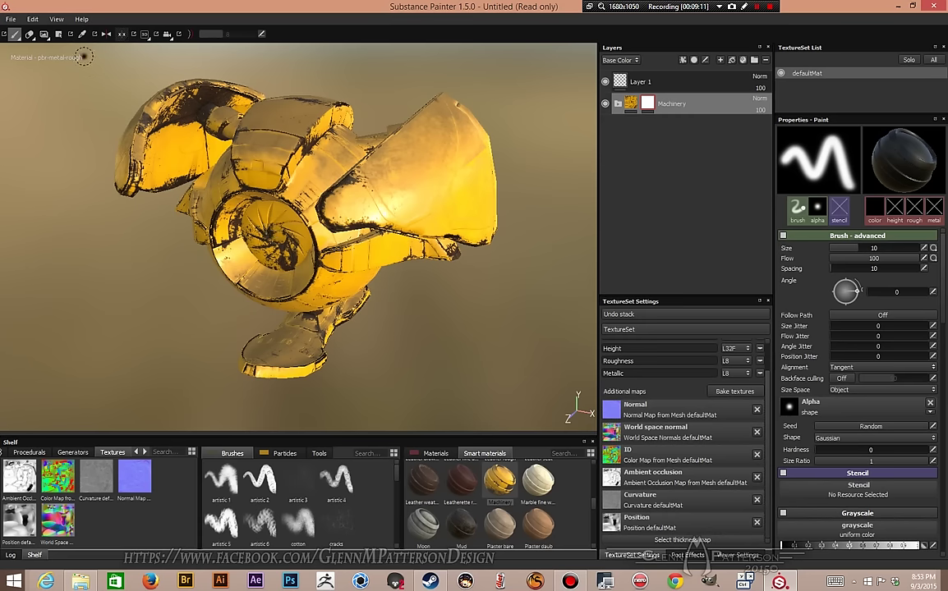
left_click(58, 35)
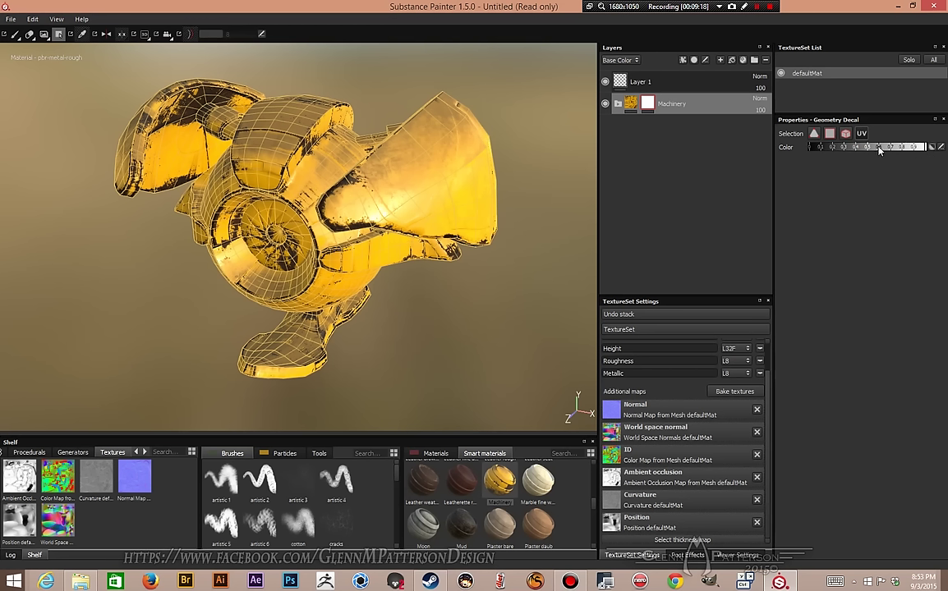
Step: Mask the Machinery material off the probe's round iris with a black polygon fill and inspect the probe
left_click_drag(885, 146, 817, 153)
left_click(239, 212)
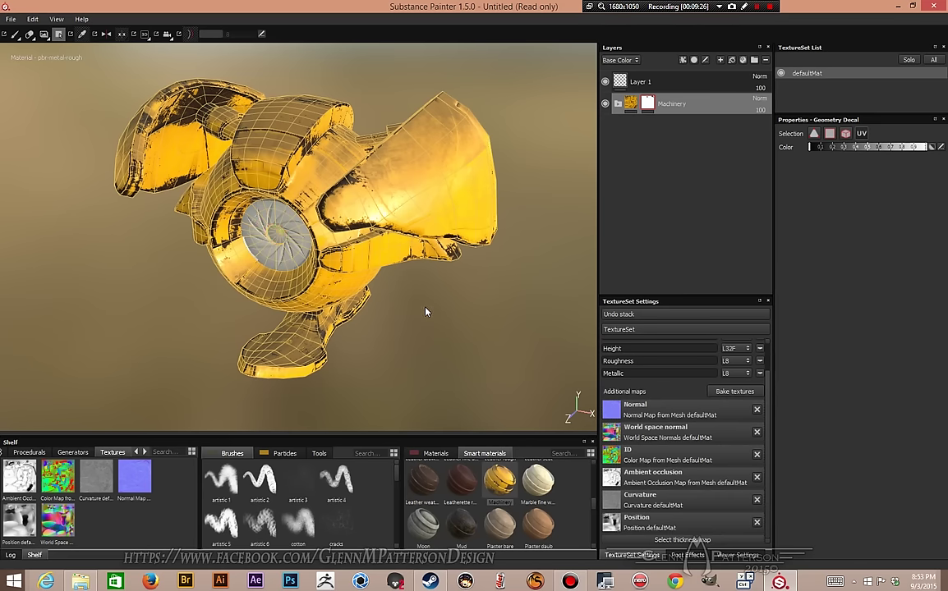
left_click_drag(386, 277, 432, 309, "alt")
left_click_drag(184, 291, 47, 286, "alt")
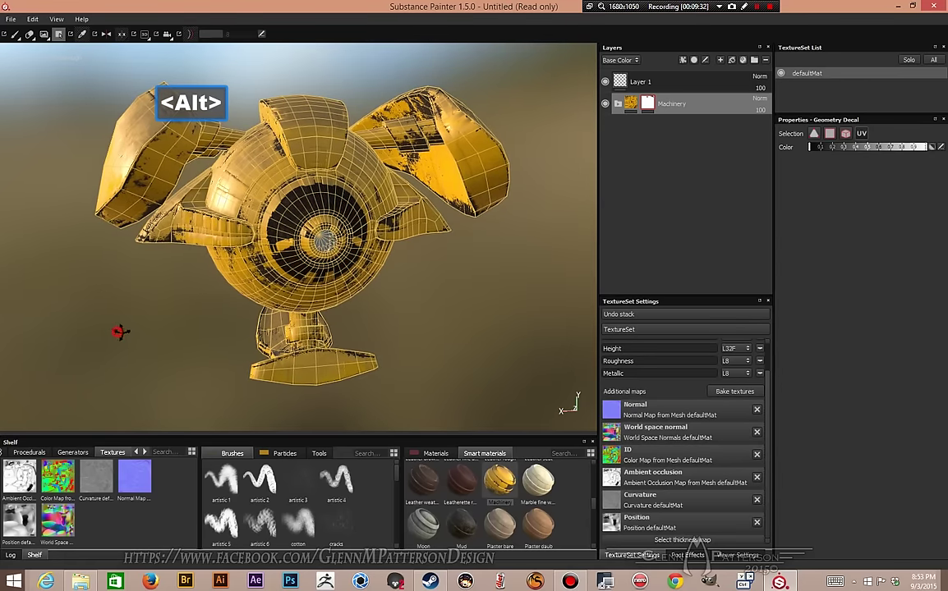
left_click_drag(121, 332, 503, 349, "alt")
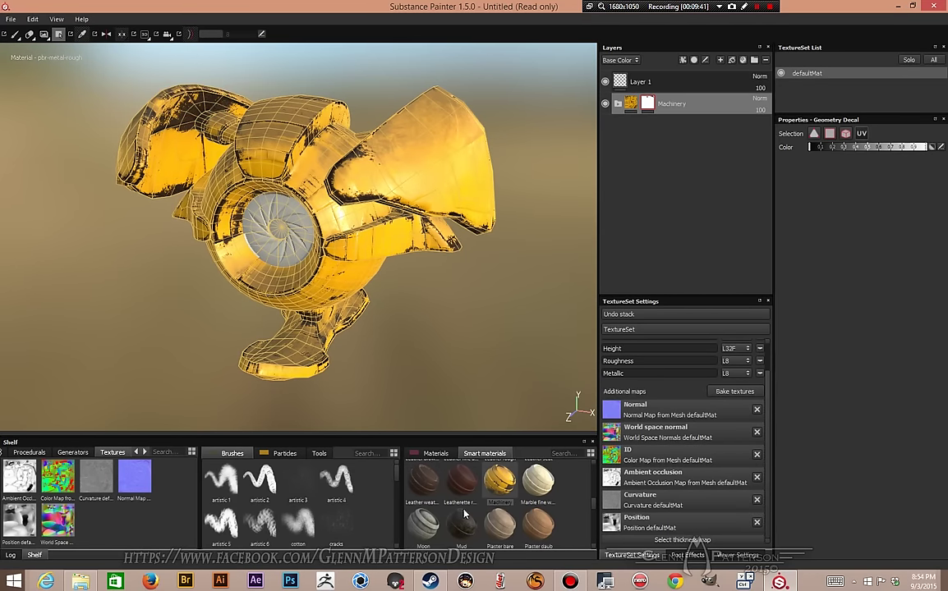
Step: Add the Tire rubber smart material above Machinery and give it a mask with color selection
scroll(460, 513, "down", 5)
scroll(494, 510, "down", 3)
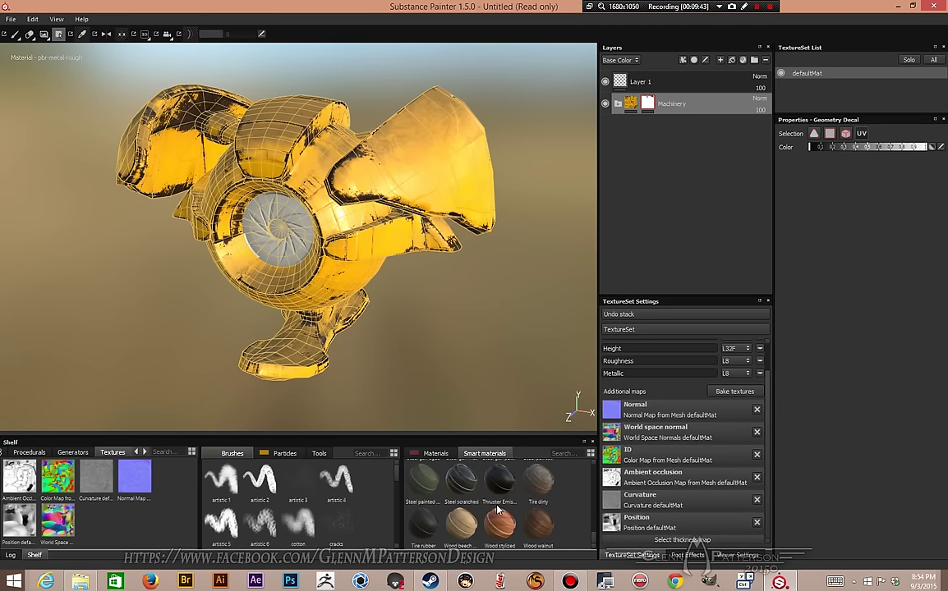
left_click_drag(423, 532, 629, 78)
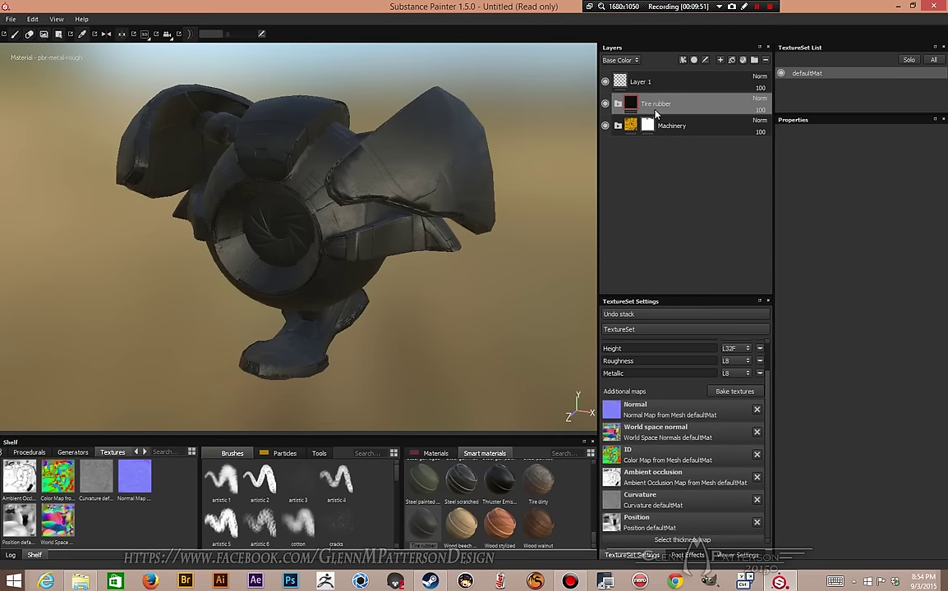
right_click(695, 104)
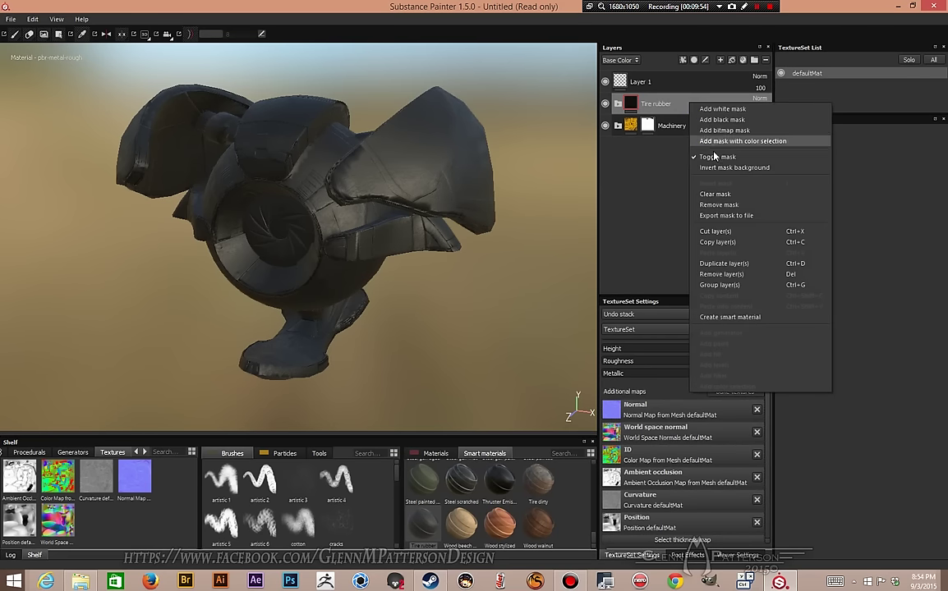
left_click(714, 143)
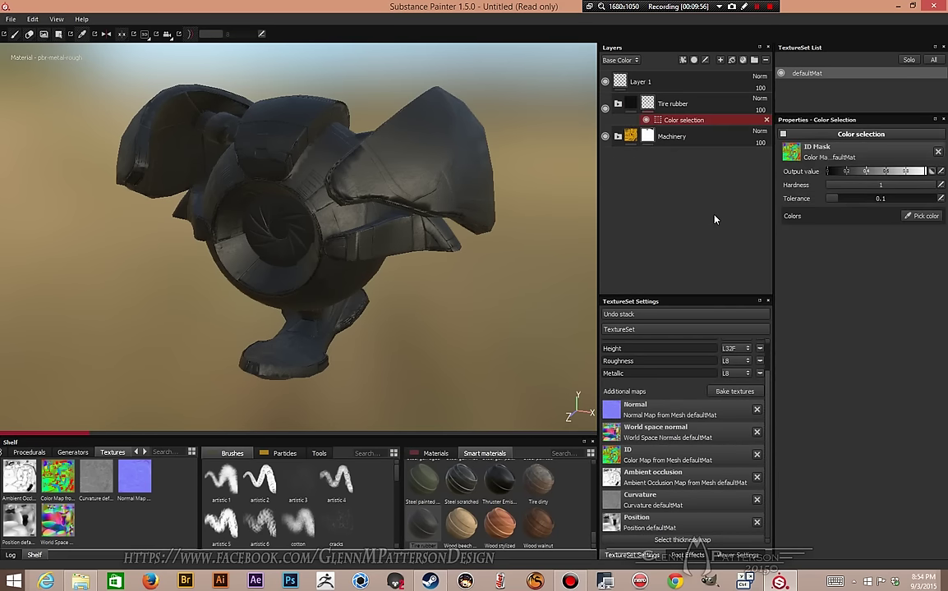
Step: Pick the red (255, 0, 0) and blue (0, 146, 255) ID colors for Tire rubber's color selection mask and inspect the probe
left_click(924, 217)
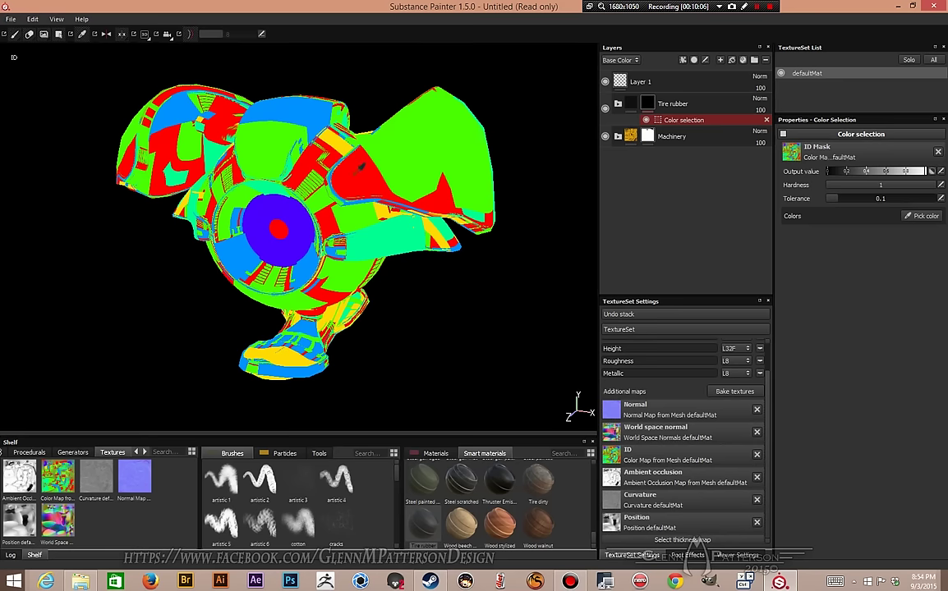
left_click(366, 168)
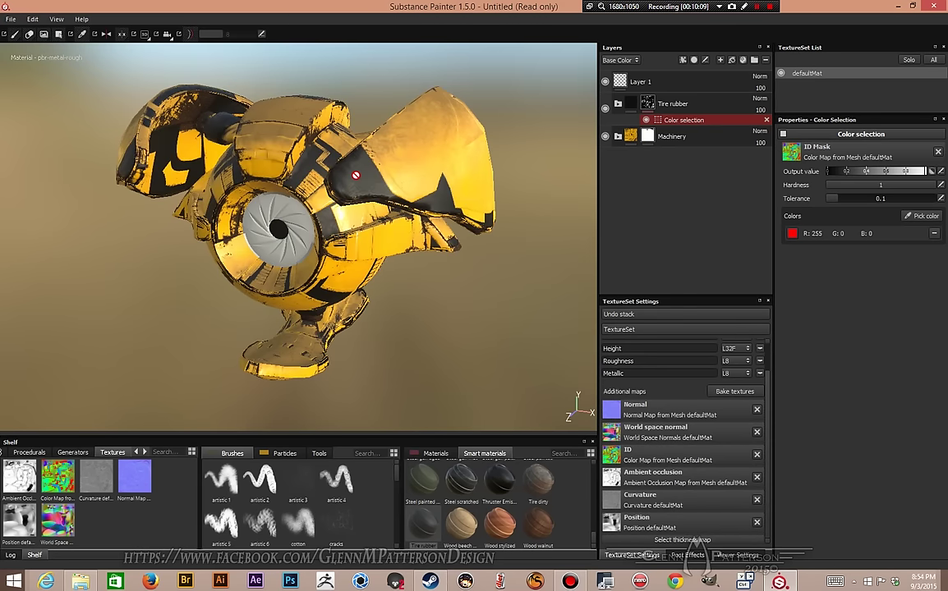
left_click(920, 220)
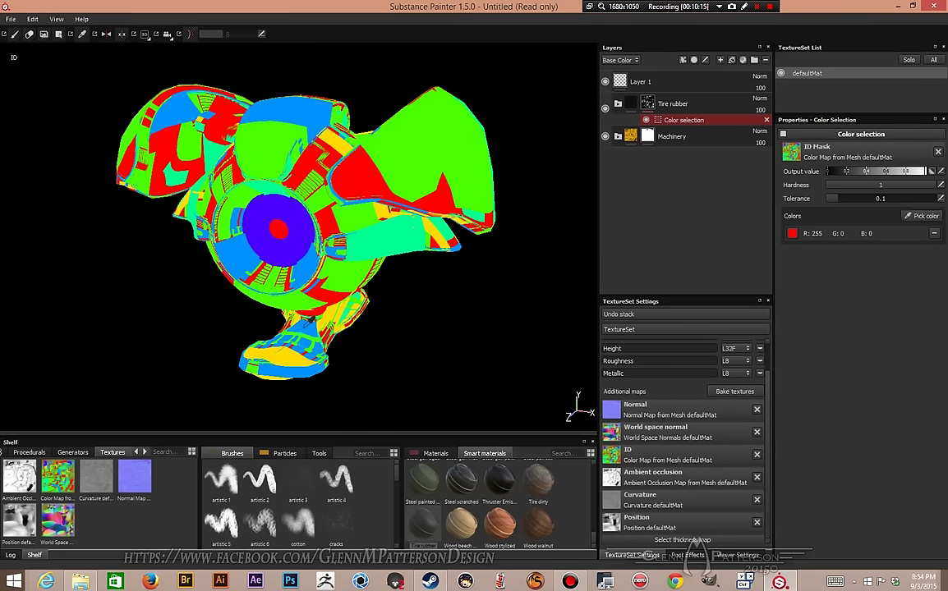
left_click(311, 319)
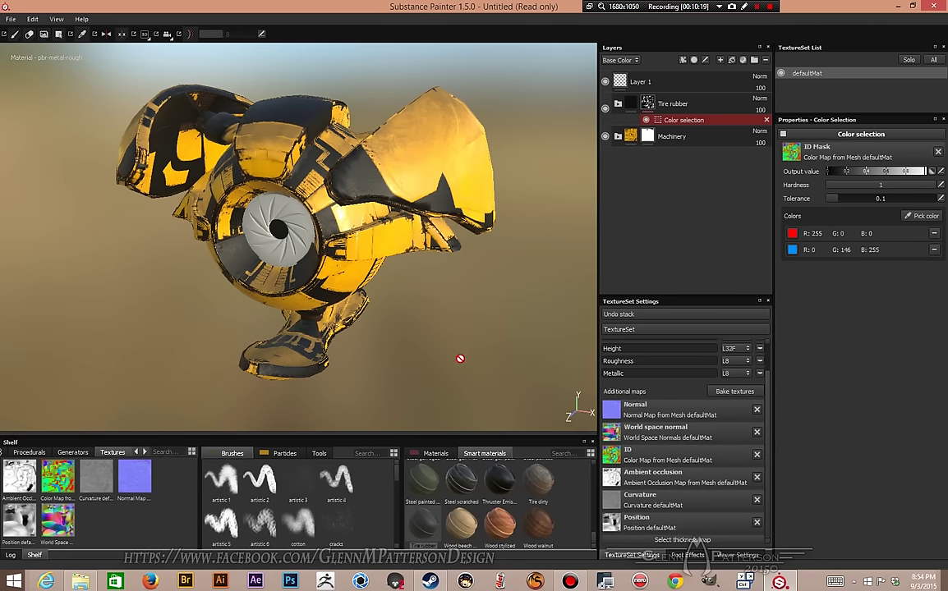
key("alt")
left_click_drag(430, 358, 158, 322, "alt")
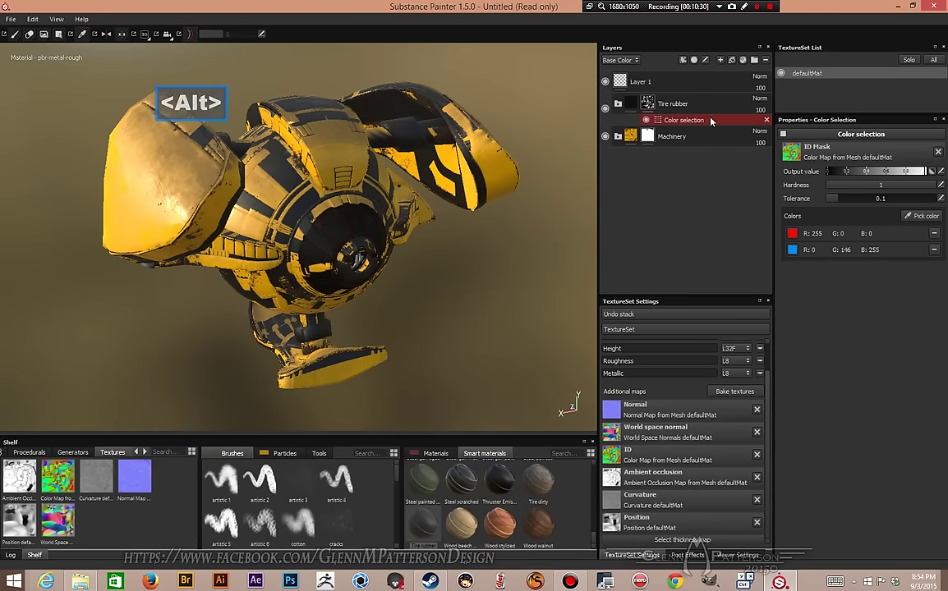
Step: Add a paint effect above the color selection in Tire rubber's mask and polygon-fill the probe's round rear section with white
left_click(648, 105)
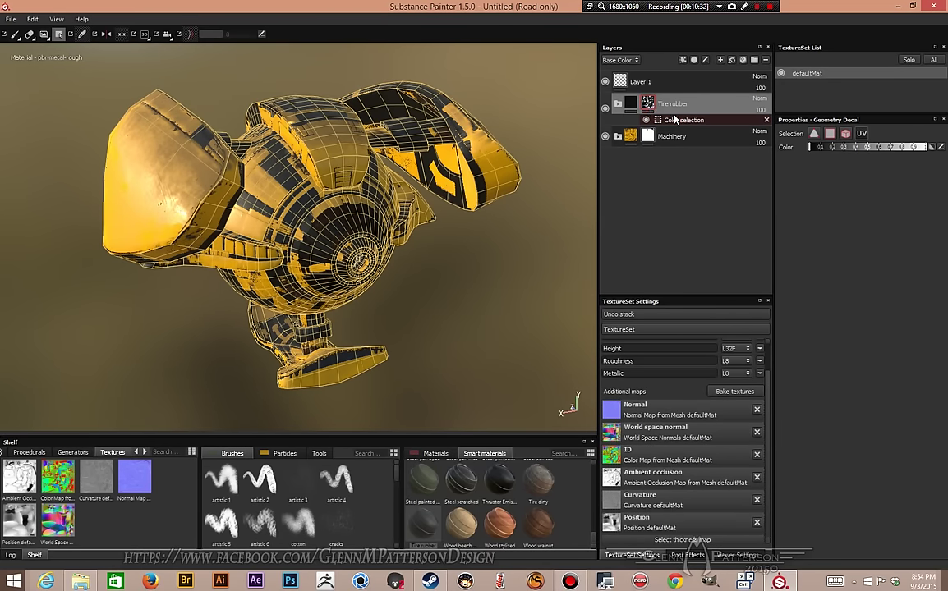
left_click(713, 122)
right_click(712, 122)
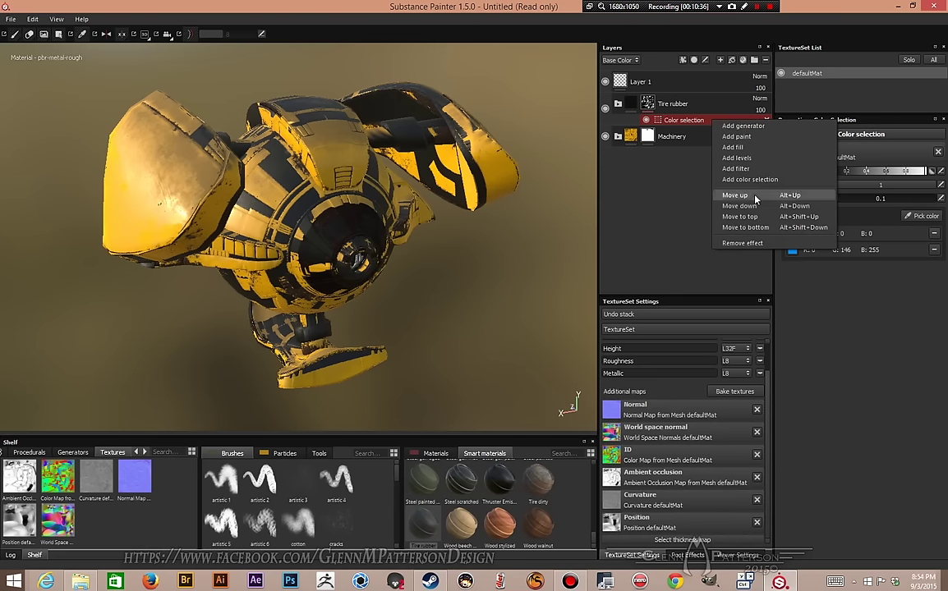
left_click(736, 136)
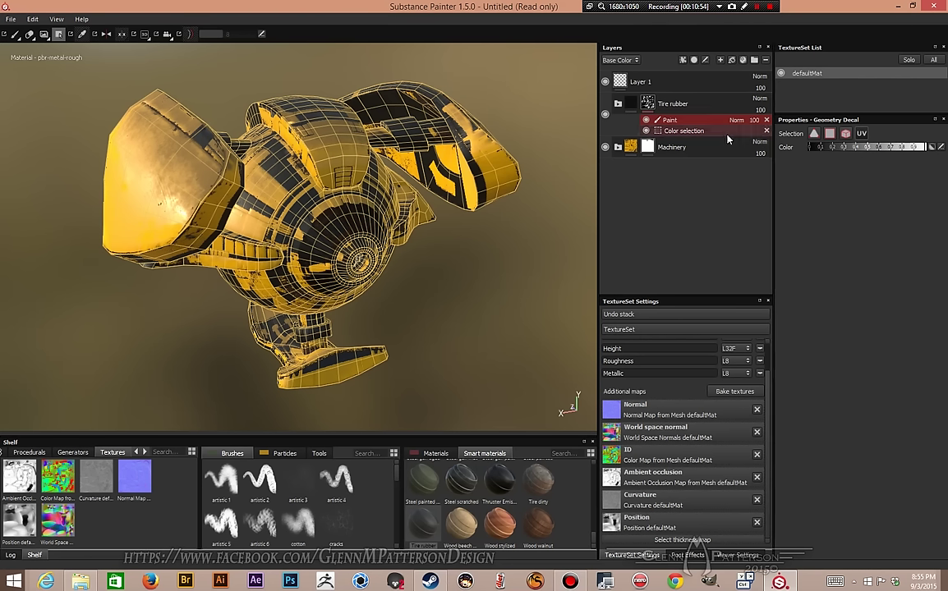
left_click(505, 112)
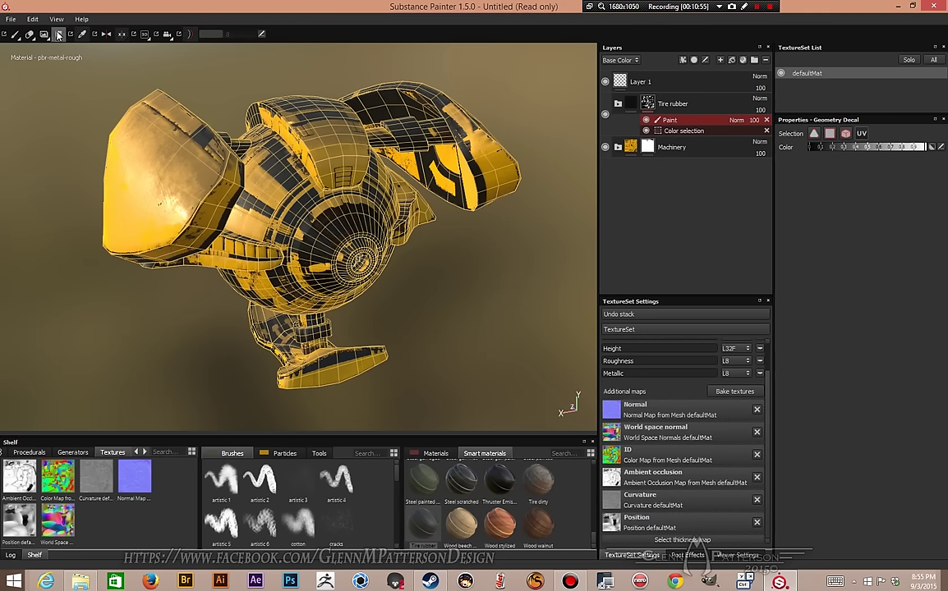
left_click(328, 238)
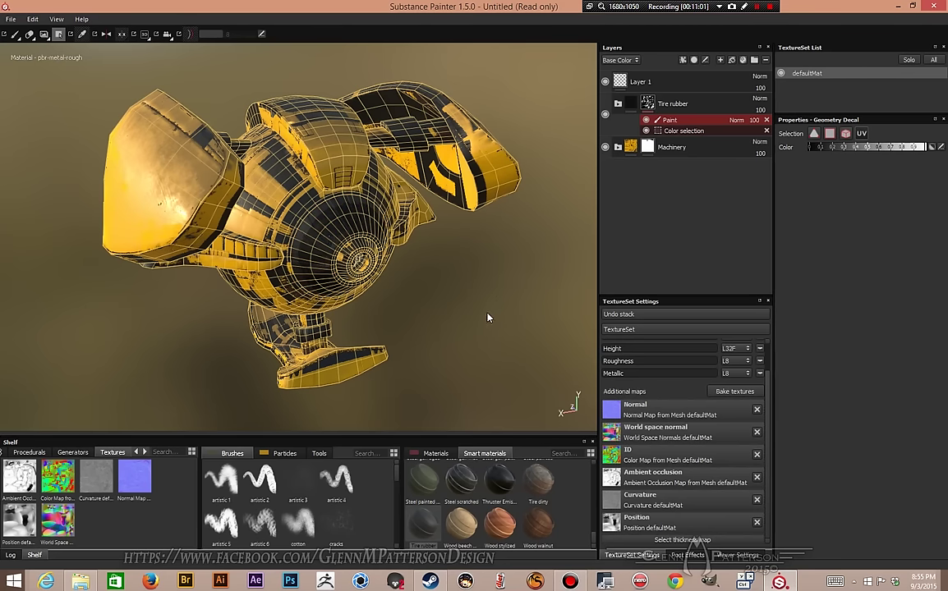
left_click(14, 34)
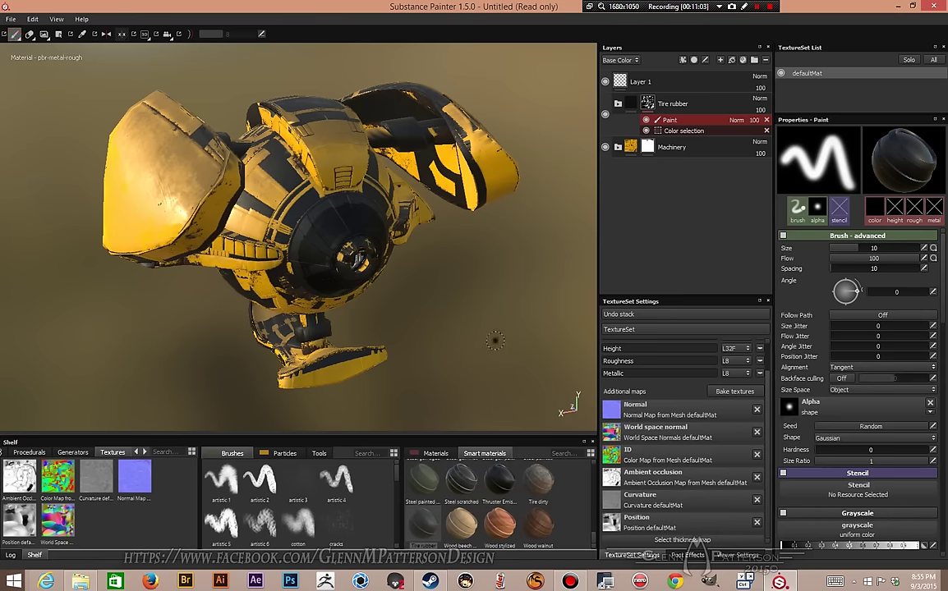
mouse_move(500, 334)
left_mouse_down("alt")
mouse_move(413, 308)
mouse_move(391, 366)
mouse_move(495, 338)
mouse_move(542, 308)
mouse_move(169, 327)
mouse_move(393, 322)
mouse_move(469, 275)
mouse_move(420, 360)
mouse_move(372, 338)
mouse_move(383, 345)
left_mouse_up("alt")
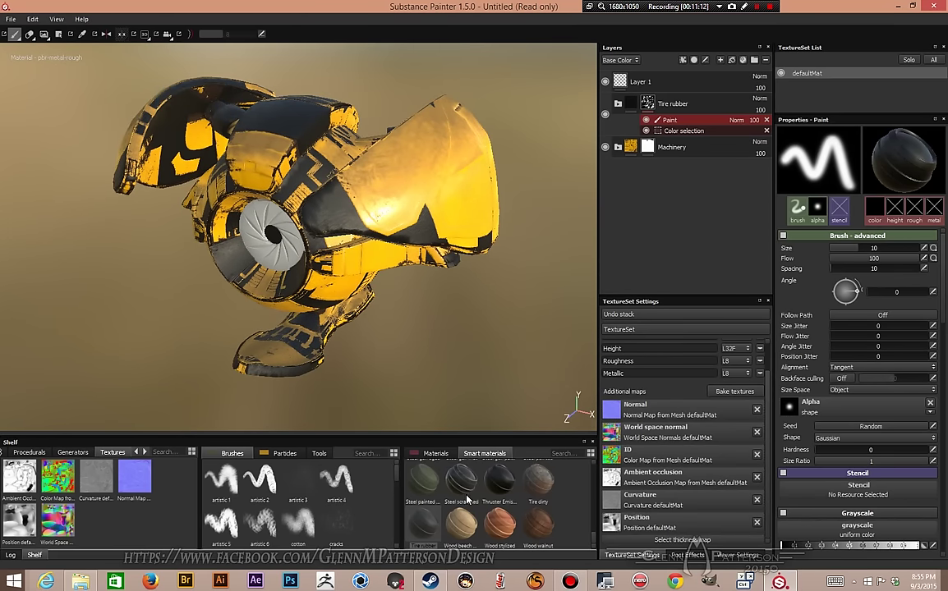
Step: Add the Chrome blue tint smart material above Tire rubber and give it a mask with color selection
scroll(479, 509, "up", 3)
scroll(481, 508, "up", 3)
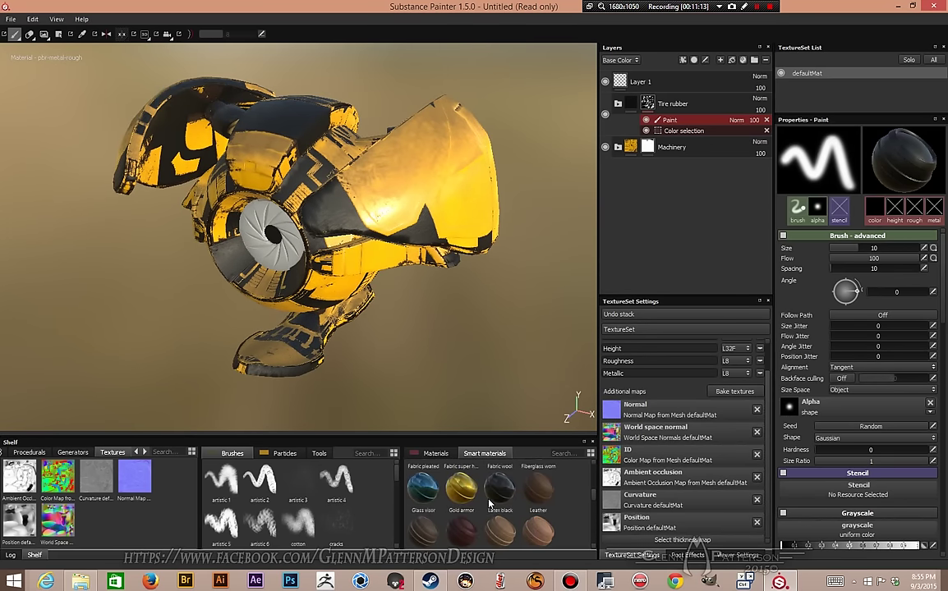
scroll(488, 504, "up", 3)
scroll(493, 502, "up", 3)
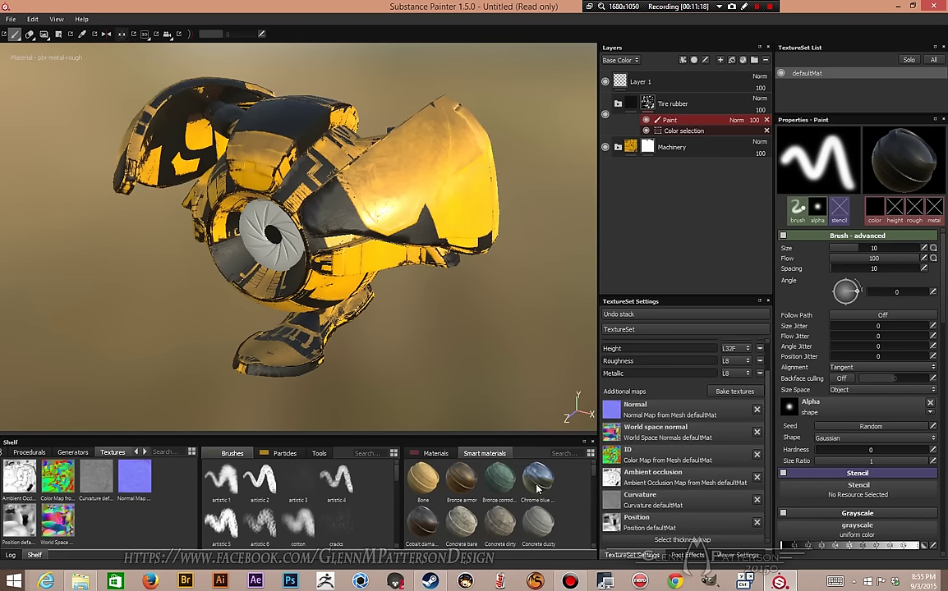
left_click_drag(538, 490, 648, 91)
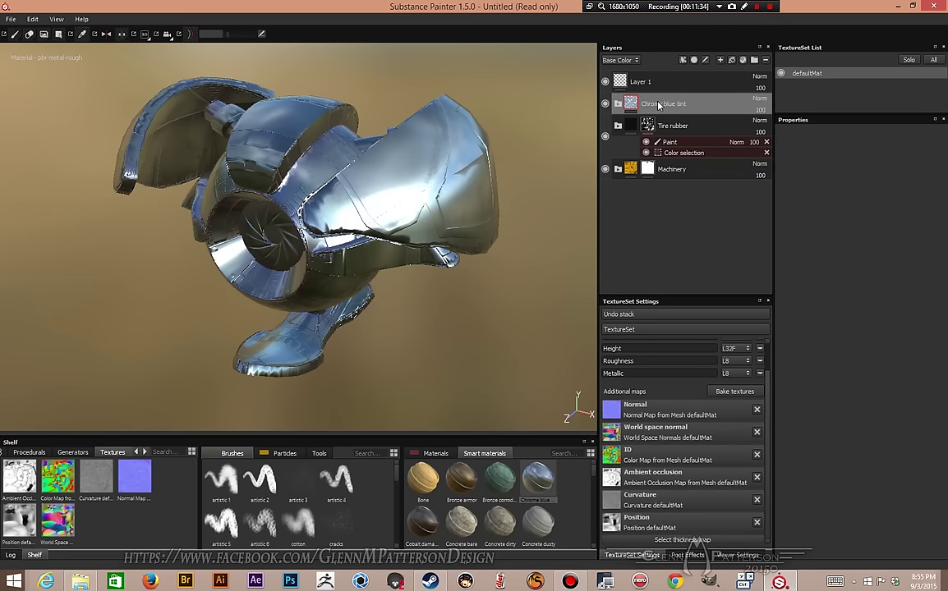
right_click(705, 108)
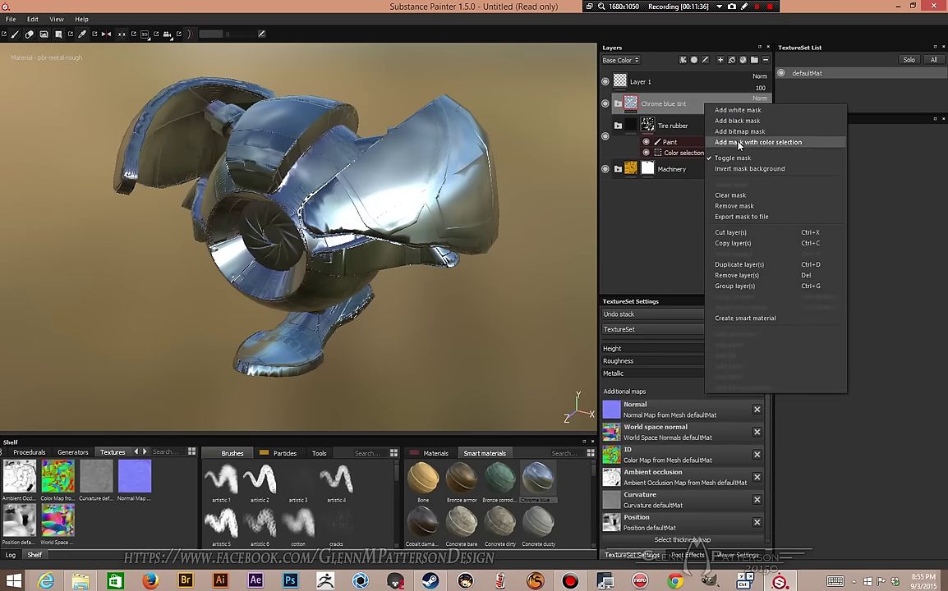
left_click(738, 142)
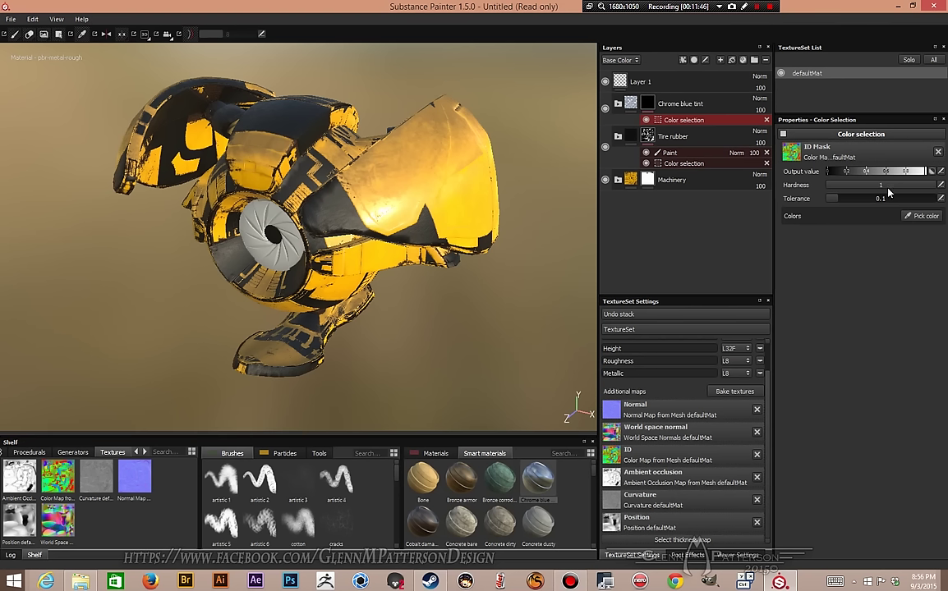
Step: Pick the teal-green ID color (0, 255, 146) for Chrome blue tint's color selection mask and inspect the side panel
left_click(918, 218)
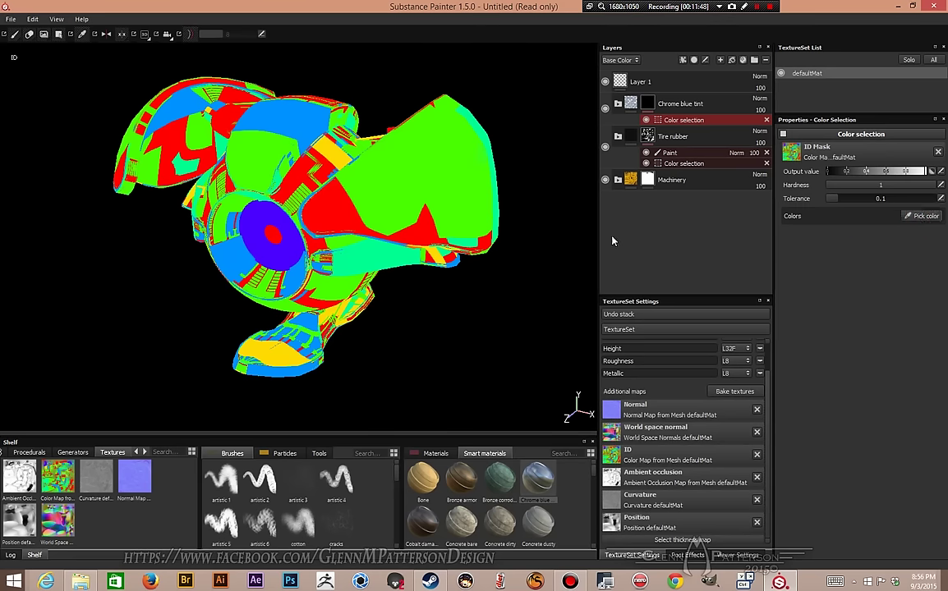
left_click(357, 260)
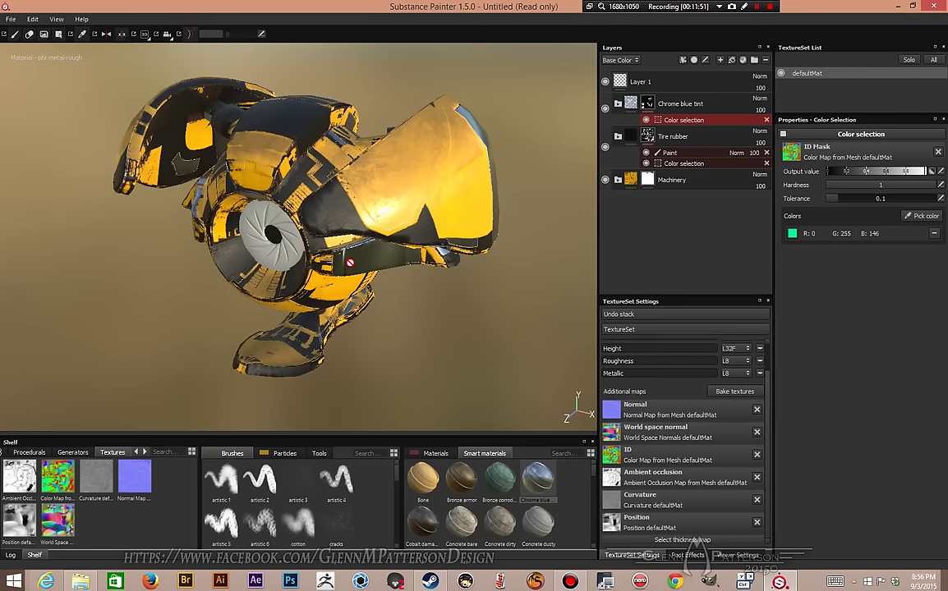
mouse_move(491, 345)
left_mouse_down("alt")
mouse_move(285, 320)
mouse_move(190, 328)
mouse_move(188, 286)
mouse_move(349, 337)
mouse_move(229, 298)
left_mouse_up("alt")
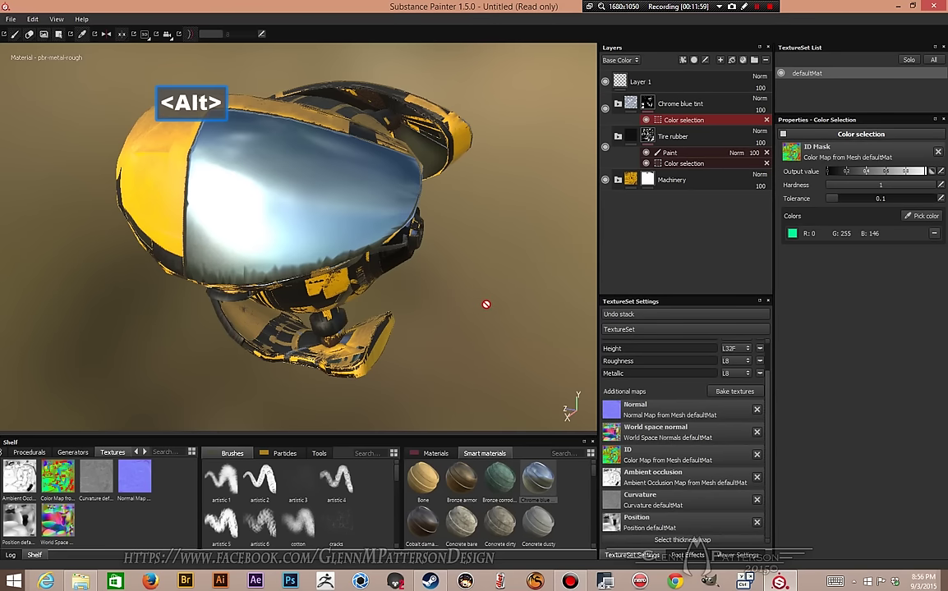
left_click_drag(457, 300, 511, 315, "alt")
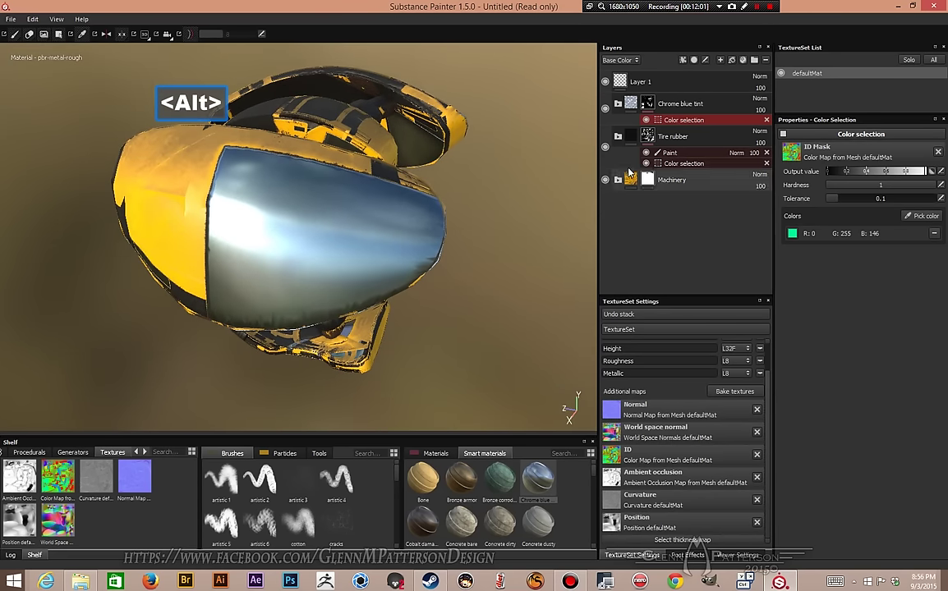
Step: Expand the Chrome blue tint group, create a new paint layer above Roughness Refine, and add a fill effect to it
left_click(617, 104)
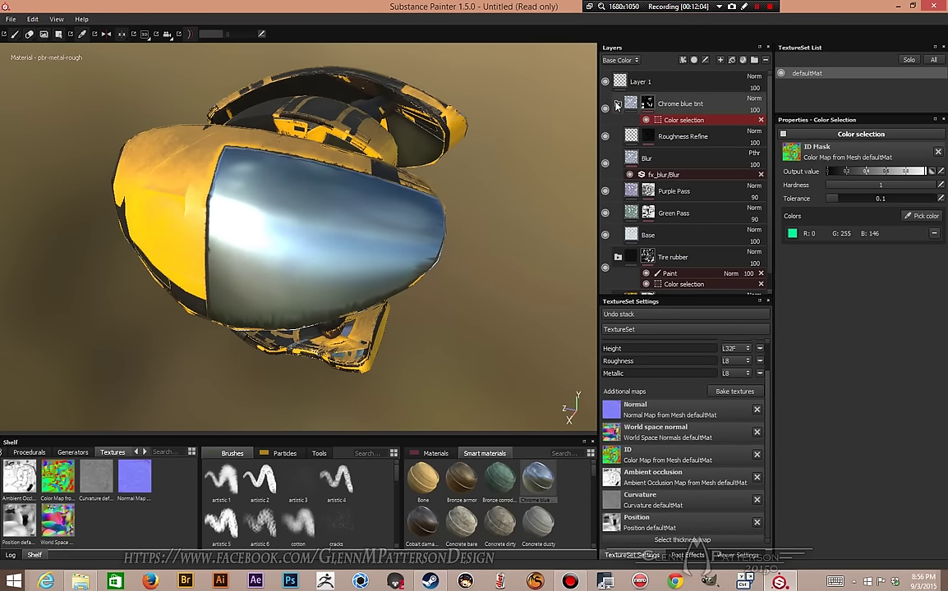
left_click(715, 140)
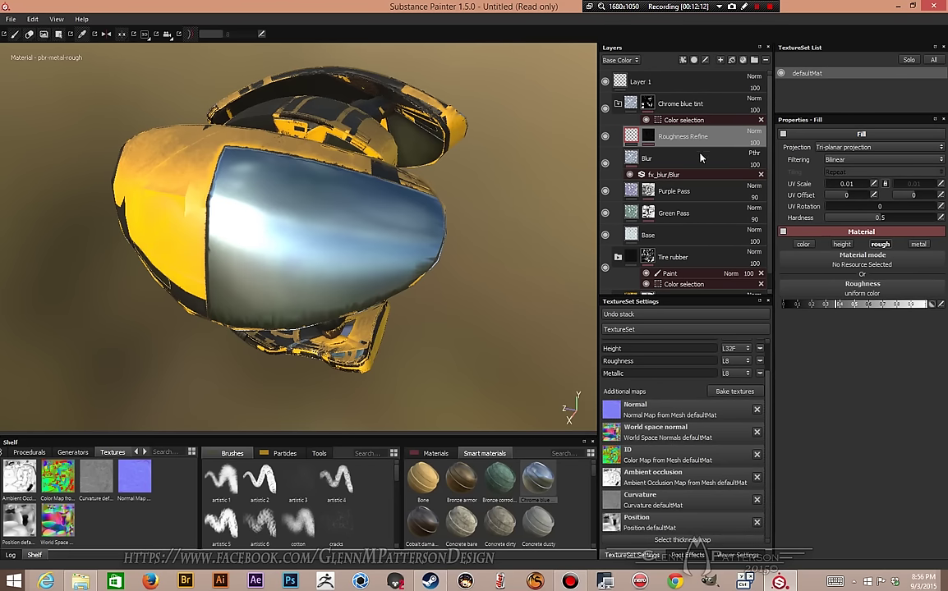
left_click(720, 62)
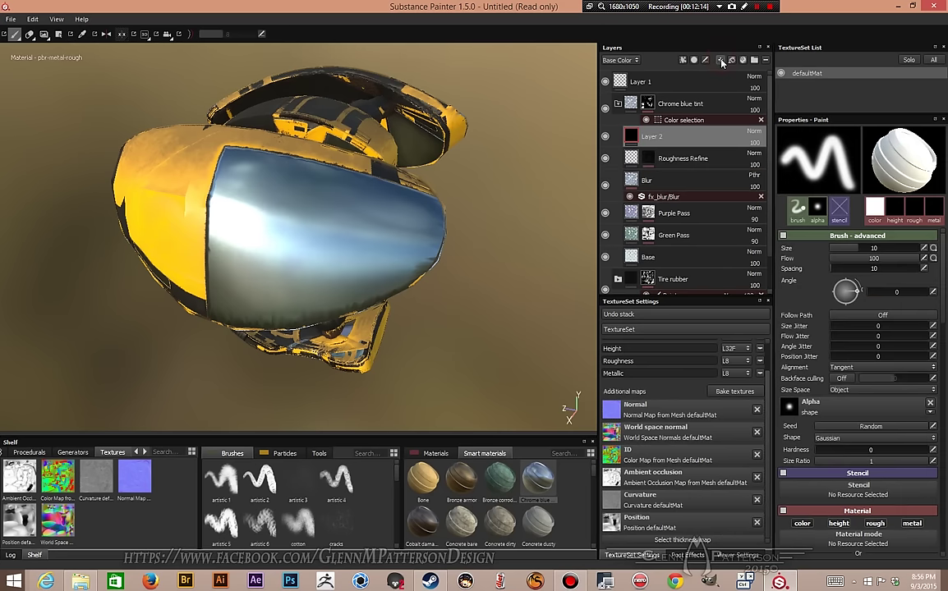
right_click(675, 141)
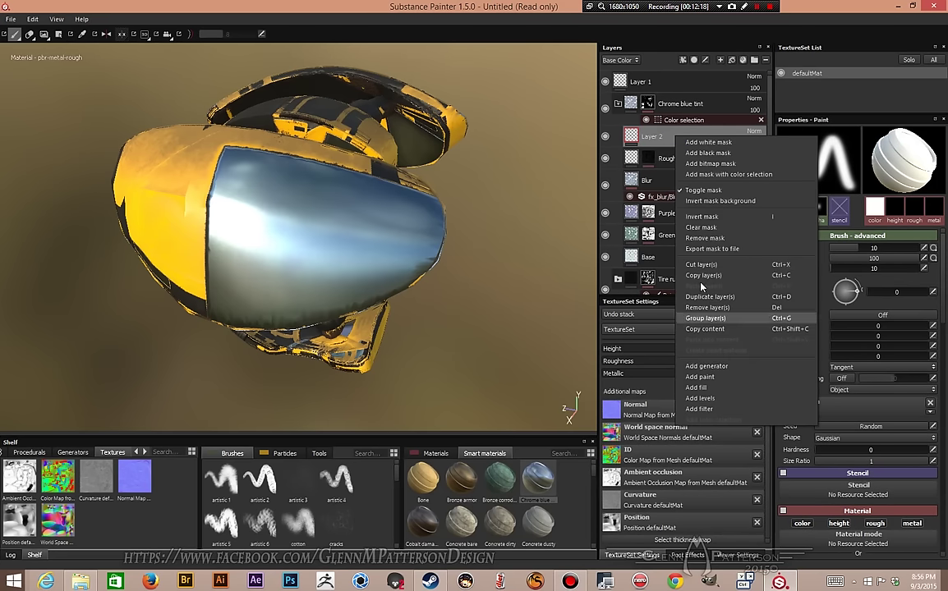
left_click(698, 386)
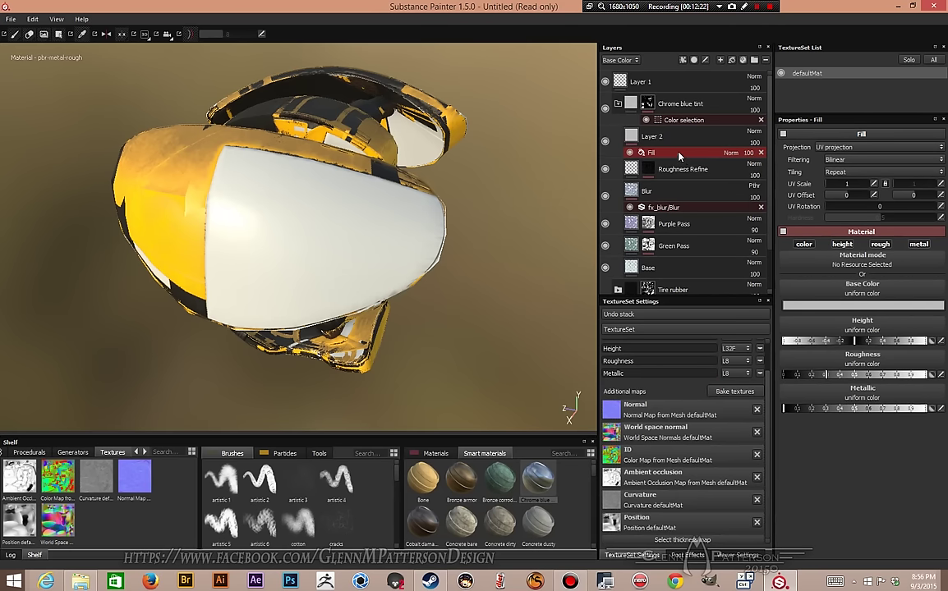
Step: Disable the color, height and metal channels on the new layer's fill, leaving only roughness enabled
left_click(807, 245)
left_click(842, 244)
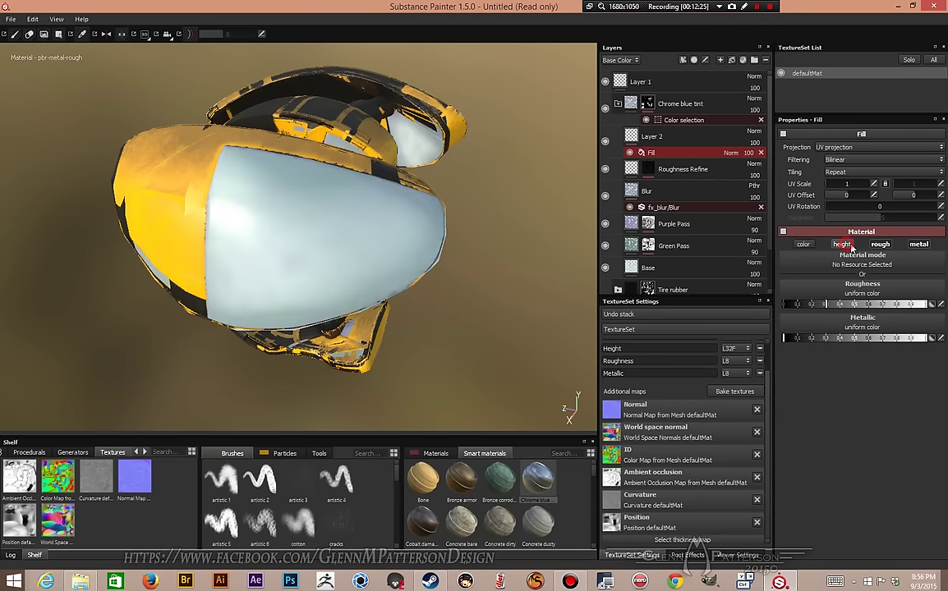
left_click(918, 245)
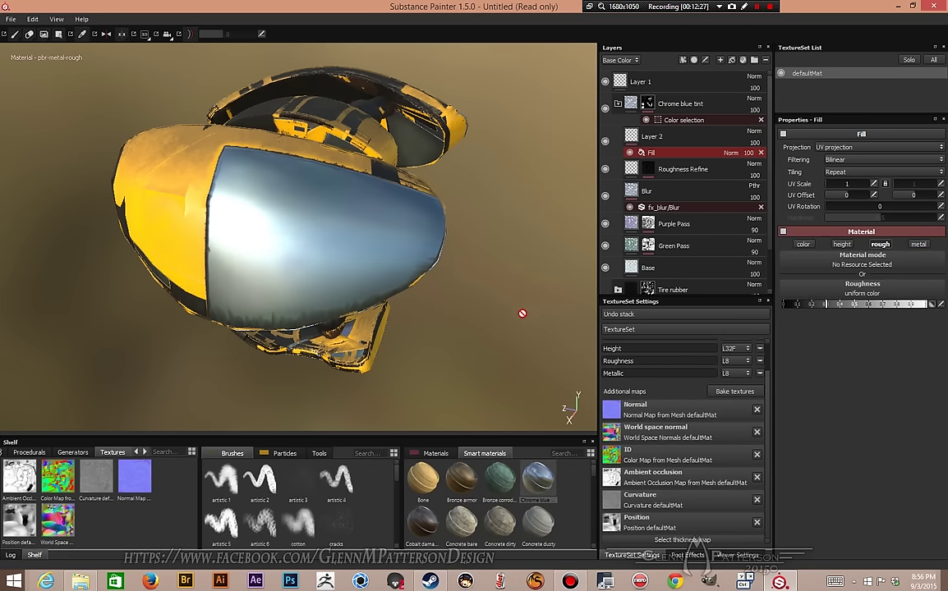
Step: Assign the BnW Spots 3 texture to the roughness channel of Layer 2's fill
left_click_drag(476, 338, 424, 305, "alt")
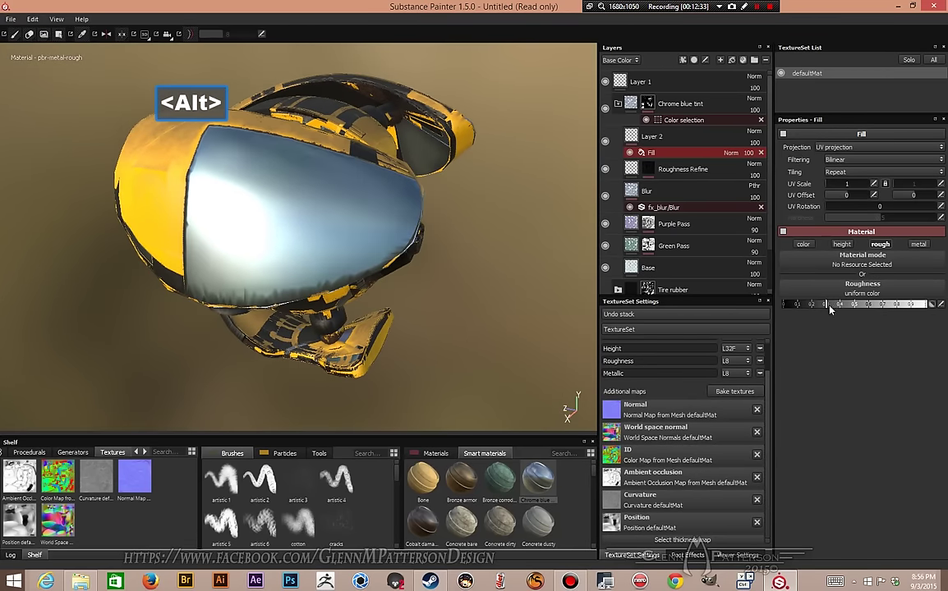
mouse_move(825, 306)
left_mouse_down()
mouse_move(867, 308)
mouse_move(767, 327)
mouse_move(834, 317)
mouse_move(825, 304)
left_mouse_up()
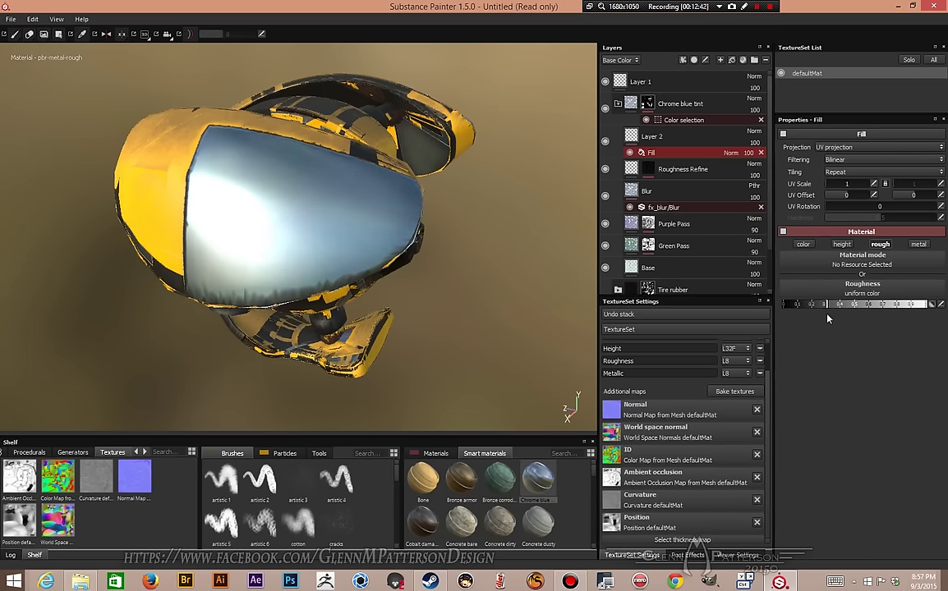
left_click(880, 292)
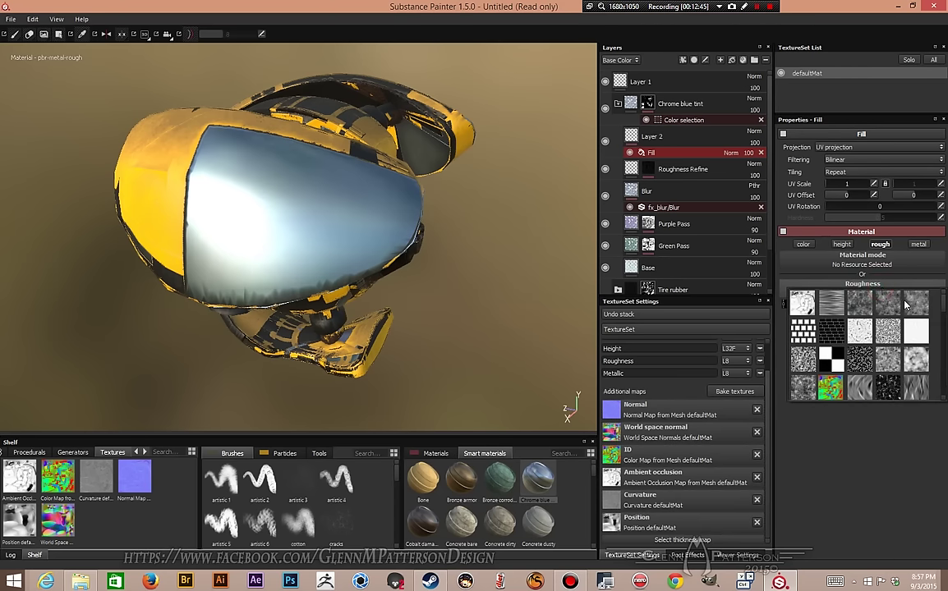
mouse_move(914, 359)
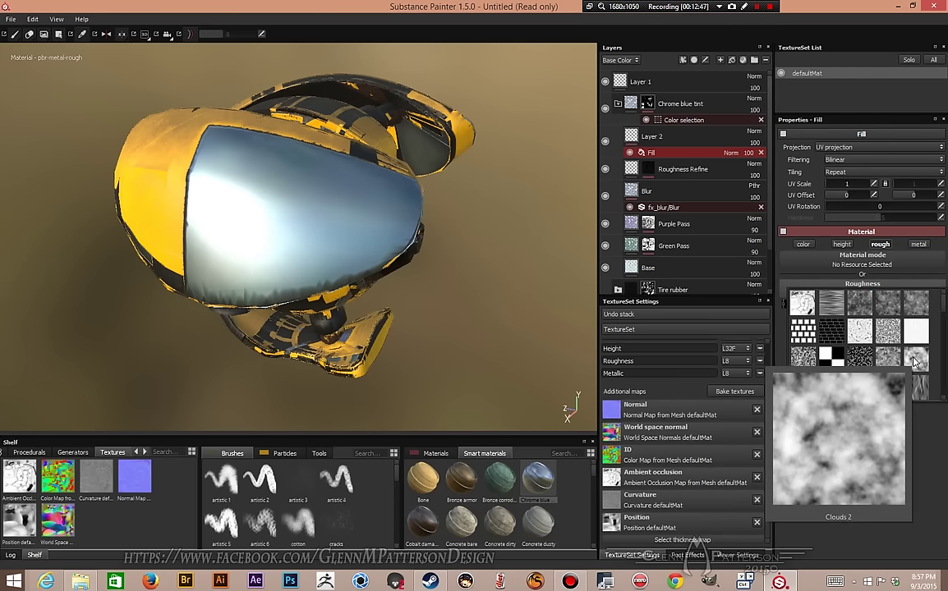
mouse_move(916, 304)
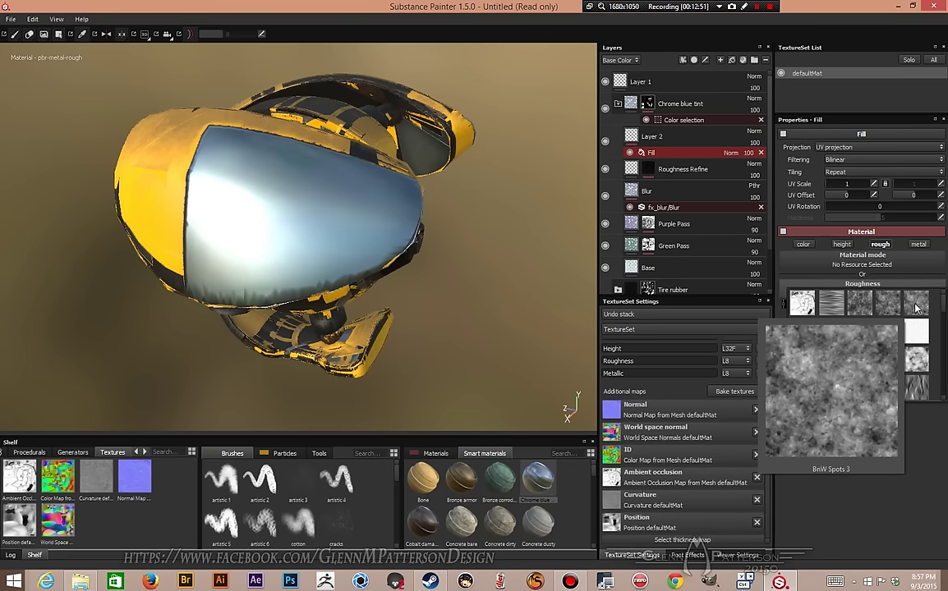
left_click(916, 304)
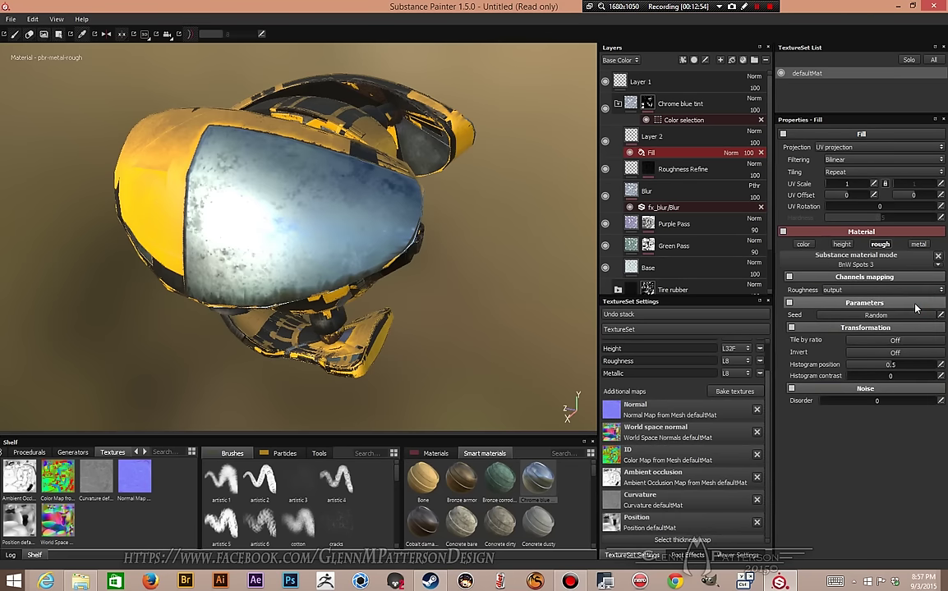
Step: Switch the fill to tri-planar projection and set its UV scale to 6.66
left_click(841, 148)
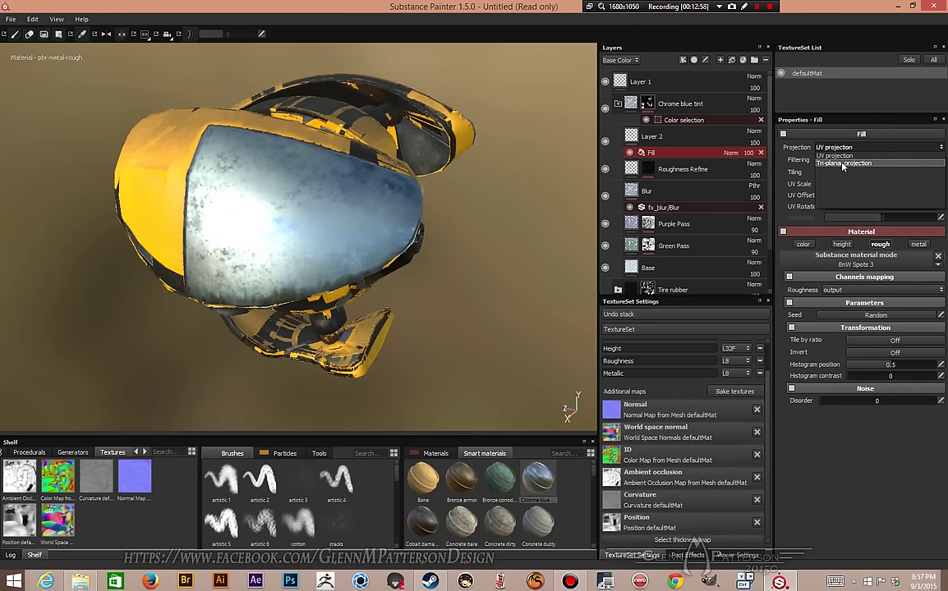
left_click(841, 163)
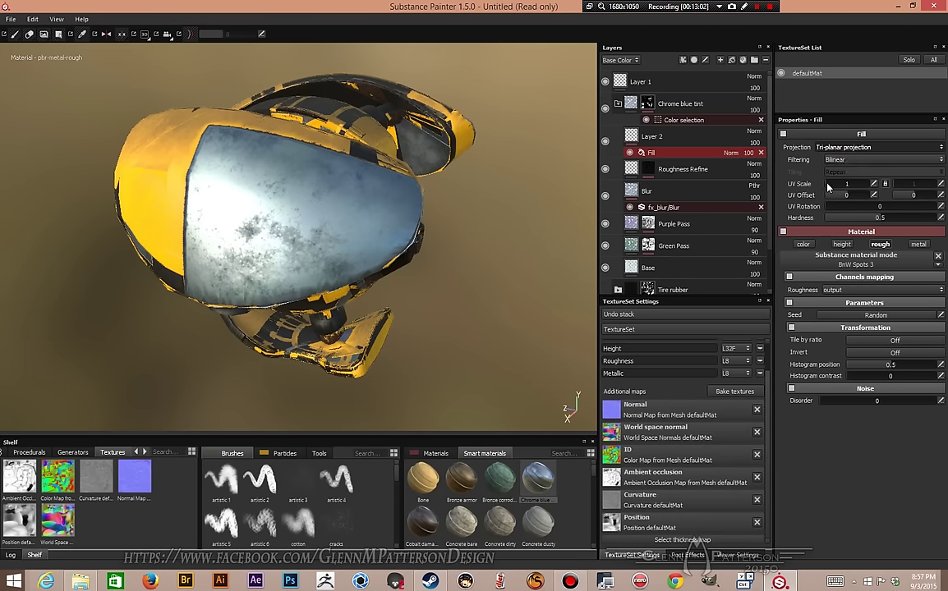
left_click_drag(828, 187, 828, 187)
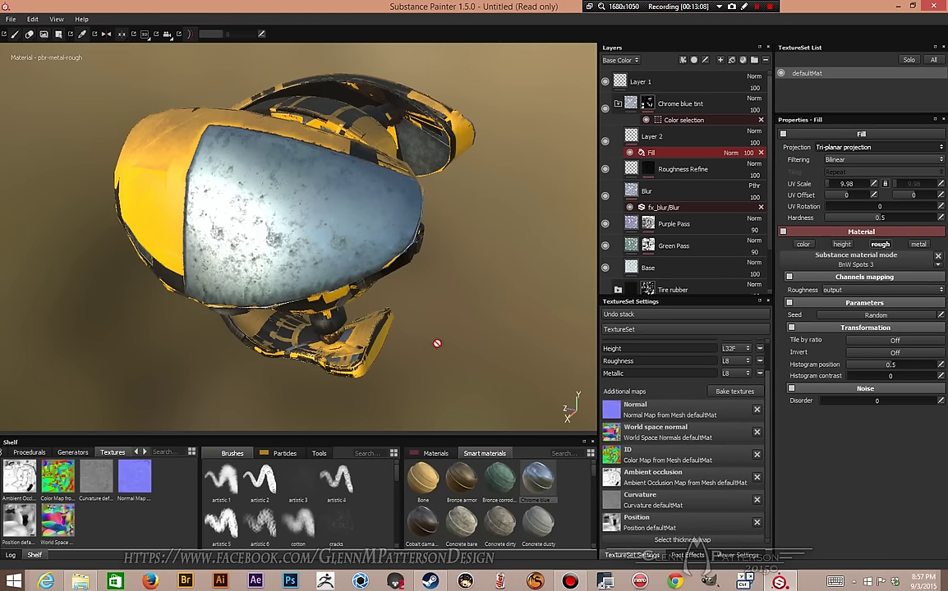
left_click_drag(828, 187, 828, 186)
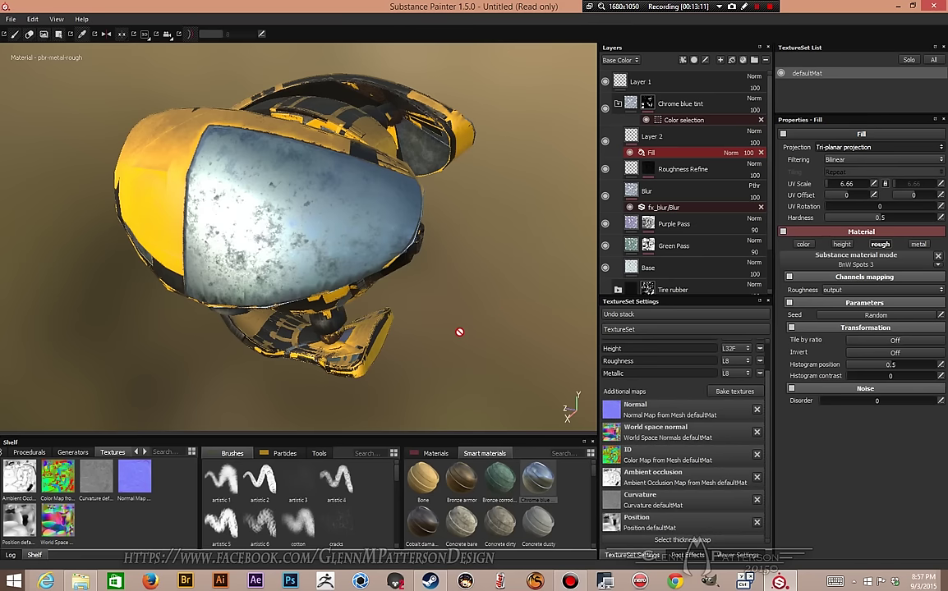
left_click_drag(459, 331, 351, 298, "alt")
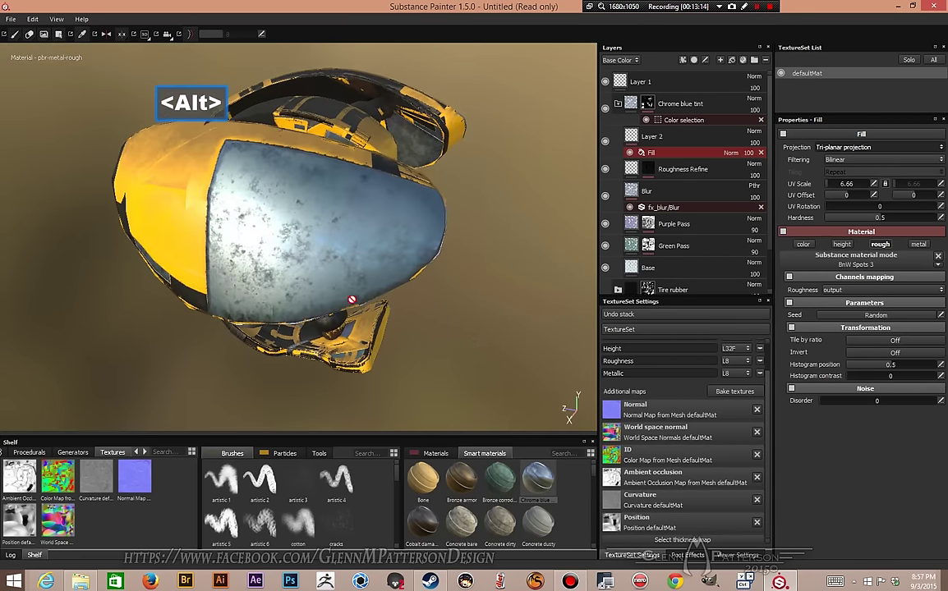
Step: Add a Levels effect above Layer 2's fill and set its affected channel to Roughness
right_click(673, 154)
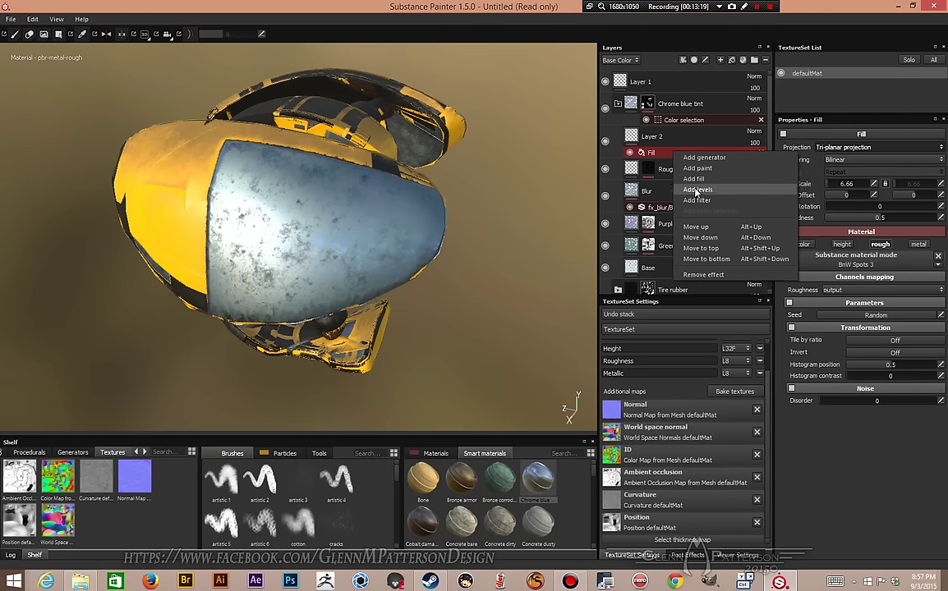
left_click(697, 188)
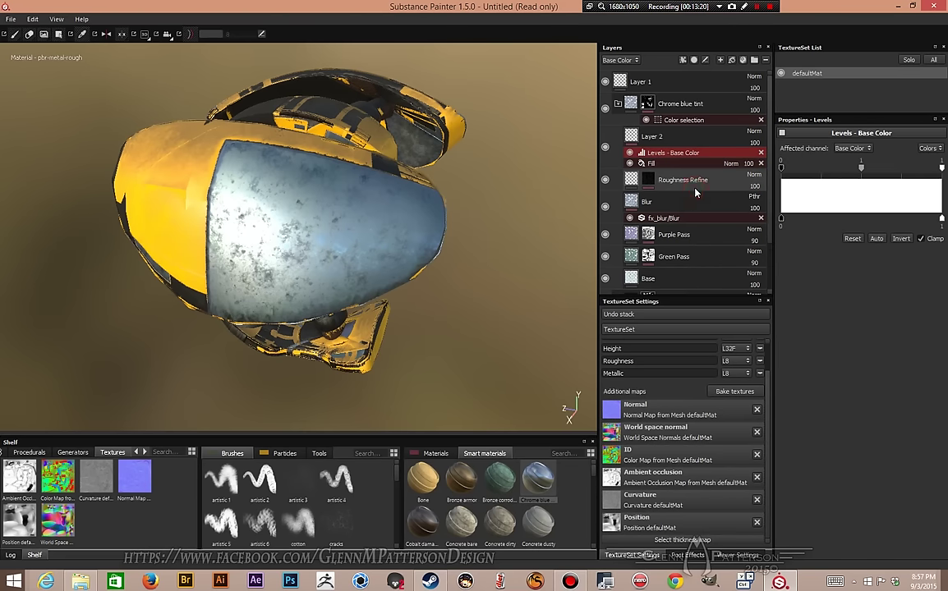
left_click(852, 149)
left_click(850, 172)
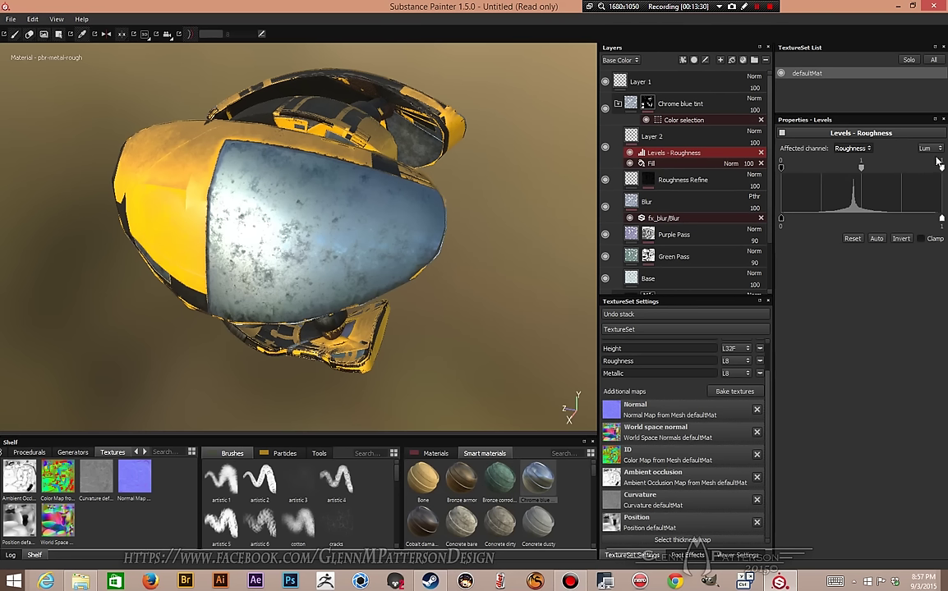
Step: Set the roughness input levels to 0.253 black, 0.691 midtone and 0.87 white, and check the chrome under rotated lighting
left_click_drag(942, 168, 921, 168)
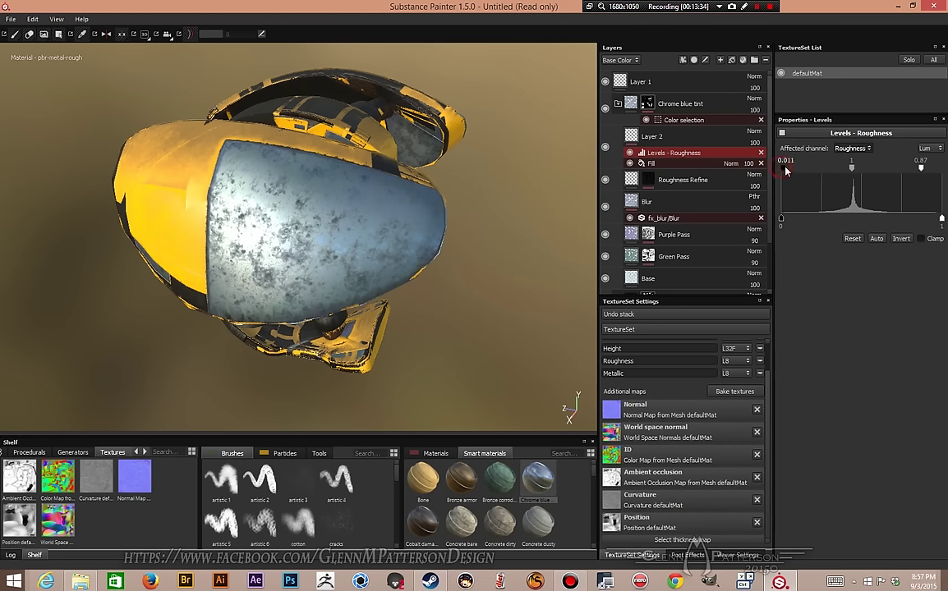
left_click_drag(781, 168, 855, 169)
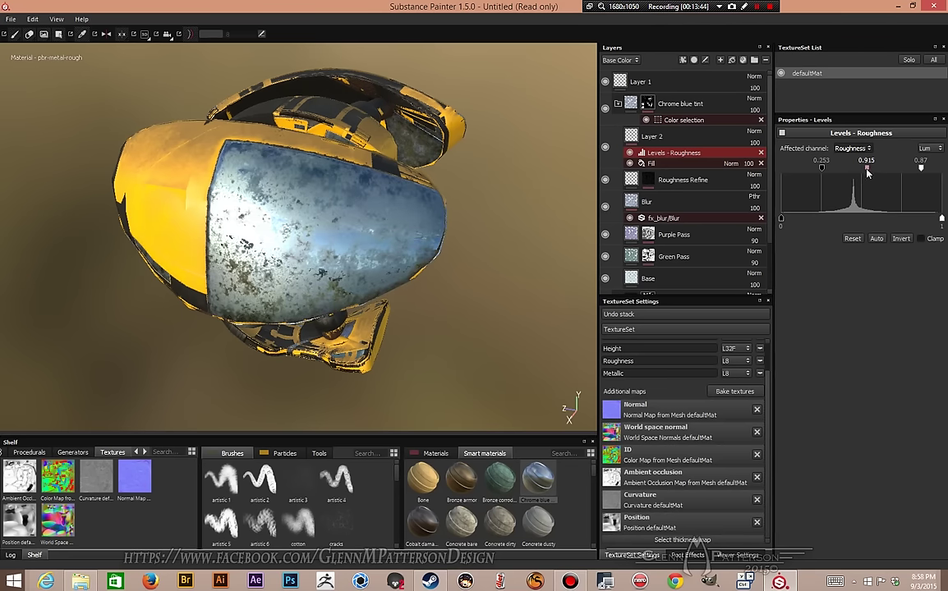
left_click_drag(461, 356, 554, 322, "alt")
mouse_move(435, 299)
left_mouse_down("alt")
mouse_move(525, 270)
mouse_move(504, 310)
mouse_move(452, 317)
mouse_move(480, 309)
mouse_move(482, 298)
mouse_move(348, 304)
mouse_move(419, 330)
mouse_move(463, 317)
mouse_move(425, 313)
left_mouse_up("alt")
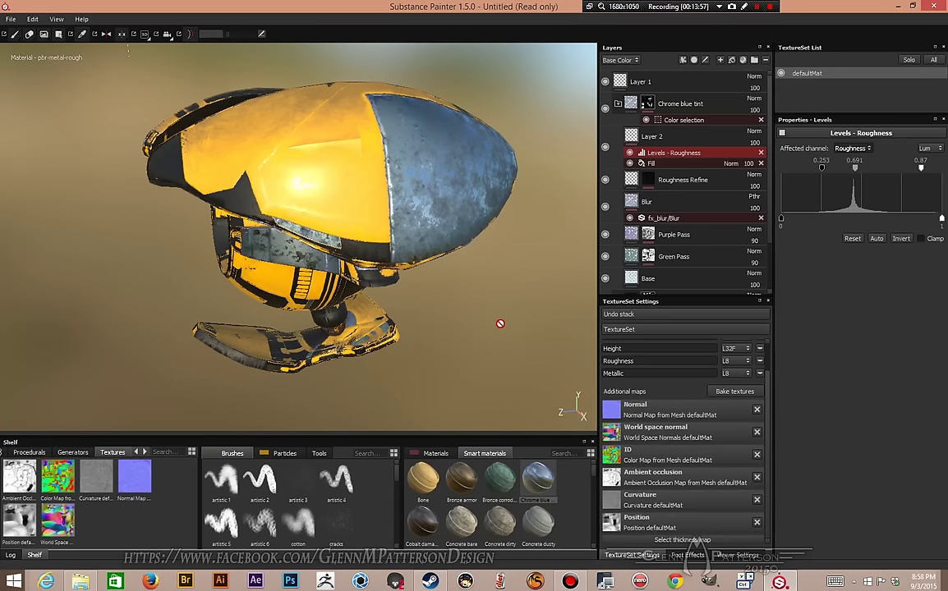
right_click_drag(500, 324, 404, 317, "shift")
right_click_drag(441, 317, 403, 313, "shift")
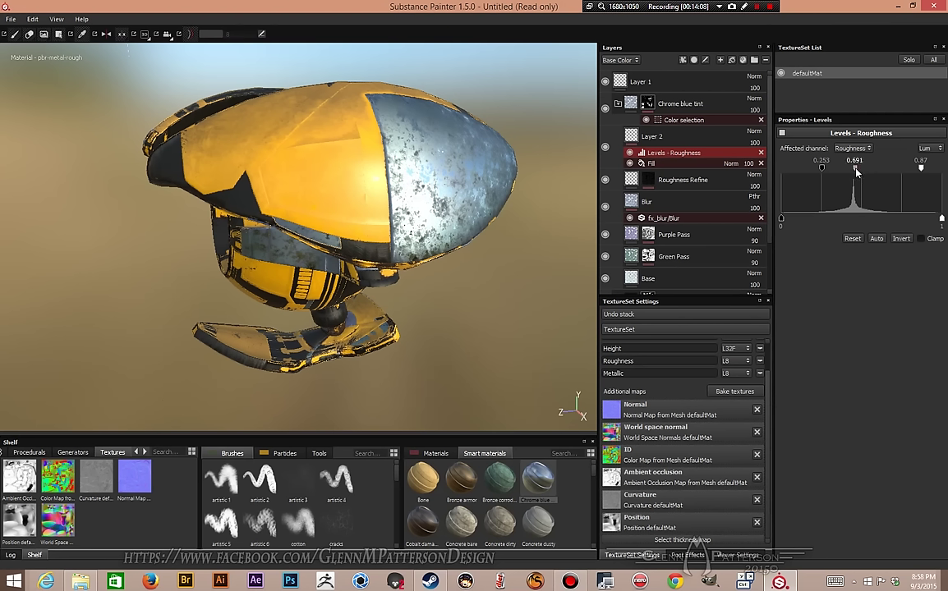
Step: Refine the roughness levels to a 0.627 midtone, 0.789 input white and 0.232 output black
left_click_drag(856, 171, 851, 171)
mouse_move(920, 168)
left_mouse_down()
mouse_move(862, 172)
mouse_move(912, 178)
mouse_move(907, 171)
left_mouse_up()
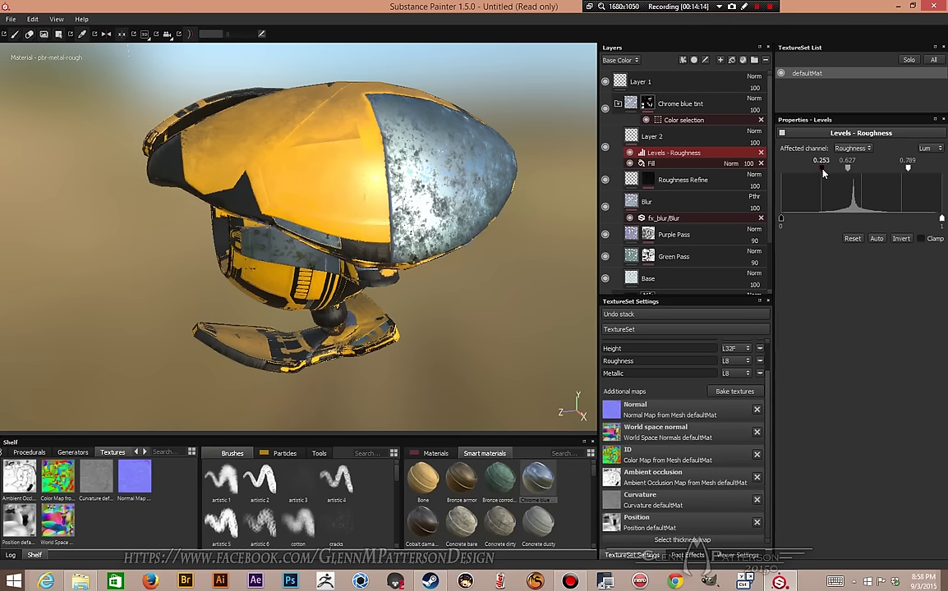
mouse_move(782, 224)
left_mouse_down()
mouse_move(810, 225)
mouse_move(789, 227)
left_mouse_up()
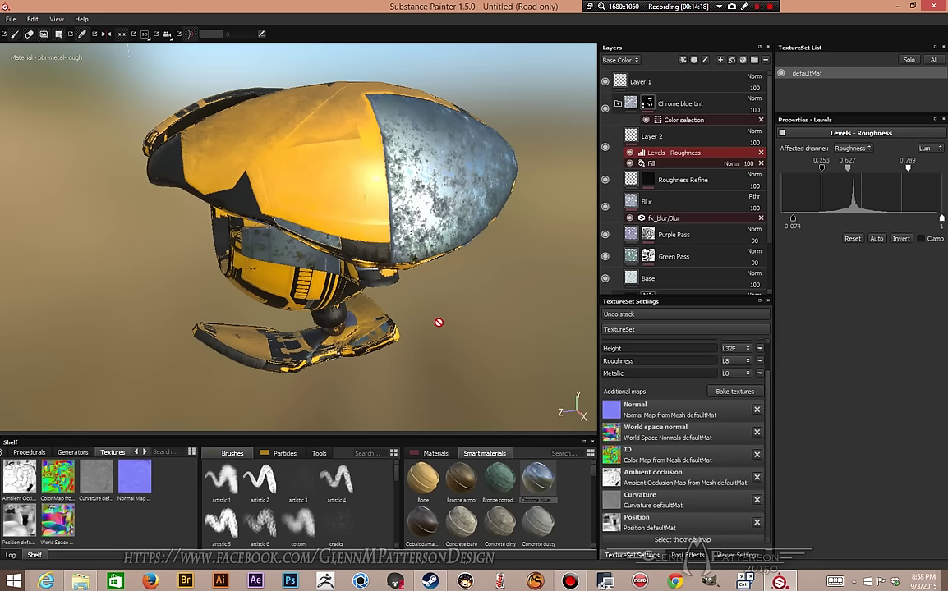
left_click_drag(428, 321, 516, 282, "alt")
left_click_drag(438, 282, 441, 319, "alt")
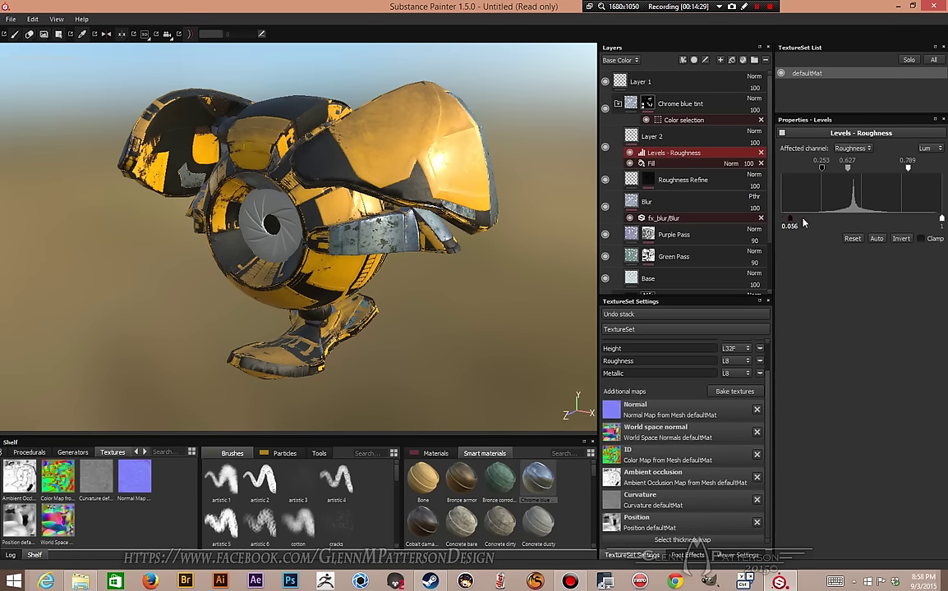
left_click_drag(803, 223, 831, 222)
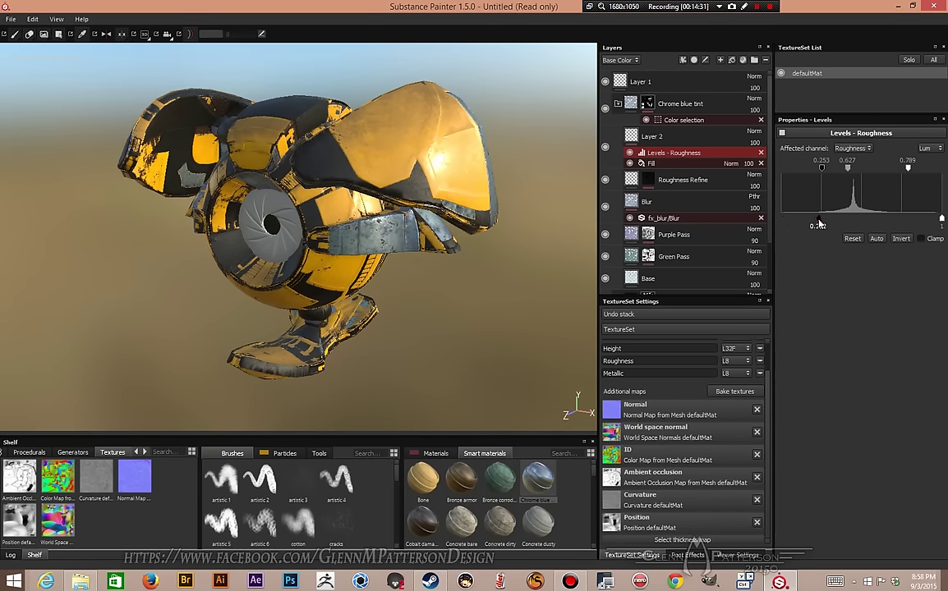
left_click_drag(451, 334, 471, 280, "alt")
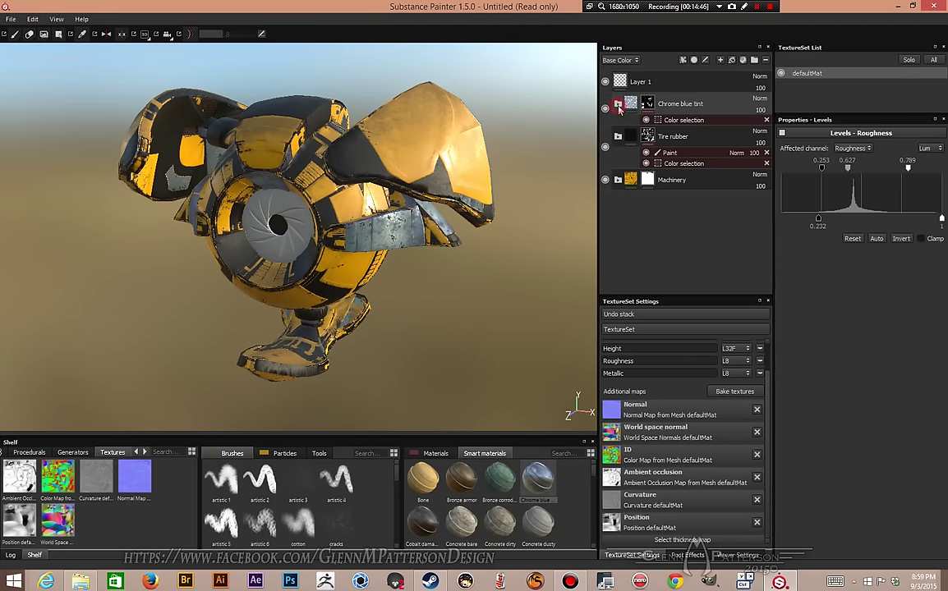
Step: Add the Steel scratched smart material above the collapsed Chrome blue tint group and give it a black mask
key("ctrl+z")
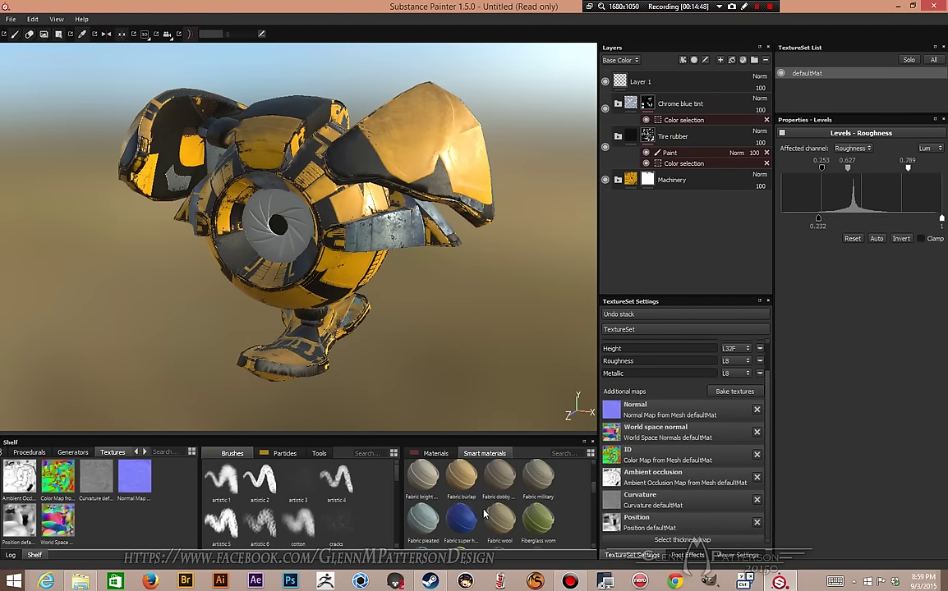
scroll(484, 514, "down", 5)
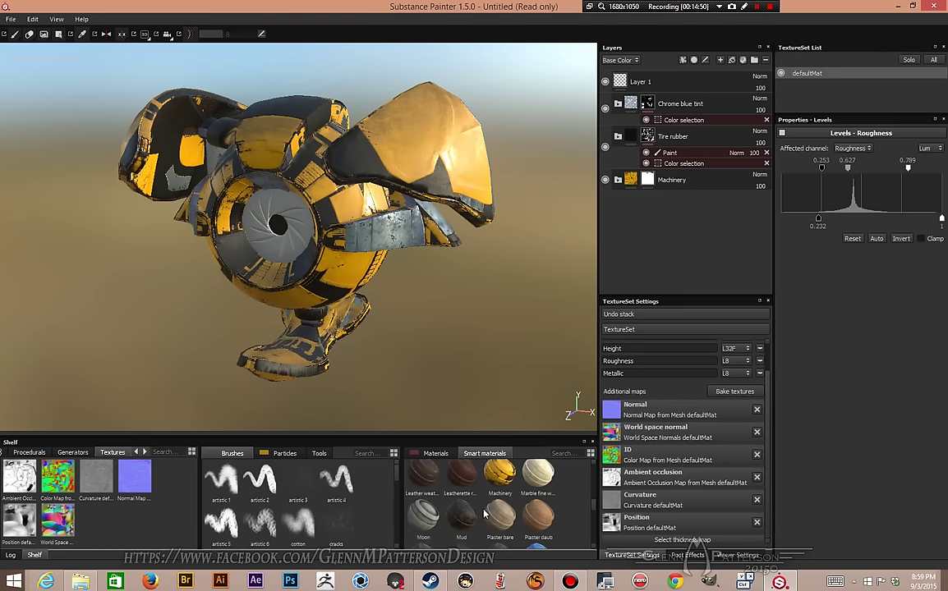
scroll(484, 514, "down", 3)
scroll(485, 514, "down", 3)
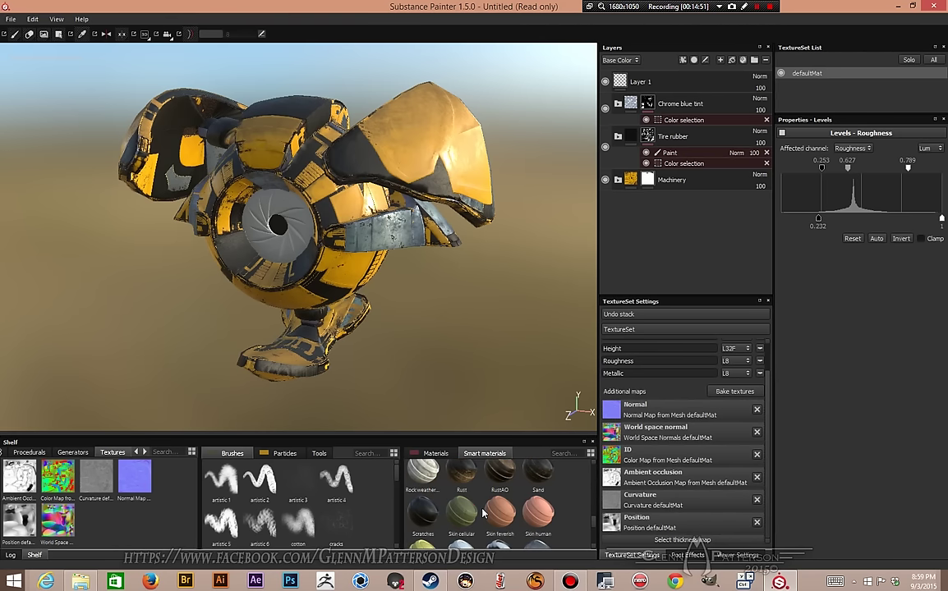
scroll(495, 506, "down", 3)
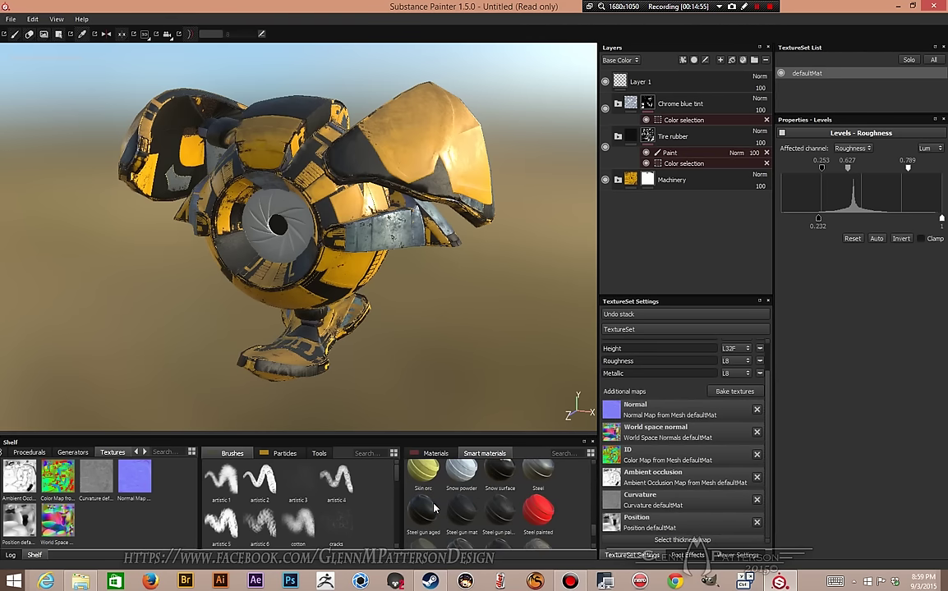
scroll(432, 515, "down", 3)
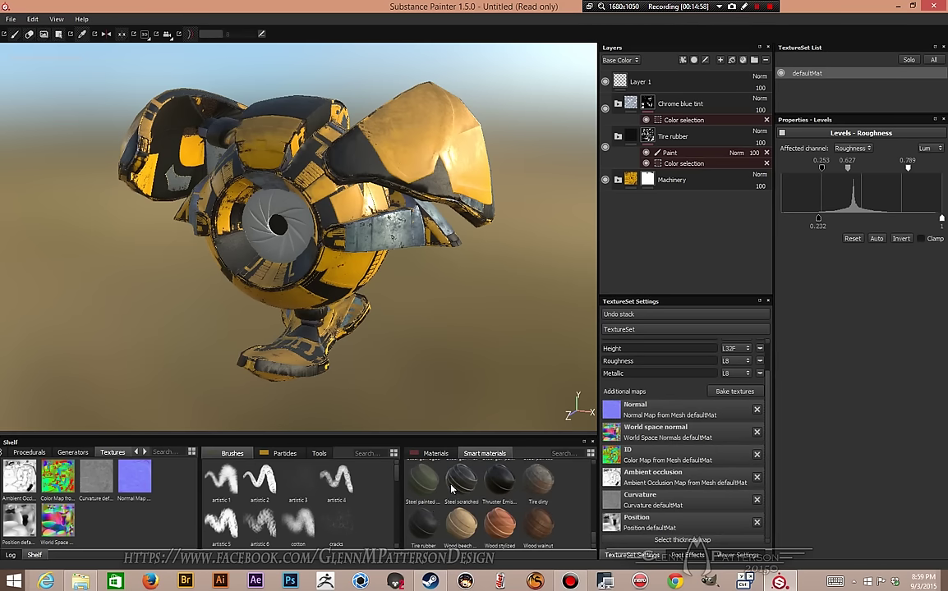
left_click_drag(449, 490, 651, 92)
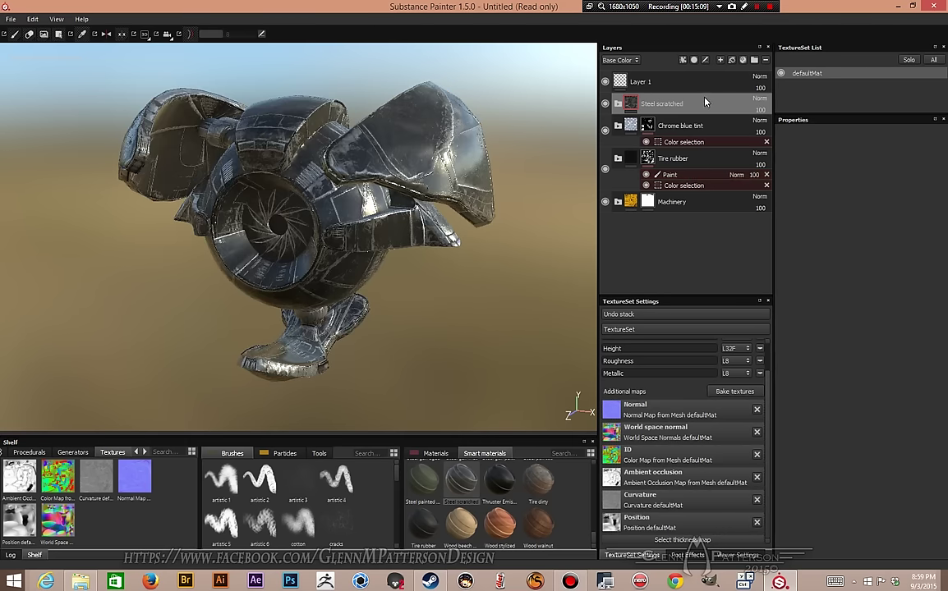
right_click(702, 104)
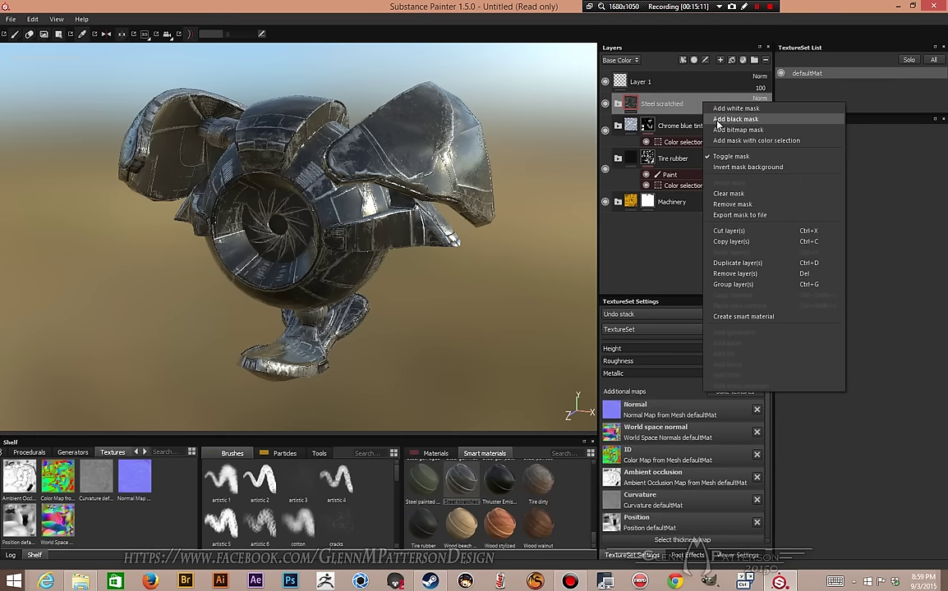
left_click(721, 120)
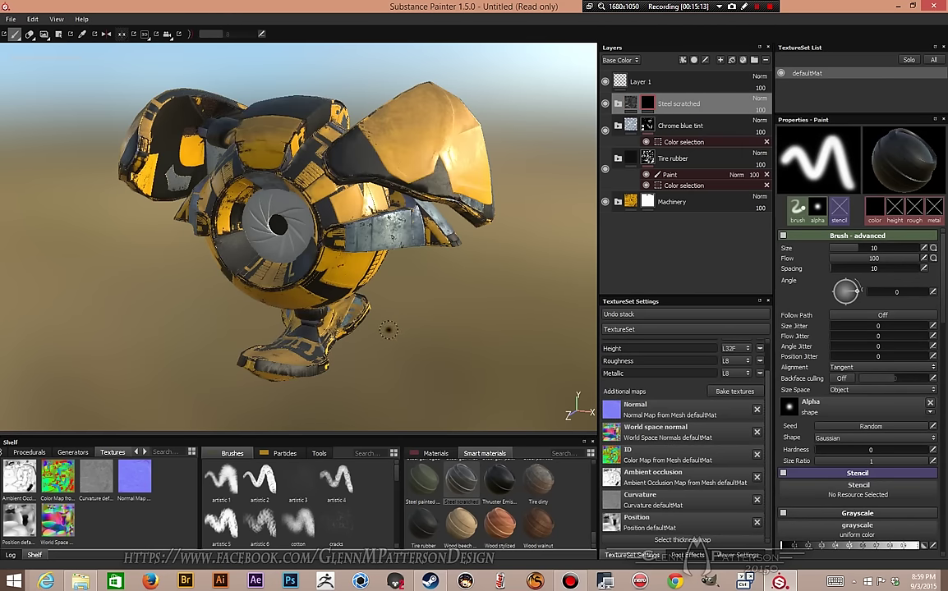
Step: Reveal Steel scratched on the central iris by polygon filling it in the mask, and inspect it without the wireframe
left_click(59, 35)
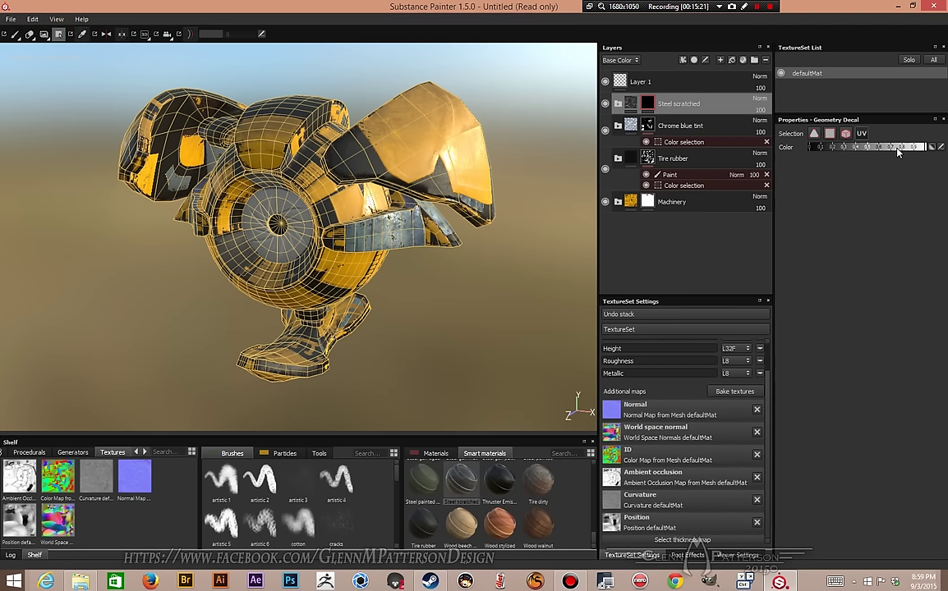
left_click(287, 212)
left_click_drag(446, 324, 286, 278, "alt")
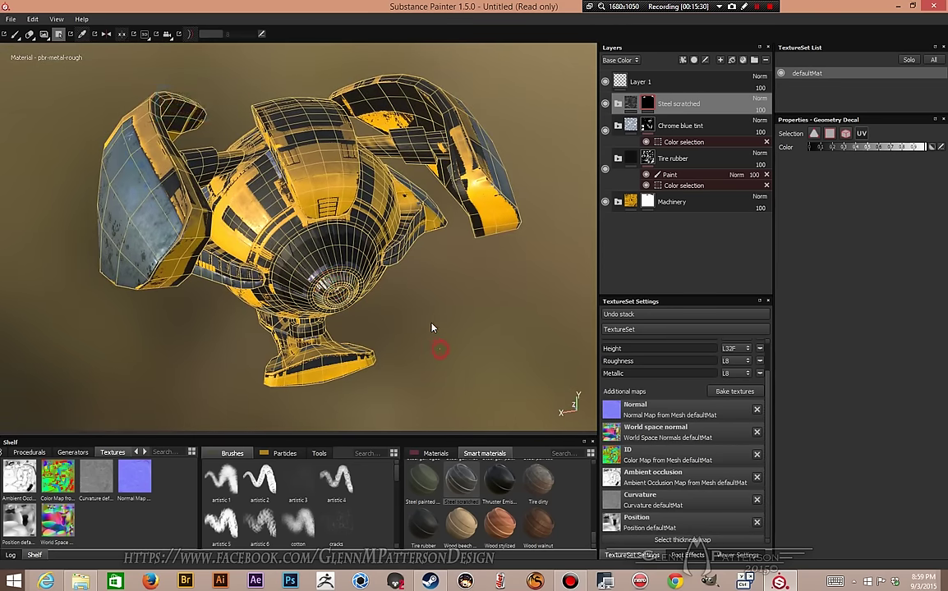
left_click_drag(450, 353, 94, 330, "alt")
left_click_drag(451, 308, 337, 341, "alt")
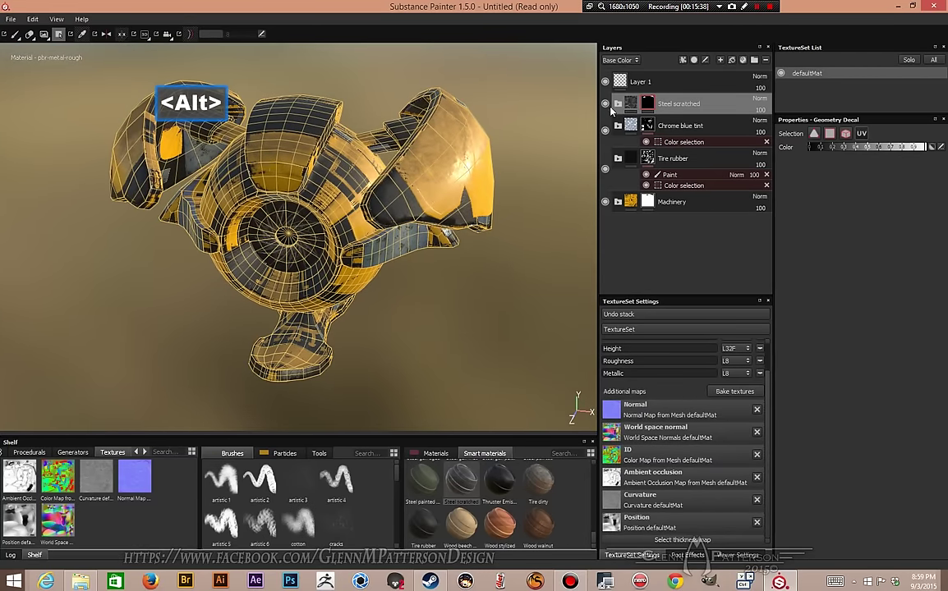
left_click(15, 35)
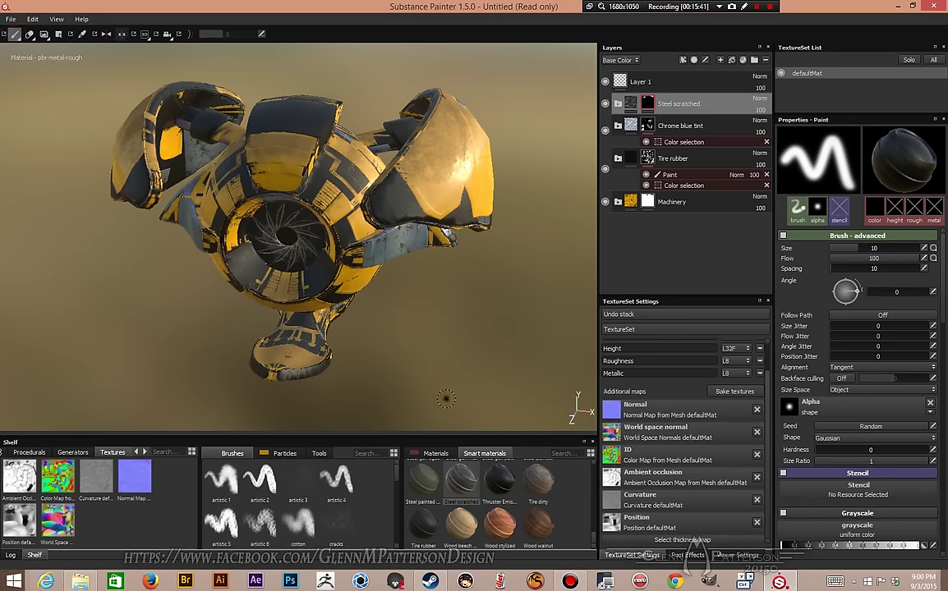
Step: Add a fill effect to Layer 1 and restrict it to the color channel by disabling height, rough and metal
left_click_drag(446, 399, 423, 412, "alt")
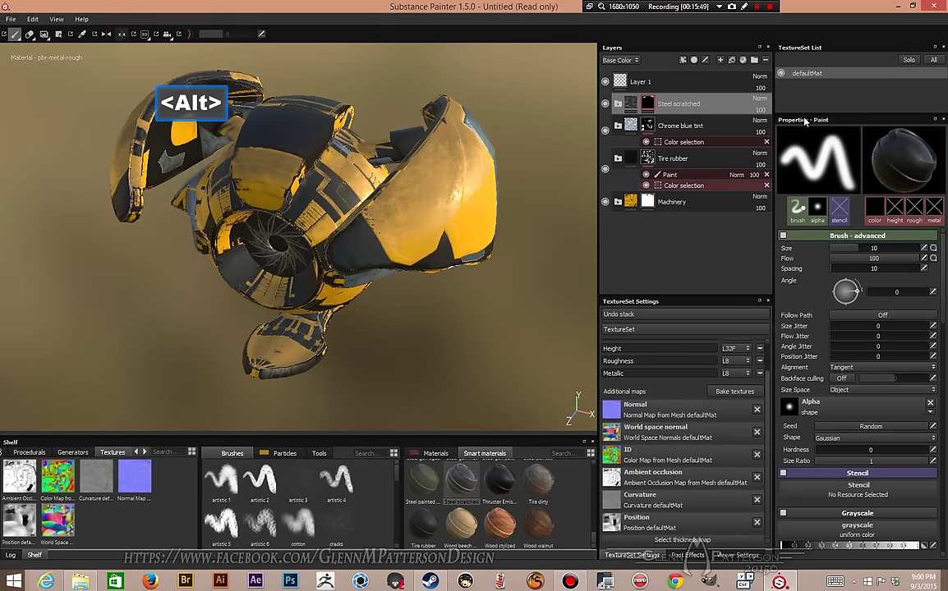
left_click(643, 84)
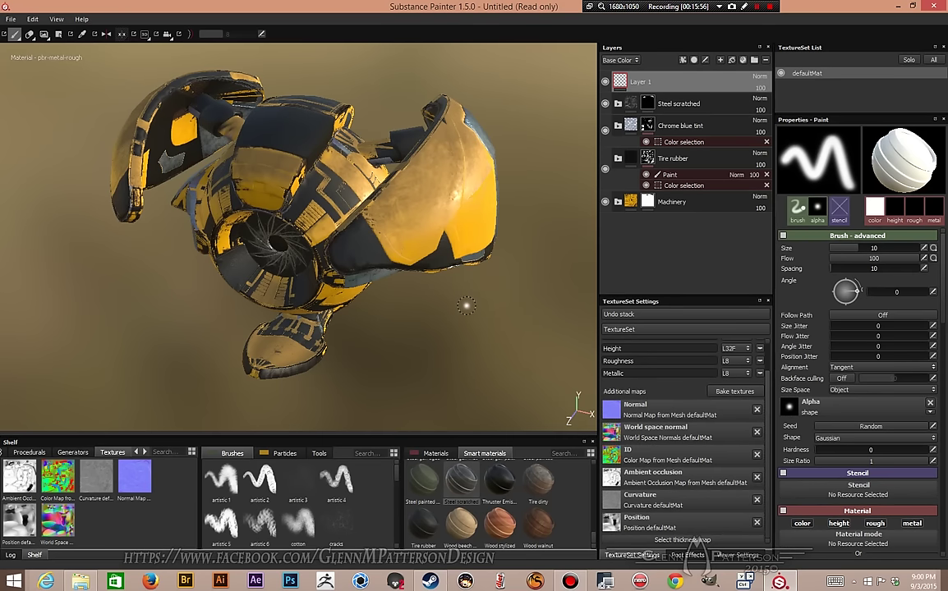
right_click(695, 82)
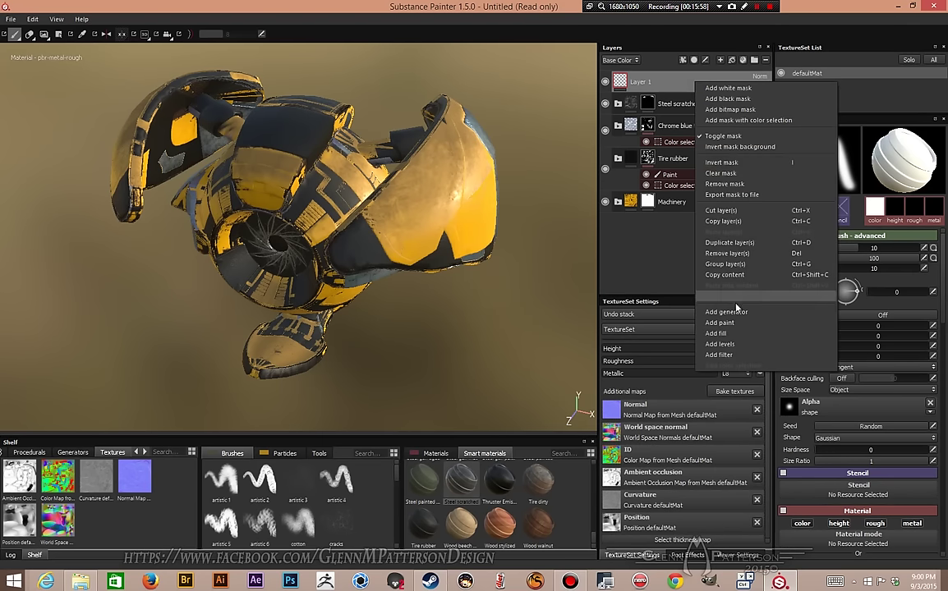
left_click(724, 335)
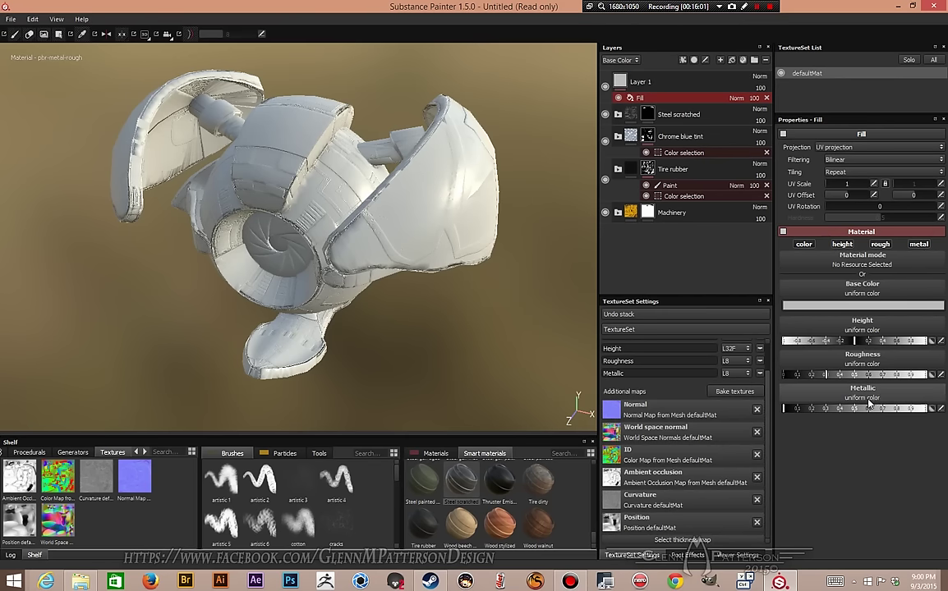
left_click(842, 245)
left_click(880, 246)
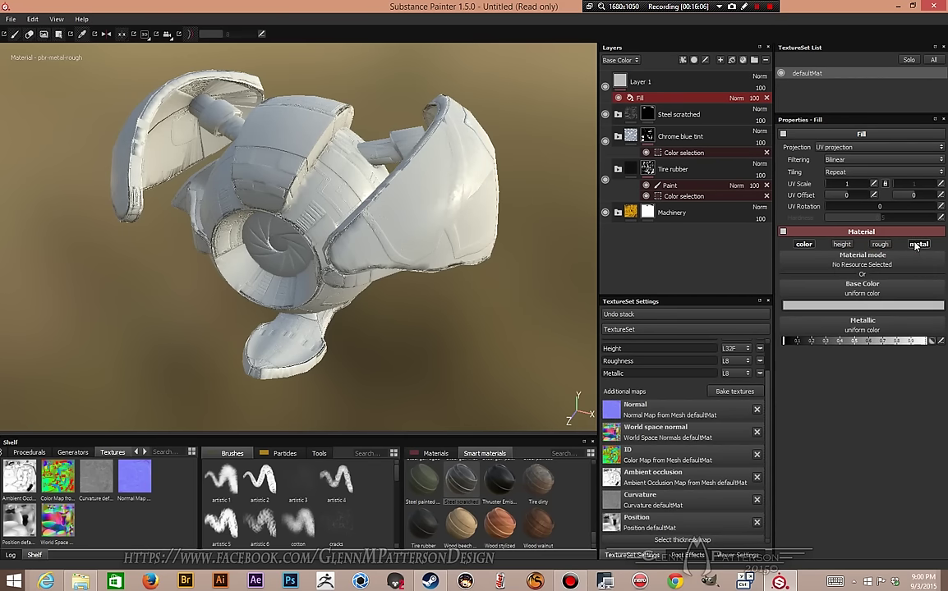
left_click(919, 246)
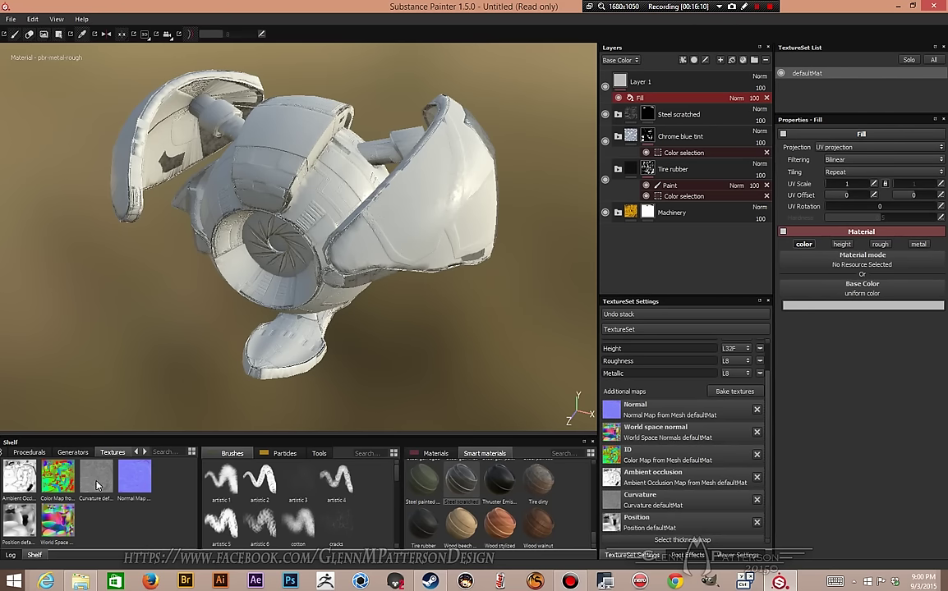
Step: Assign the Curvature defaultMat map to the fill's base color, set Layer 1 to Multiply blending, and compare with the layer toggled off
mouse_move(96, 486)
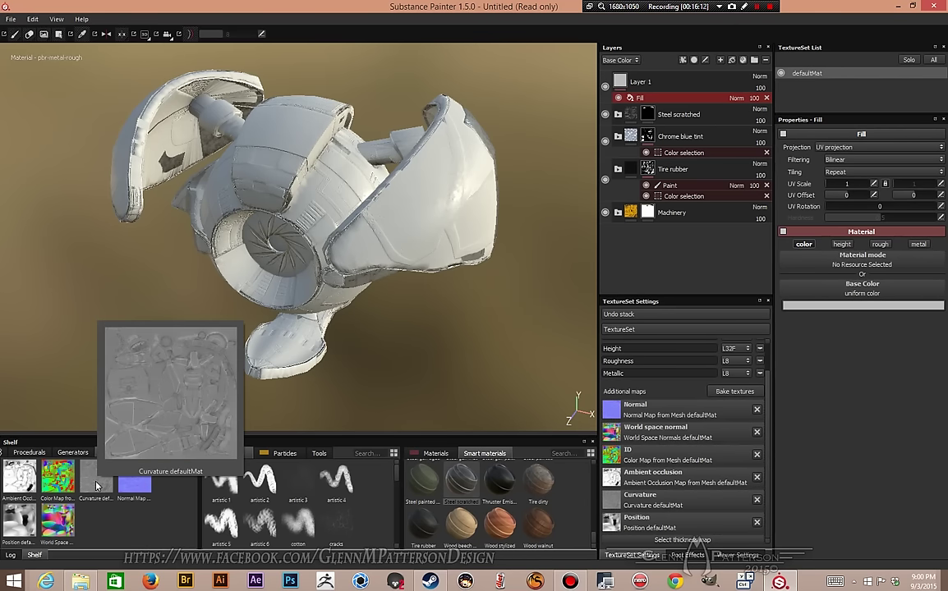
left_click_drag(96, 486, 871, 289)
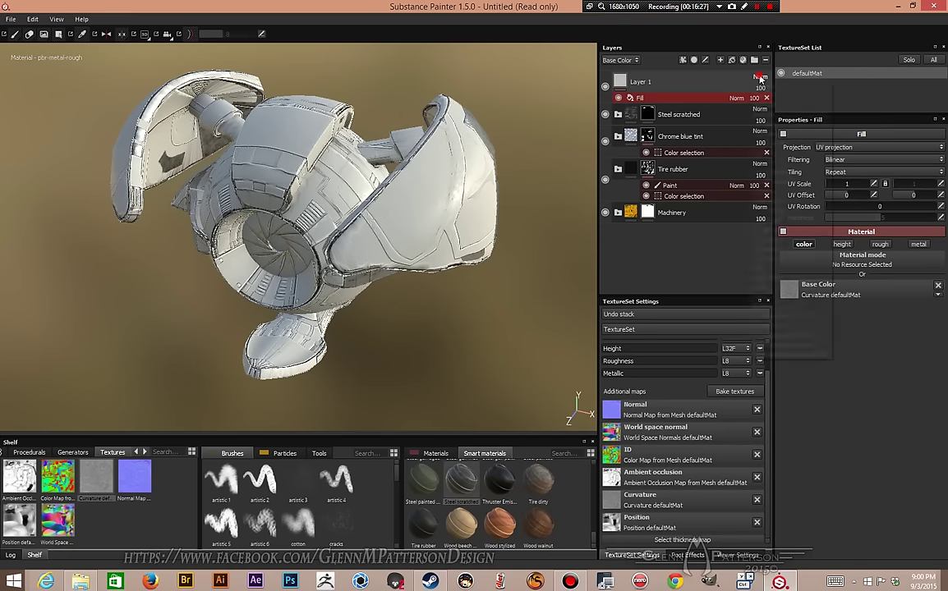
left_click(756, 76)
left_click(776, 126)
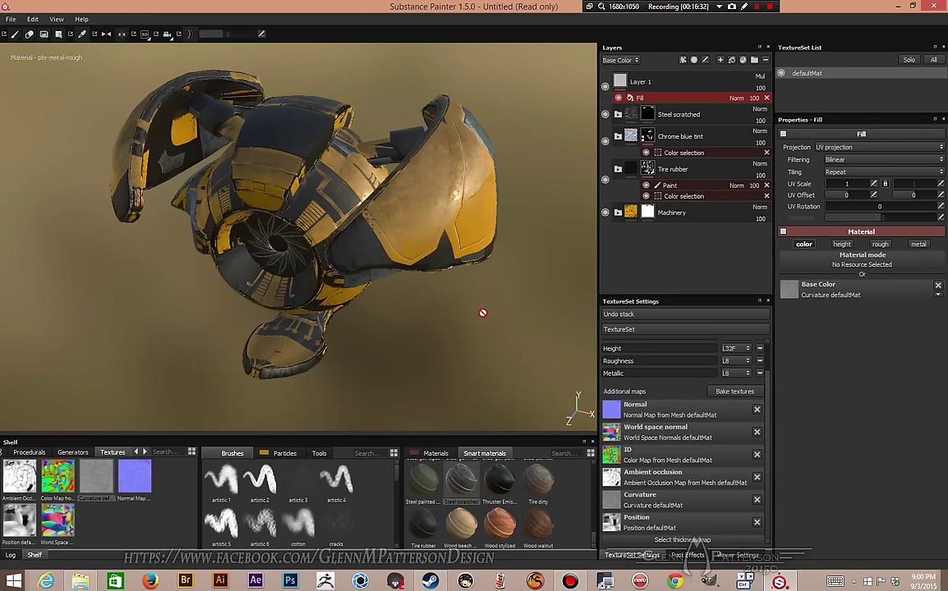
left_click_drag(471, 323, 592, 214, "alt")
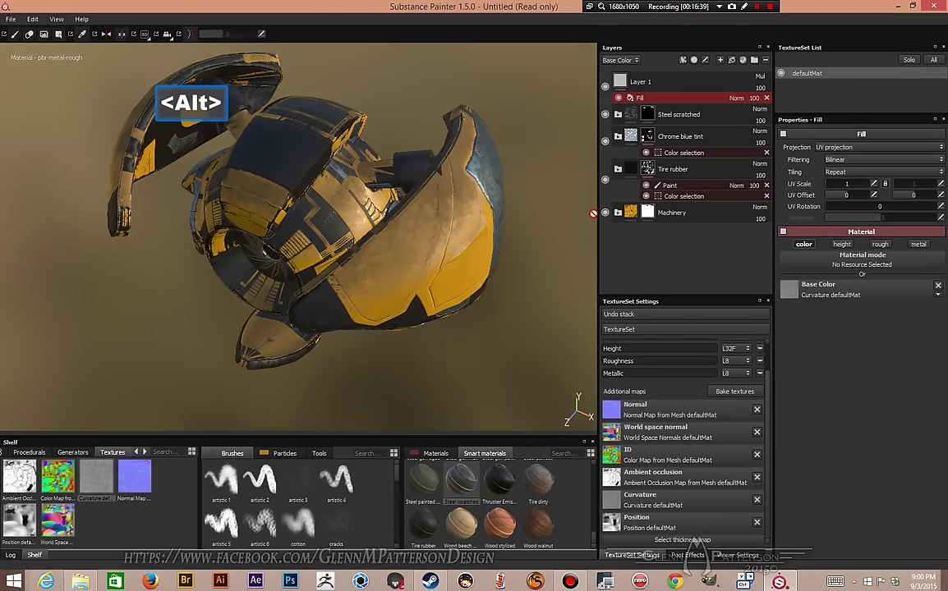
left_click(605, 87)
left_click(605, 87)
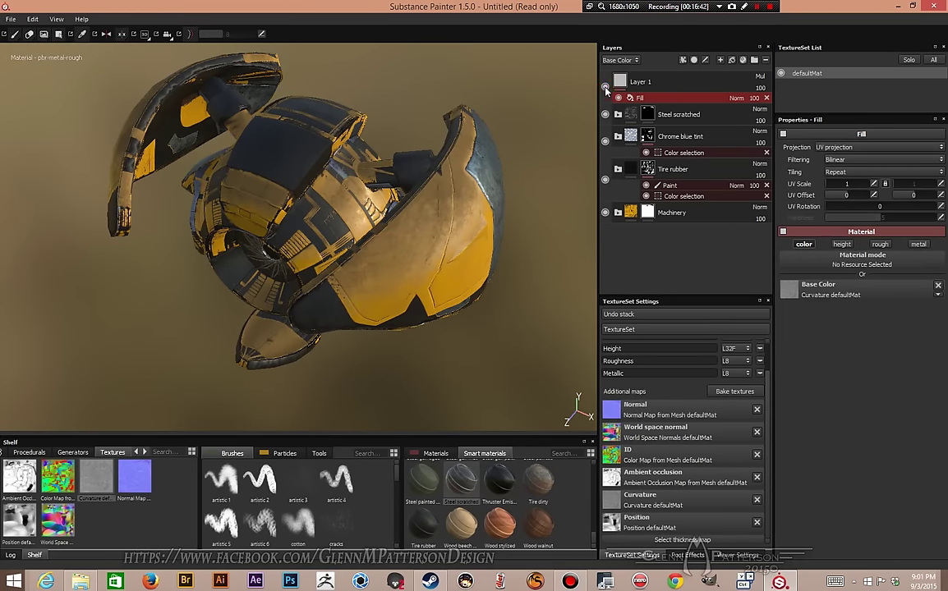
Step: Add a Base Color levels effect to Layer 1 with input white 0.632 and input black 0.133, and check the panel lines
right_click(691, 98)
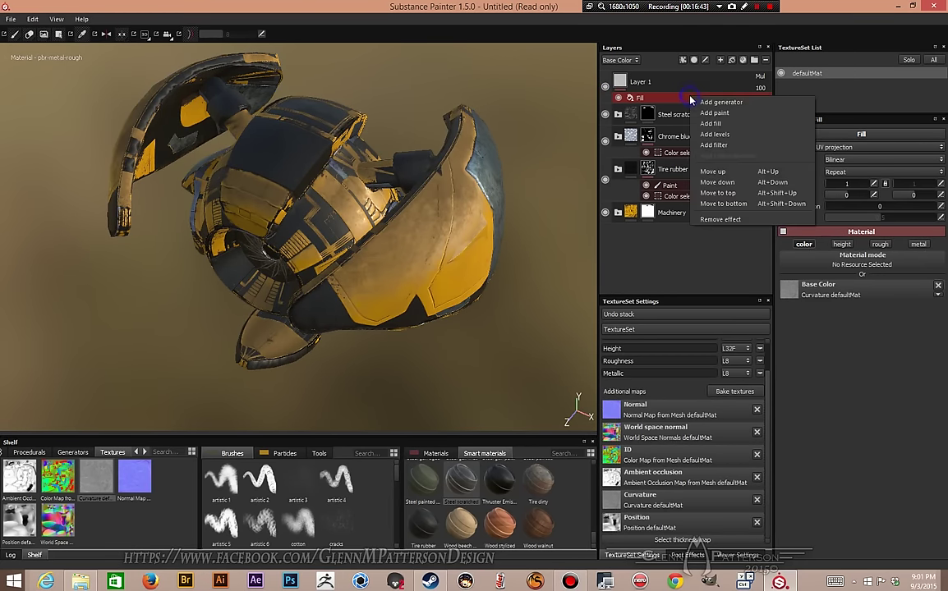
left_click(722, 136)
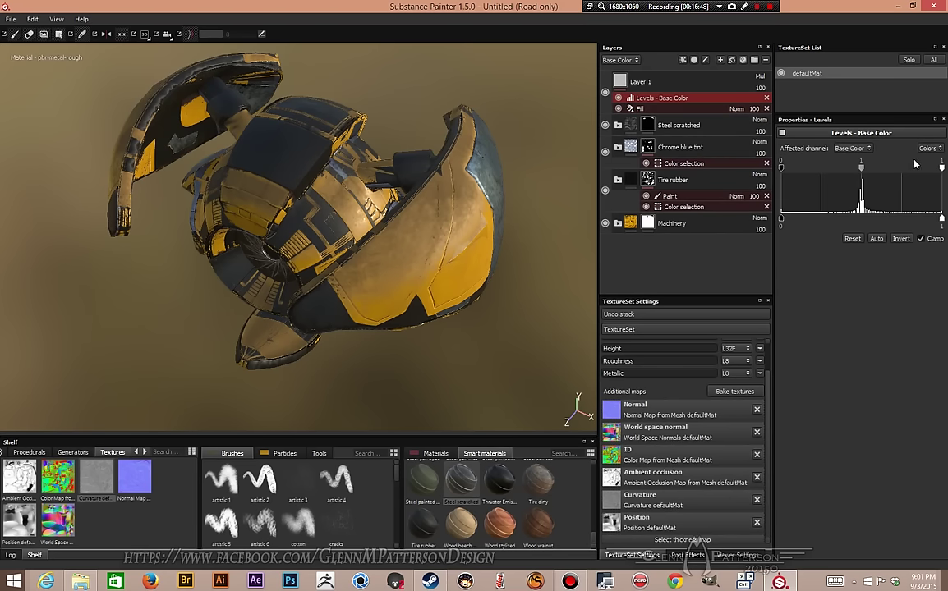
left_click_drag(942, 170, 883, 169)
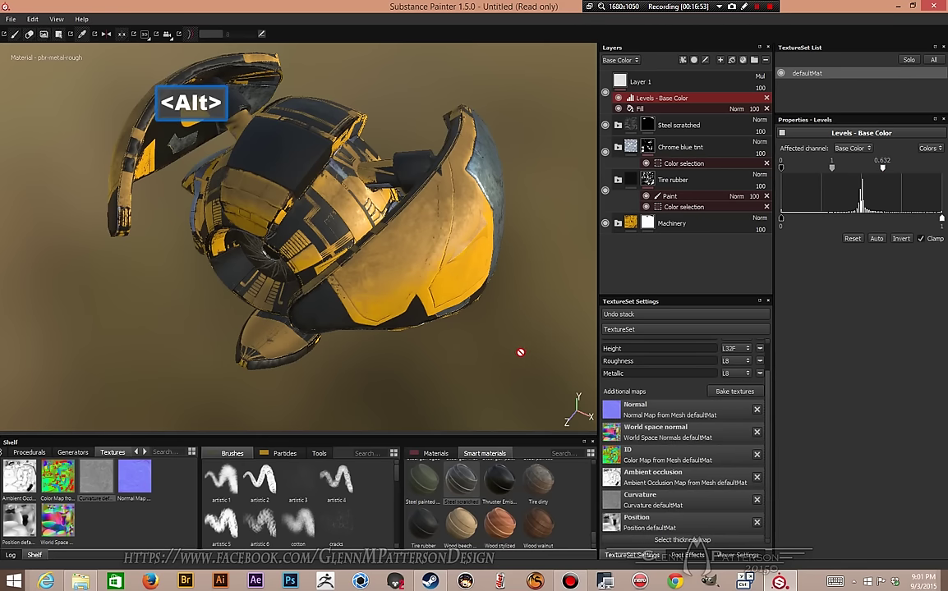
left_click_drag(518, 352, 495, 295, "alt")
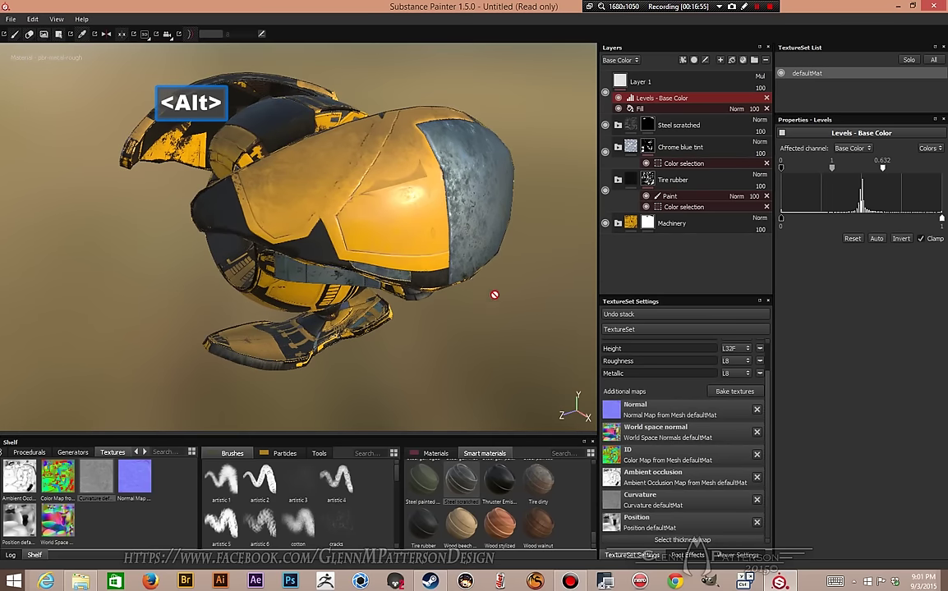
left_click_drag(782, 168, 802, 169)
left_click_drag(504, 332, 556, 317, "alt")
left_click_drag(392, 306, 385, 227, "alt")
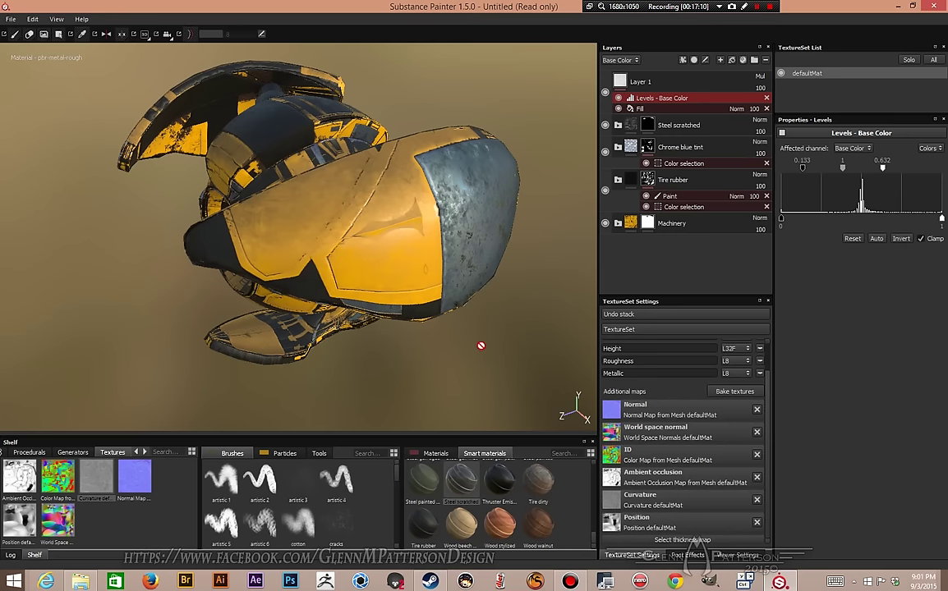
Step: Refine the curvature levels to input black 0, midtone 0.98 and input white 0.488, and check the probe's front
left_click_drag(485, 362, 320, 221, "alt")
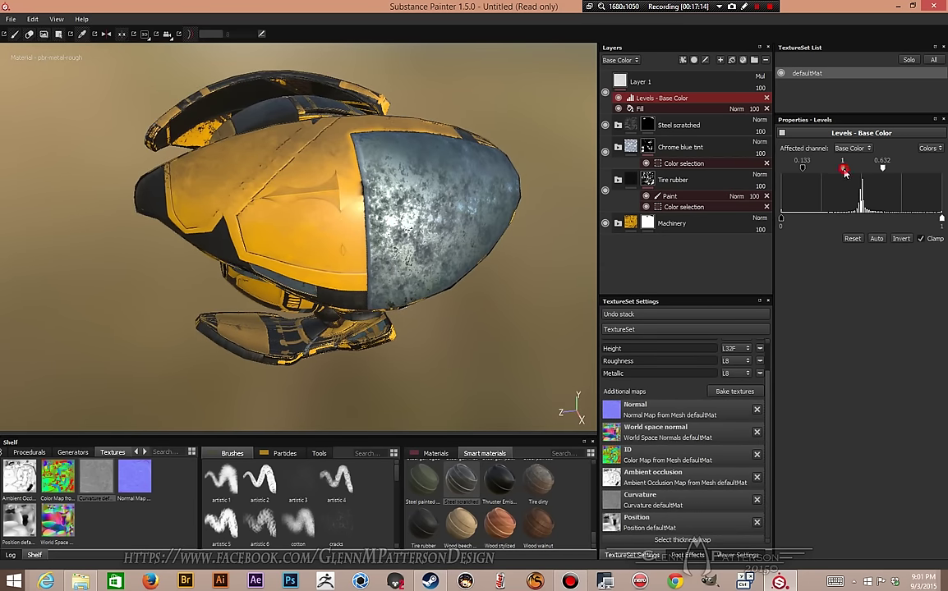
mouse_move(845, 173)
left_mouse_down()
mouse_move(783, 174)
mouse_move(819, 174)
left_mouse_up()
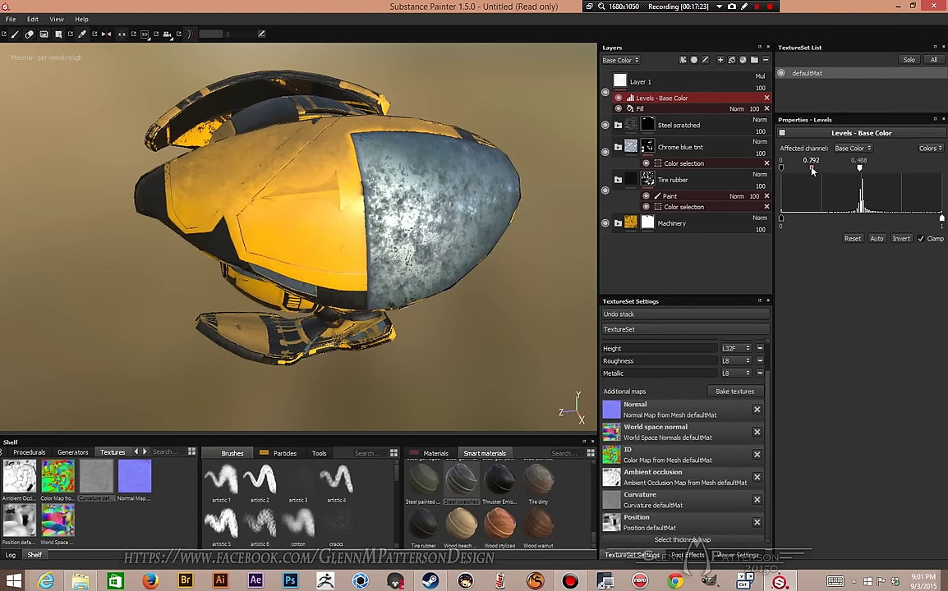
mouse_move(811, 170)
left_mouse_down()
mouse_move(794, 174)
mouse_move(815, 171)
left_mouse_up()
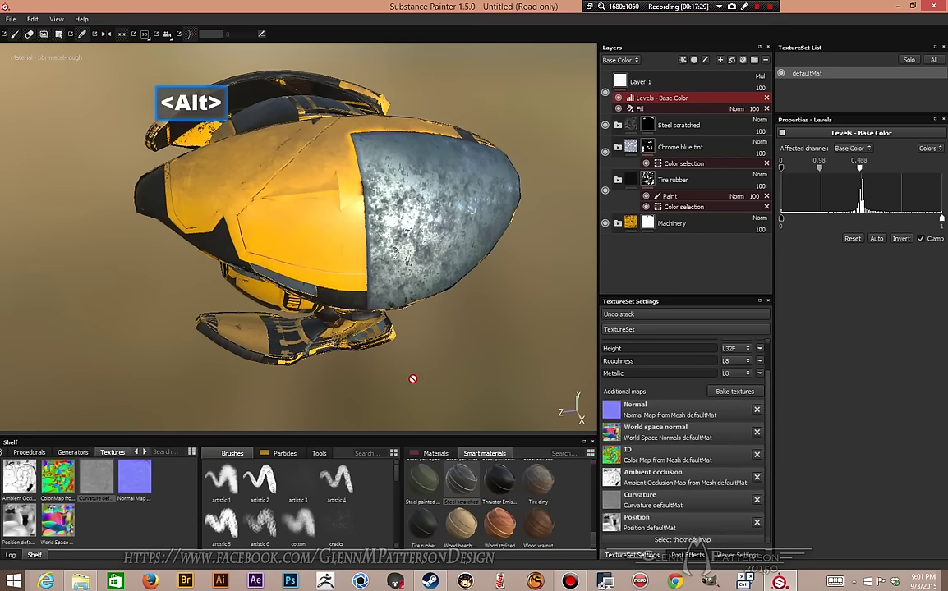
left_click_drag(413, 381, 408, 356, "alt")
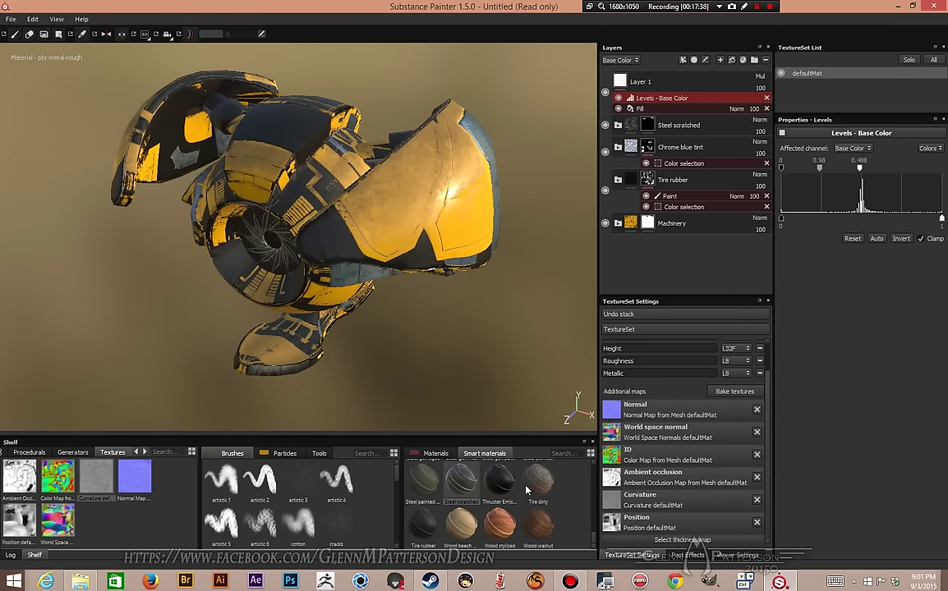
Step: Add the Dust smart material between Steel scratched and Layer 1, and inspect the dust over the probe
scroll(522, 493, "up", 2)
scroll(530, 495, "up", 5)
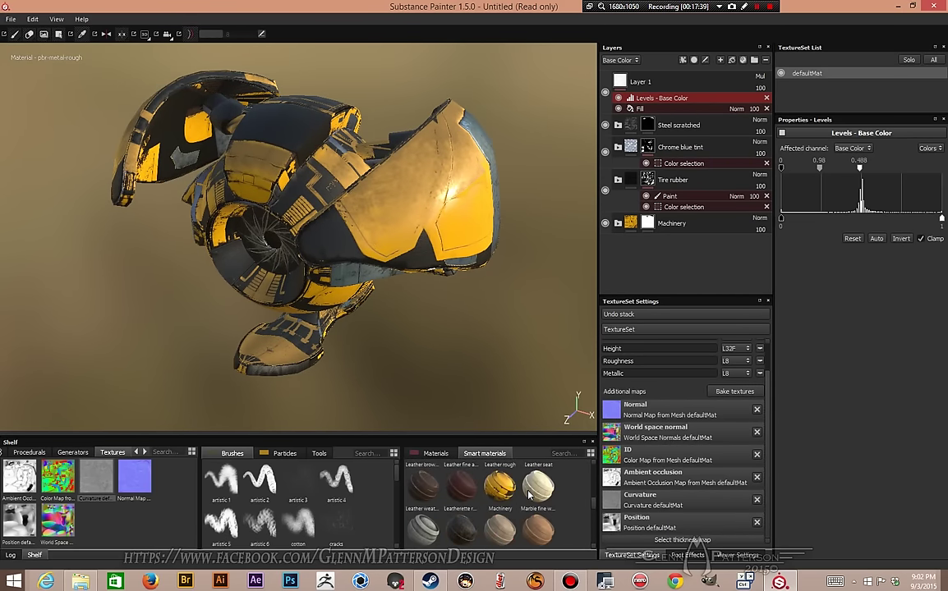
scroll(542, 499, "down", 2)
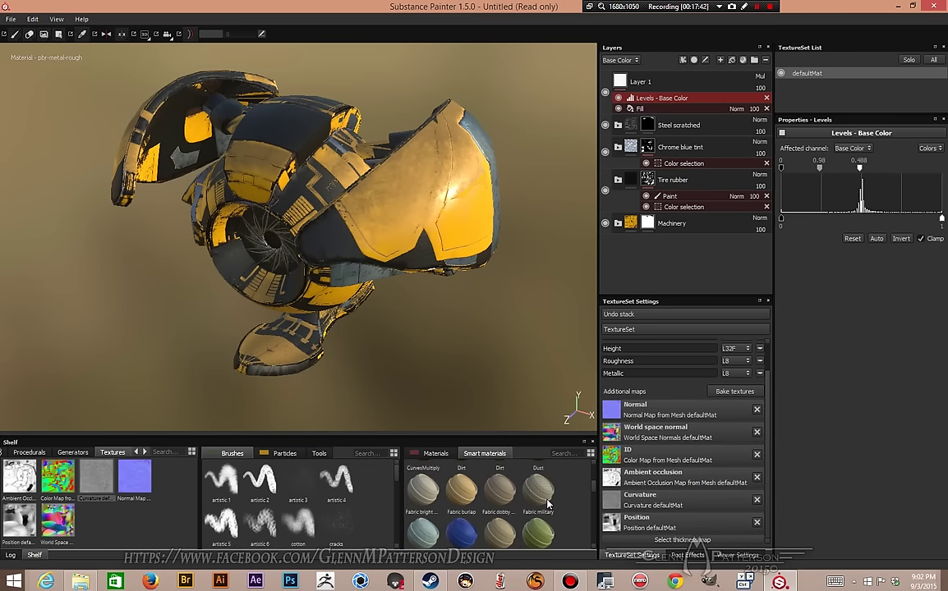
scroll(596, 495, "up", 2)
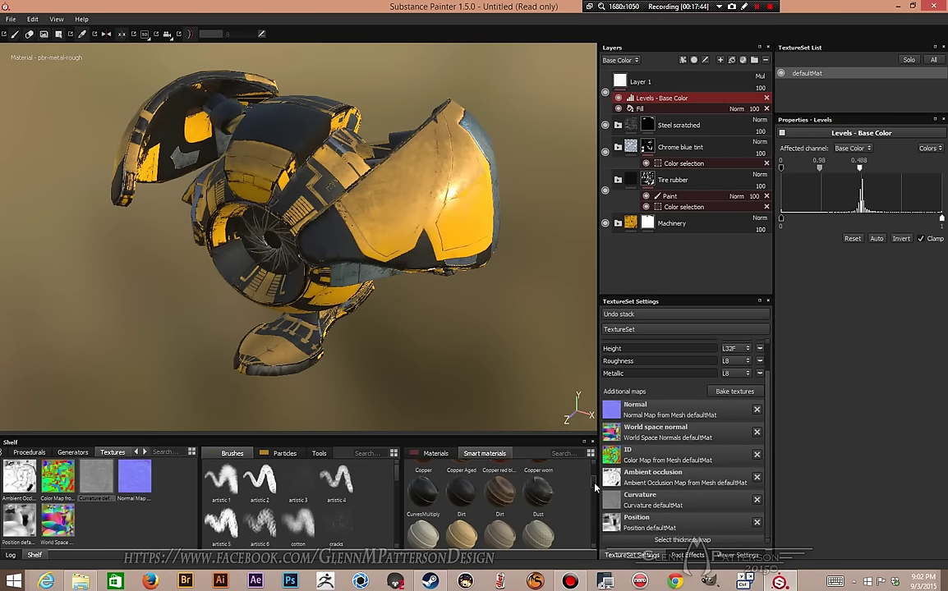
mouse_move(544, 496)
left_mouse_down()
mouse_move(485, 447)
mouse_move(539, 158)
mouse_move(637, 109)
mouse_move(630, 105)
mouse_move(648, 119)
left_mouse_up()
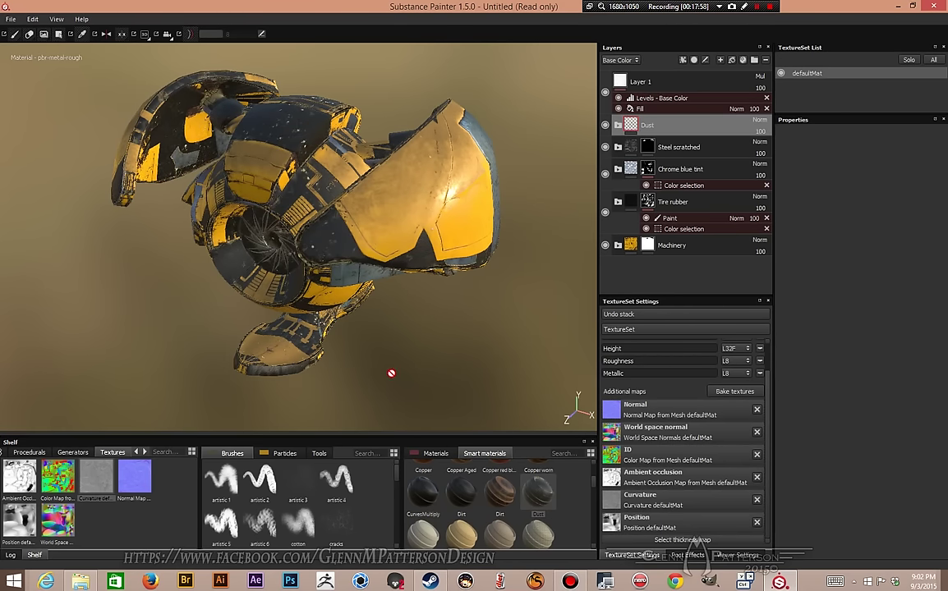
left_click_drag(388, 373, 394, 336, "alt")
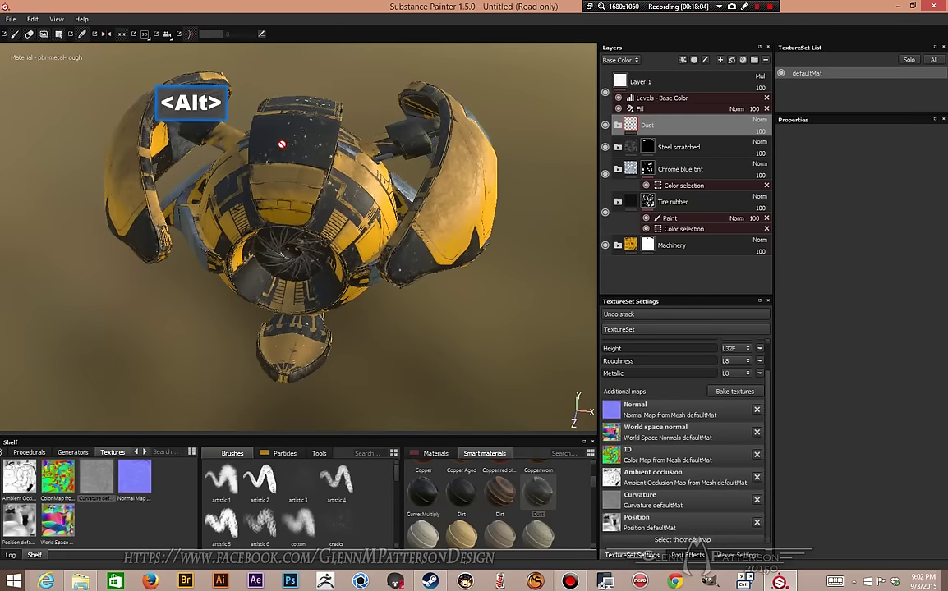
left_click_drag(398, 277, 401, 335, "alt")
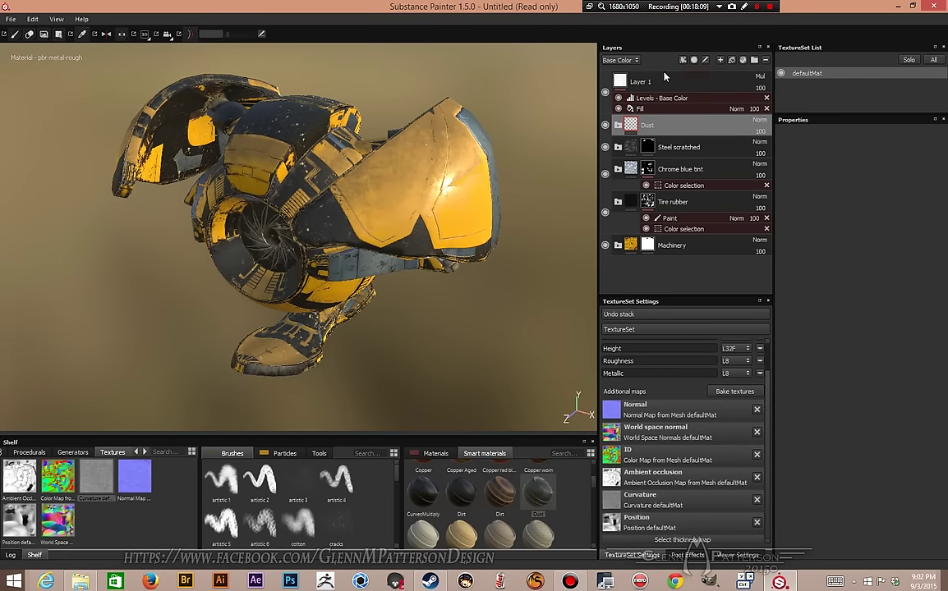
Step: Add a white mask to the Dust layer group
right_click(674, 124)
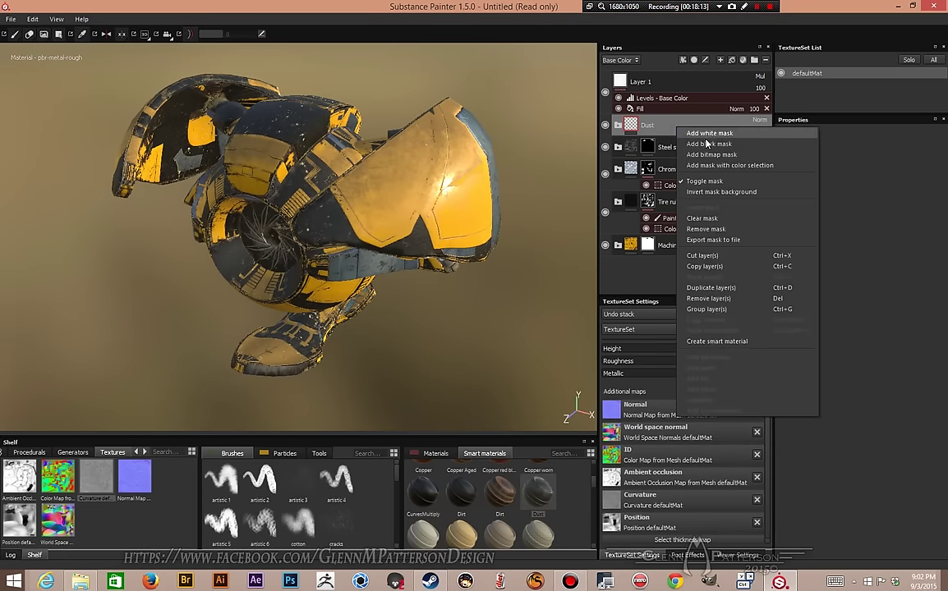
left_click(709, 143)
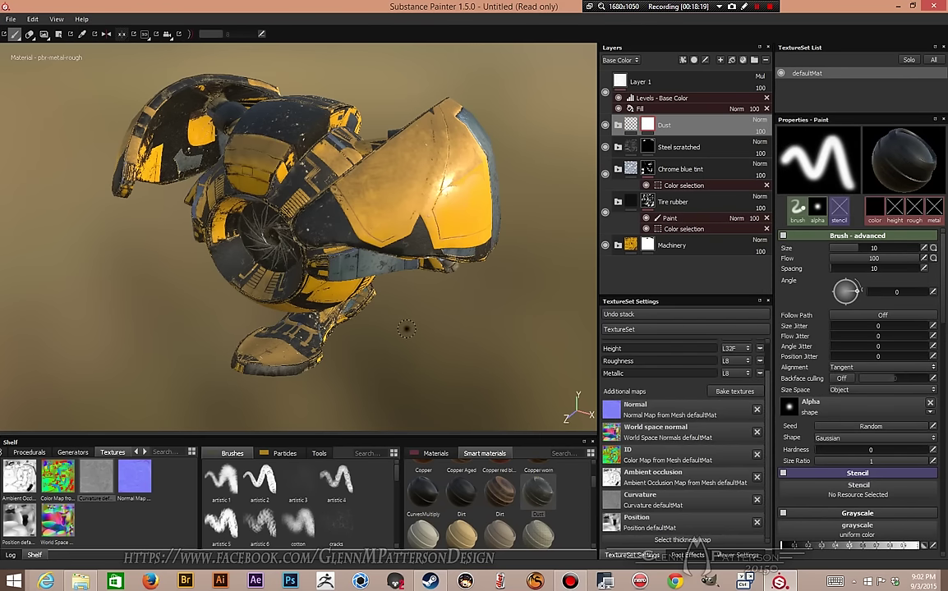
left_click_drag(366, 296, 374, 320, "alt")
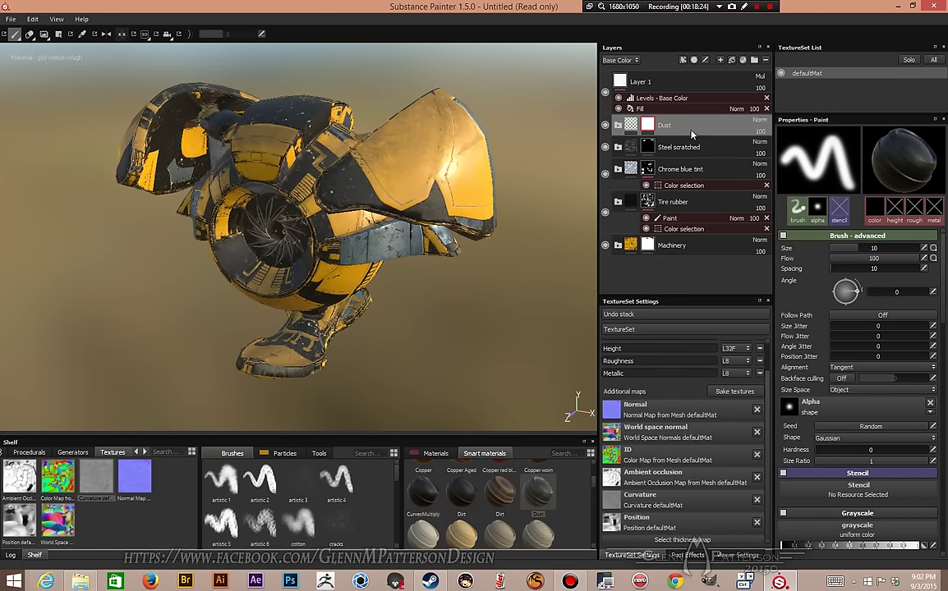
Step: Remove the dust from the central iris by polygon filling it black in the Dust mask, and inspect the probe without the wireframe
left_click(58, 34)
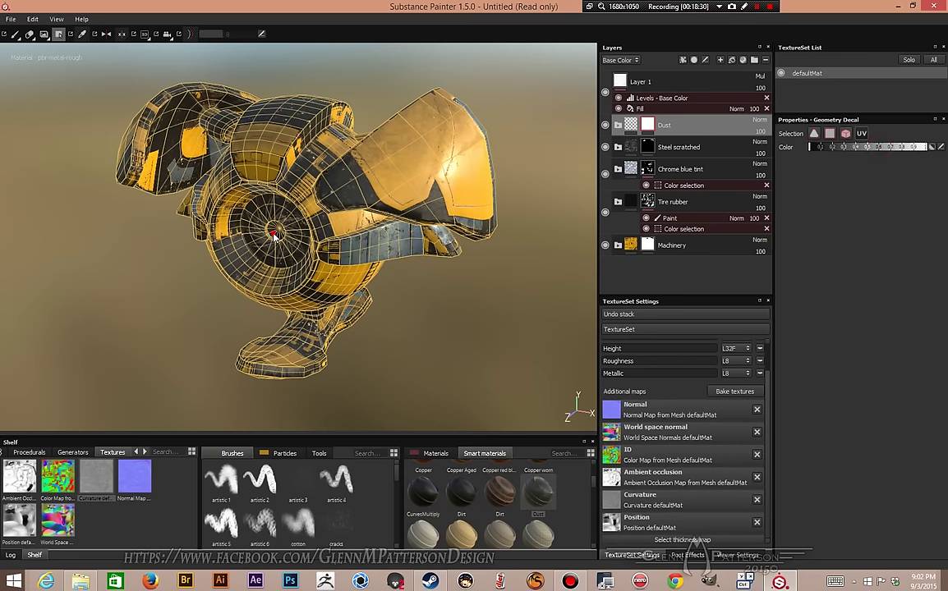
left_click(14, 34)
mouse_move(434, 349)
left_mouse_down("alt")
mouse_move(491, 348)
mouse_move(521, 330)
mouse_move(395, 288)
mouse_move(433, 355)
mouse_move(467, 357)
mouse_move(440, 363)
left_mouse_up("alt")
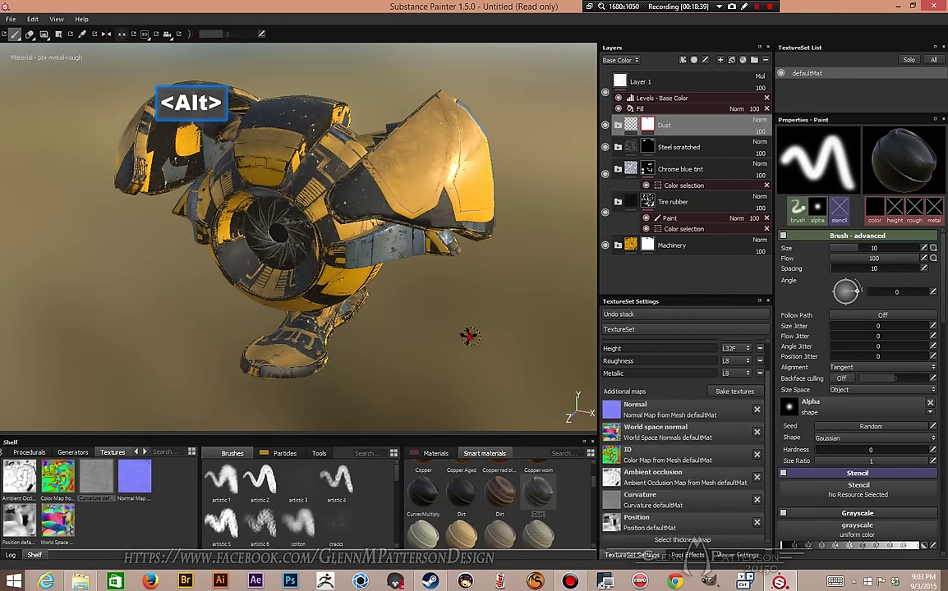
left_click_drag(465, 334, 373, 193, "alt")
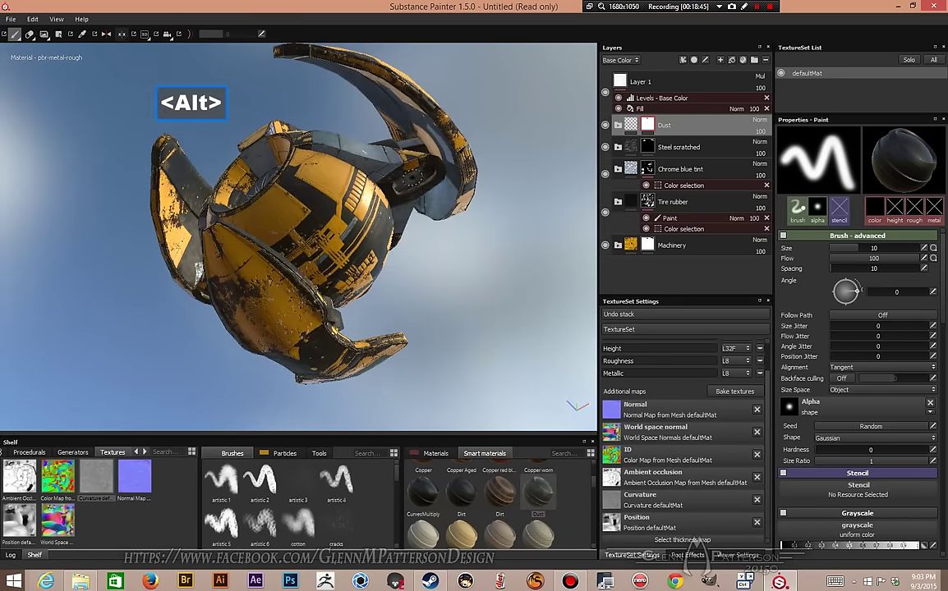
left_click_drag(476, 286, 503, 395, "alt")
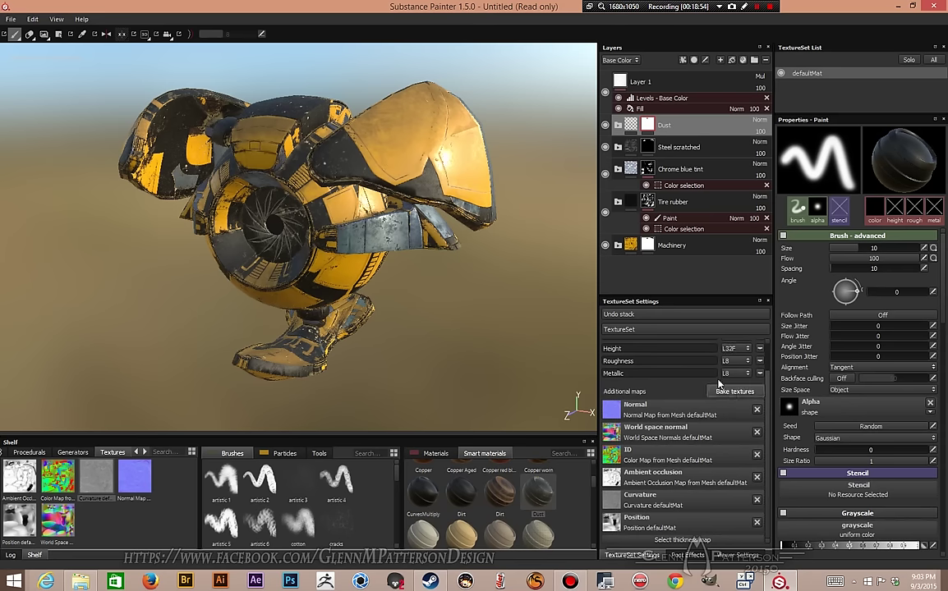
Step: Add an Emissive channel to the texture set
scroll(723, 378, "up", 2)
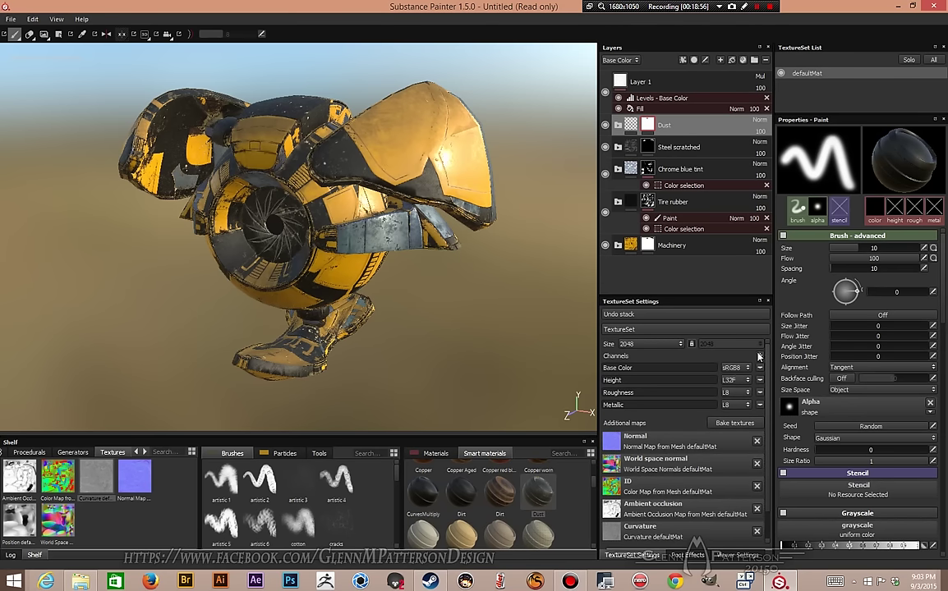
left_click(760, 355)
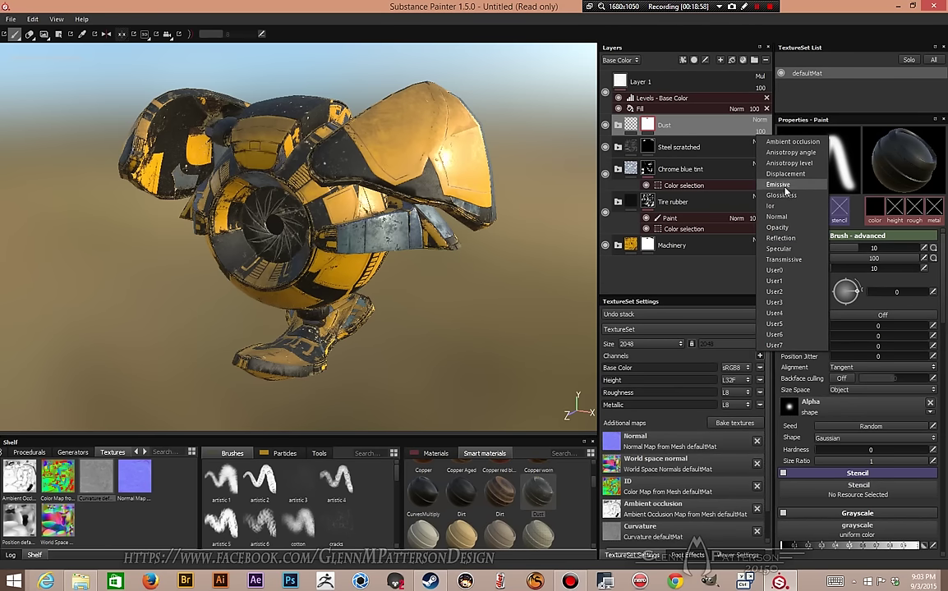
left_click(784, 189)
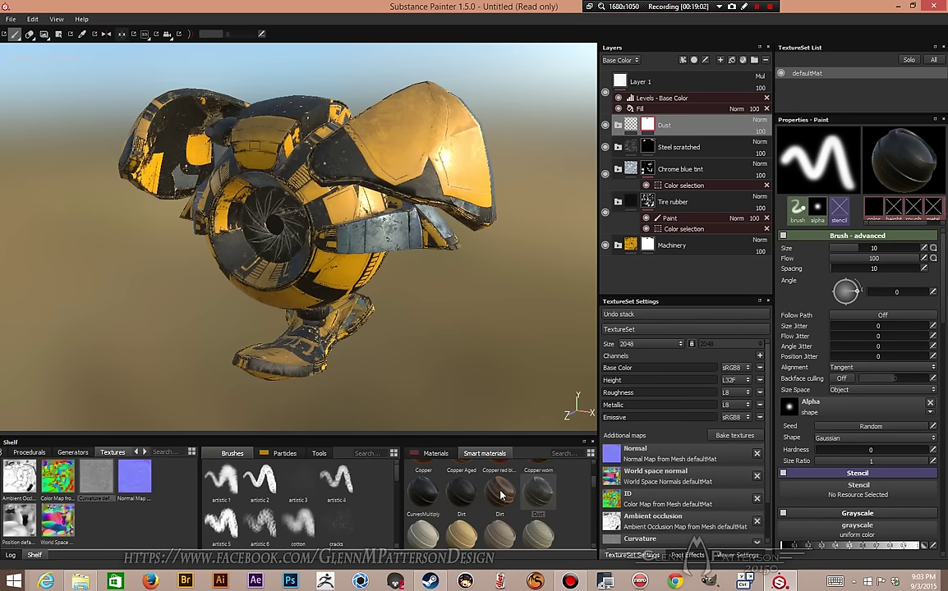
Step: Create a new layer above Layer 1 and add a fill effect to it
left_click(685, 79)
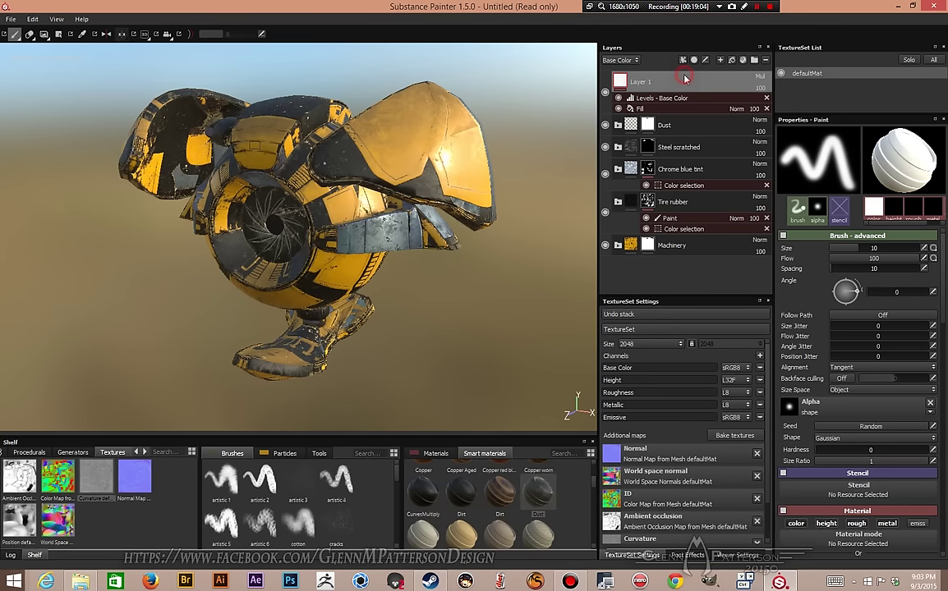
left_click(720, 61)
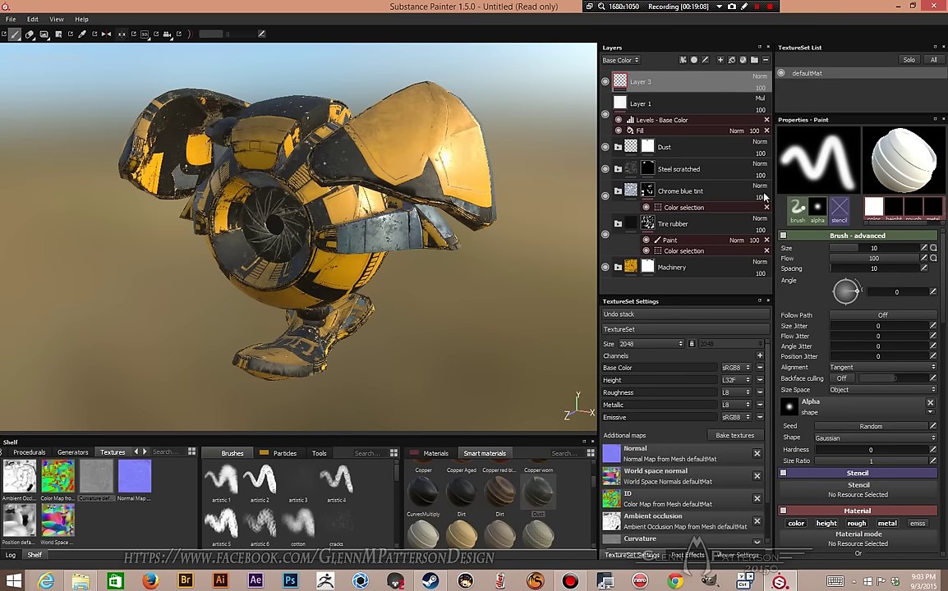
right_click(666, 81)
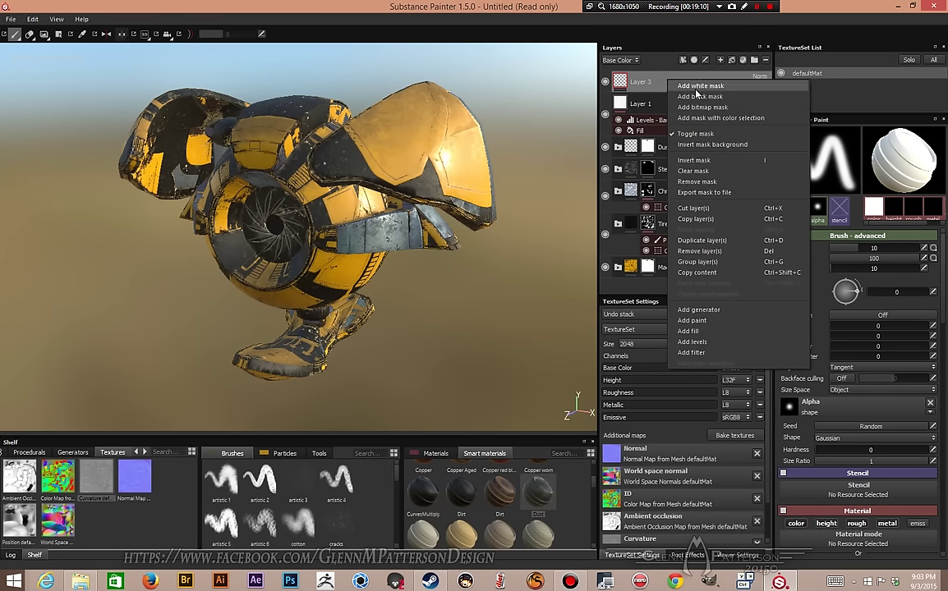
left_click(693, 331)
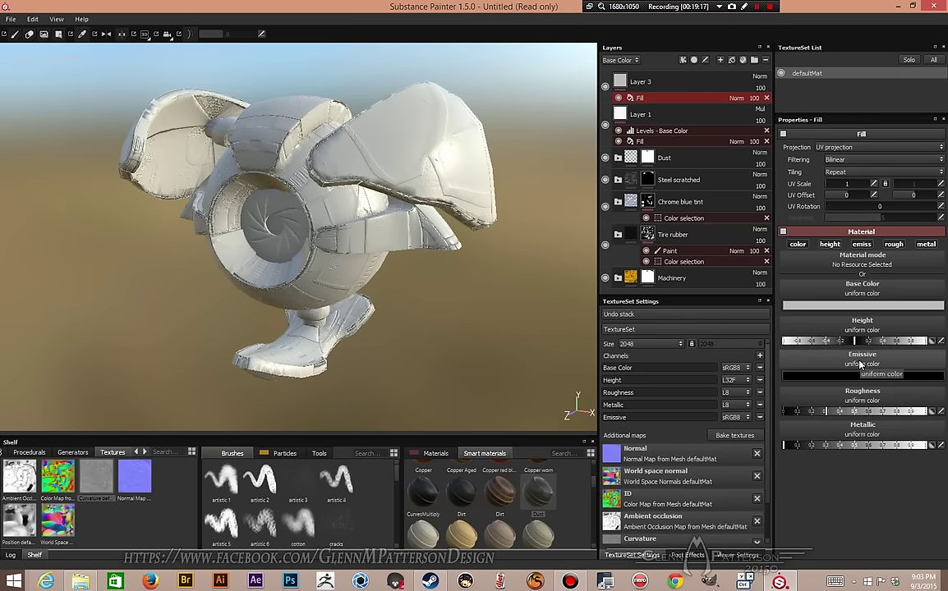
Step: Limit the fill effect to the emissive channel and set its emissive color to bright cyan
left_click(829, 244)
left_click(797, 244)
left_click(894, 244)
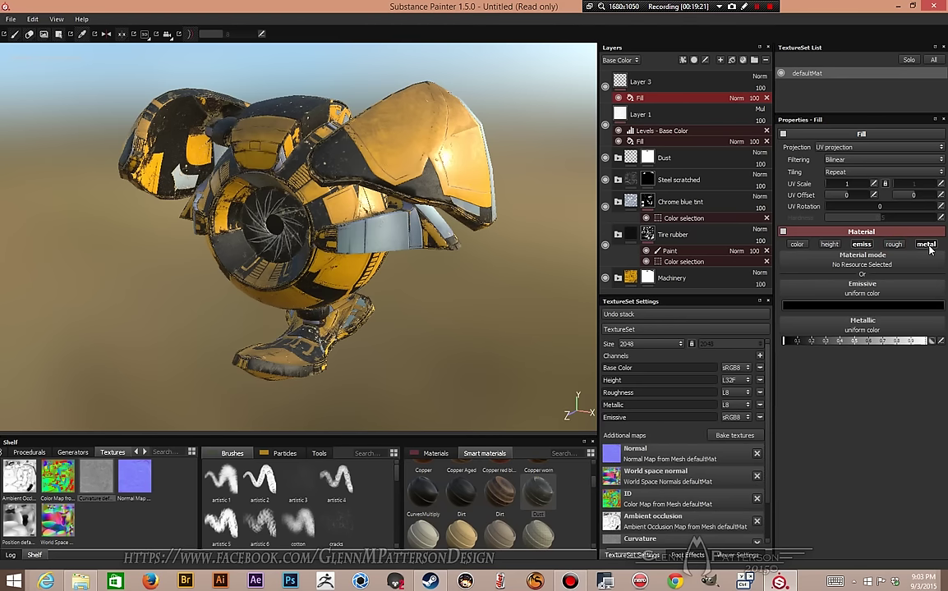
left_click(926, 244)
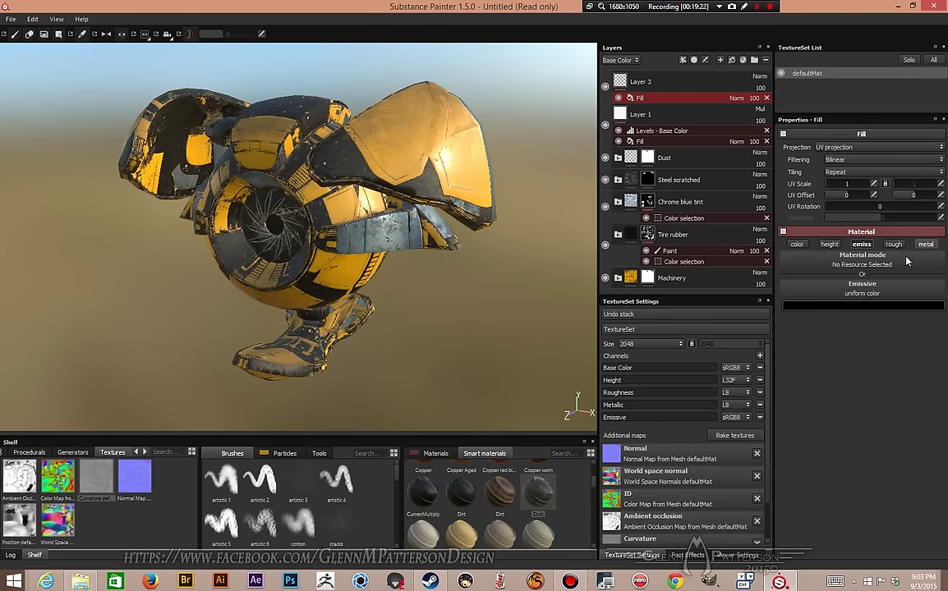
left_click(855, 307)
left_click(850, 267)
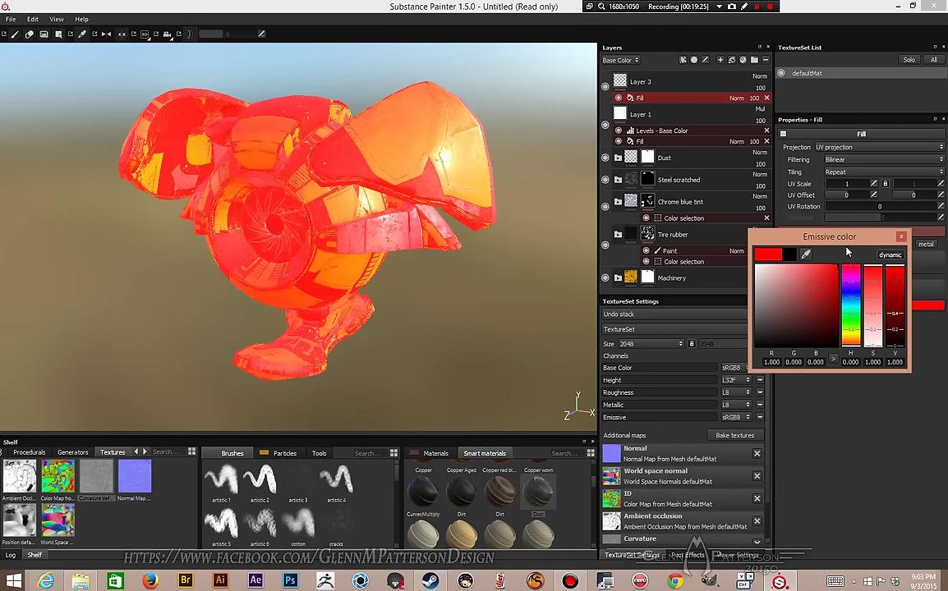
left_click(851, 305)
left_click_drag(850, 303, 854, 321)
left_click(901, 238)
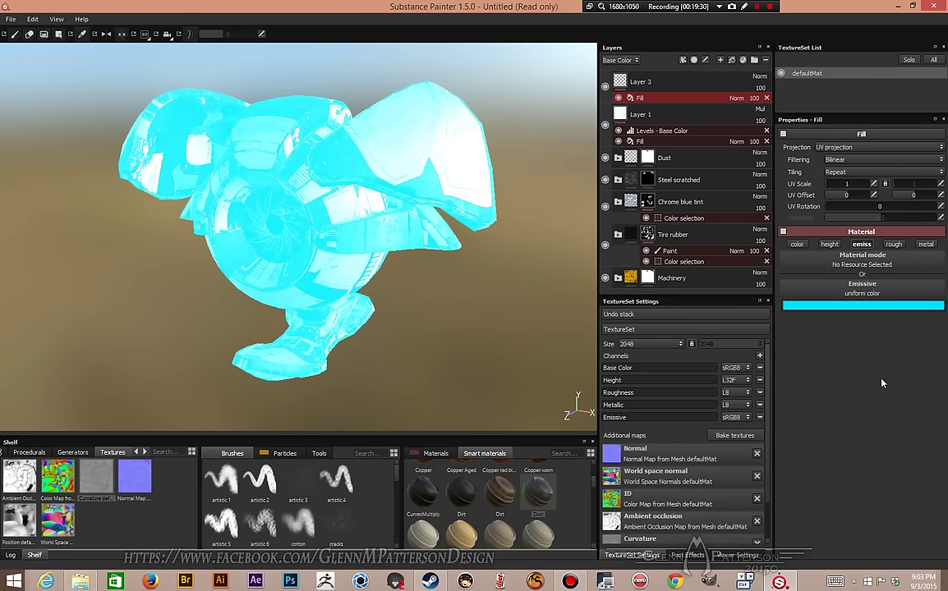
Step: Add a second fill effect above the cyan one in Layer 3 and limit it to the emissive channel
right_click(688, 99)
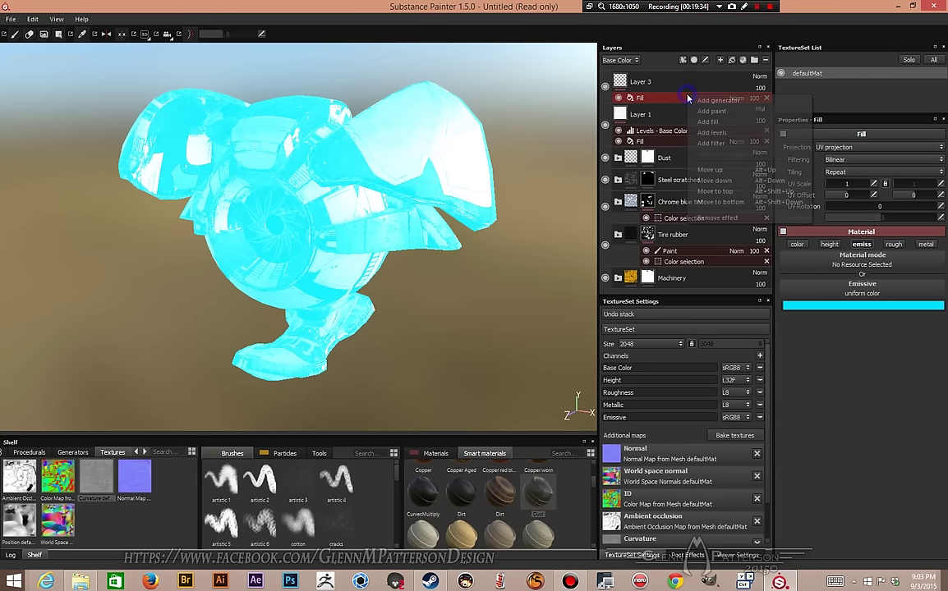
left_click(708, 122)
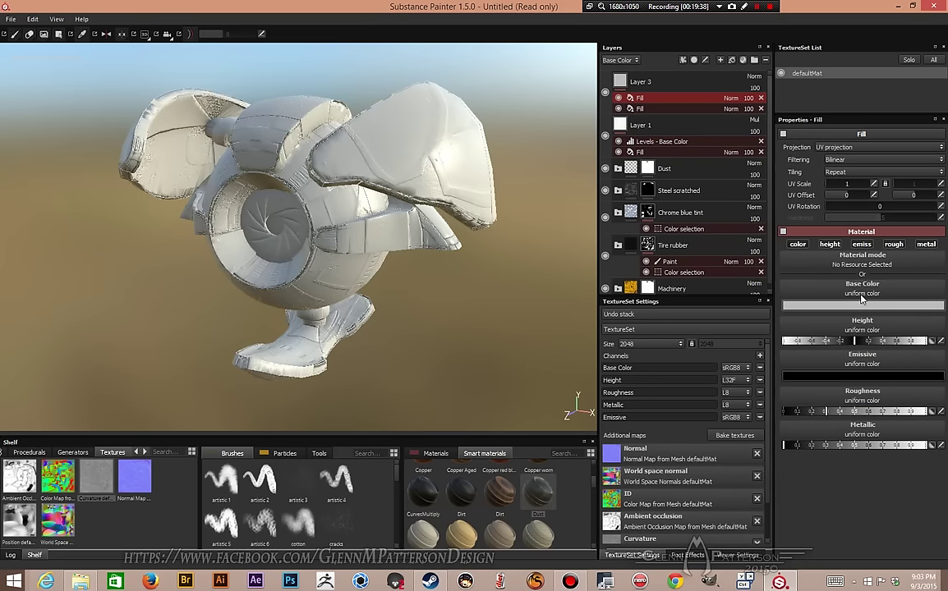
left_click(829, 245)
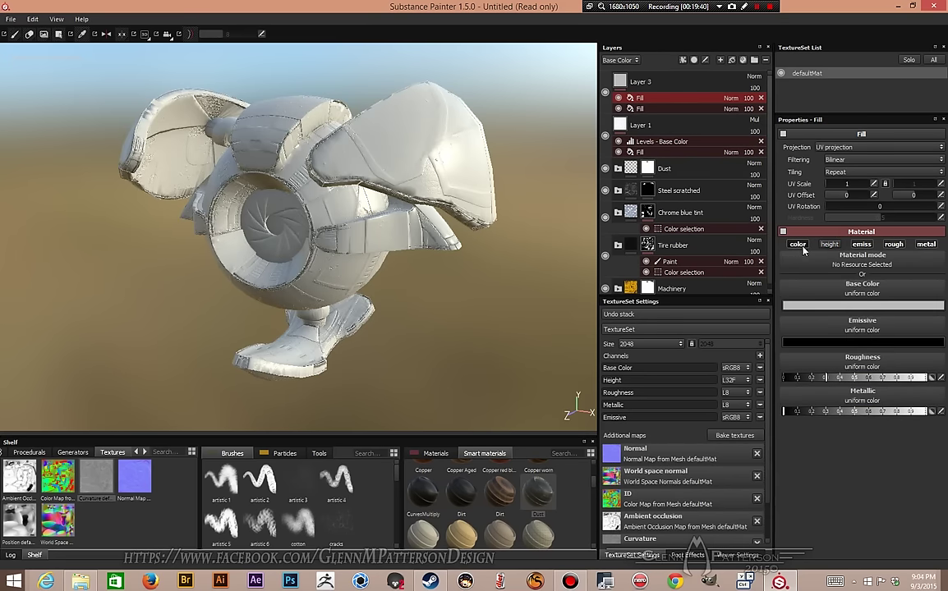
left_click(796, 244)
left_click(894, 244)
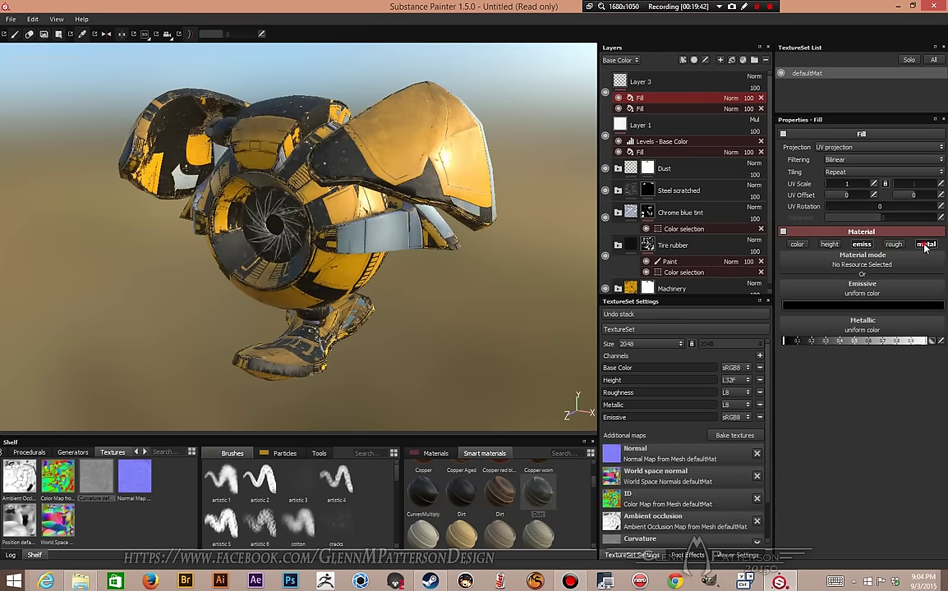
left_click(925, 245)
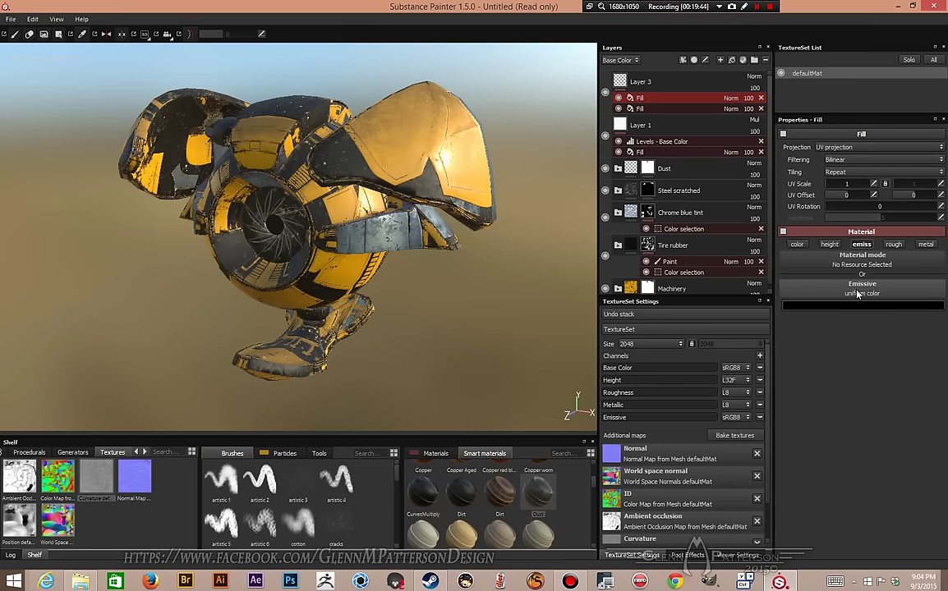
Step: Use the BnW Spots 1 procedural as the second fill's emissive source with a UV scale of 19.96
left_click(857, 294)
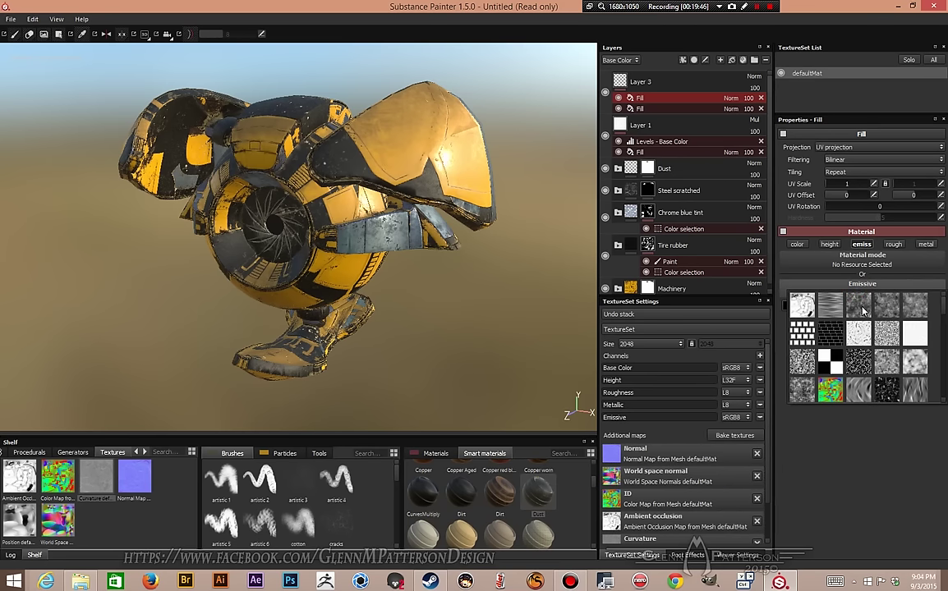
left_click(859, 307)
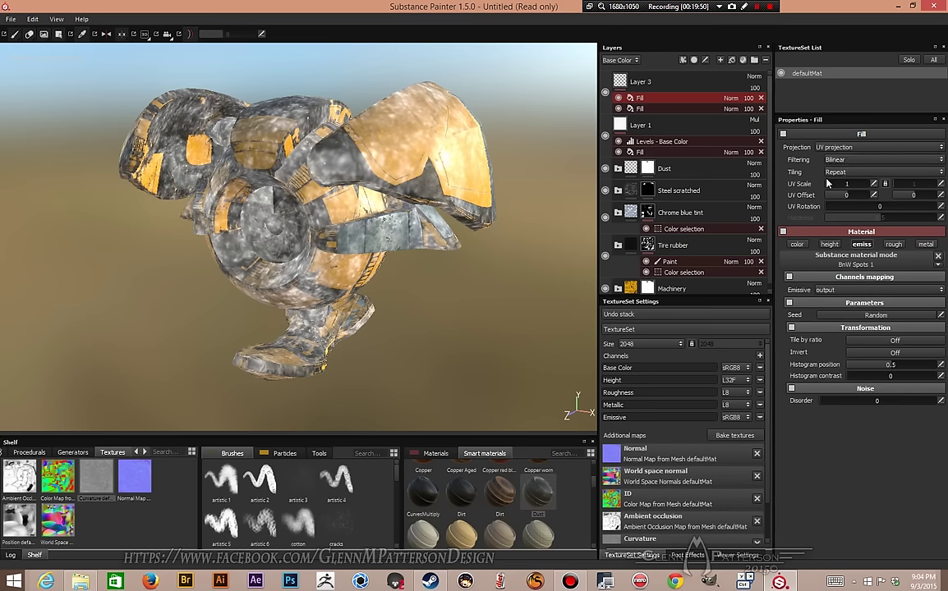
left_click_drag(828, 187, 833, 188)
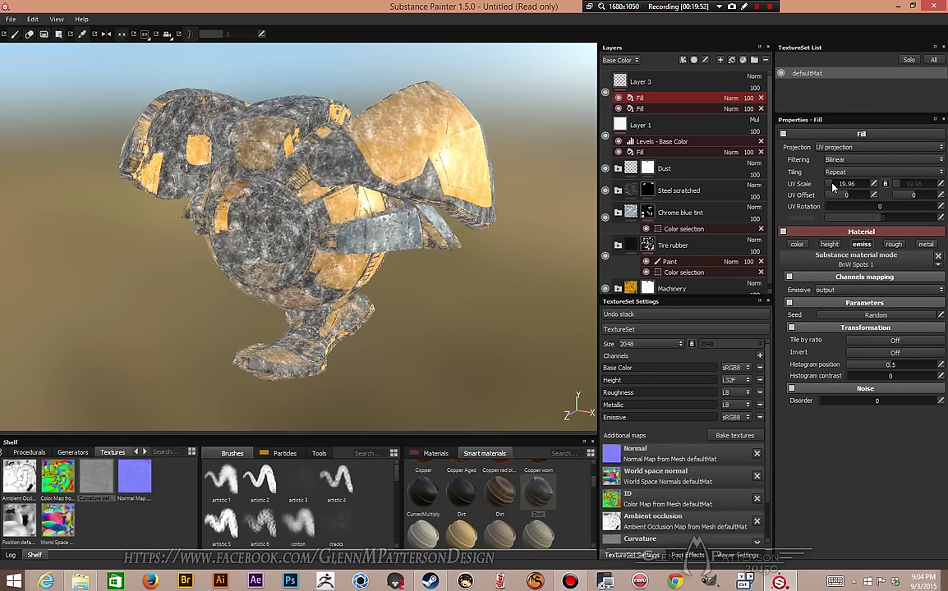
Step: Show the layers' Emissive channel and set the spots fill's blending mode to Multiply
left_click(731, 99)
left_click(620, 60)
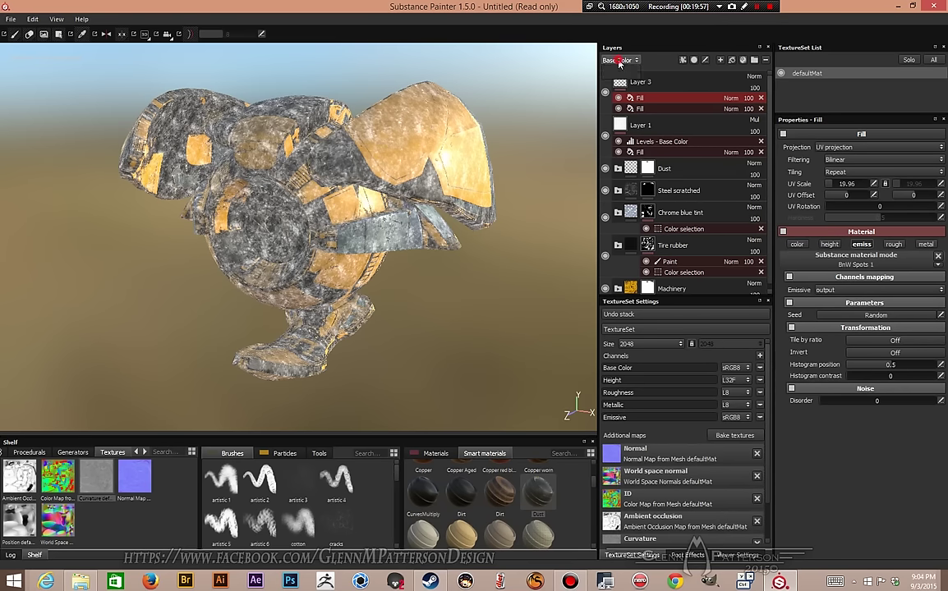
left_click(620, 60)
left_click(620, 100)
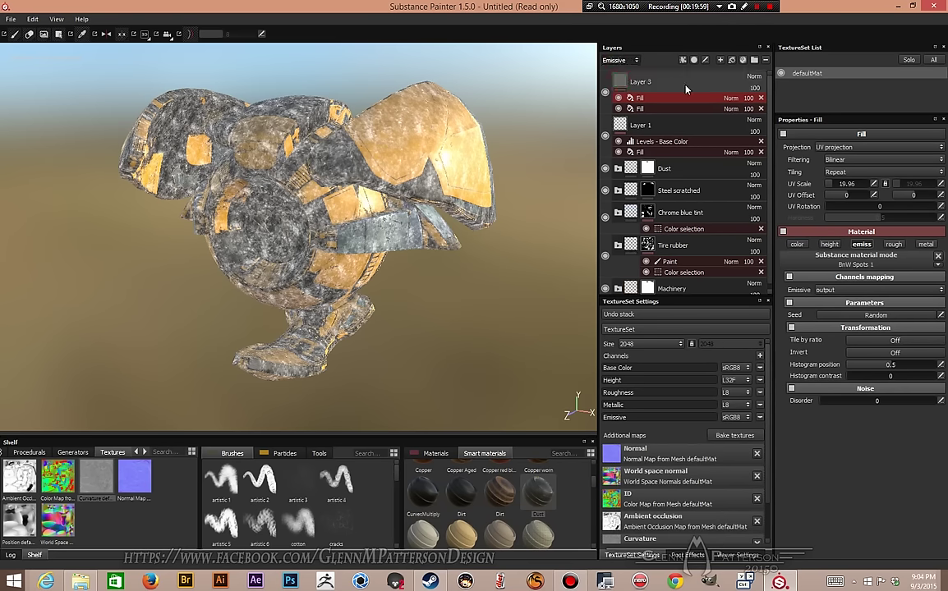
left_click(730, 98)
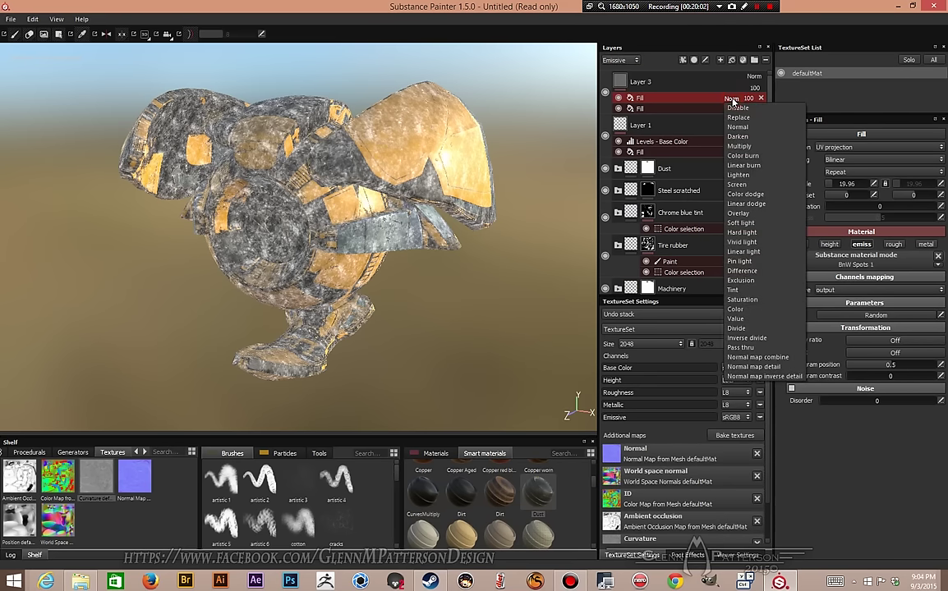
left_click(738, 146)
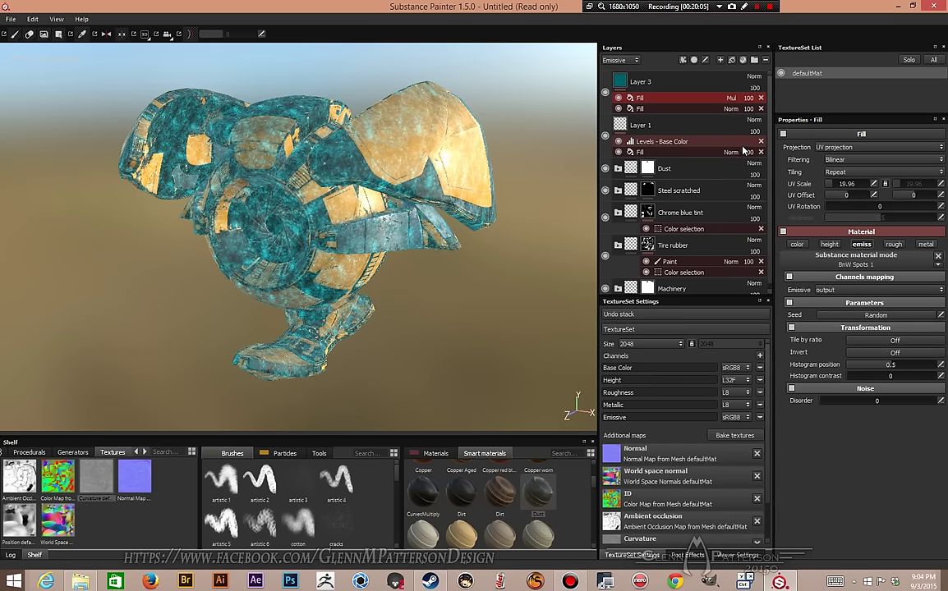
right_click(664, 101)
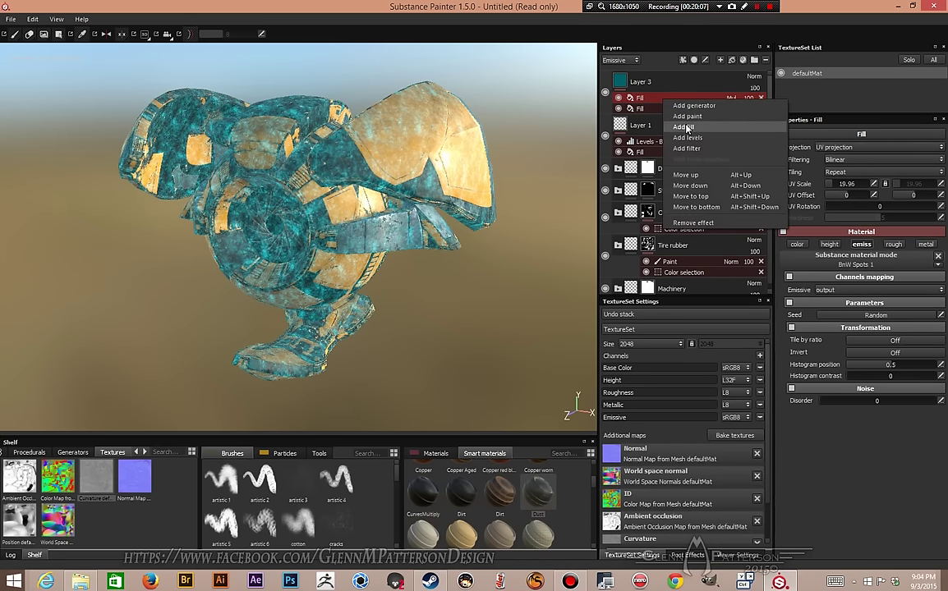
left_click(692, 128)
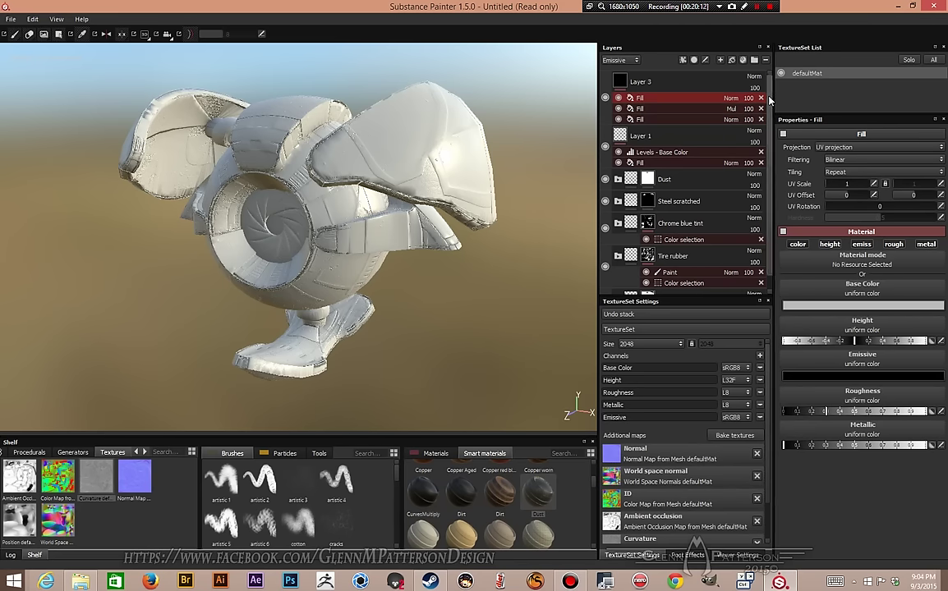
left_click(761, 98)
Step: Add a Levels effect above the spots fill for the Emissive channel, with midtone 0.781 and input white 0.421
left_click(664, 100)
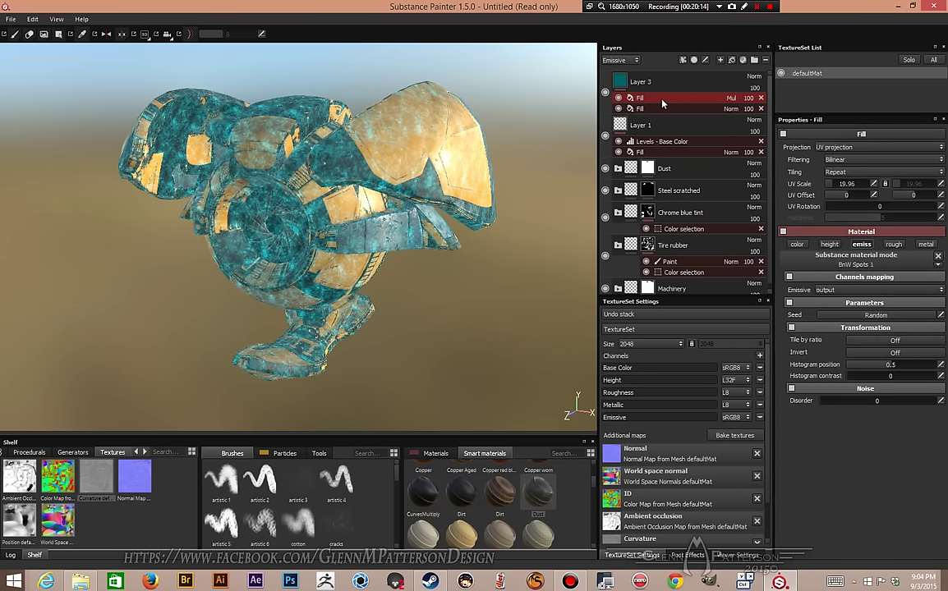
right_click(666, 99)
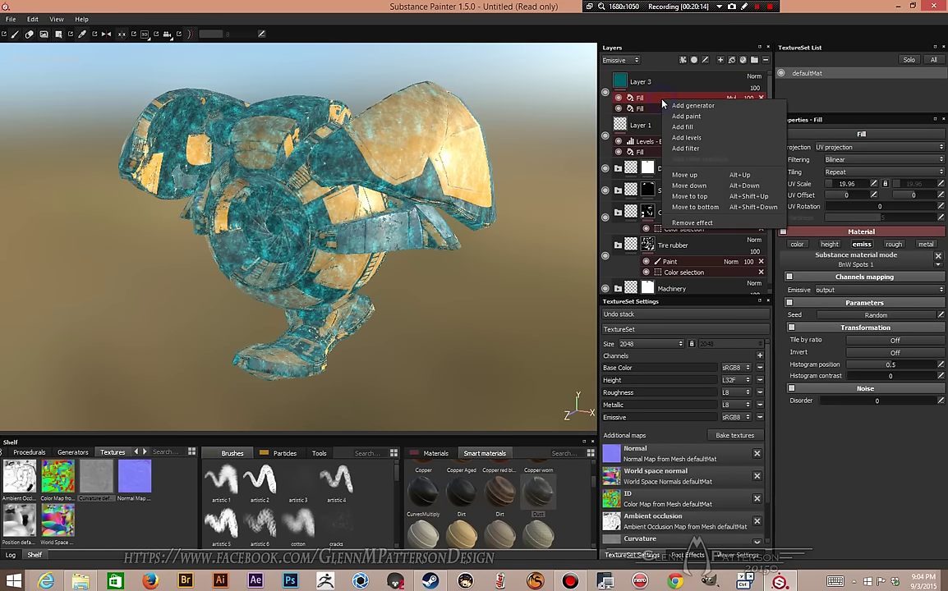
left_click(689, 138)
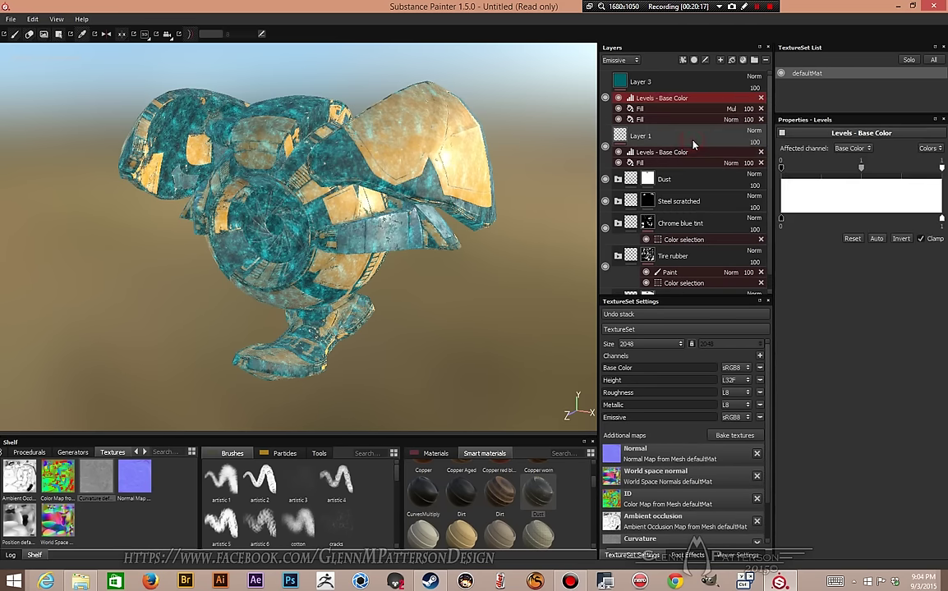
left_click(850, 149)
left_click(849, 170)
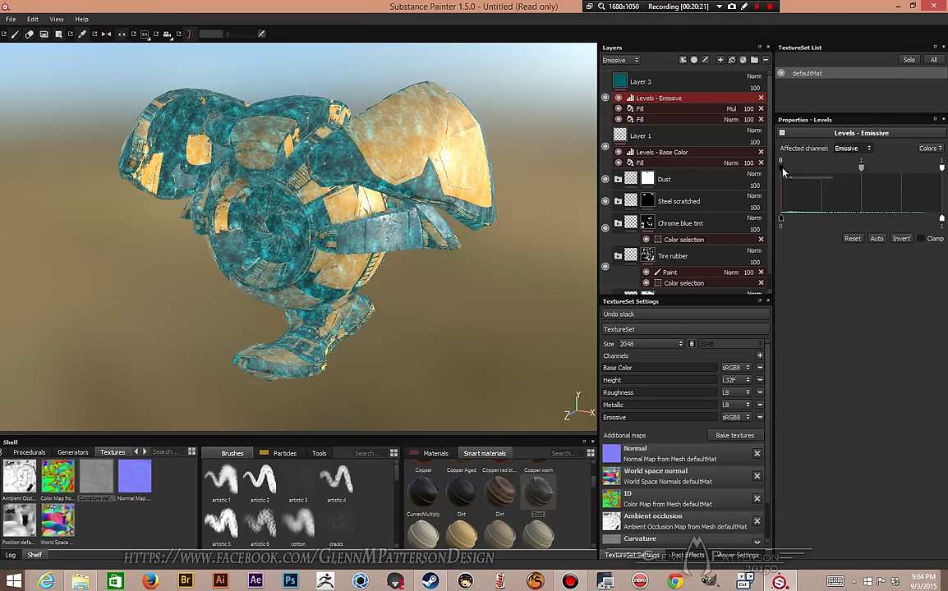
mouse_move(782, 170)
left_mouse_down()
mouse_move(799, 173)
mouse_move(781, 171)
left_mouse_up()
left_click_drag(942, 170, 810, 173)
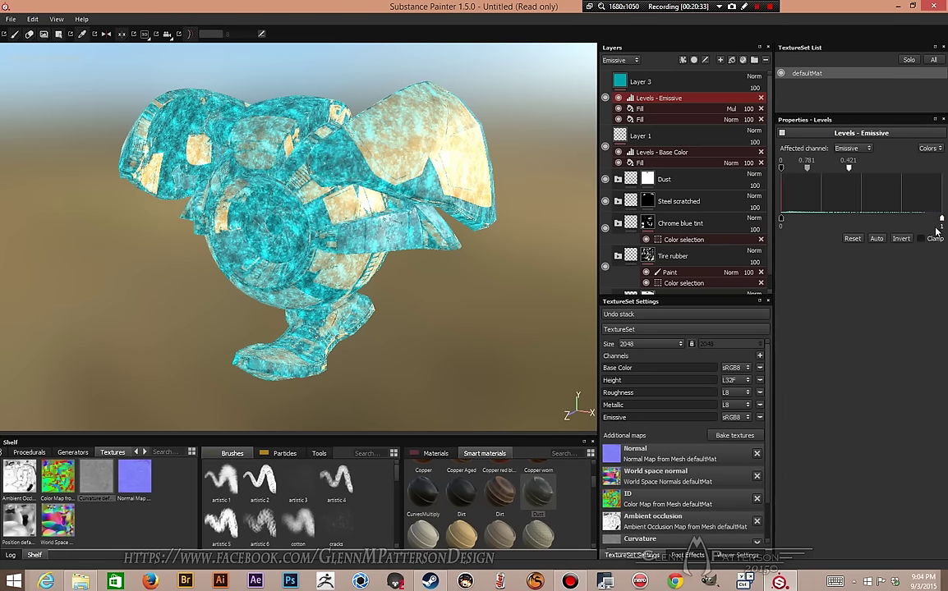
Step: Add a black mask to Layer 3
left_click(675, 84)
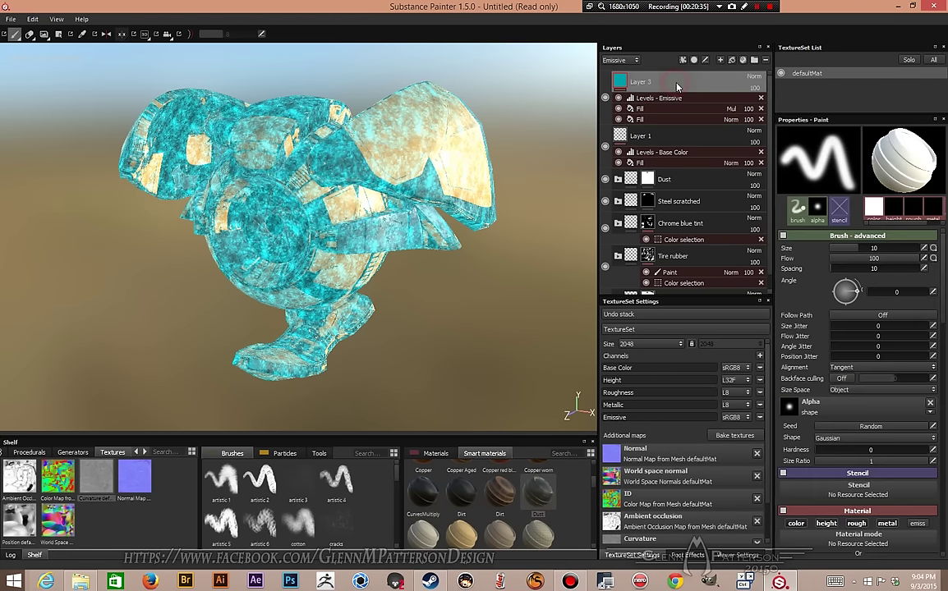
right_click(672, 83)
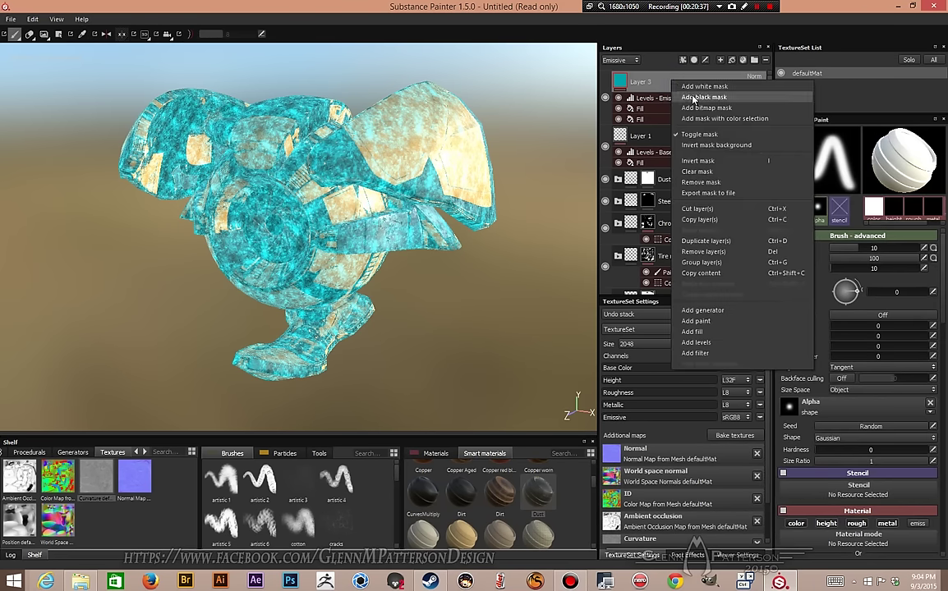
left_click(692, 97)
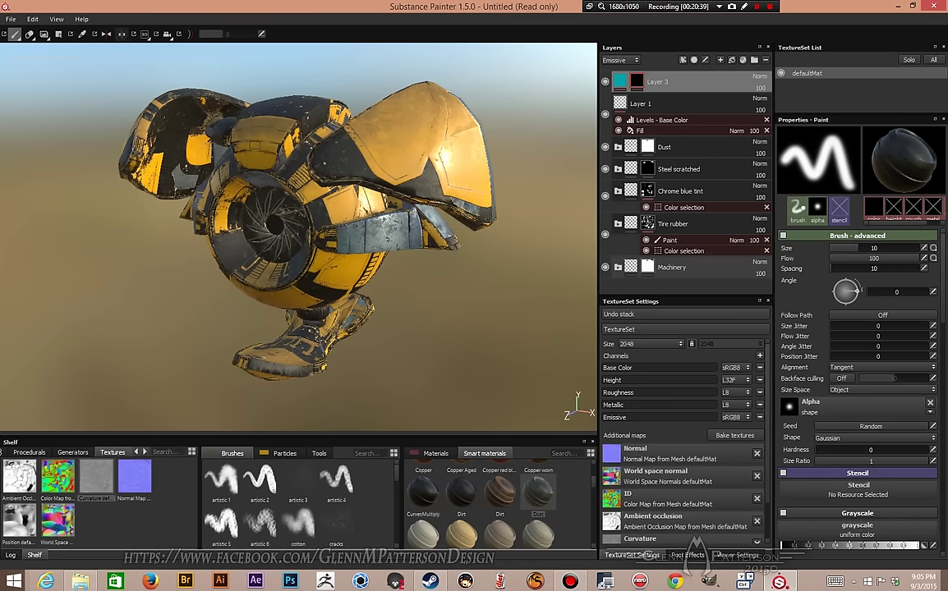
Step: Reveal the cyan glow at the iris's center by polygon filling it white in Layer 3's mask, and inspect the probe from below
left_click(57, 34)
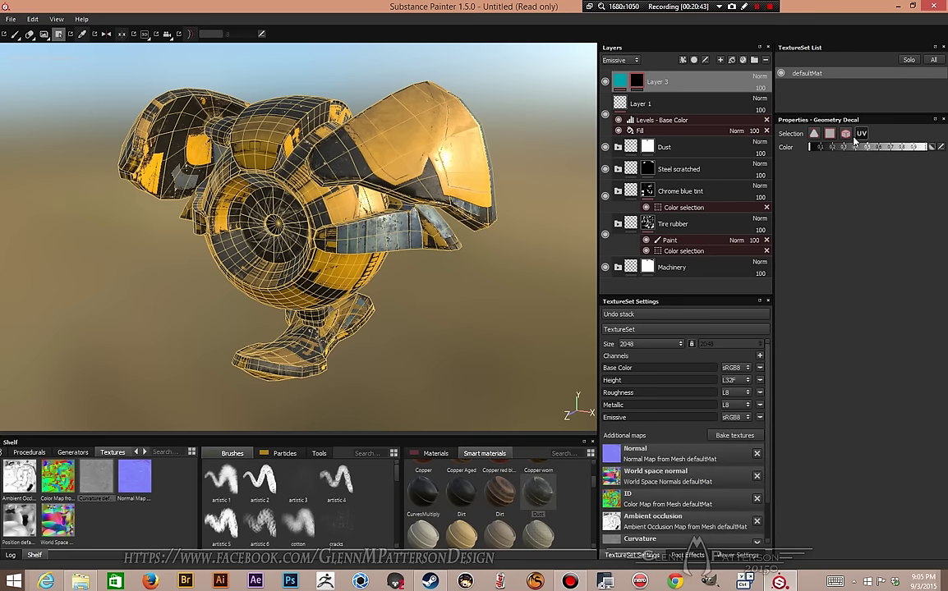
left_click_drag(834, 149, 862, 144)
left_click_drag(447, 300, 447, 227, "alt")
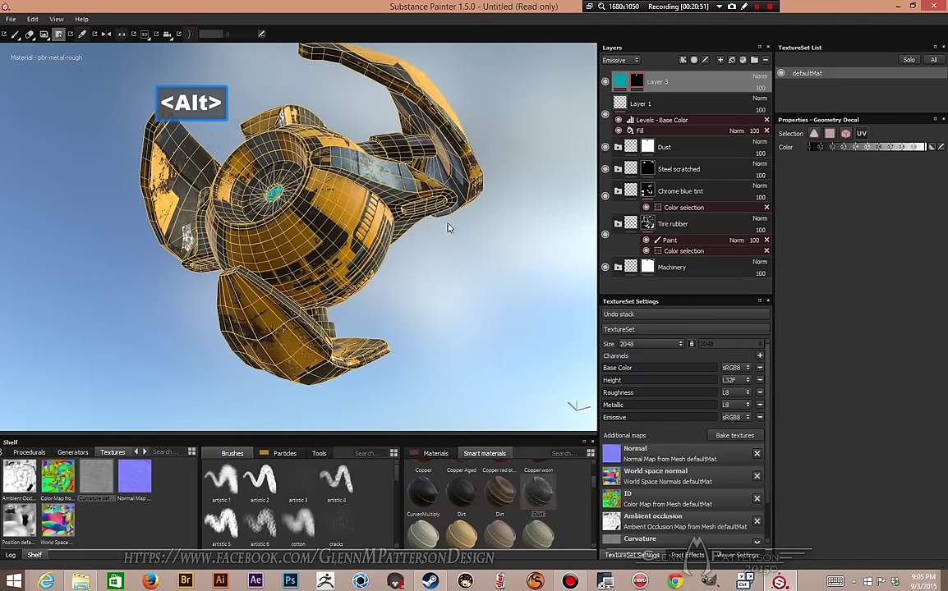
Step: Turn on symmetry, reveal the cyan glow on the oval panels at the side arms' ends in Layer 3's mask, and inspect the probe
left_click(106, 35)
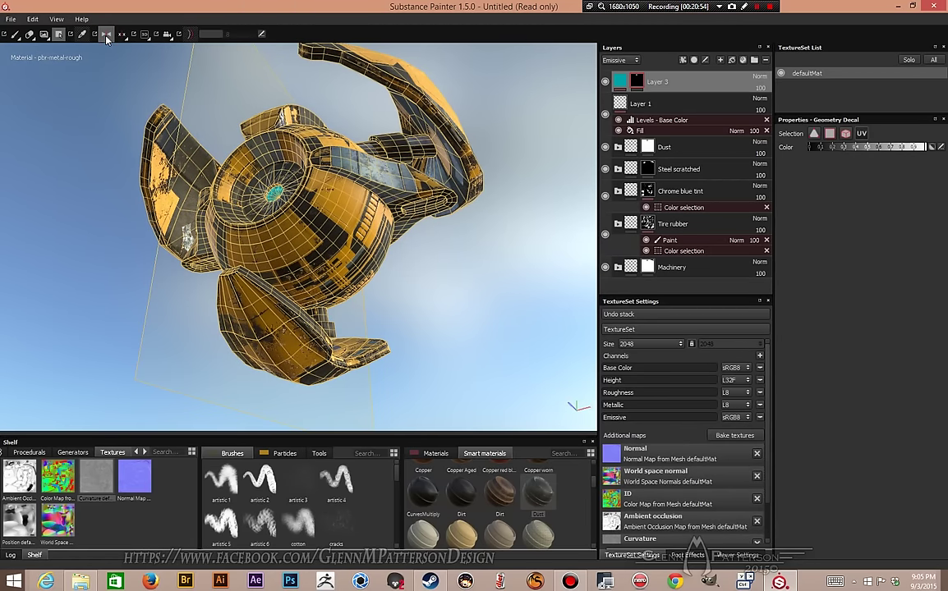
left_click_drag(470, 299, 396, 217, "alt")
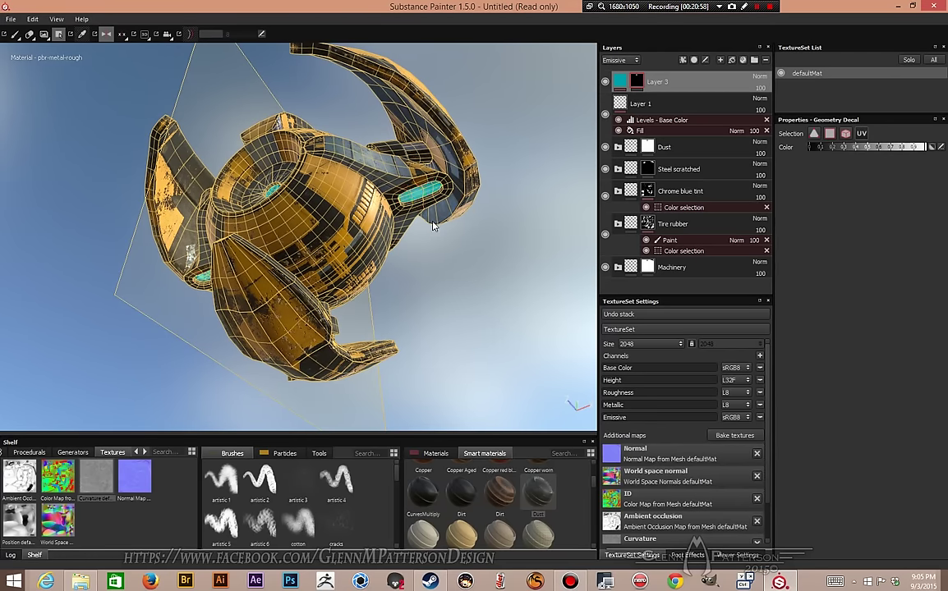
left_click_drag(449, 283, 294, 224, "alt")
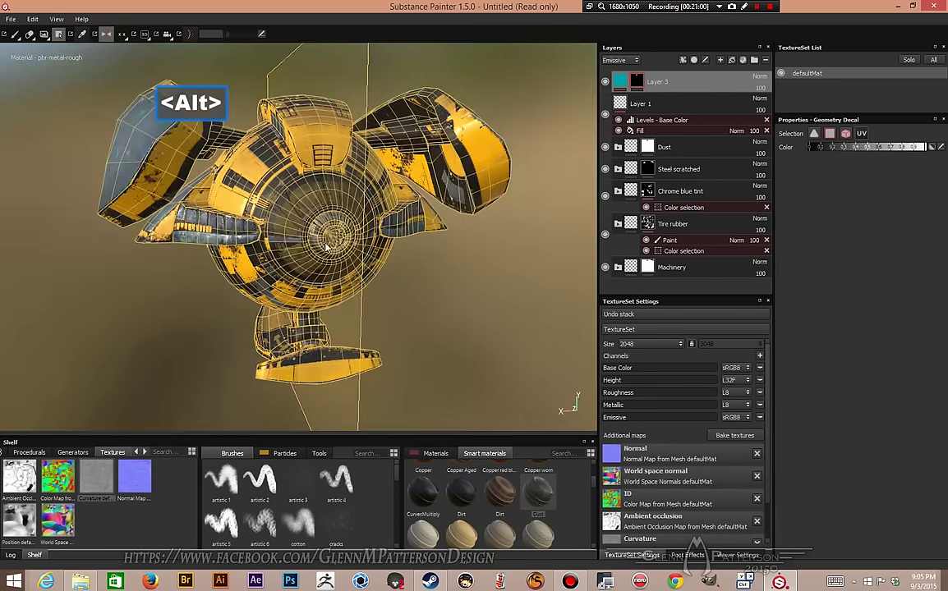
left_click_drag(147, 304, 511, 314, "alt")
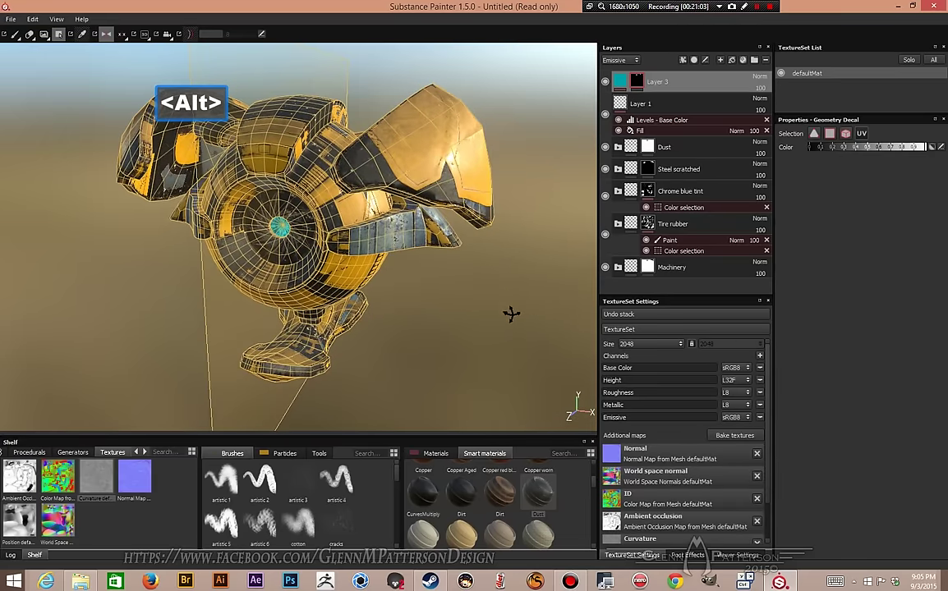
Step: Switch to the Paint tool, turn off symmetry, and view the probe without the polygon wireframe
left_click(14, 34)
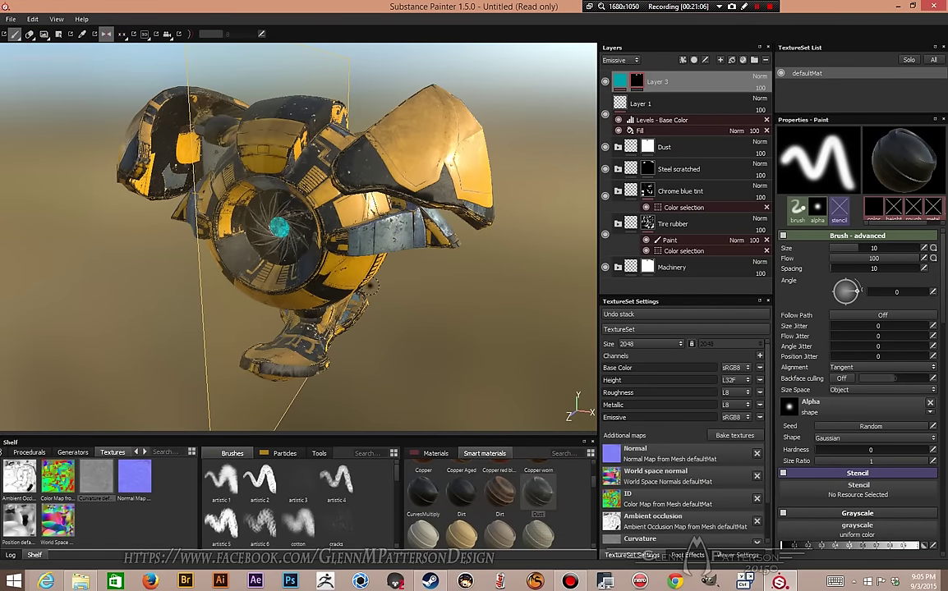
left_click(106, 34)
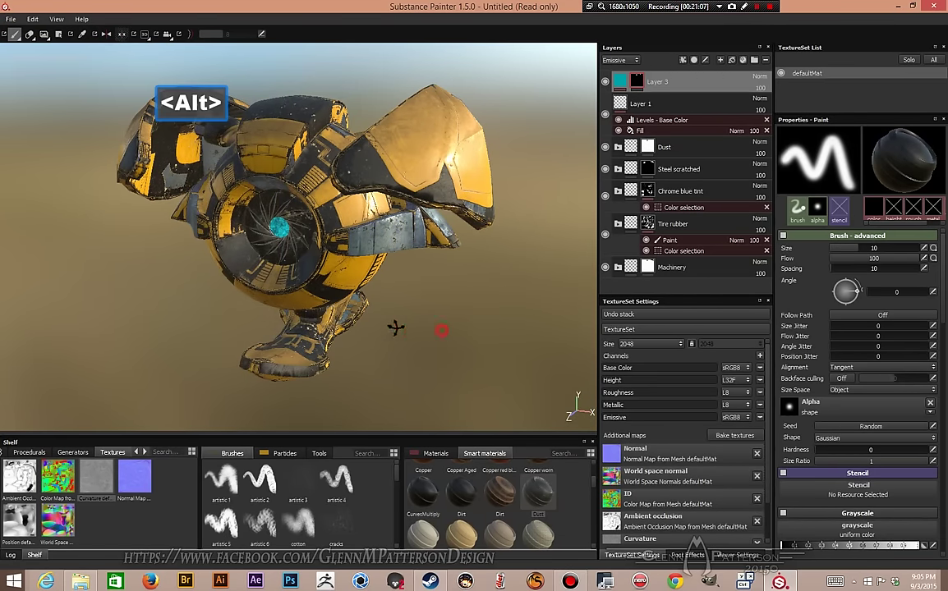
mouse_move(396, 328)
left_mouse_down("alt")
mouse_move(47, 304)
mouse_move(129, 332)
mouse_move(444, 308)
mouse_move(461, 370)
mouse_move(290, 335)
mouse_move(421, 326)
mouse_move(401, 326)
mouse_move(406, 291)
mouse_move(395, 242)
mouse_move(410, 322)
mouse_move(459, 326)
mouse_move(413, 332)
mouse_move(414, 294)
mouse_move(429, 332)
mouse_move(384, 302)
mouse_move(159, 291)
mouse_move(214, 327)
mouse_move(459, 288)
mouse_move(450, 296)
left_mouse_up("alt")
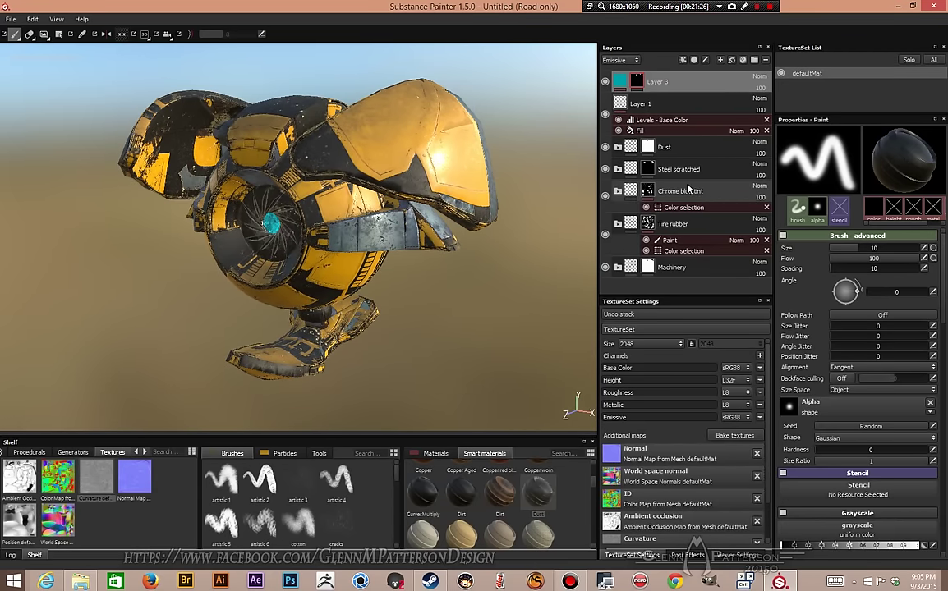
Step: Examine the sublayers inside the Chrome blue tint and Tire rubber folders, and collapse both folders again
left_click(617, 192)
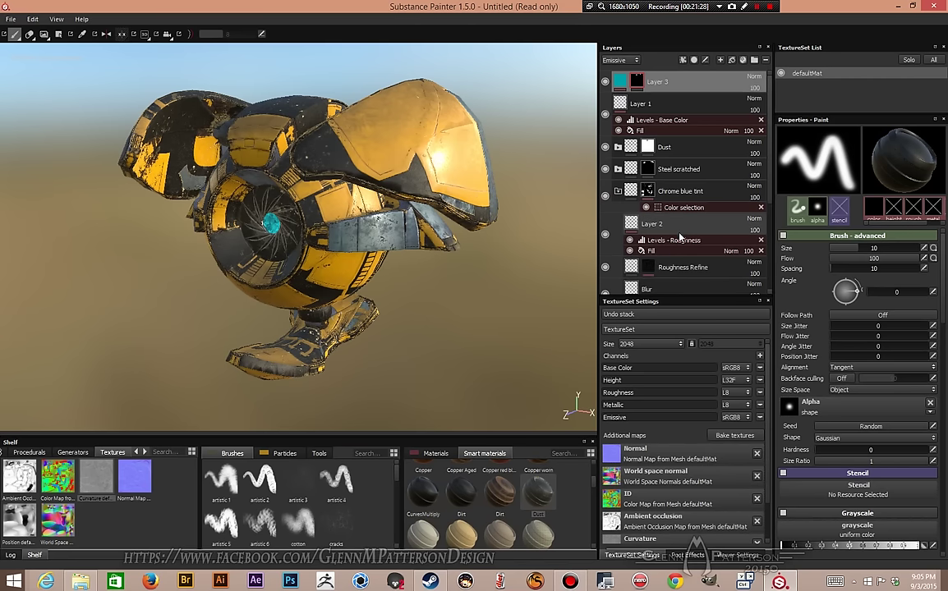
scroll(684, 275, "down", 3)
scroll(686, 263, "down", 3)
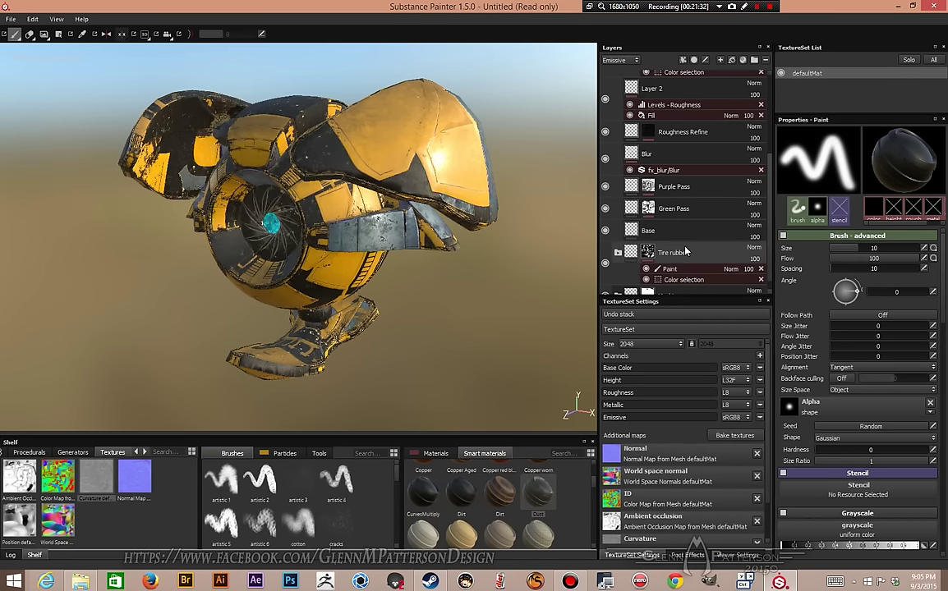
scroll(649, 243, "down", 1)
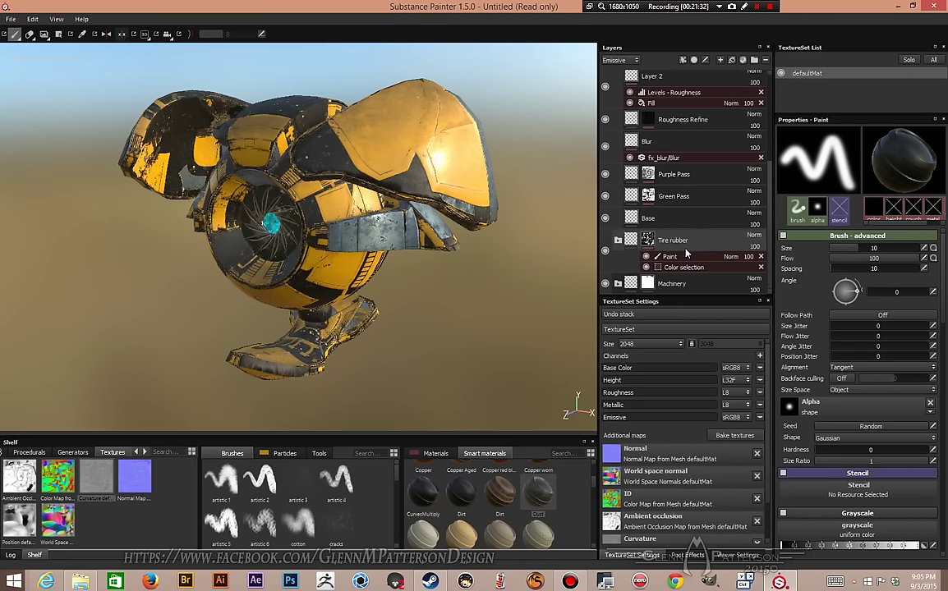
left_click(618, 240)
scroll(623, 250, "down", 3)
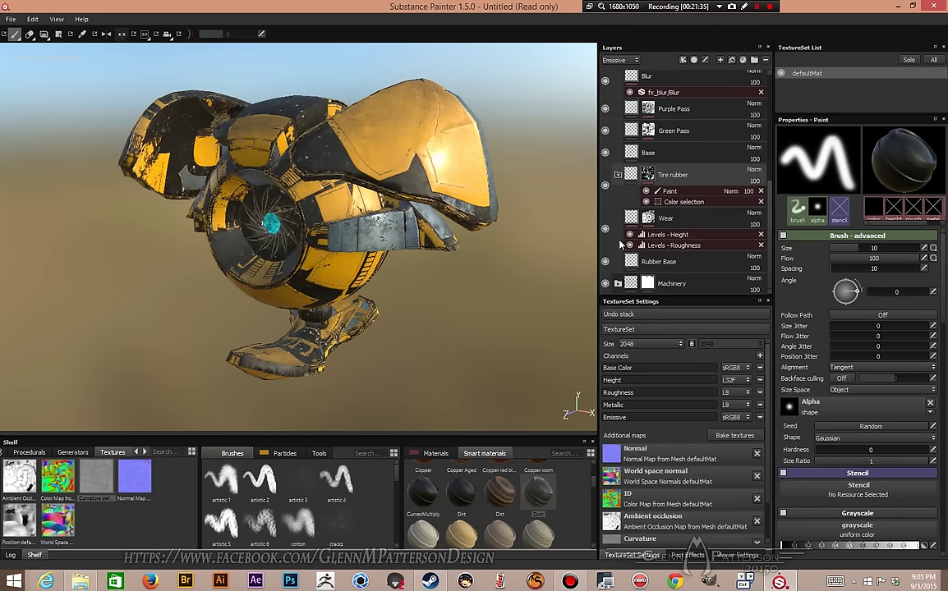
left_click(618, 174)
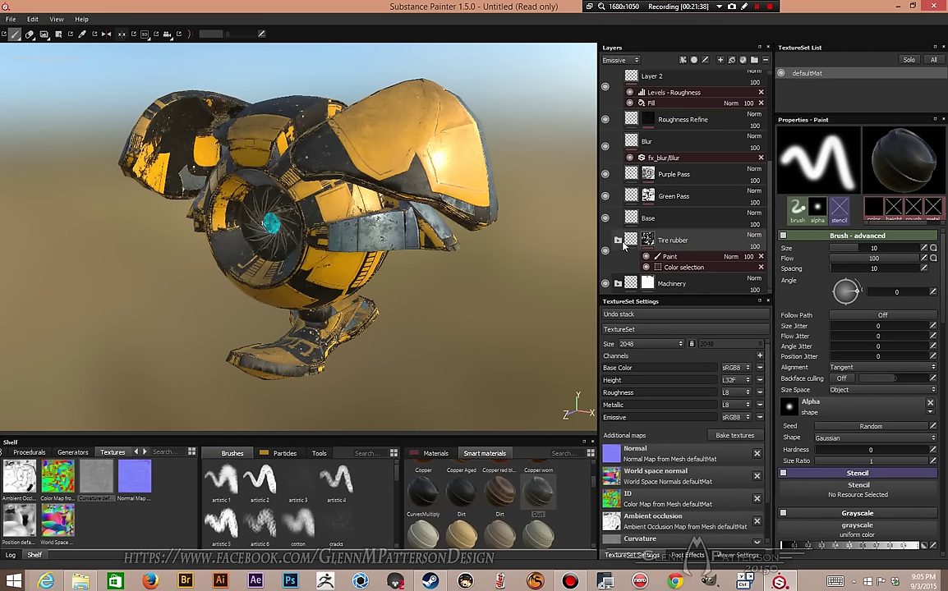
scroll(624, 214, "up", 3)
left_click(618, 190)
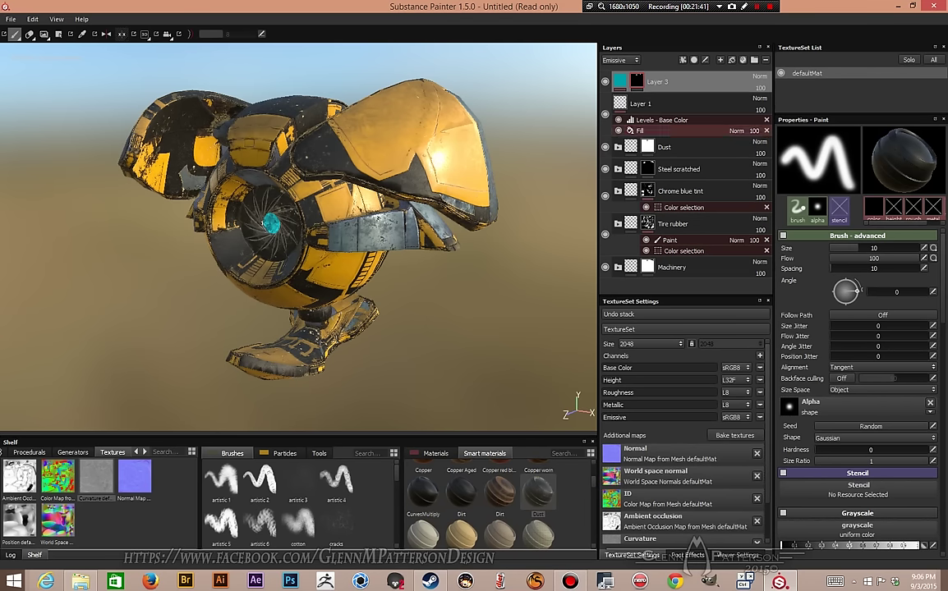
Step: Select the Machinery folder's mask and look through its available mask and layer options
right_click(697, 273)
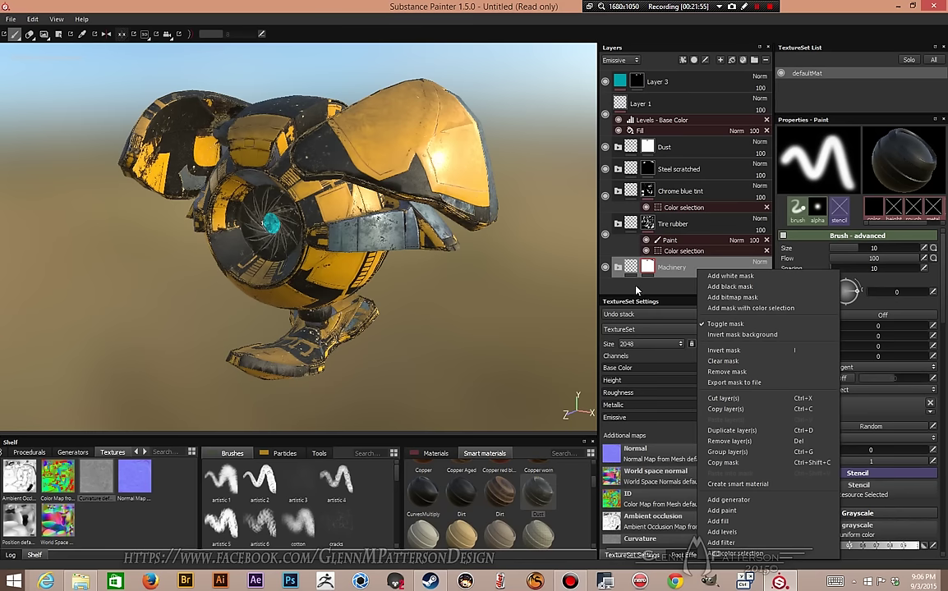
left_click(637, 281)
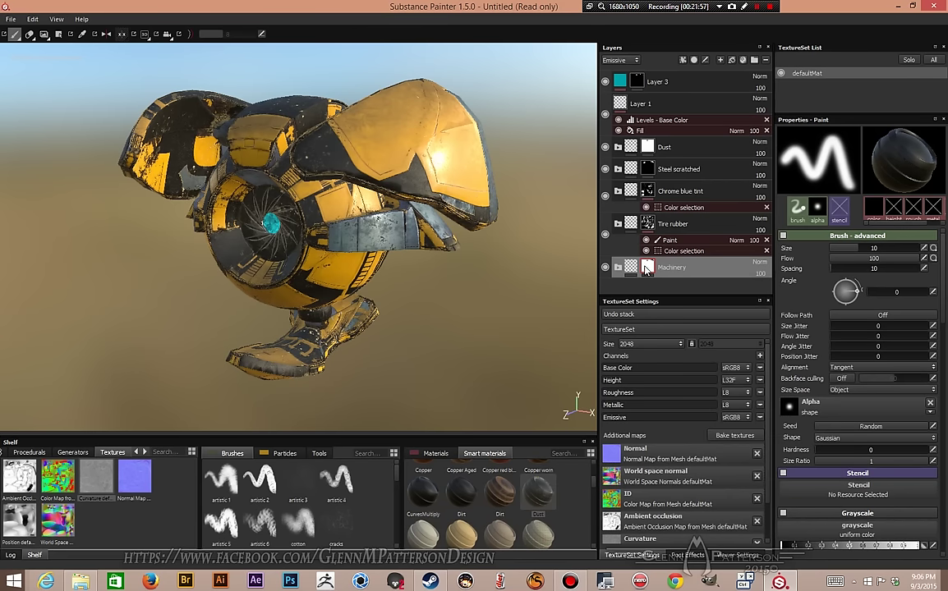
mouse_move(647, 271)
Step: Save the project as AlienProbe.spp in the DEMO_MAT_ID folder, replacing the existing file
left_click(11, 19)
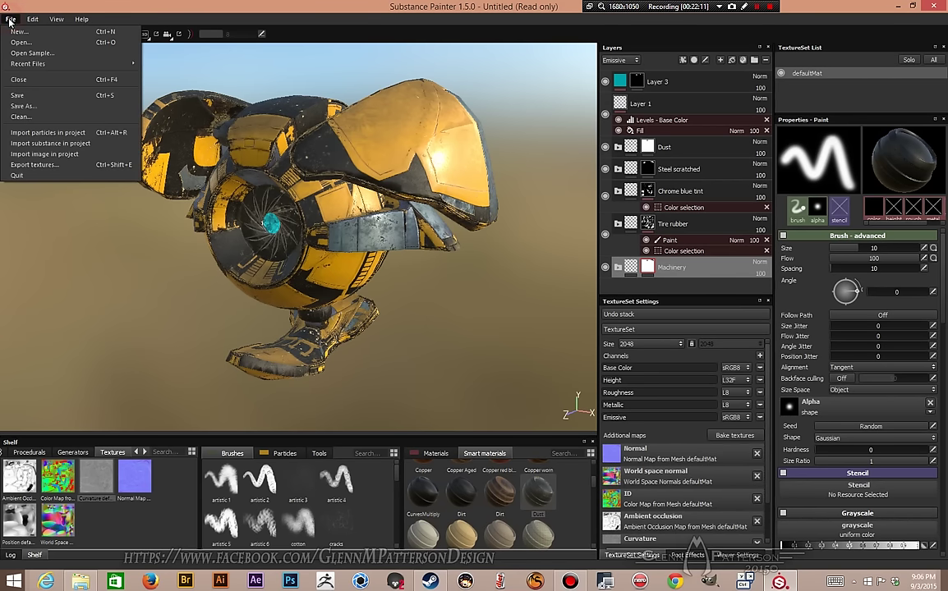
left_click(35, 108)
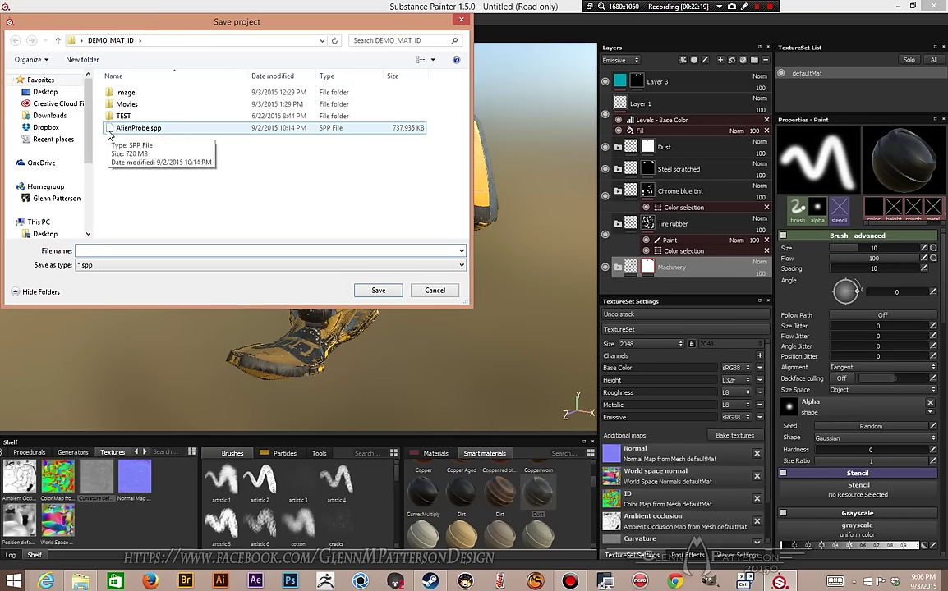
double_click(109, 130)
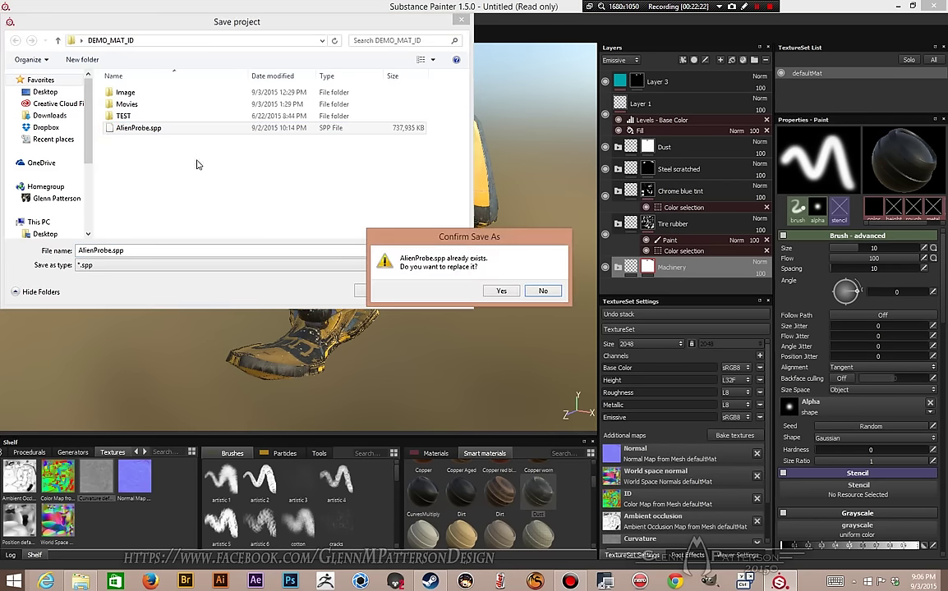
left_click(501, 291)
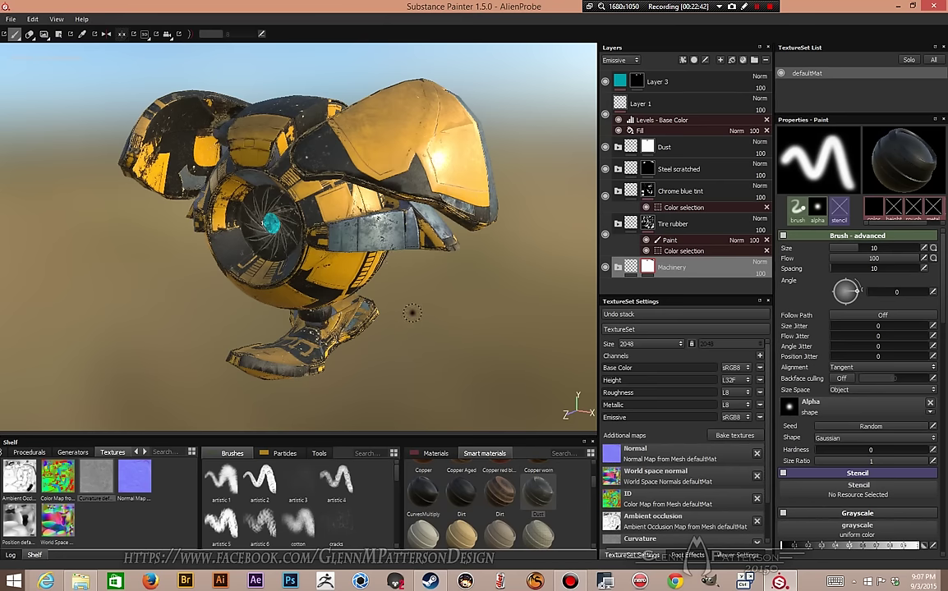
Step: Enable viewport shadows and rotate the environment lighting so the probe's front is lit
left_click_drag(434, 331, 455, 344, "alt")
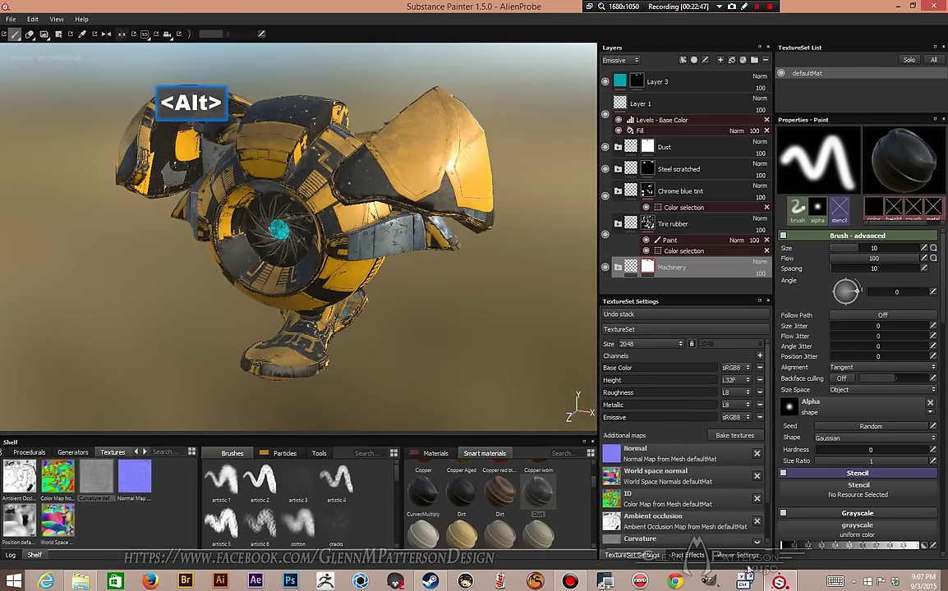
left_click(739, 556)
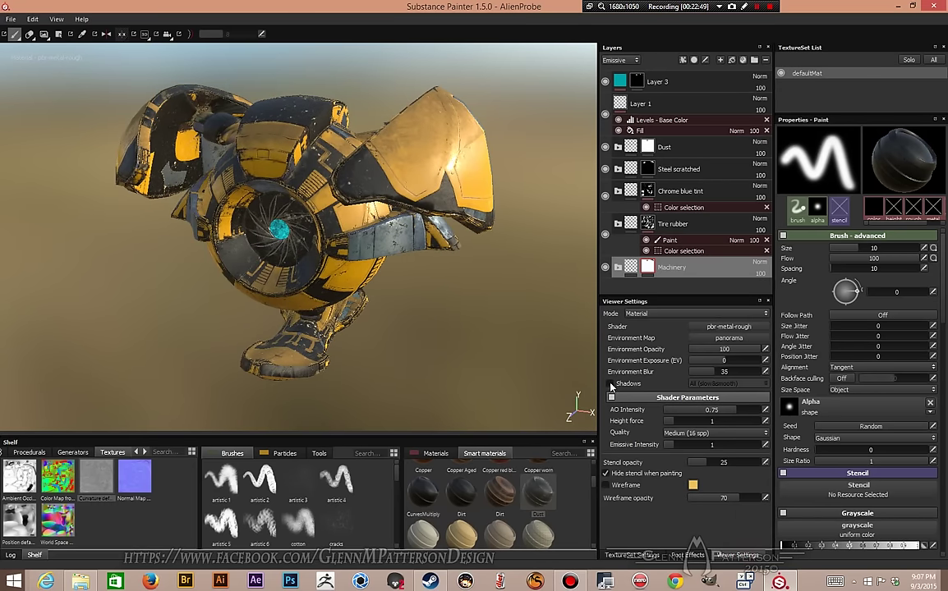
left_click(610, 383)
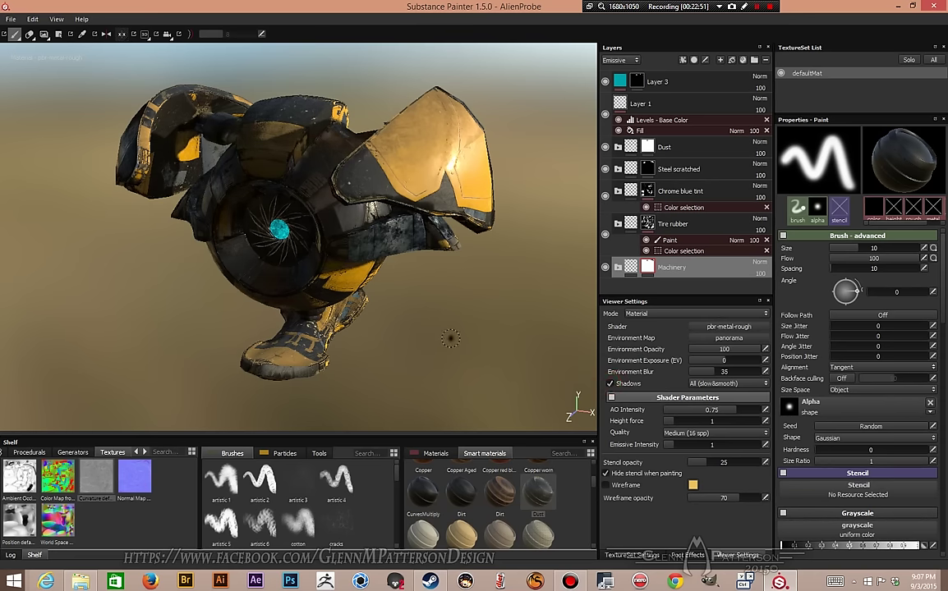
mouse_move(480, 343)
right_mouse_down("shift")
mouse_move(438, 343)
mouse_move(462, 335)
mouse_move(441, 332)
right_mouse_up("shift")
mouse_move(441, 332)
left_mouse_down("alt")
mouse_move(431, 320)
mouse_move(440, 326)
left_mouse_up("alt")
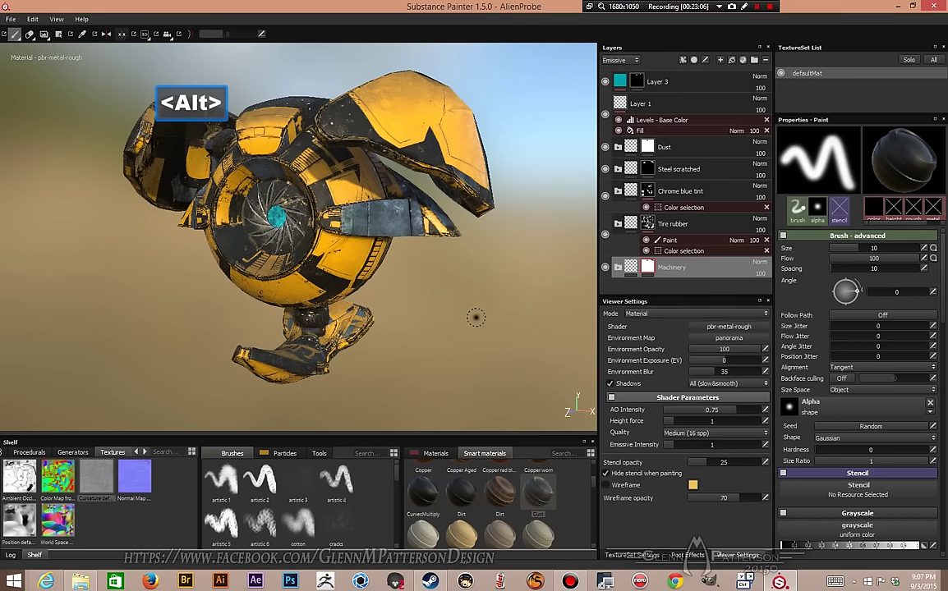
mouse_move(476, 317)
left_mouse_down("alt")
mouse_move(380, 311)
mouse_move(444, 341)
mouse_move(477, 329)
left_mouse_up("alt")
Step: Activate the viewport post effects and enable Antialiasing
left_click(695, 555)
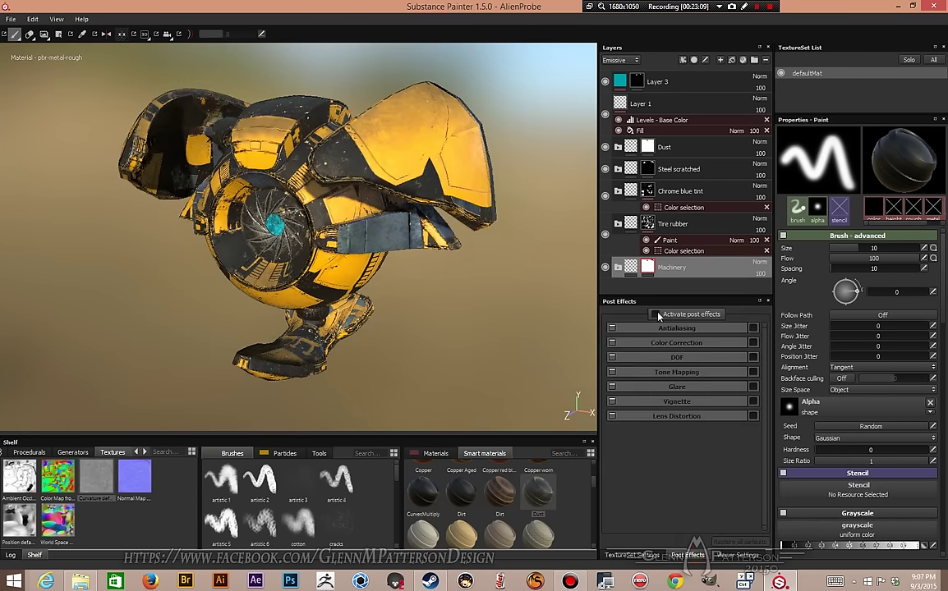
left_click(655, 315)
left_click(752, 328)
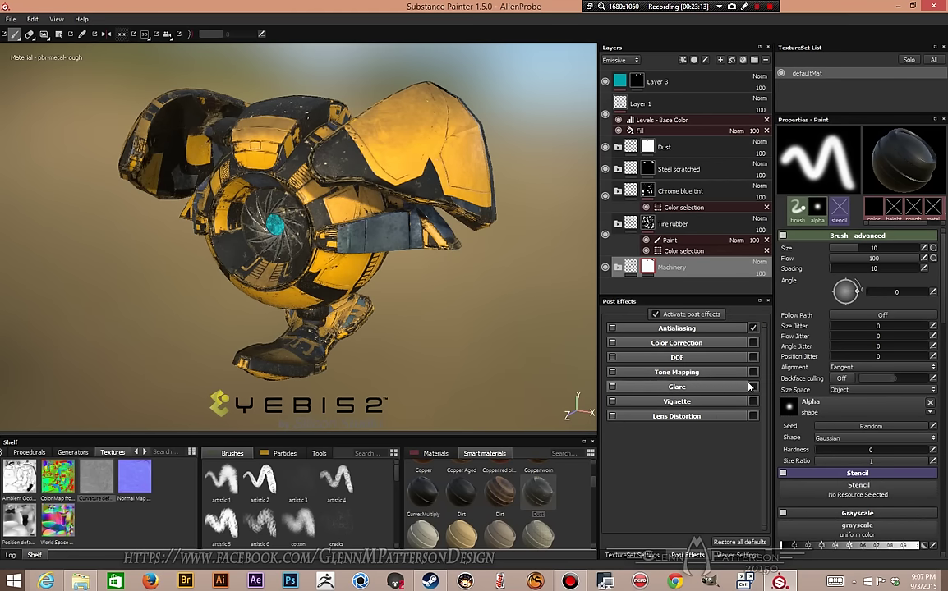
Step: Enable the Glare post effect, try the Lens Flare shape, and set the glare shape to Bloom
left_click(752, 387)
left_click(707, 391)
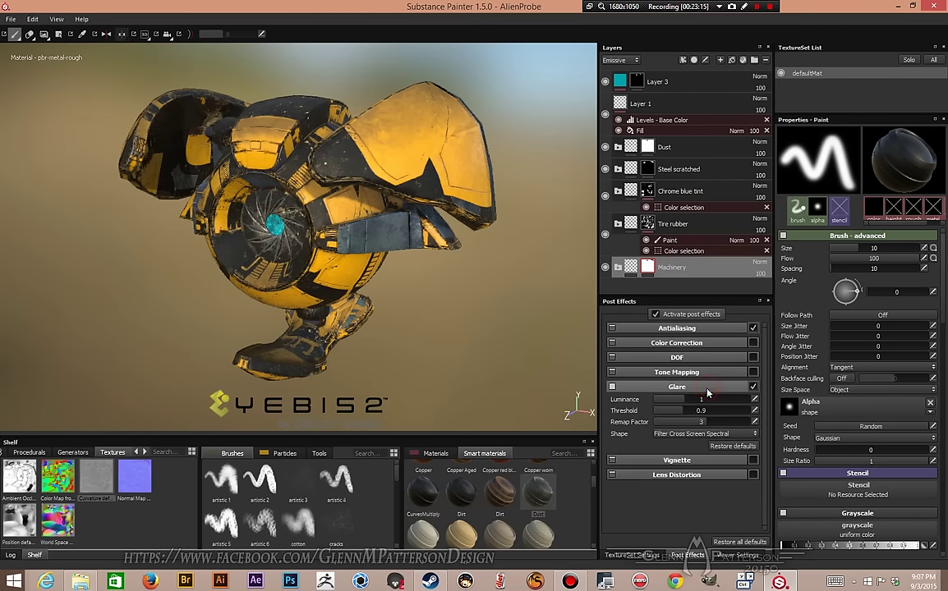
left_click(694, 434)
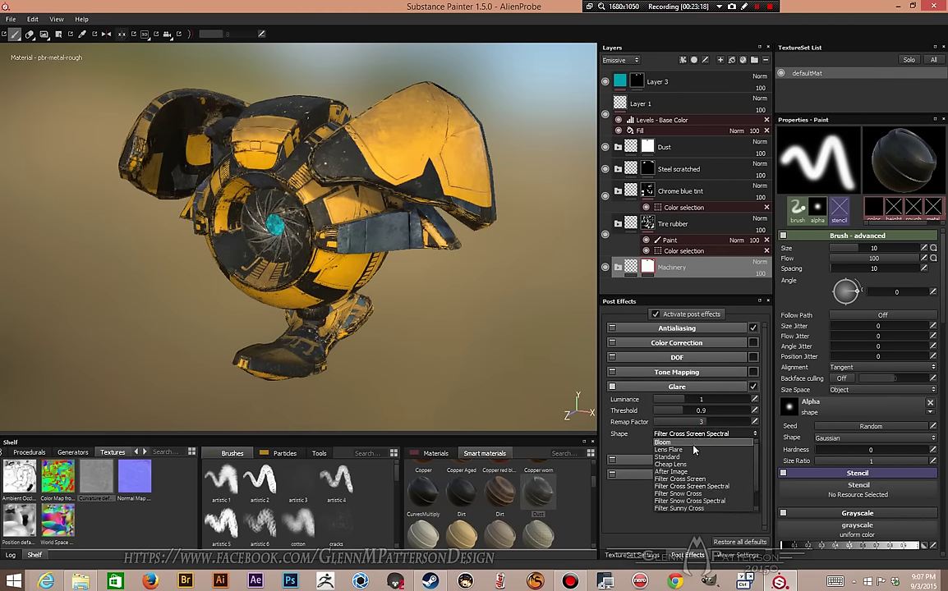
left_click(691, 449)
left_click(694, 433)
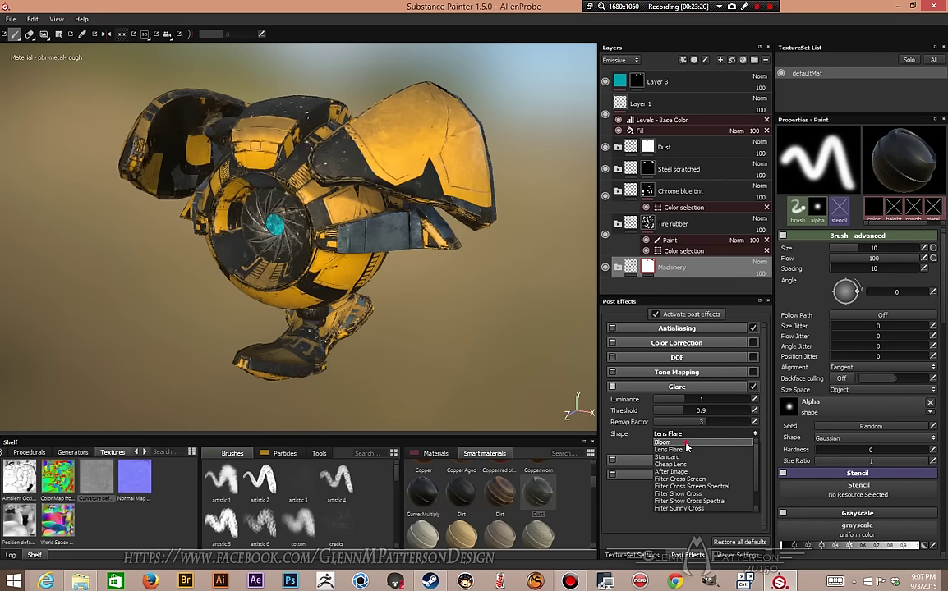
left_click(669, 442)
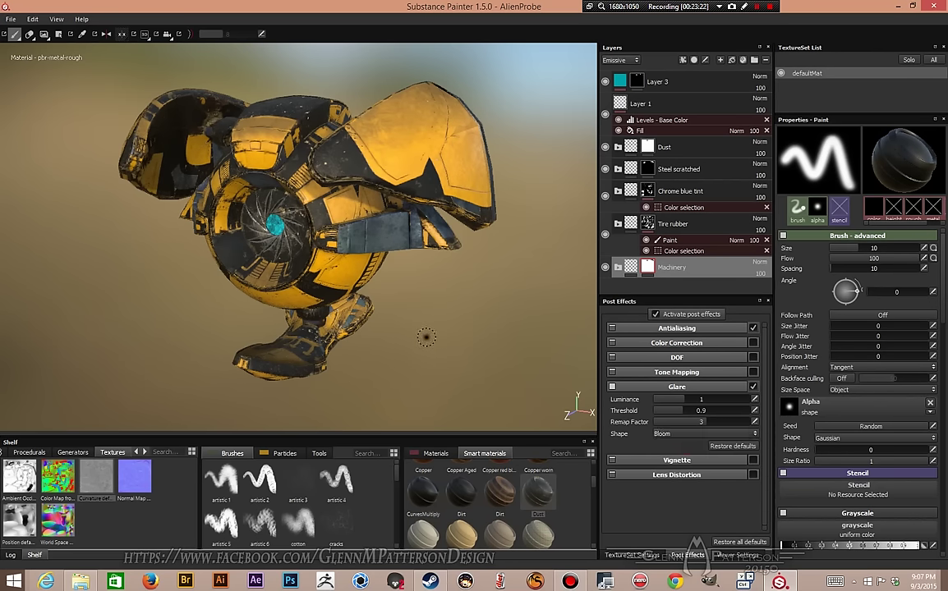
key("alt")
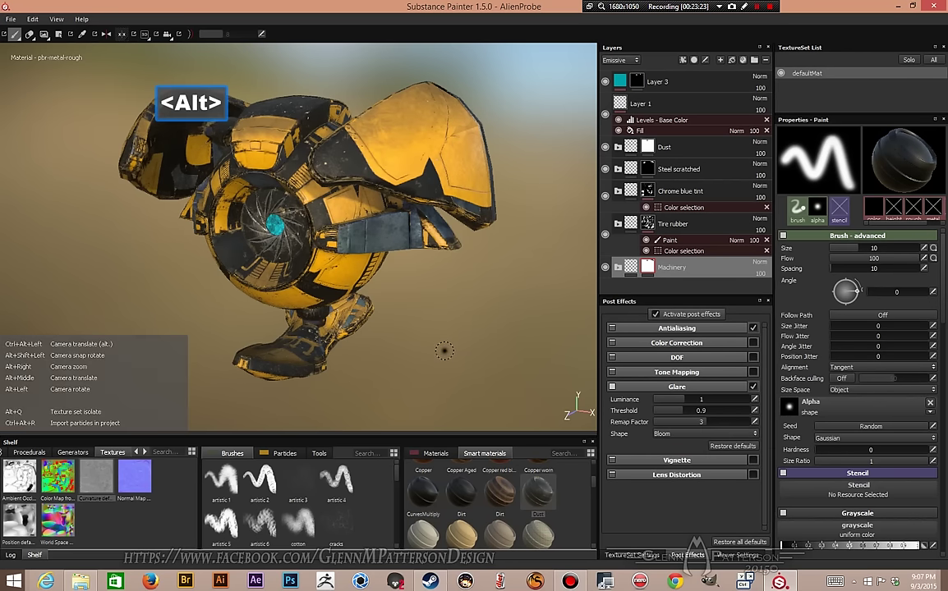
Step: Rotate the environment lighting and view the model from its other side, then deactivate the post effects and show the viewer settings
mouse_move(401, 324)
right_mouse_down("shift")
mouse_move(402, 359)
mouse_move(325, 360)
mouse_move(342, 359)
mouse_move(316, 322)
right_mouse_up("shift")
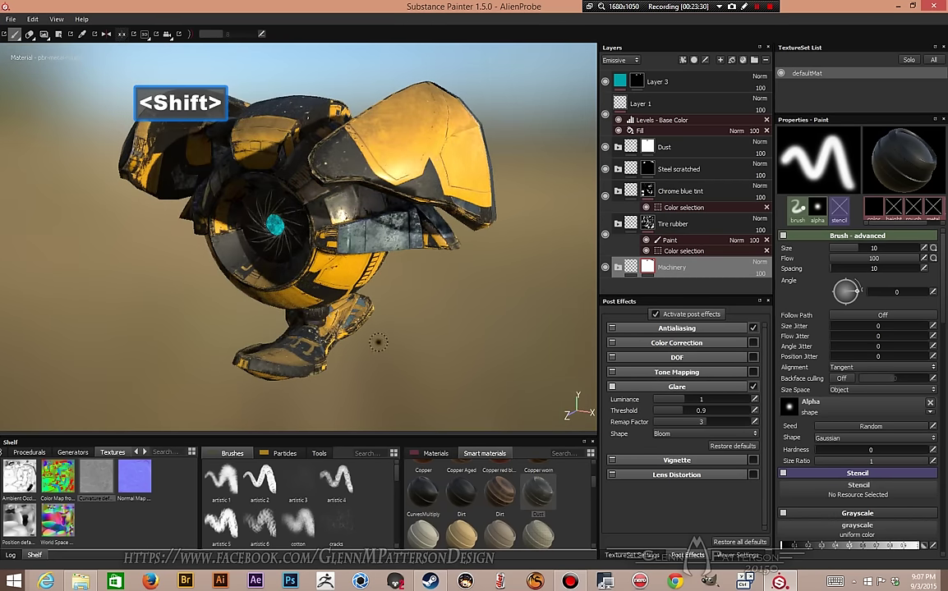
left_click_drag(398, 337, 506, 353, "alt")
right_click_drag(506, 353, 474, 351, "shift")
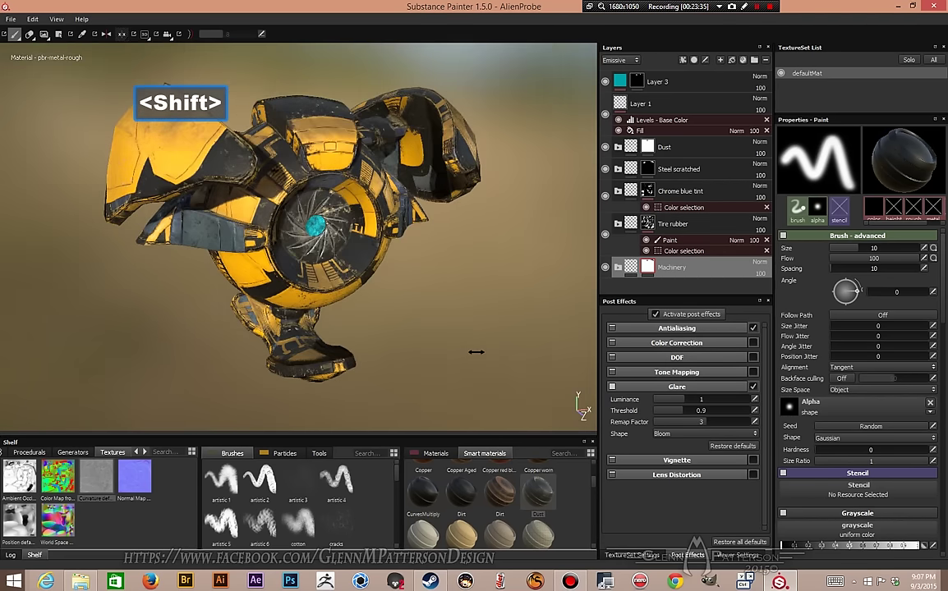
left_click(656, 314)
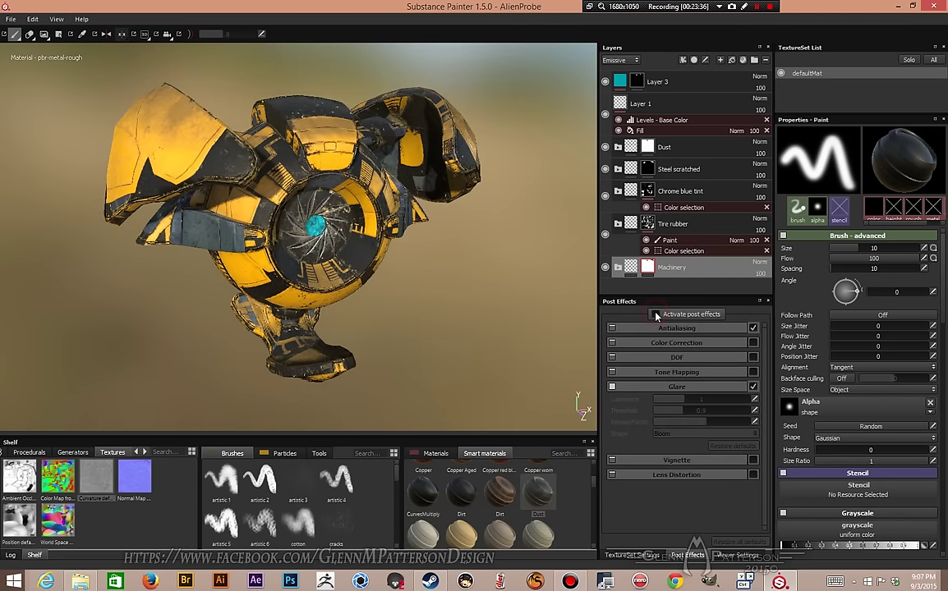
left_click(738, 556)
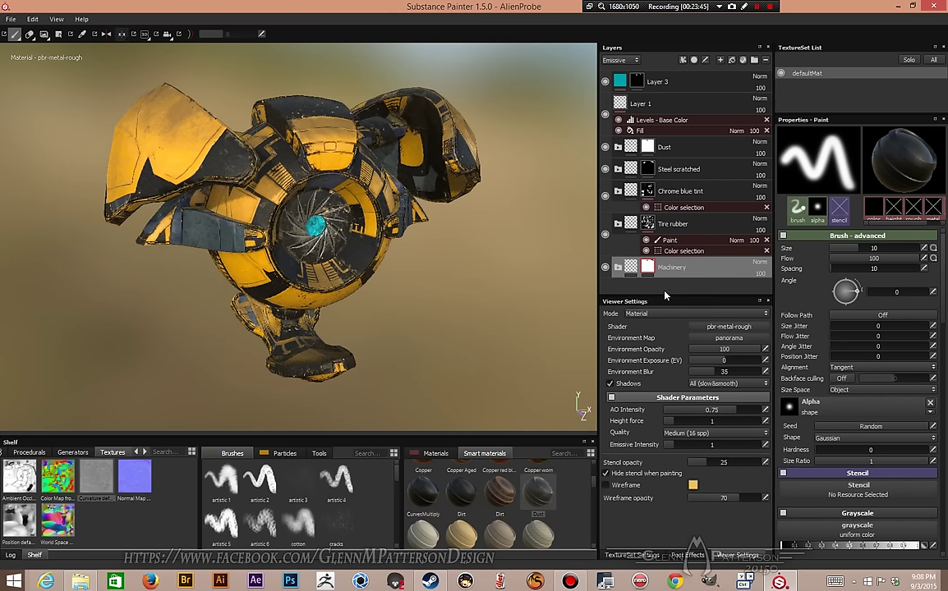
Step: Add a new paint layer and move it to the bottom of the layer stack, below Machinery
left_click(690, 86)
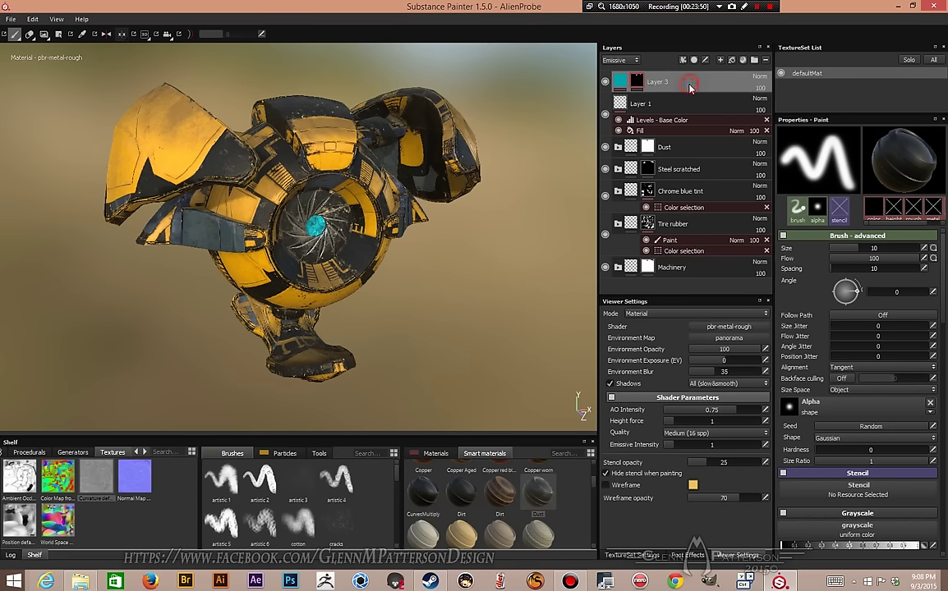
left_click(721, 63)
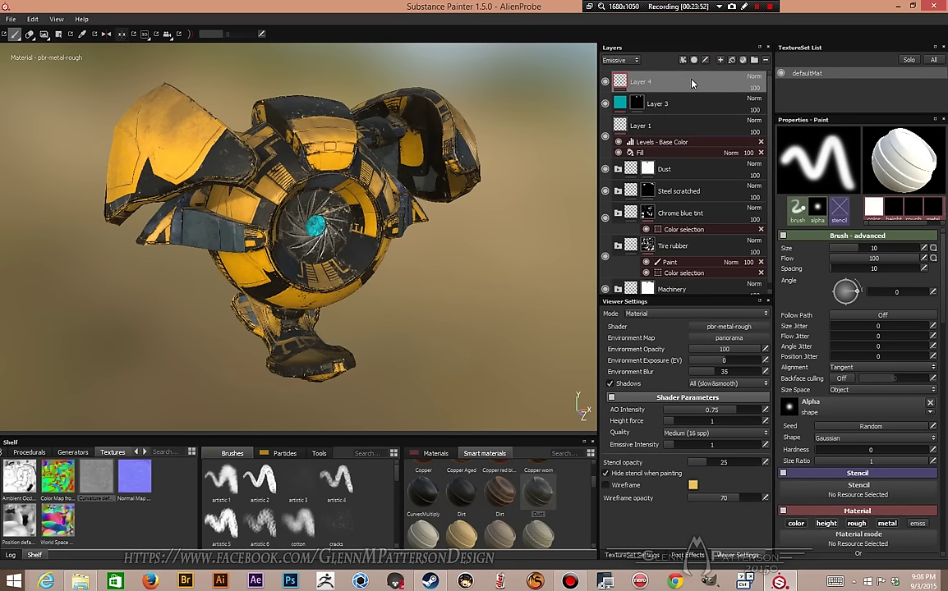
left_click_drag(673, 271, 679, 298)
scroll(649, 283, "down", 1)
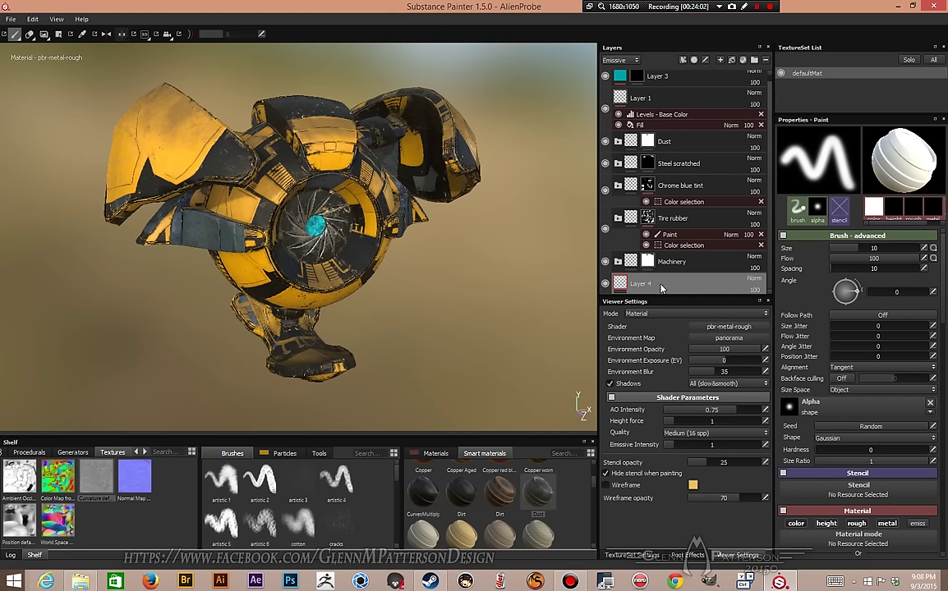
Step: Hide every layer above the new bottom layer, from Machinery up to Layer 3
left_click(605, 261)
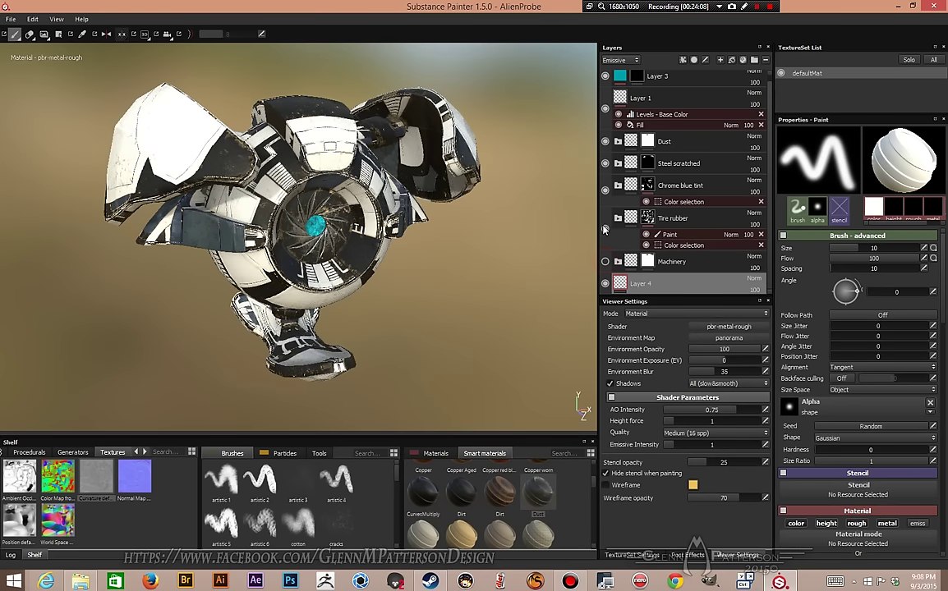
left_click(605, 228)
left_click(606, 189)
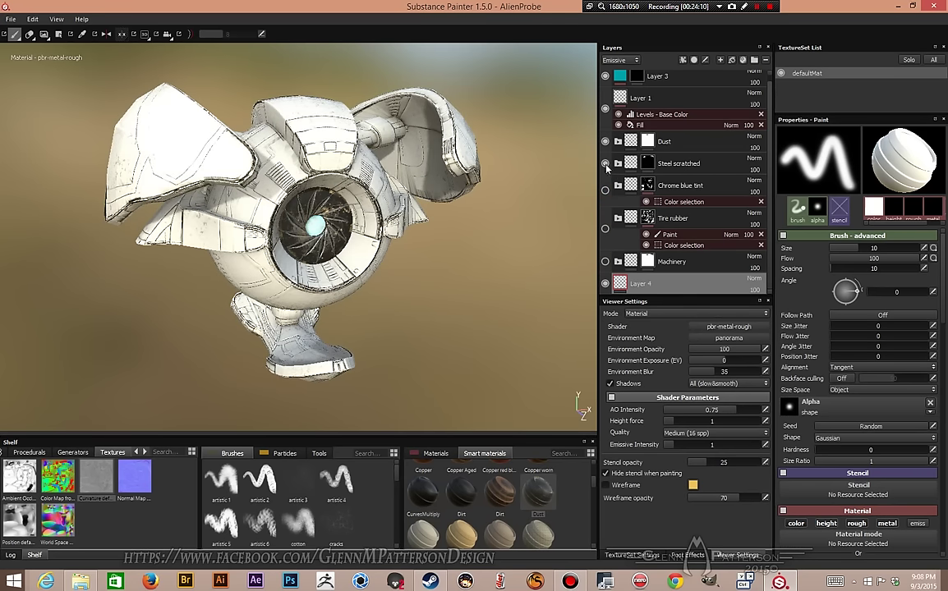
left_click(605, 163)
left_click(606, 141)
left_click(605, 109)
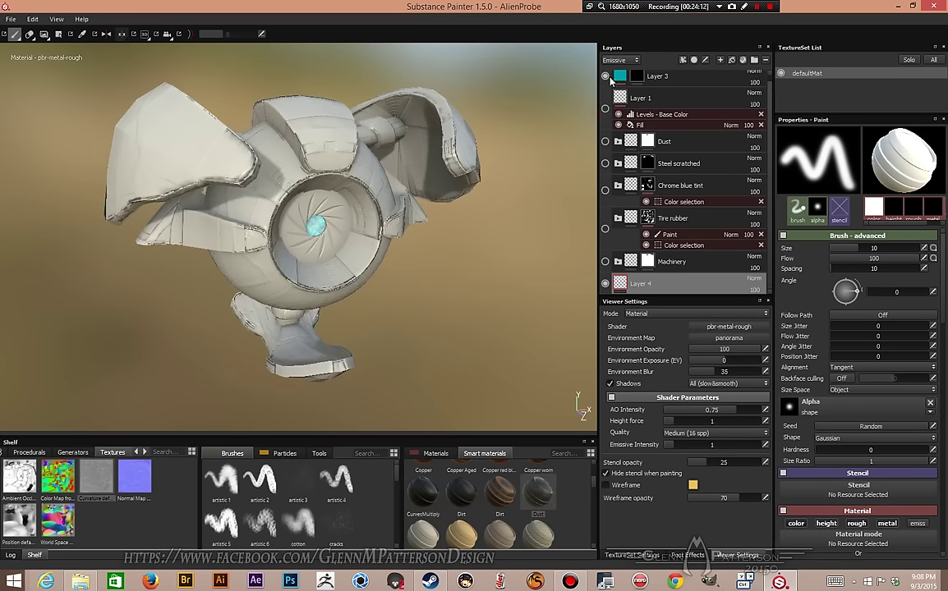
left_click(605, 75)
scroll(649, 86, "up", 1)
scroll(649, 94, "down", 1)
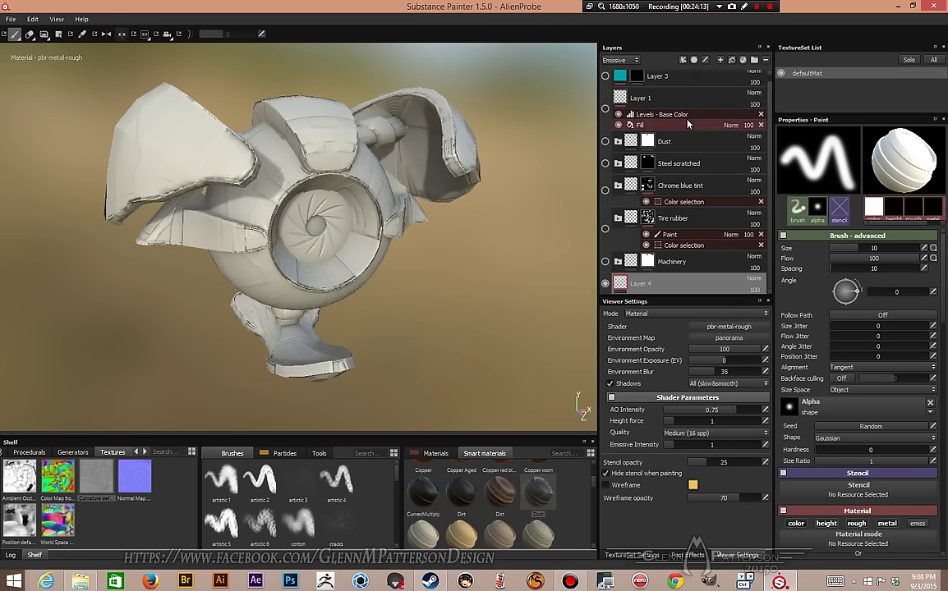
Step: Rename the new bottom layer as AO
double_click(643, 284)
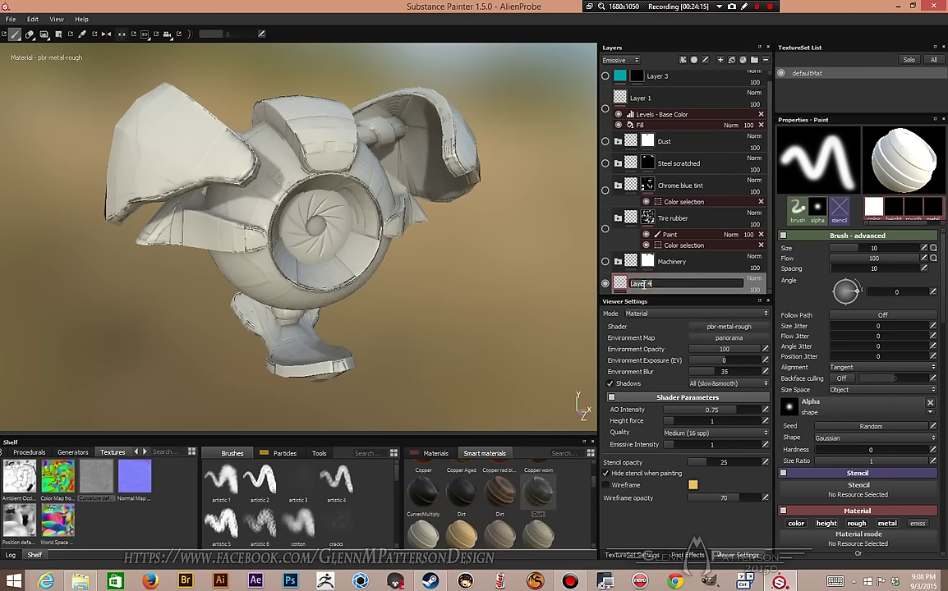
key("shift")
type("AO")
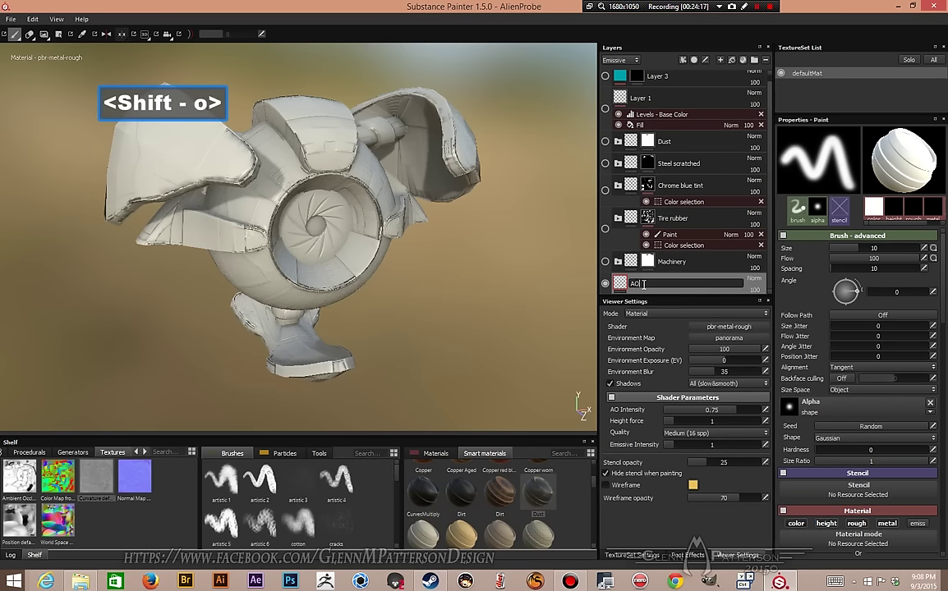
key("Return")
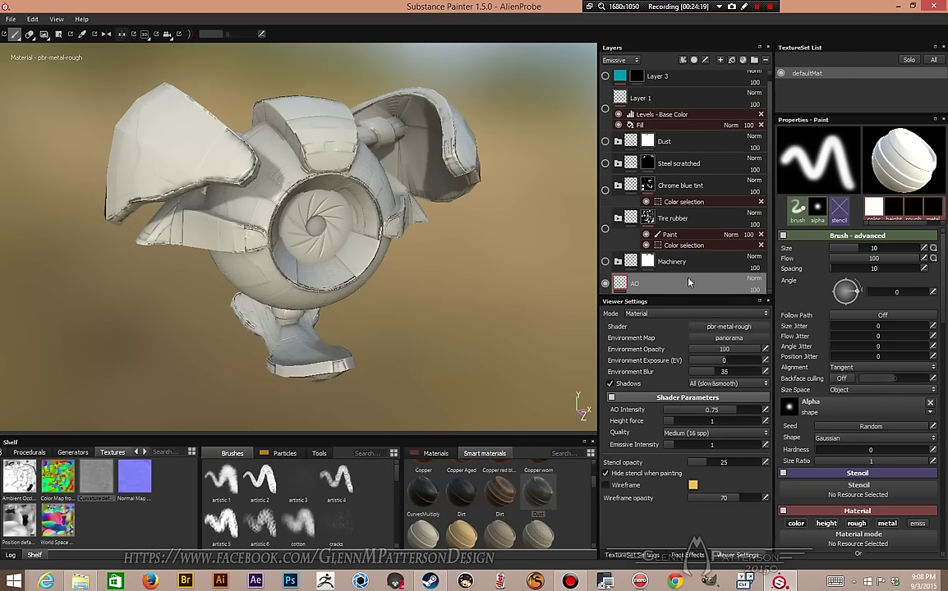
Step: Add a fill effect to the AO layer, limited to the color channel, using the mesh's Ambient Occlusion Map as base color
right_click(679, 290)
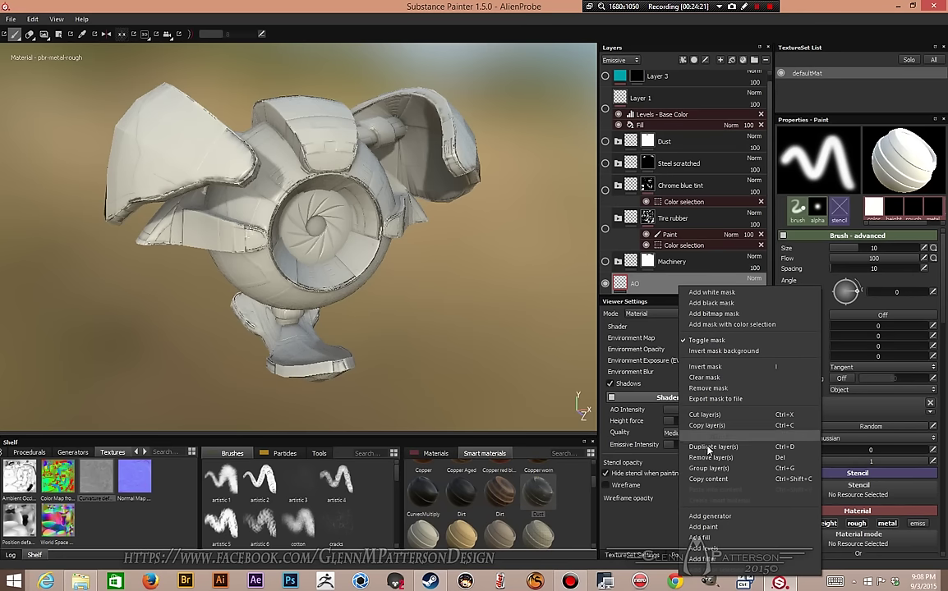
left_click(698, 538)
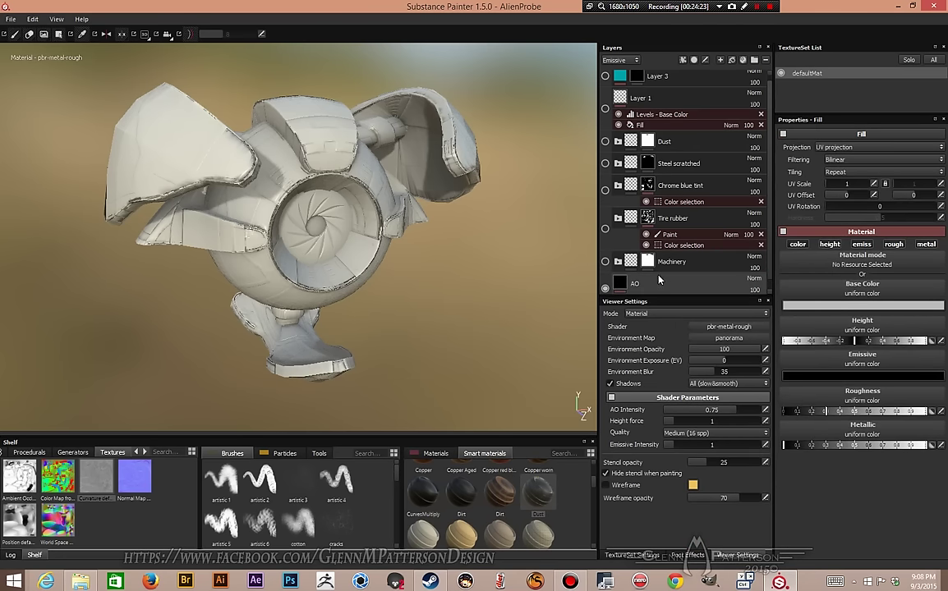
left_click(830, 243)
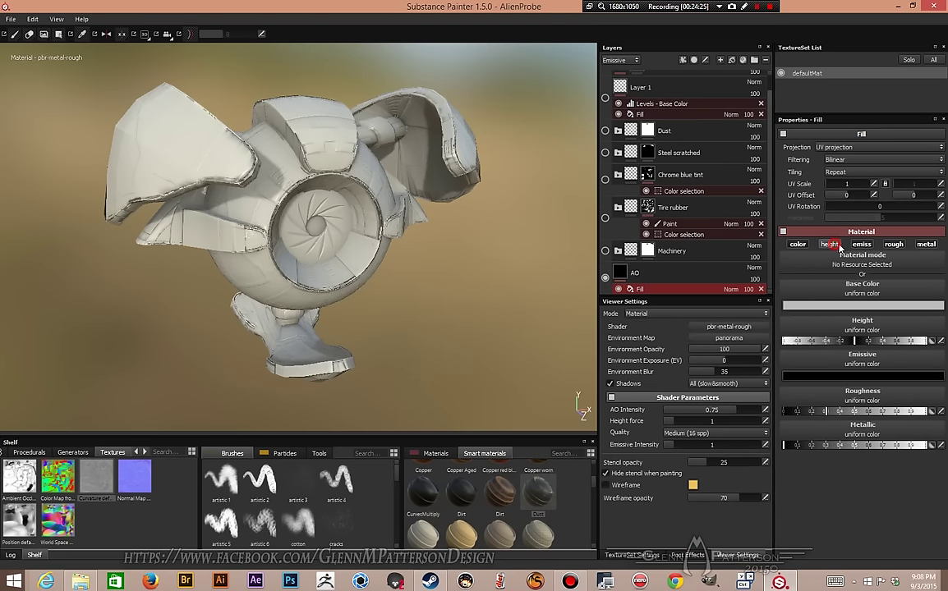
left_click(860, 244)
left_click(893, 244)
left_click(925, 243)
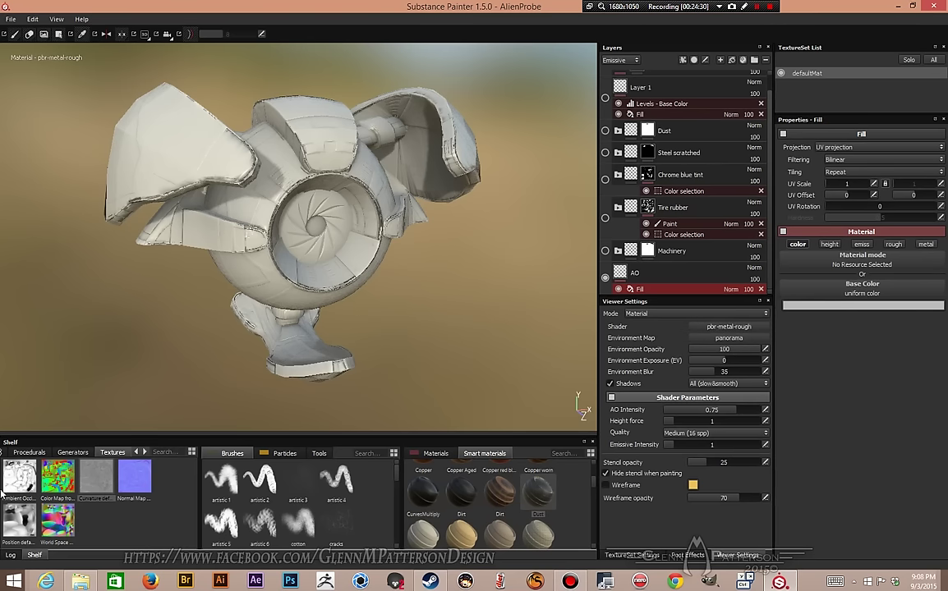
mouse_move(12, 482)
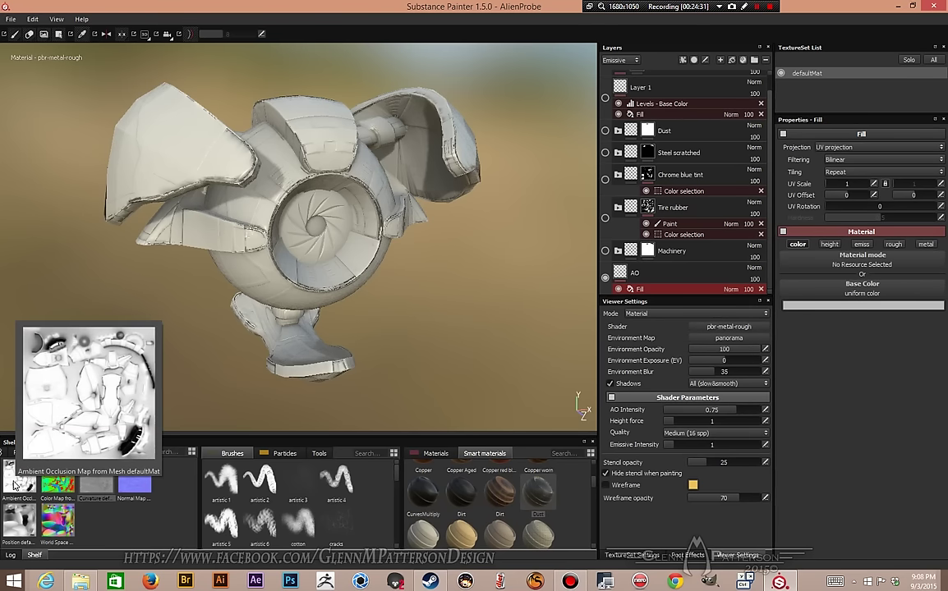
left_click_drag(12, 485, 851, 293)
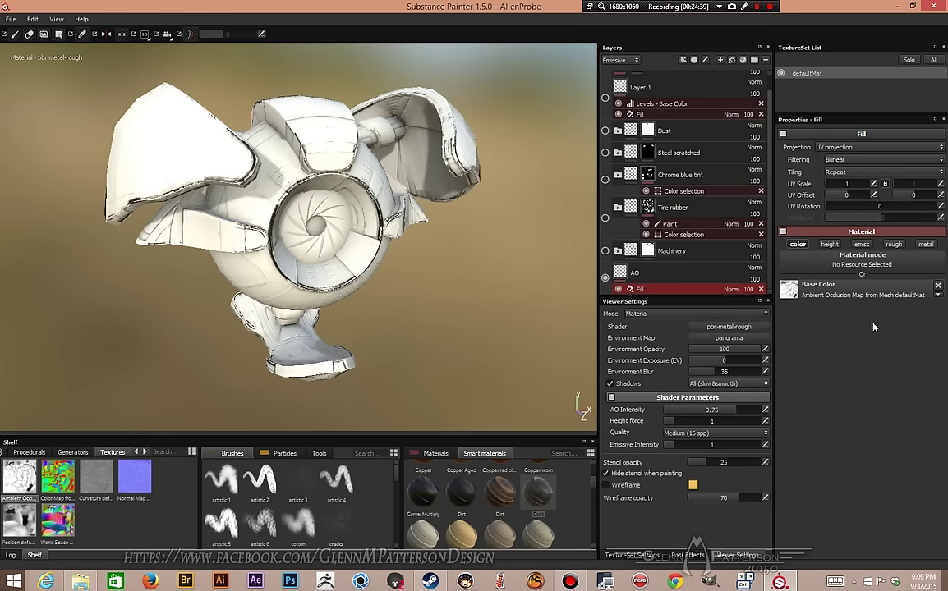
Step: Duplicate the AO layer and rename the copy as Curves
left_click(654, 278)
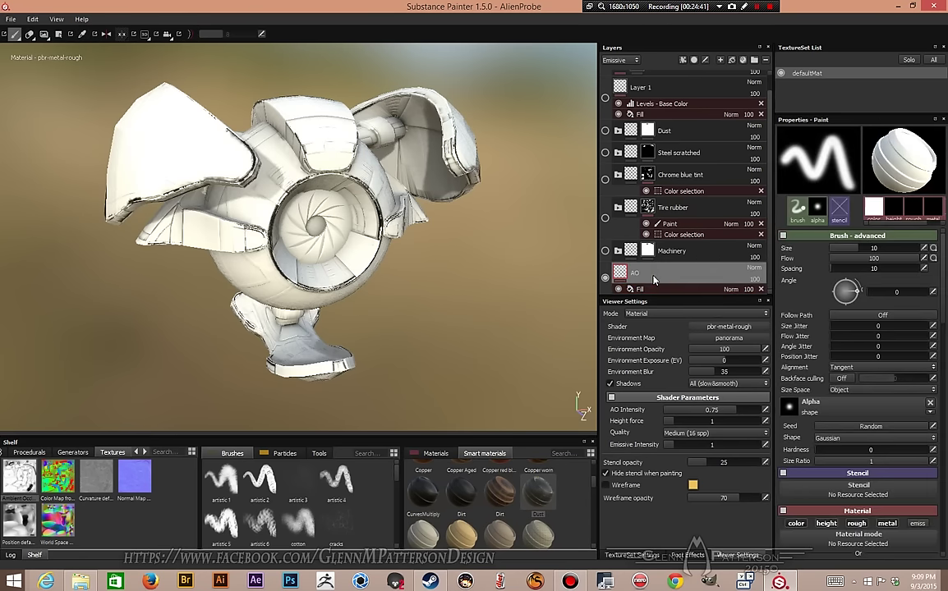
right_click(654, 278)
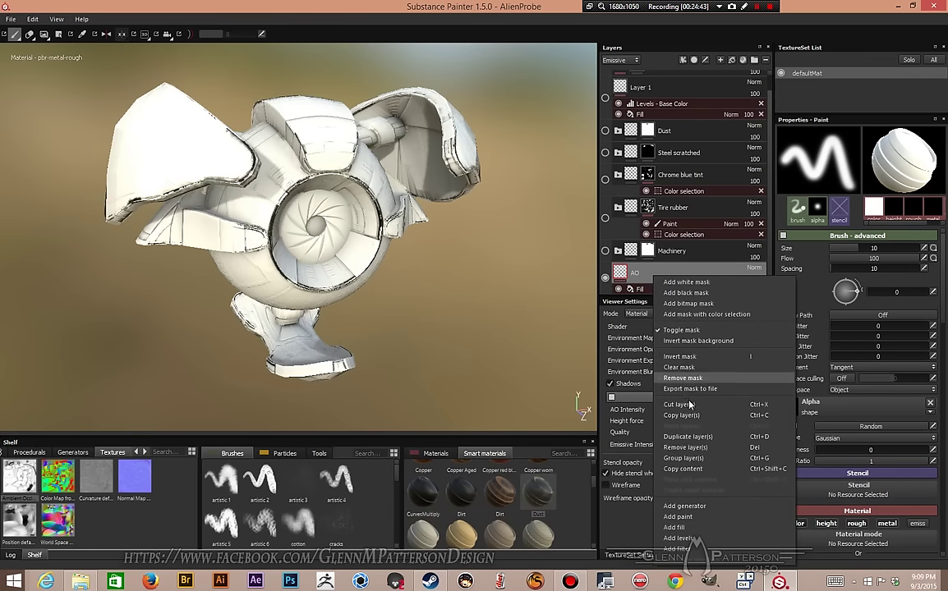
left_click(693, 441)
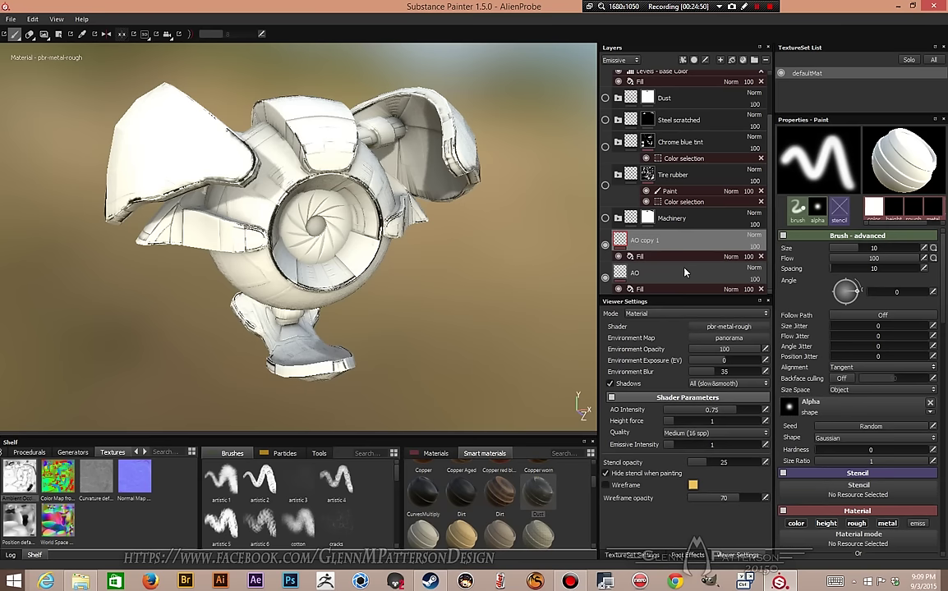
double_click(649, 240)
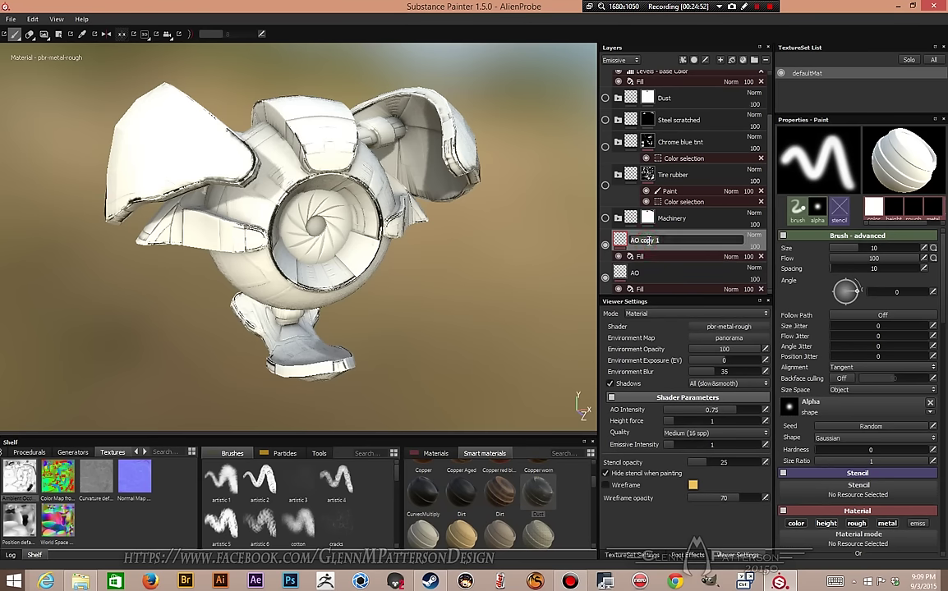
type("Curv")
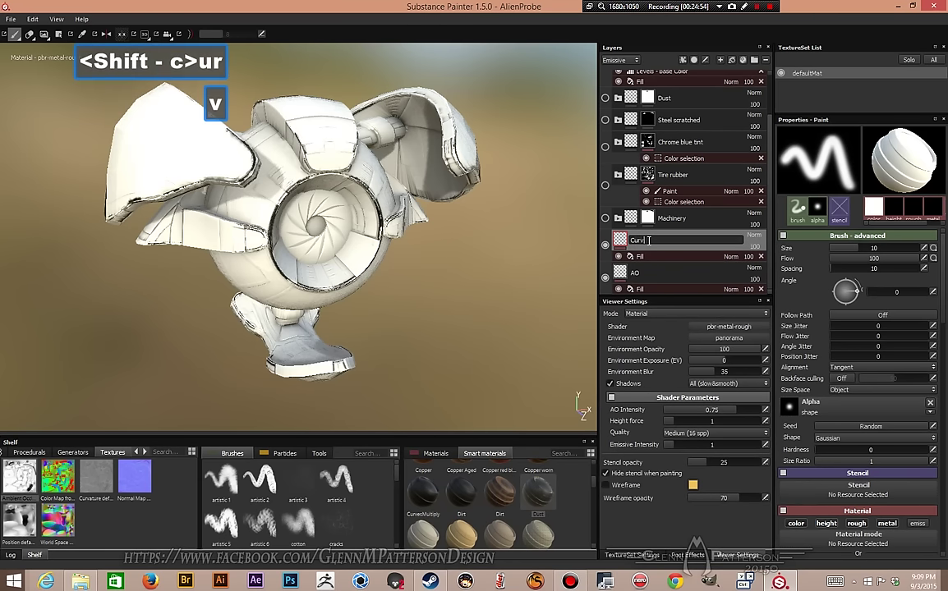
type("es")
key("Return")
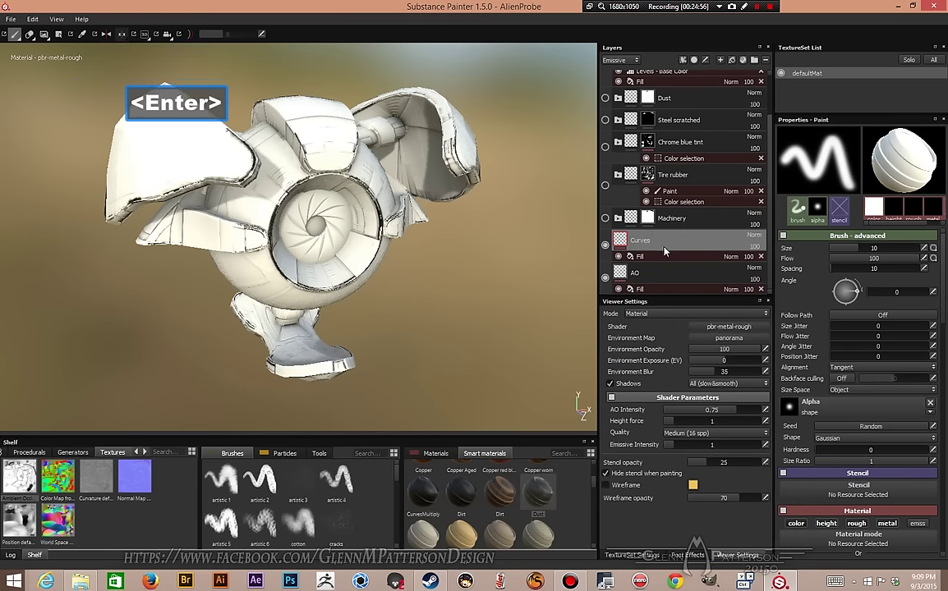
Step: Replace the base color map in the Curves layer's fill with the Curvature defaultMat texture
left_click(664, 256)
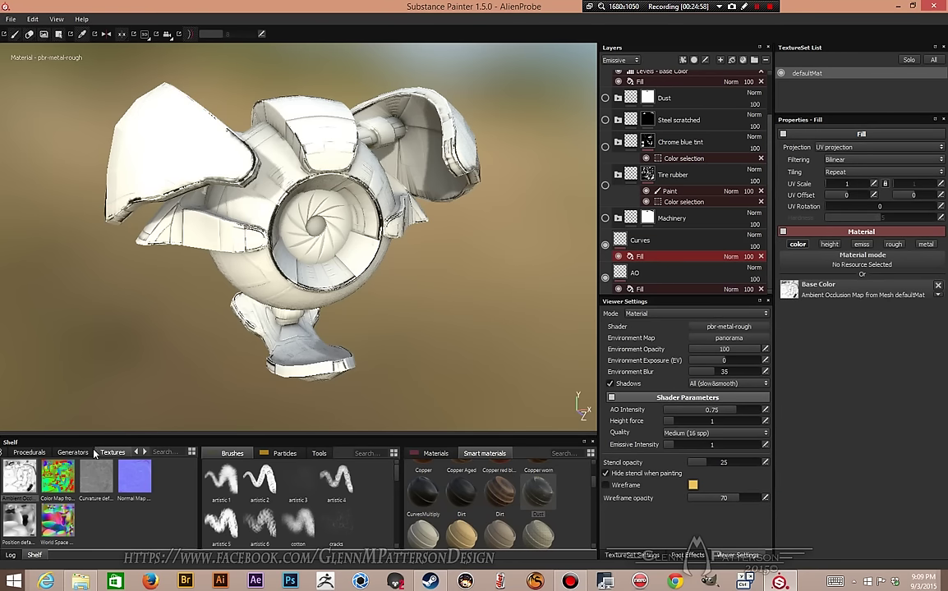
left_click_drag(97, 476, 854, 293)
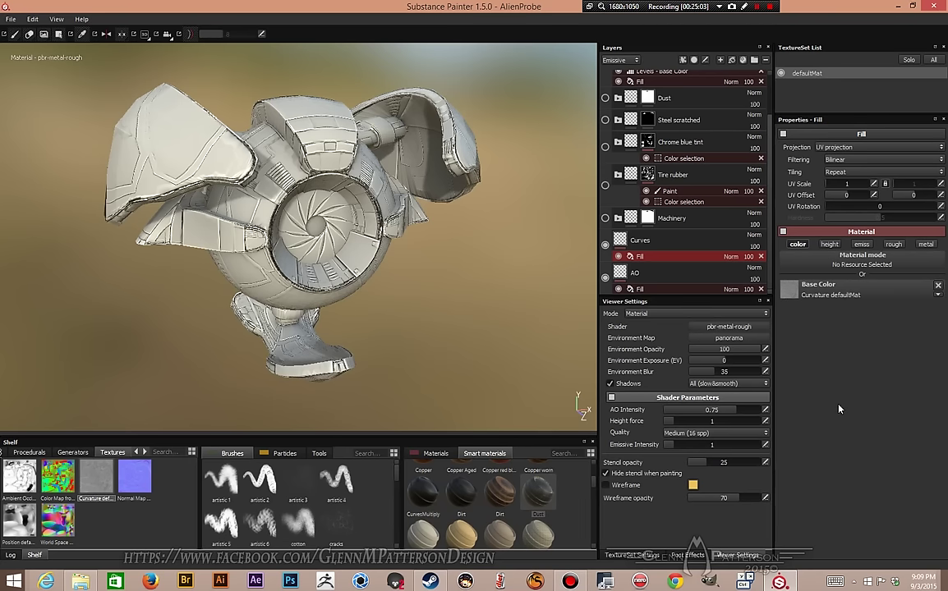
Step: Make all the hidden layers from Machinery up to Layer 3 visible again
left_click(605, 217)
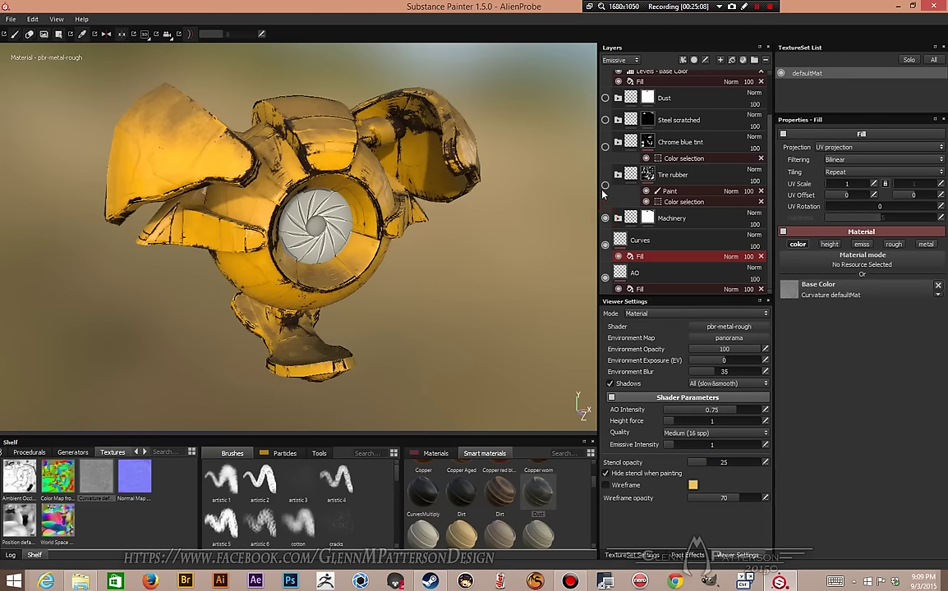
left_click(605, 185)
left_click(605, 146)
left_click(605, 120)
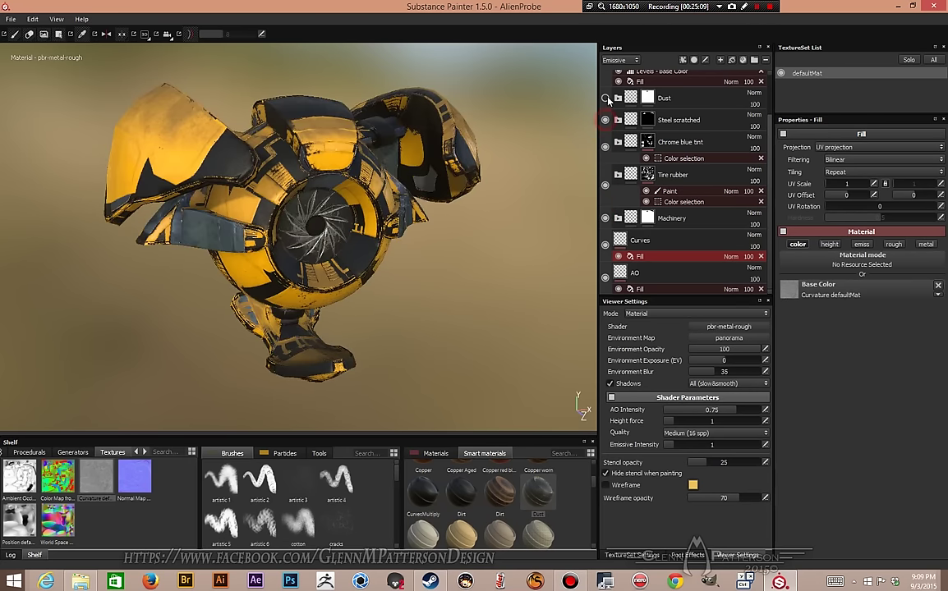
left_click(605, 98)
scroll(609, 99, "up", 2)
left_click(605, 114)
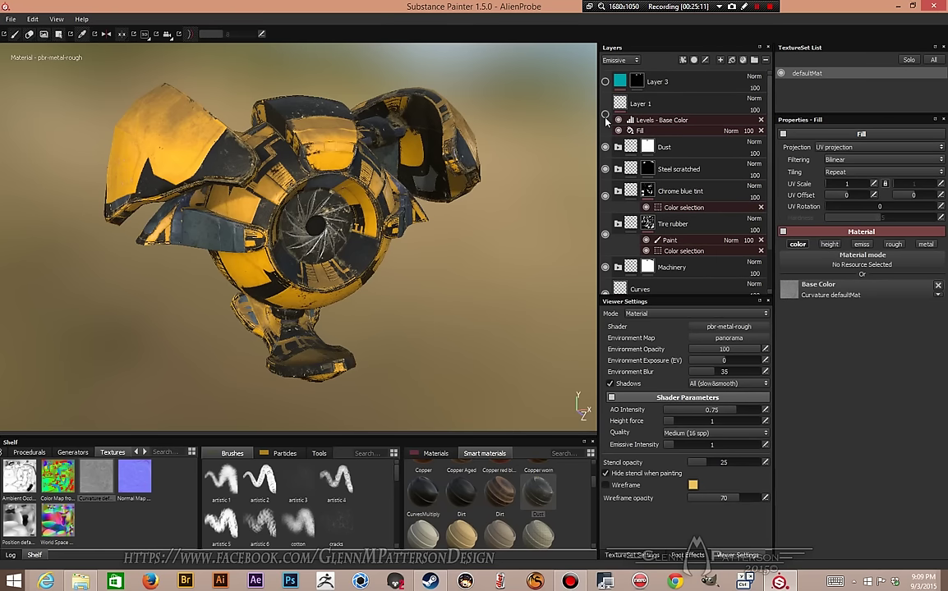
left_click(605, 81)
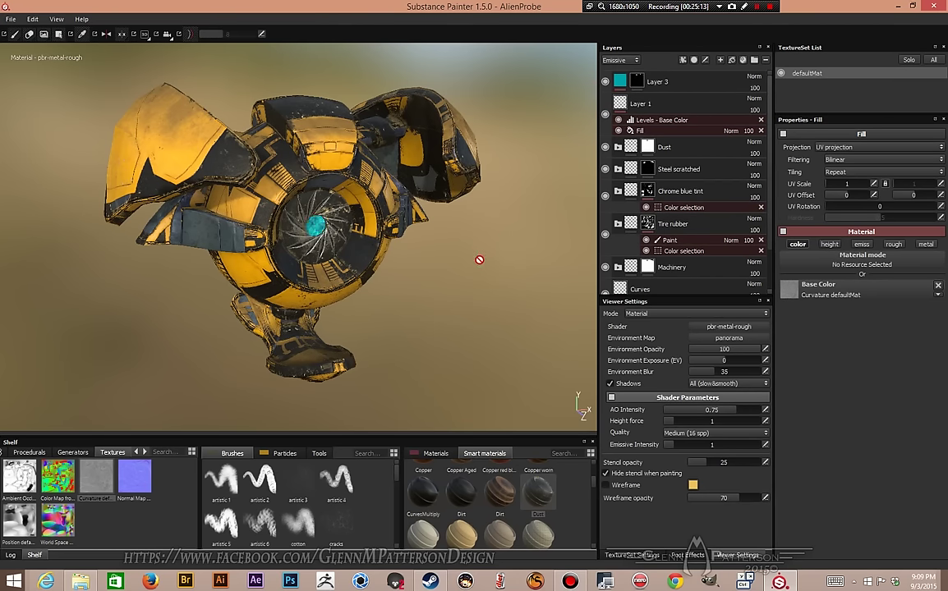
Step: Save the project
key("ctrl")
key("ctrl+s")
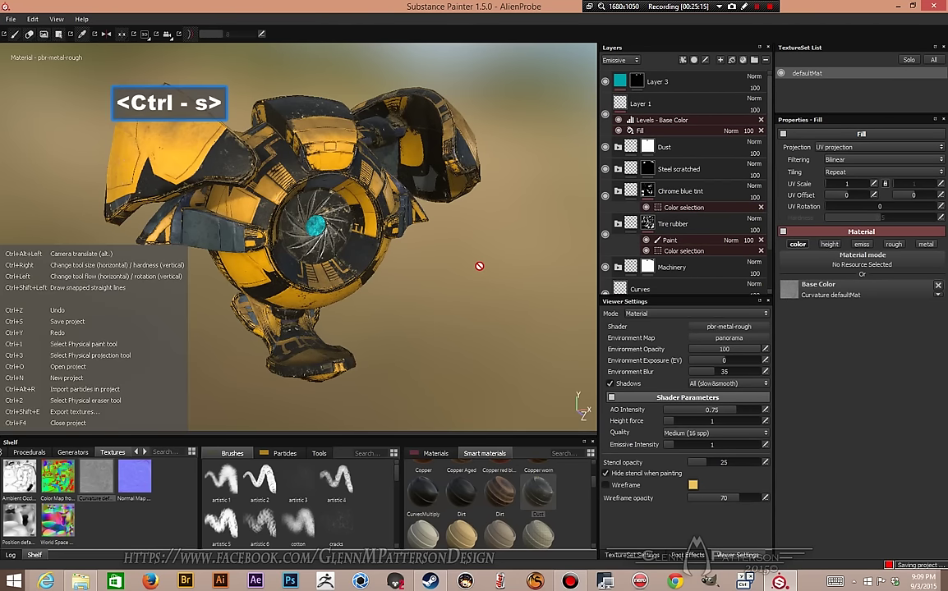
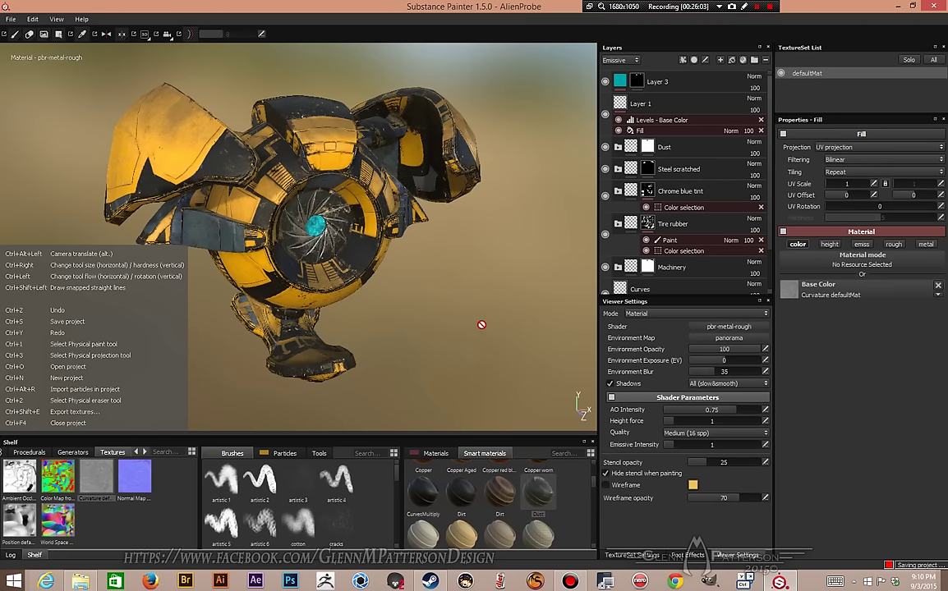
key("F9")
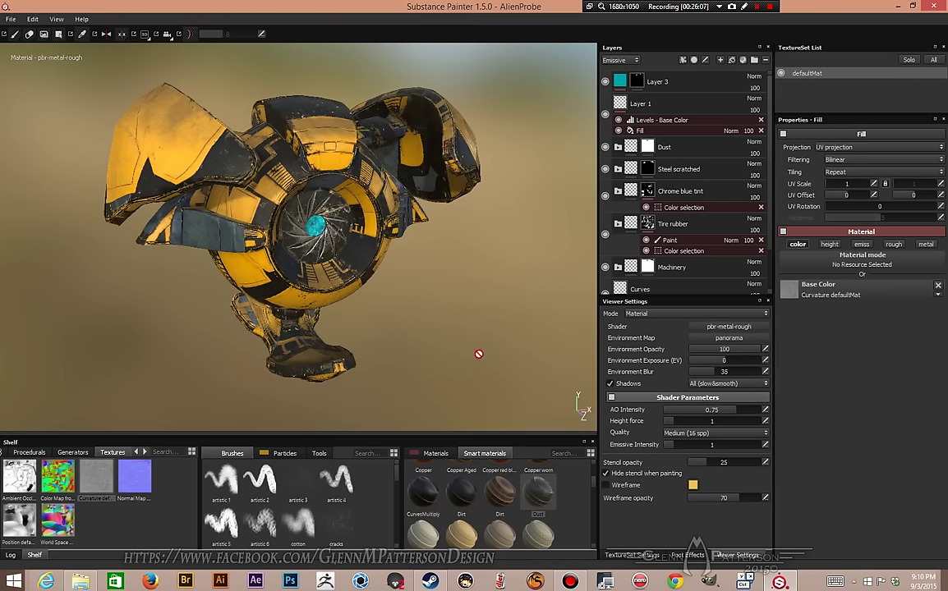
Step: Increase the texture set's size to 4096
left_click_drag(480, 343, 318, 314, "alt")
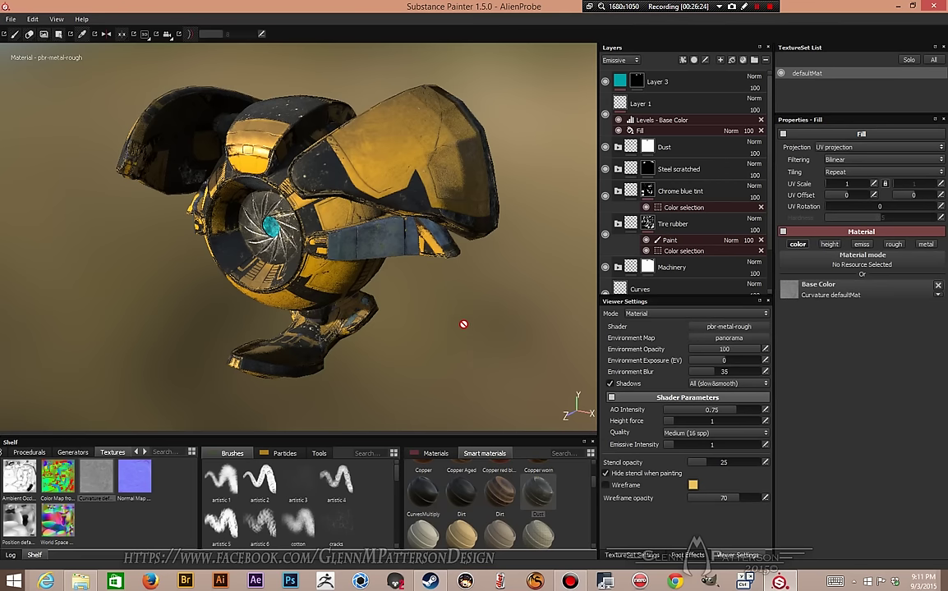
scroll(711, 271, "down", 2)
scroll(711, 271, "up", 2)
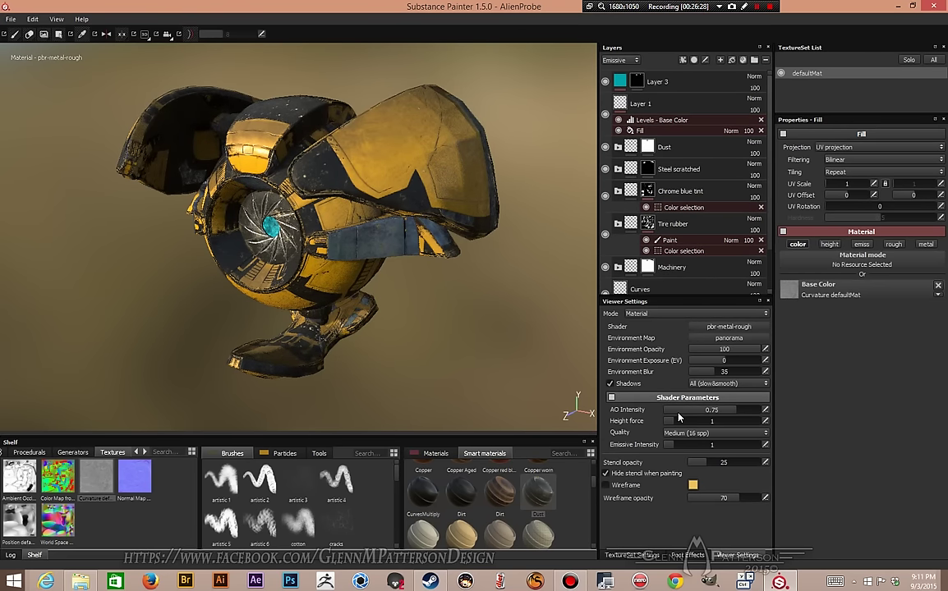
left_click(631, 555)
left_click(642, 345)
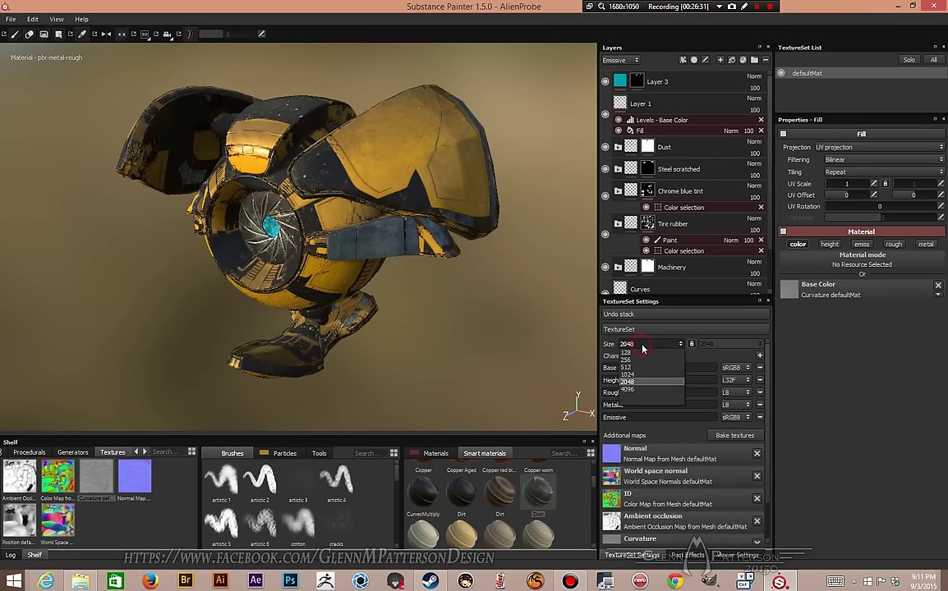
left_click(648, 391)
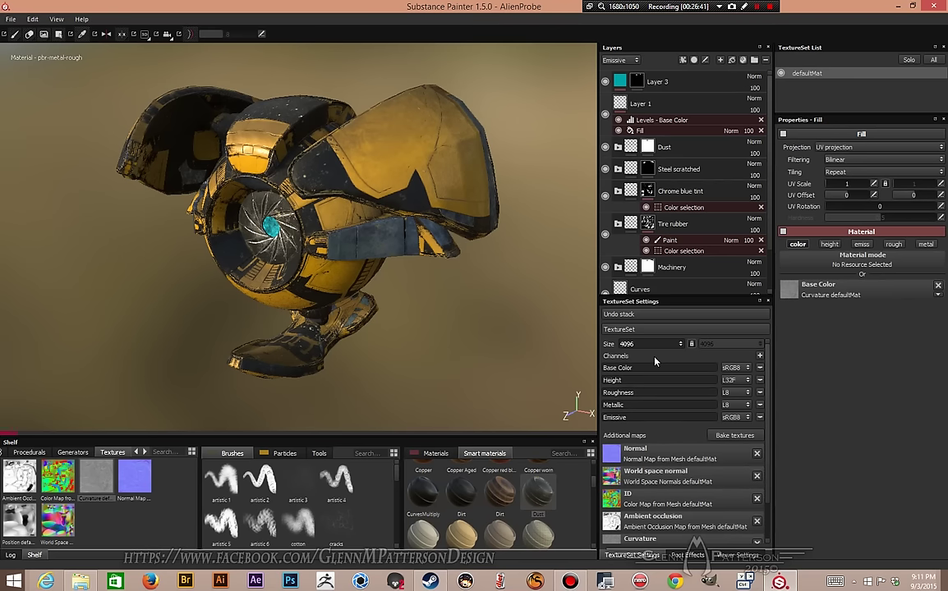
key("F9")
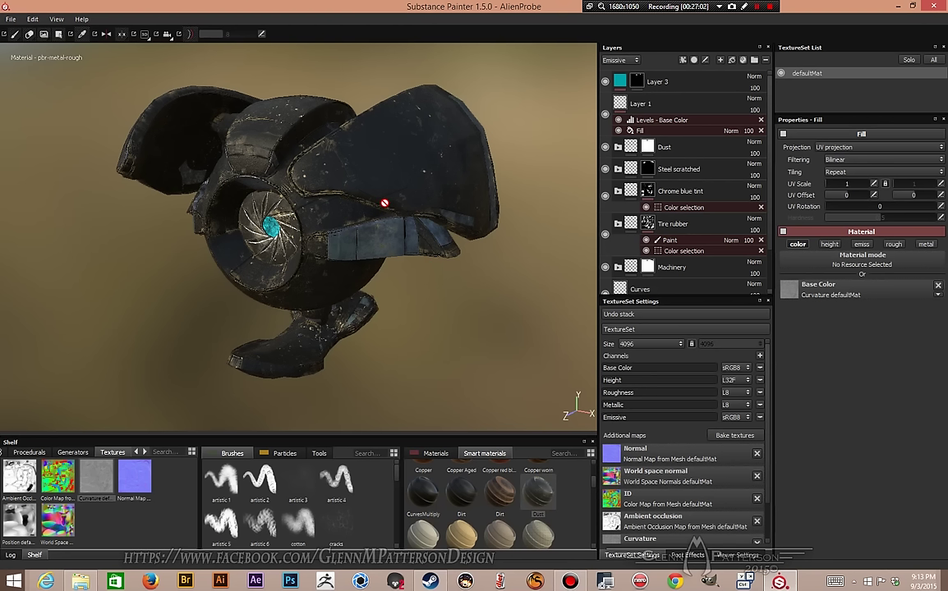
Step: Fill the clicked face at the eye's centre in Layer 3's mask using the Geometry Decal tool, and return to the paint brush
left_click(637, 82)
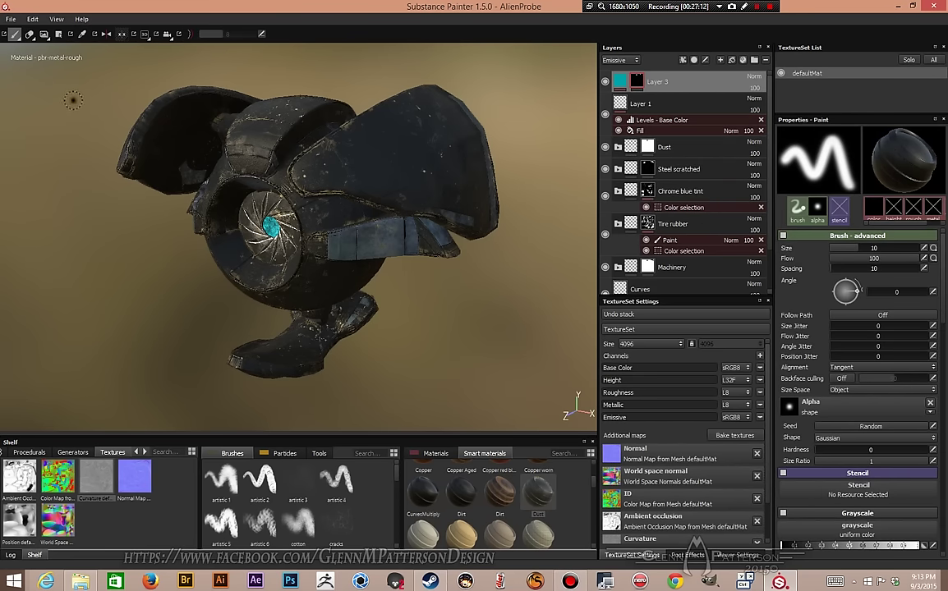
left_click(58, 34)
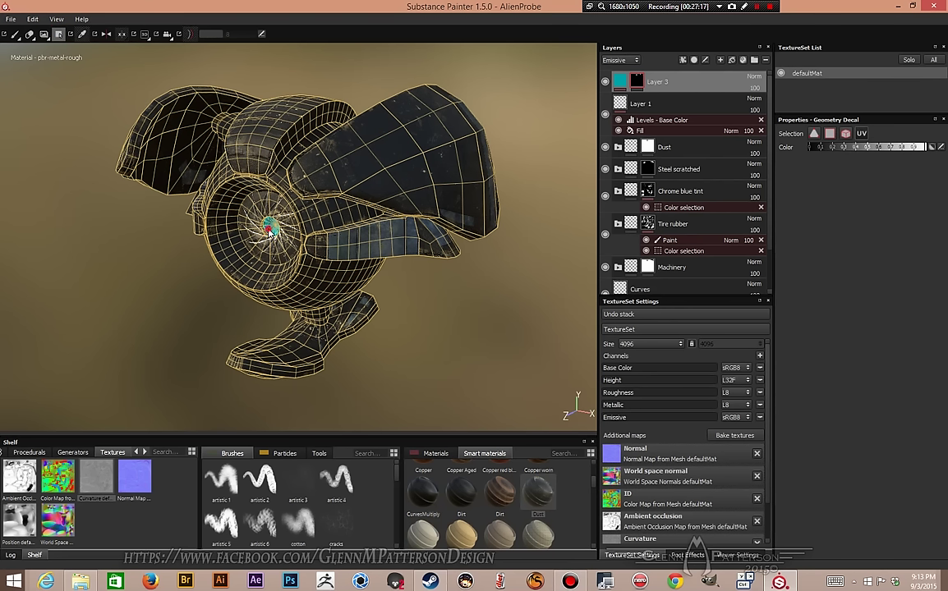
left_click(270, 232)
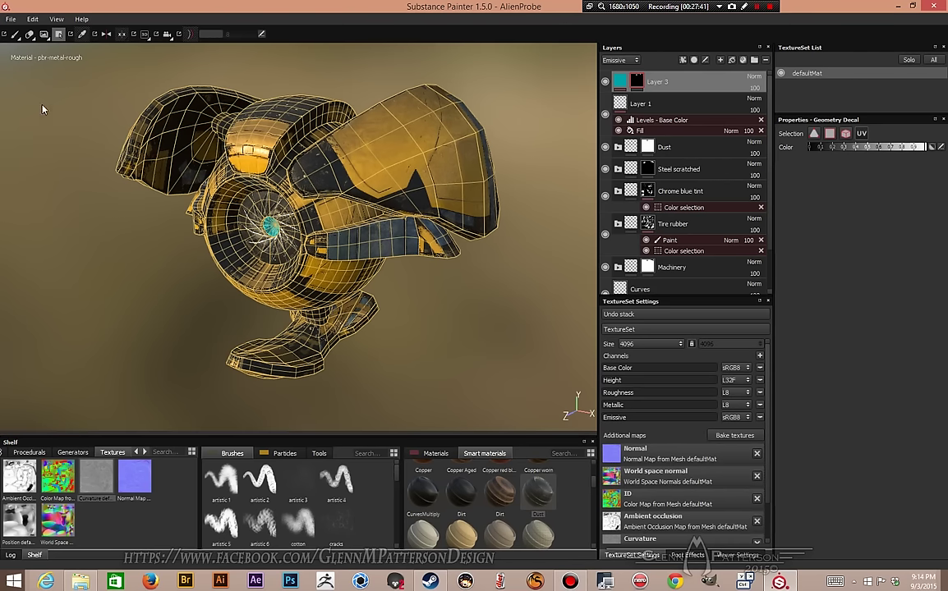
left_click(15, 34)
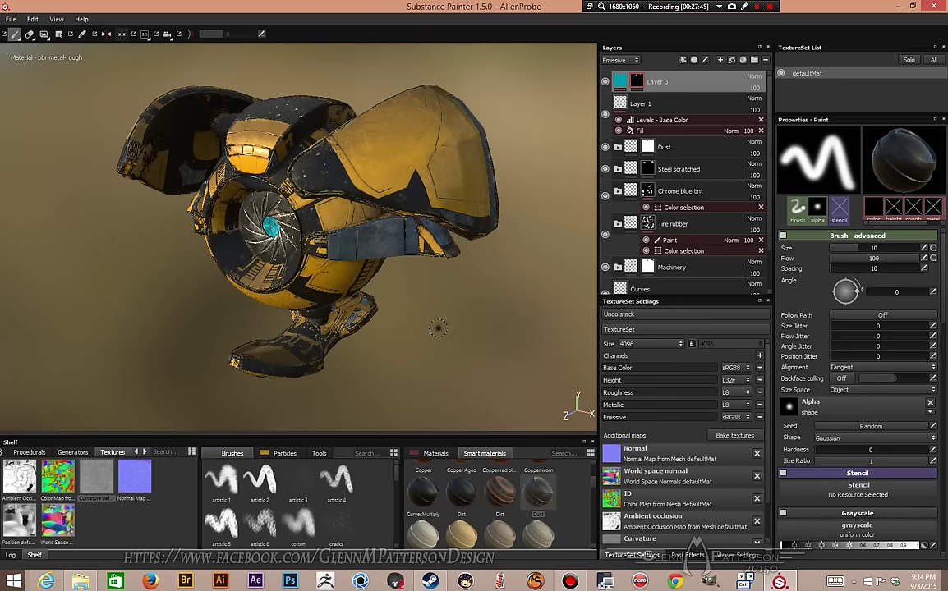
Step: Rotate the environment lighting around the probe
key("alt")
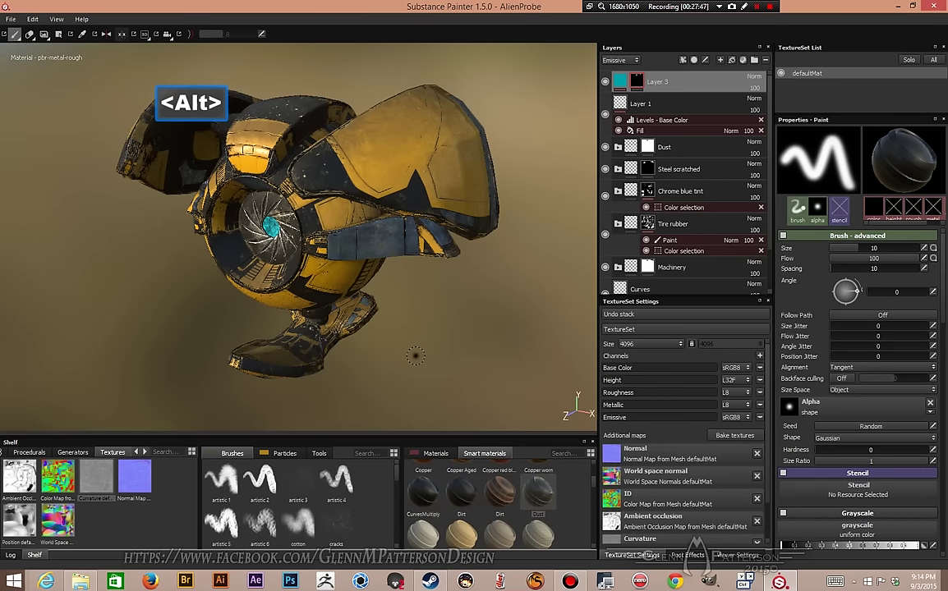
left_click_drag(455, 354, 376, 361, "alt")
scroll(364, 271, "up", 5)
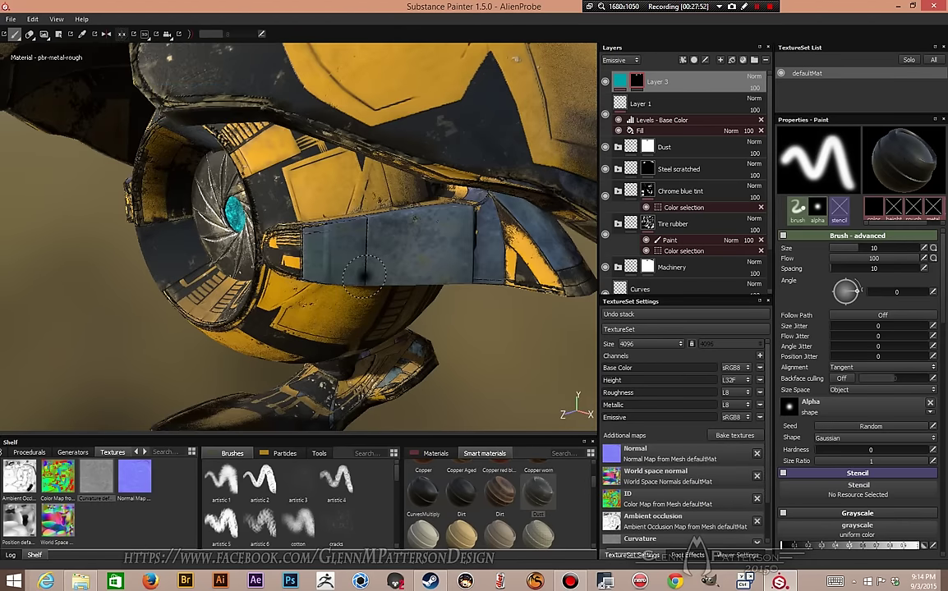
key("shift")
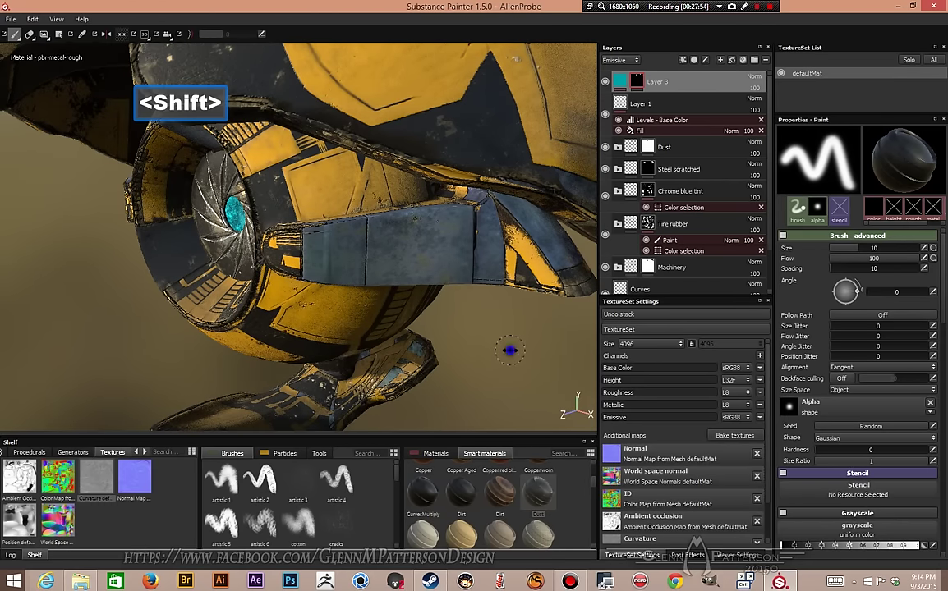
right_click_drag(509, 350, 345, 340, "shift")
key("shift")
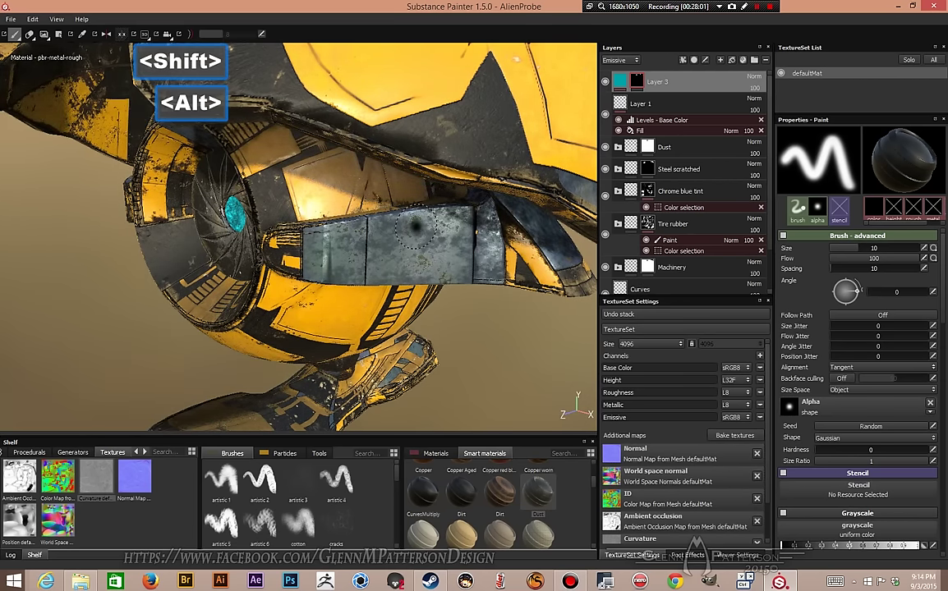
Step: Examine the probe's wing panels, eye and body surfaces from several angles under the rotated lighting
left_click_drag(344, 340, 394, 312, "alt")
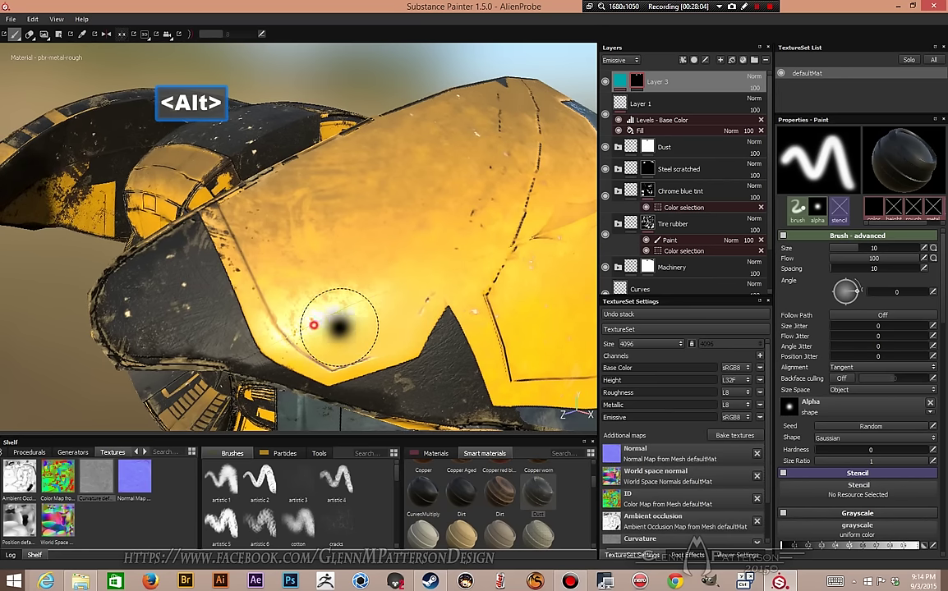
mouse_move(338, 321)
left_mouse_down("alt")
mouse_move(374, 317)
mouse_move(351, 268)
mouse_move(362, 322)
left_mouse_up("alt")
scroll(362, 323, "down", 5, "alt")
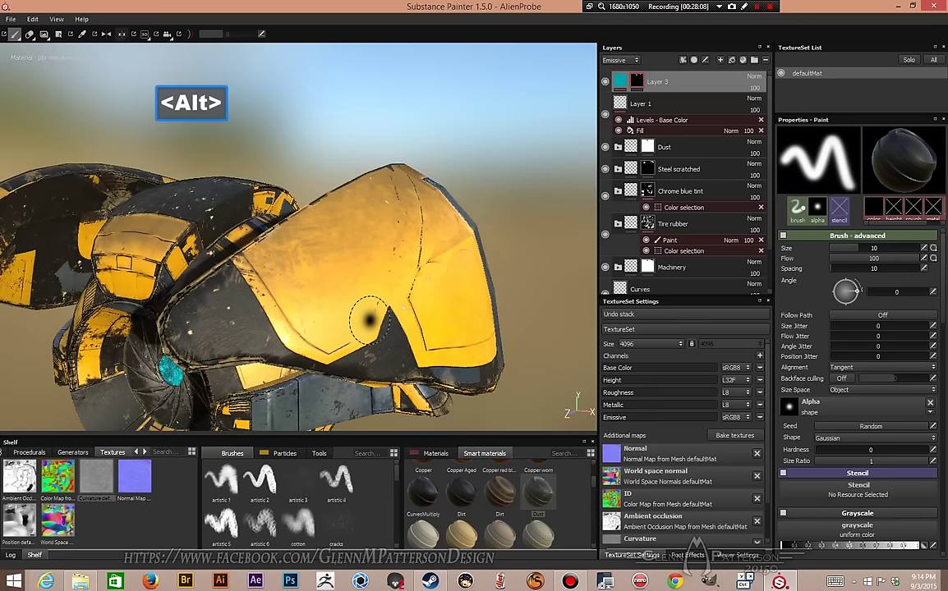
middle_click_drag(337, 292, 401, 263, "alt")
left_click_drag(401, 262, 386, 200, "alt")
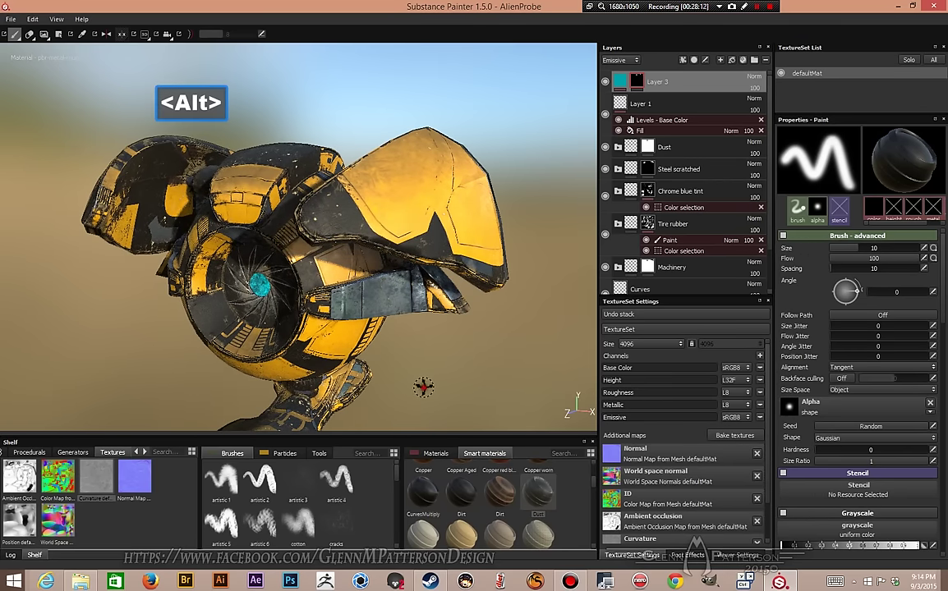
left_click_drag(343, 323, 427, 362, "alt")
middle_click_drag(427, 361, 495, 398, "alt")
left_click_drag(495, 397, 429, 395, "alt")
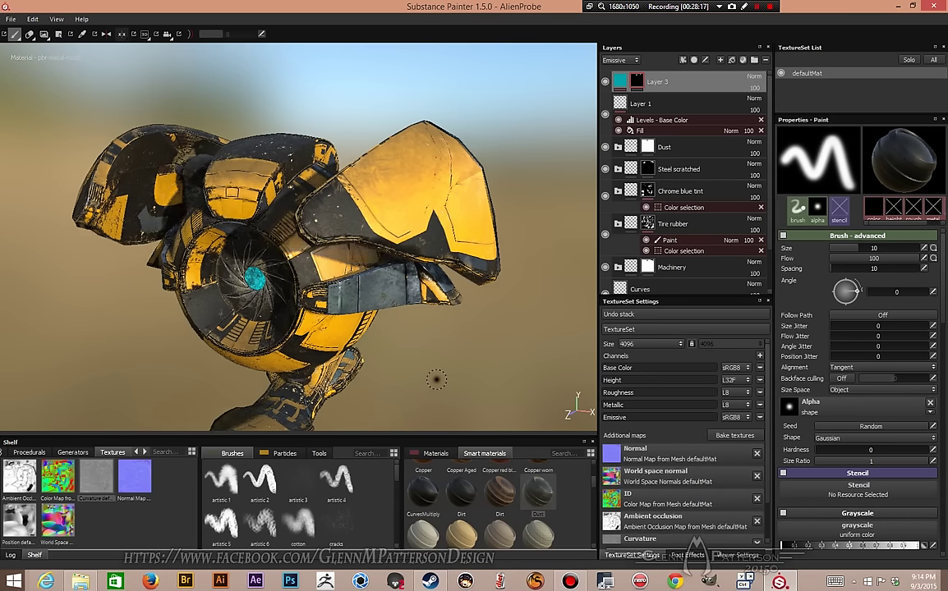
Step: Start a texture export with the Document channels + Normal configuration, targeting the AlienProbe folder inside the export directory
left_click(10, 19)
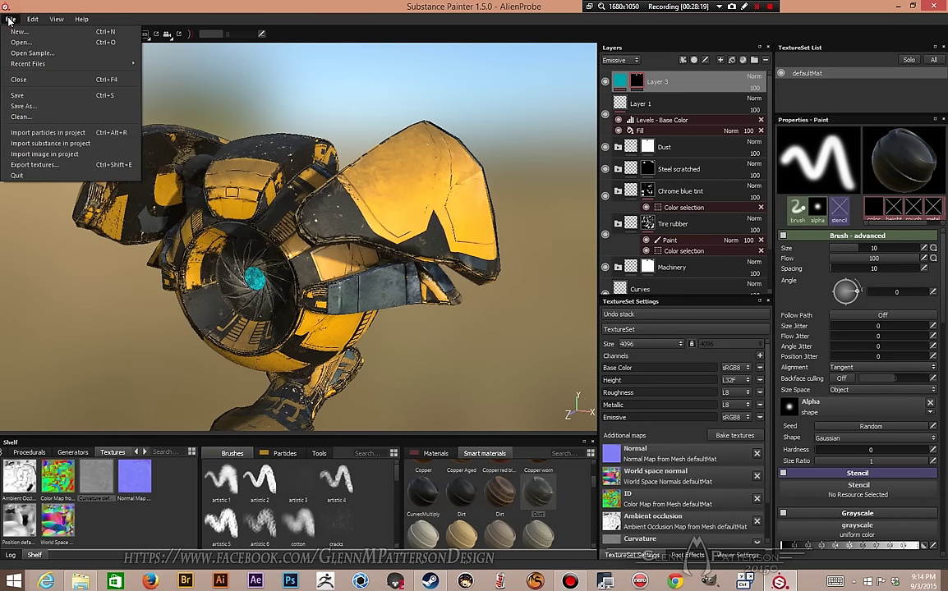
left_click(38, 164)
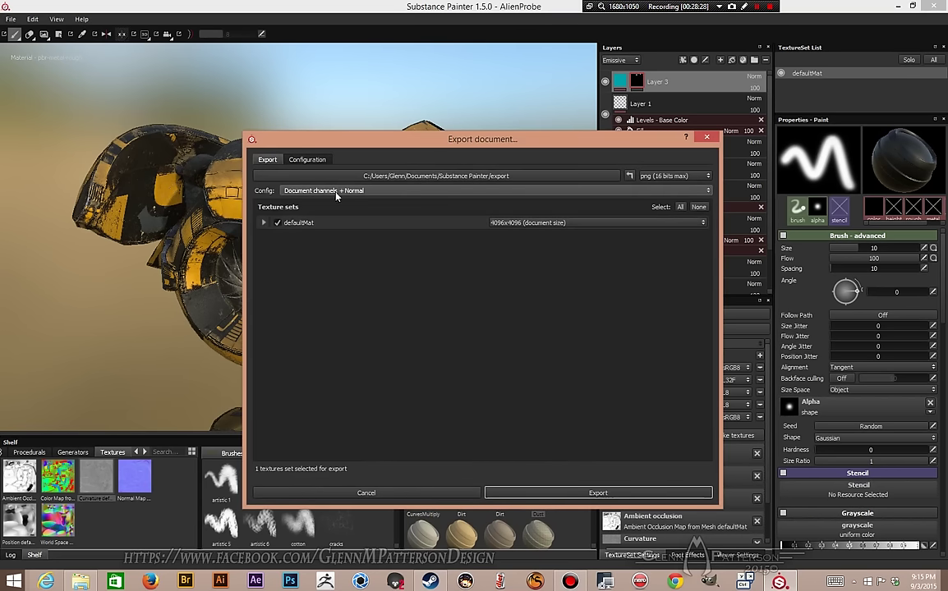
left_click(376, 191)
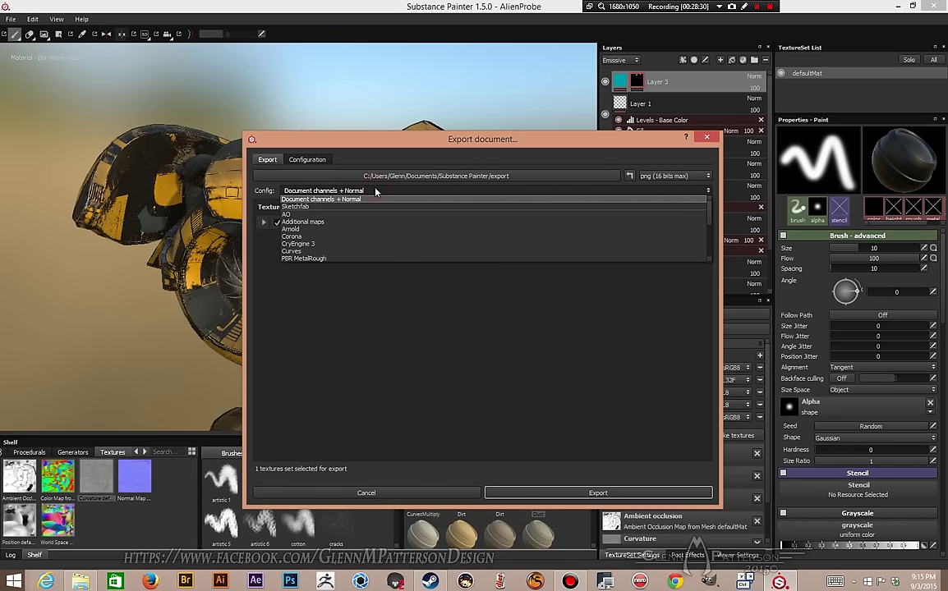
left_click(375, 191)
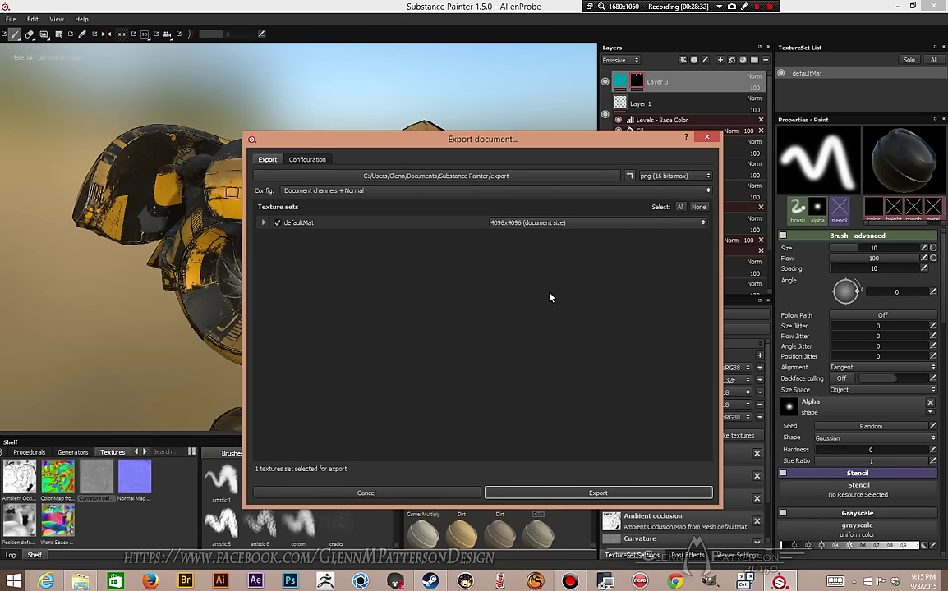
left_click(628, 176)
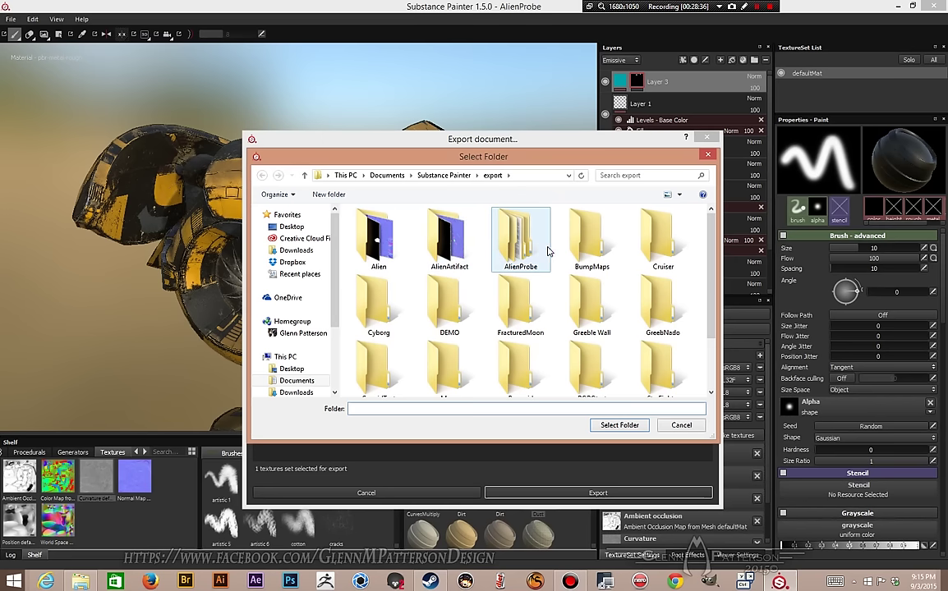
double_click(520, 238)
left_click(620, 426)
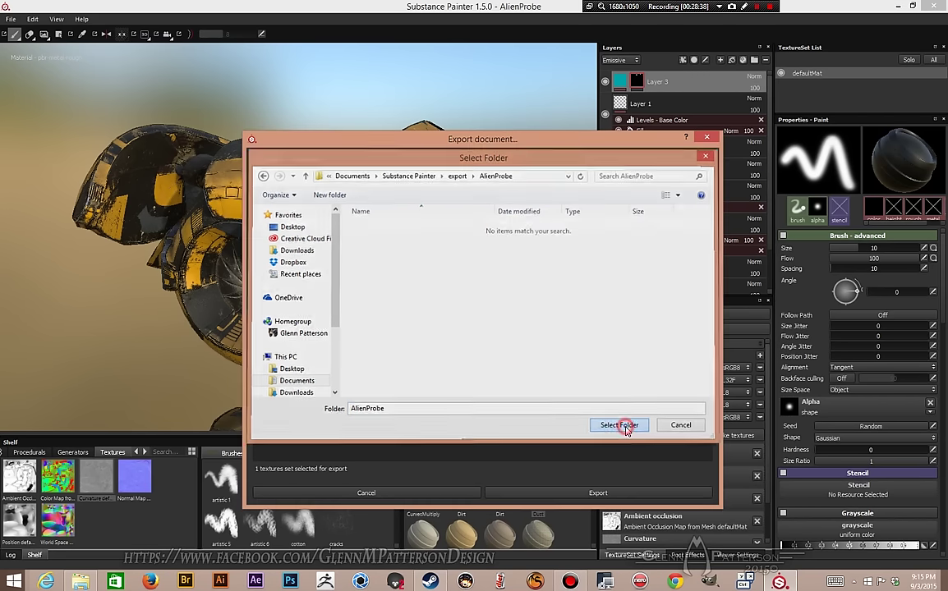
Step: Export the defaultMat textures as jpeg (8 bits max) at the 4096x4096 document size
left_click(661, 177)
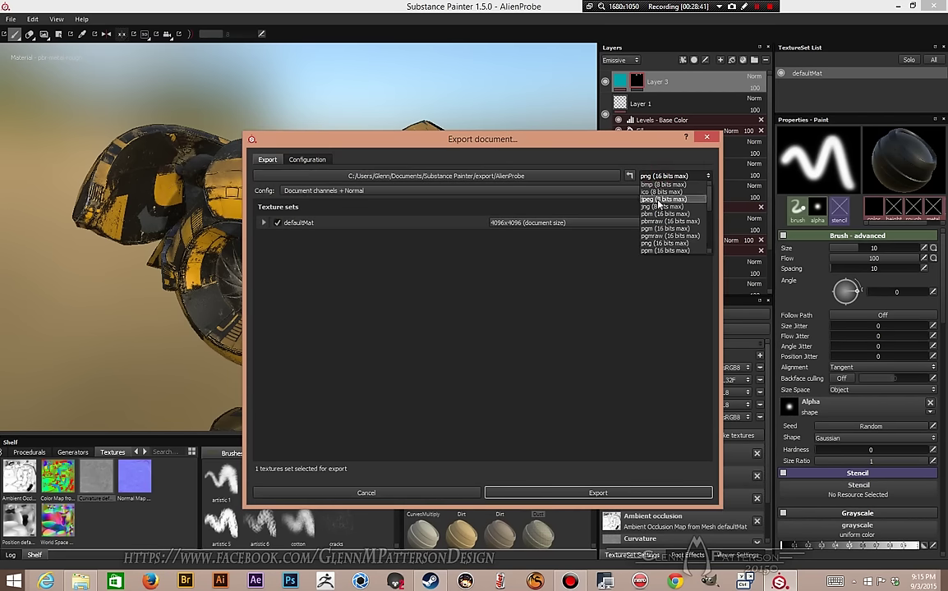
left_click(659, 200)
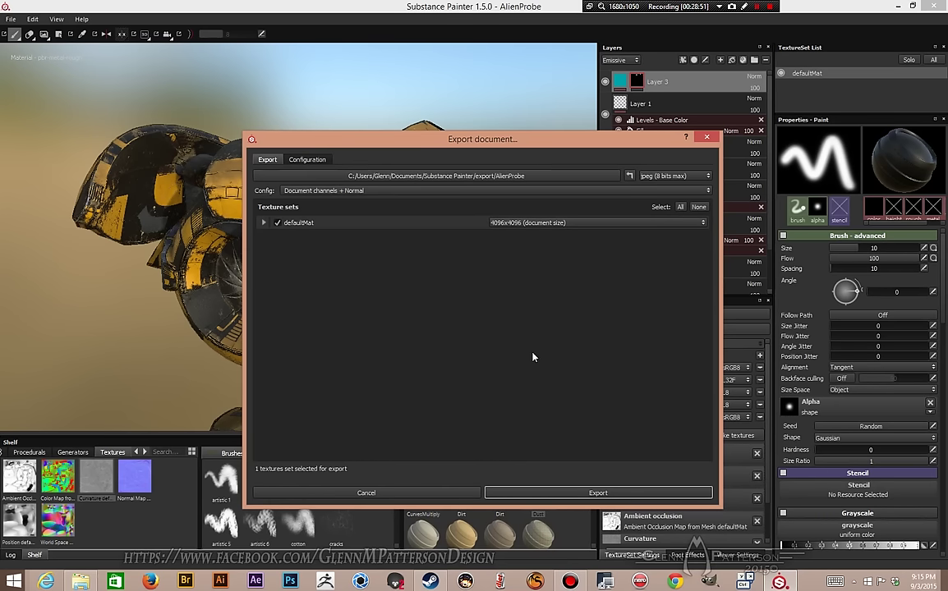
left_click(529, 223)
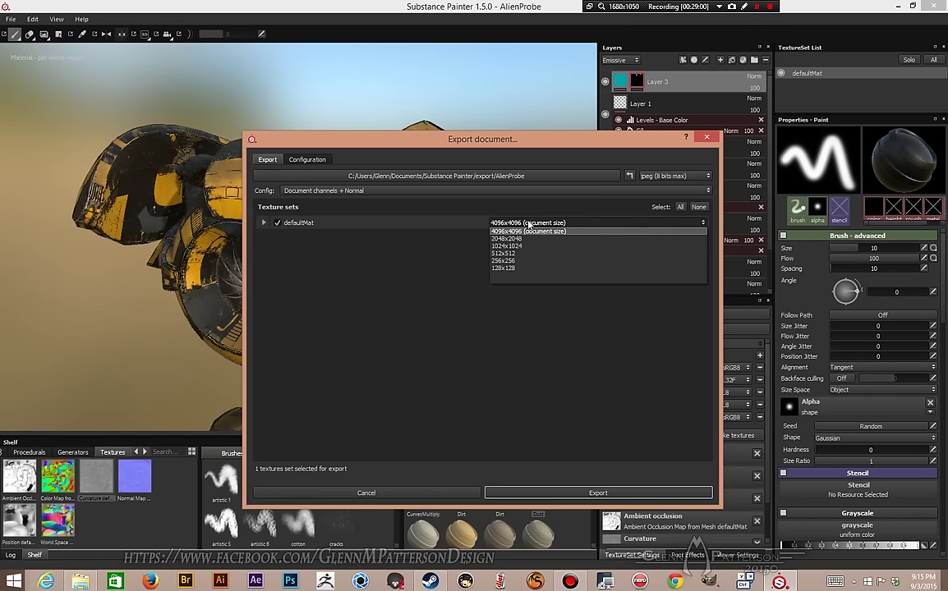
left_click(526, 231)
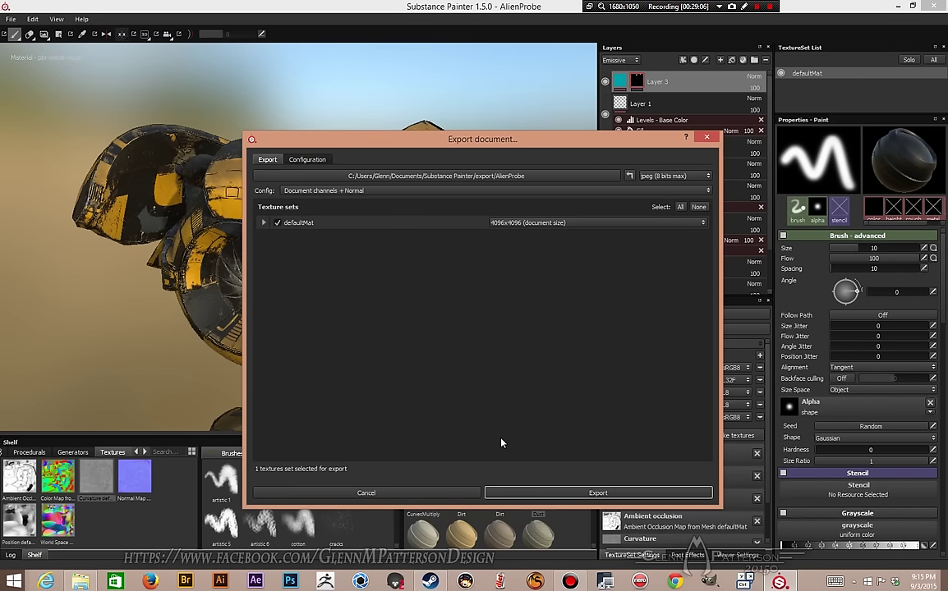
left_click(552, 495)
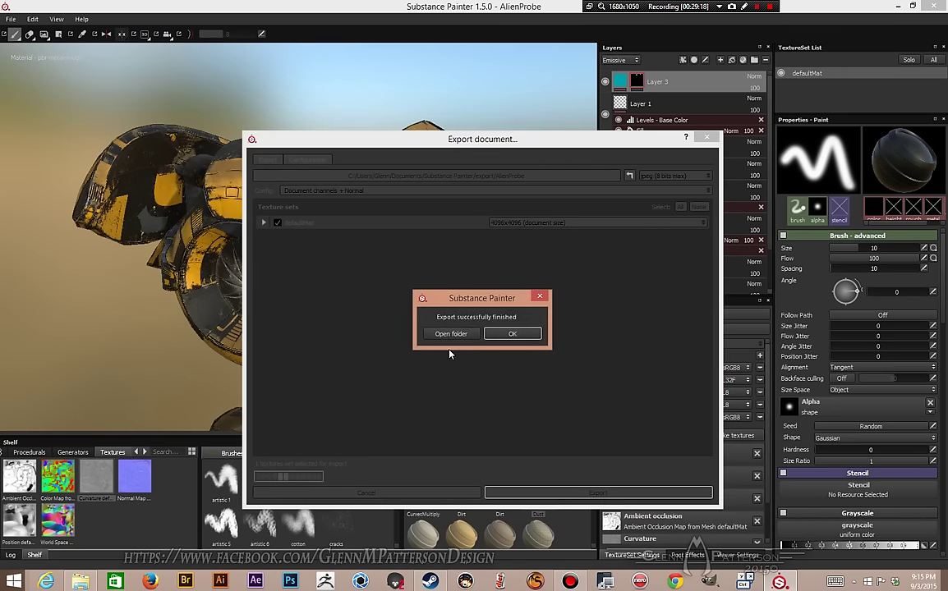
Step: Open the export folder and review the exported base color, emissive, height, metallic, normal and roughness images in Windows Photo Viewer
left_click(450, 334)
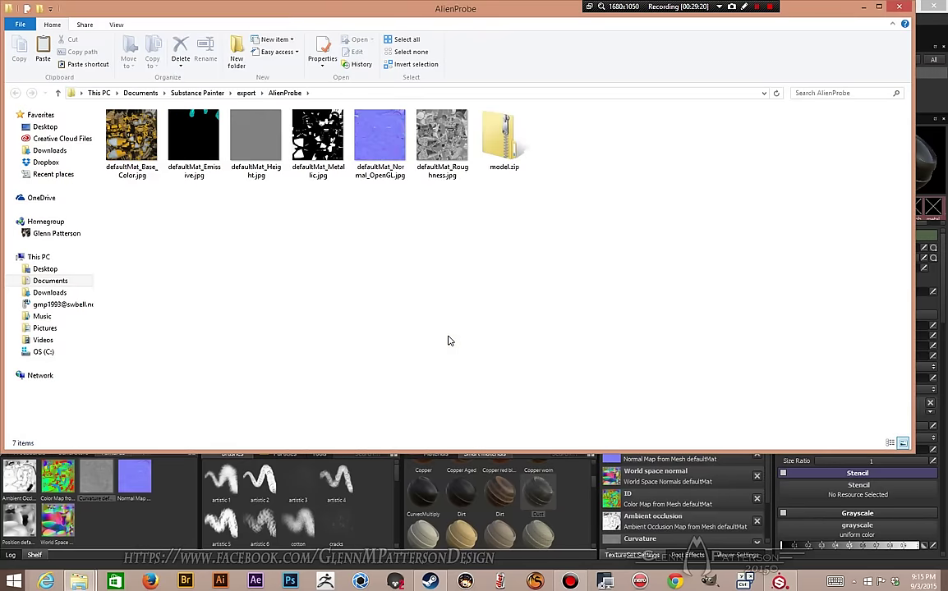
double_click(131, 144)
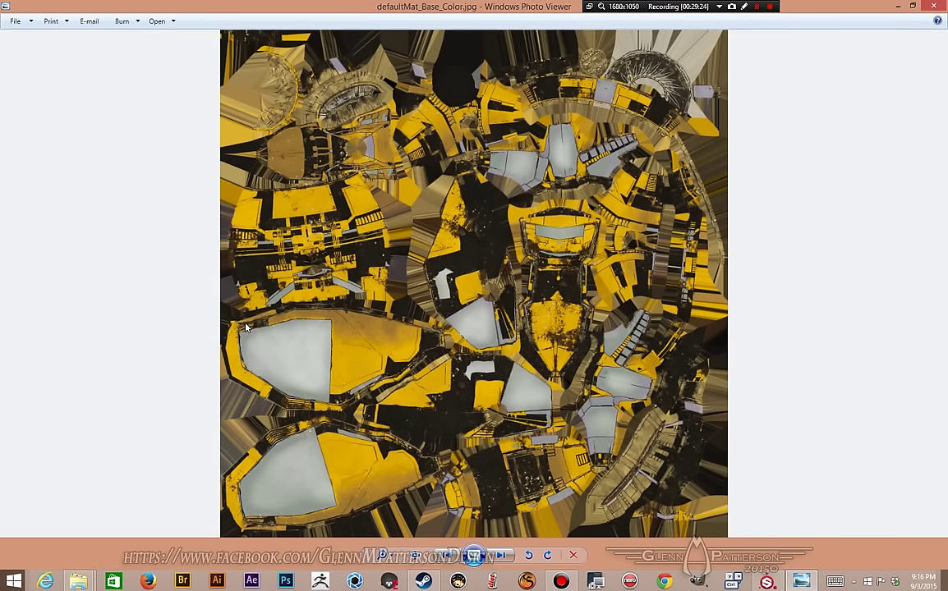
key("Right")
key("Right")
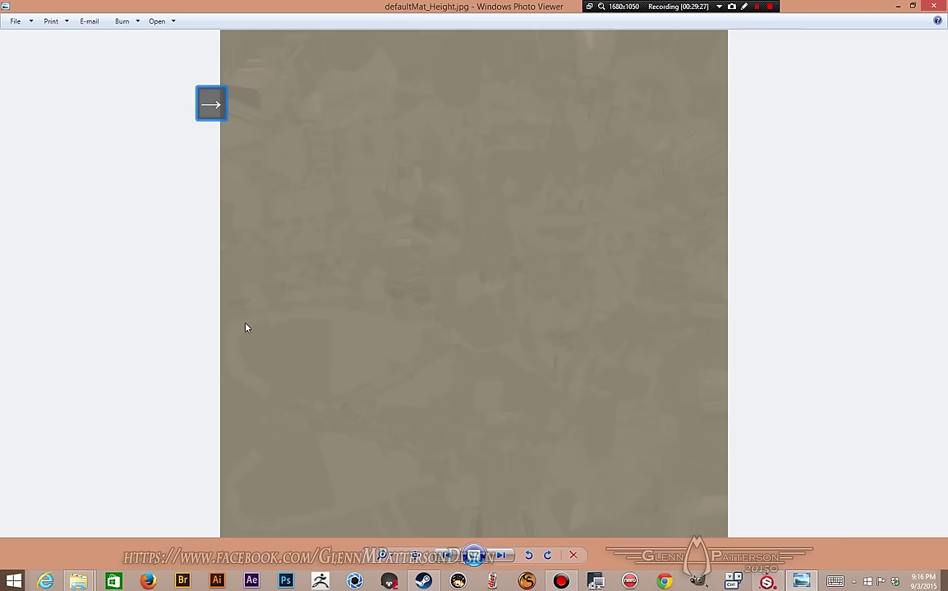
key("Right")
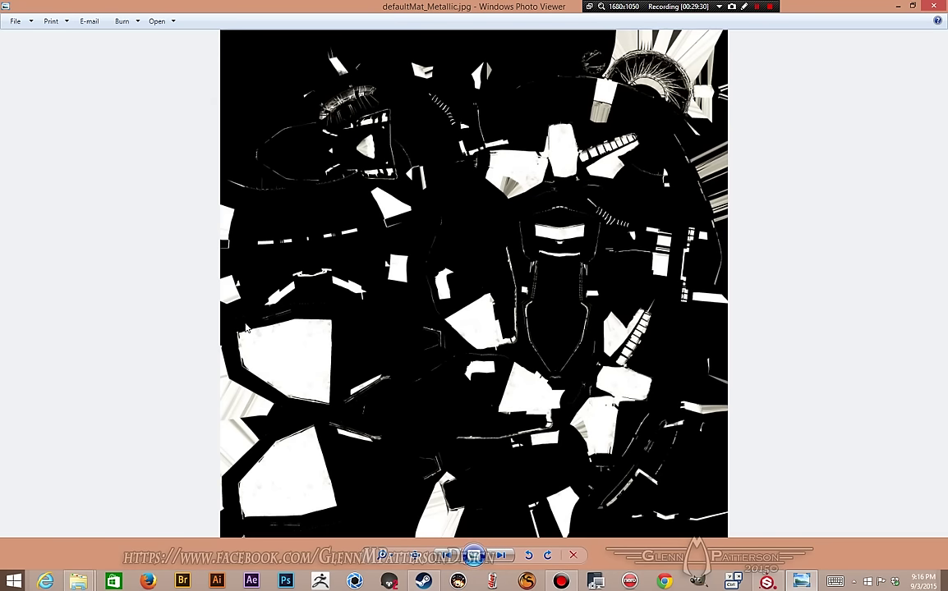
key("Right")
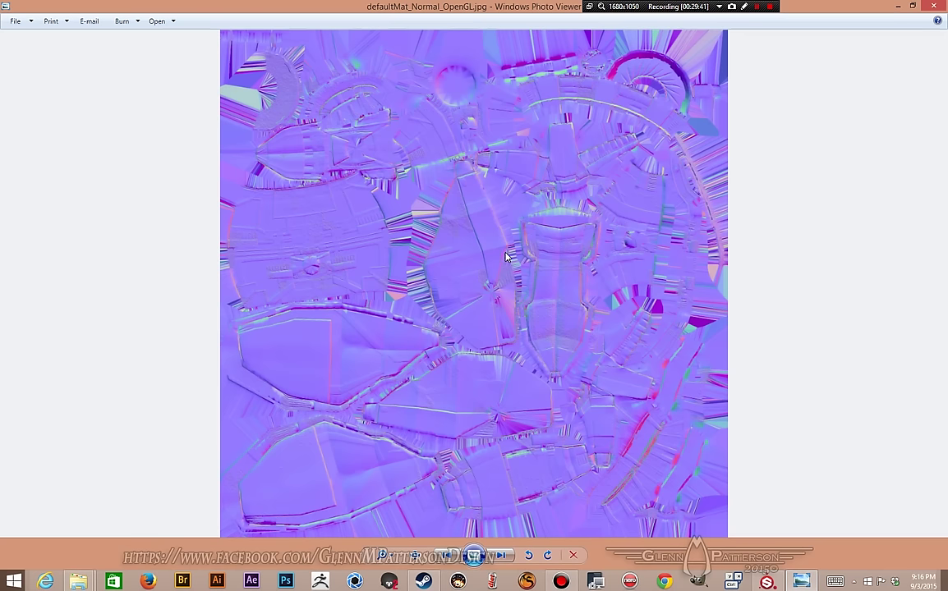
key("Right")
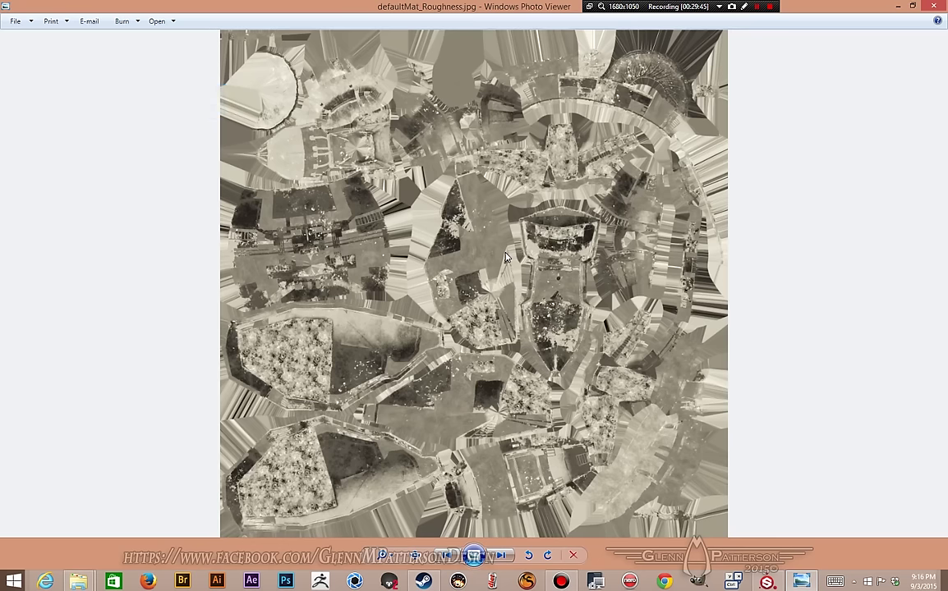
key("Right")
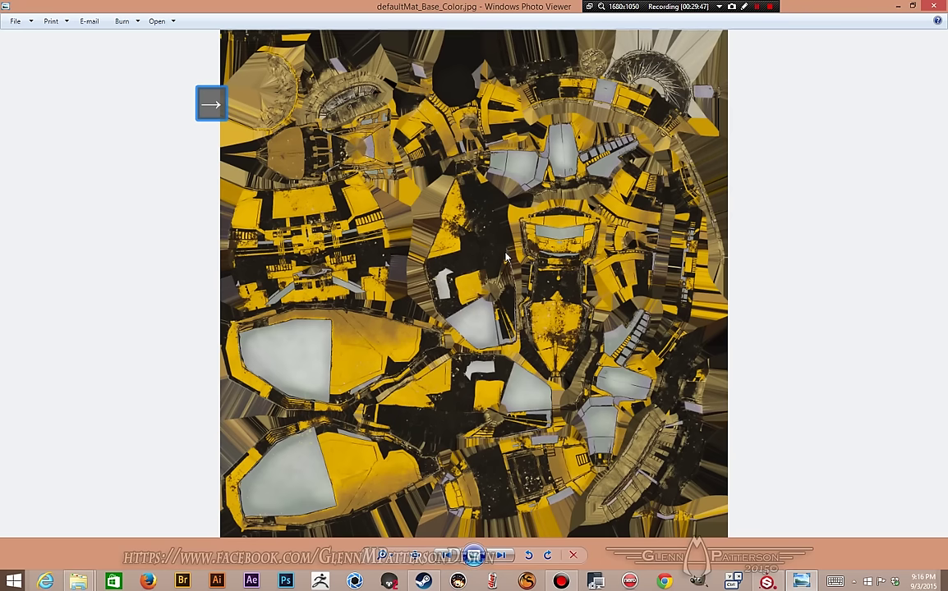
Step: Browse through the remaining exported maps up to the normal map, and close the image viewer and the AlienProbe folder
key("Right")
key("Right")
key("Right")
key("Right")
key("Right")
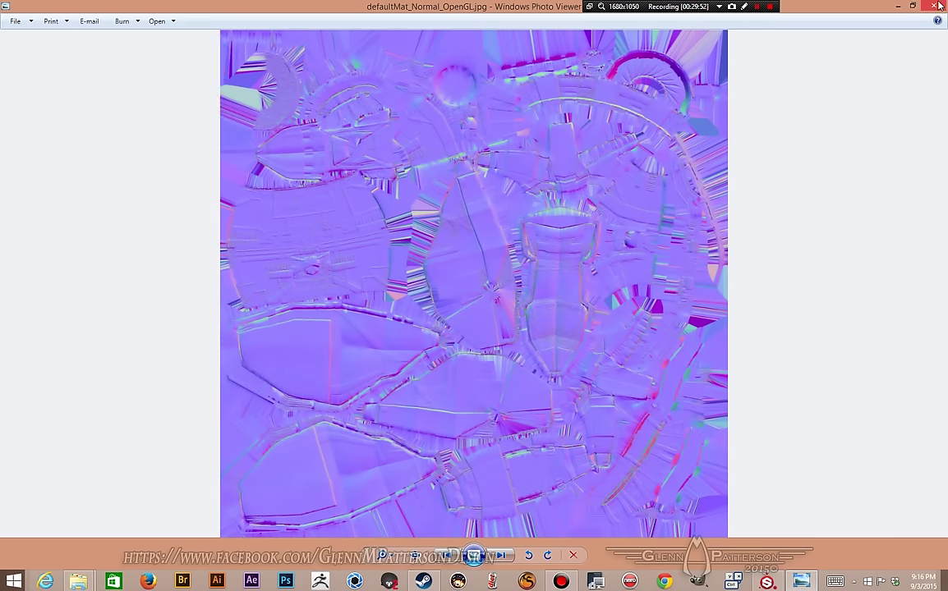
key("alt+F4")
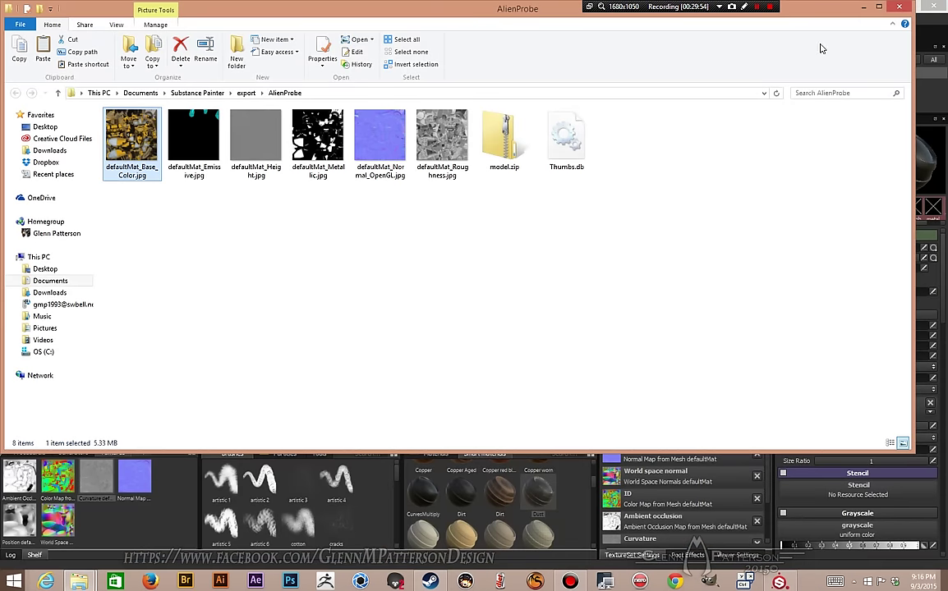
left_click(899, 6)
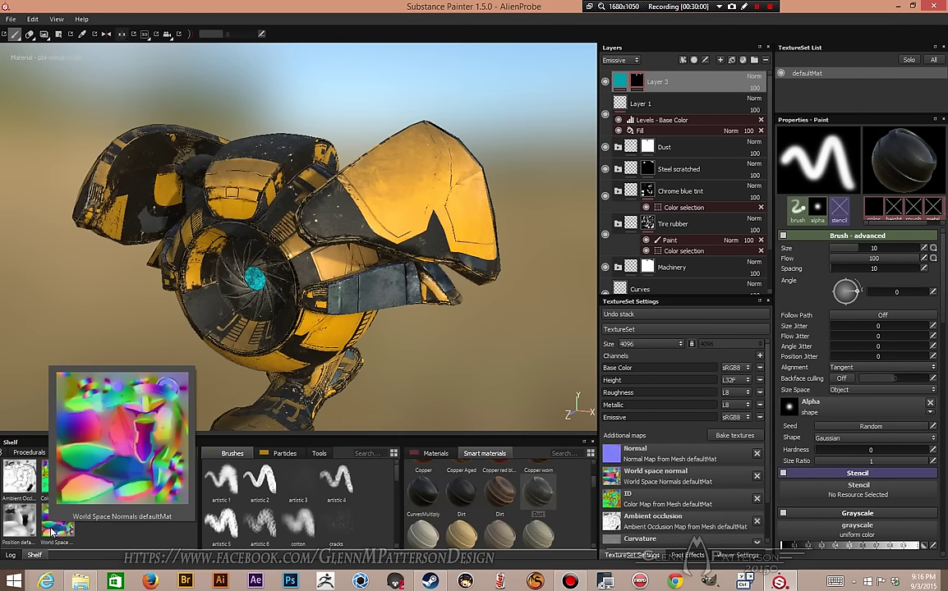
mouse_move(15, 498)
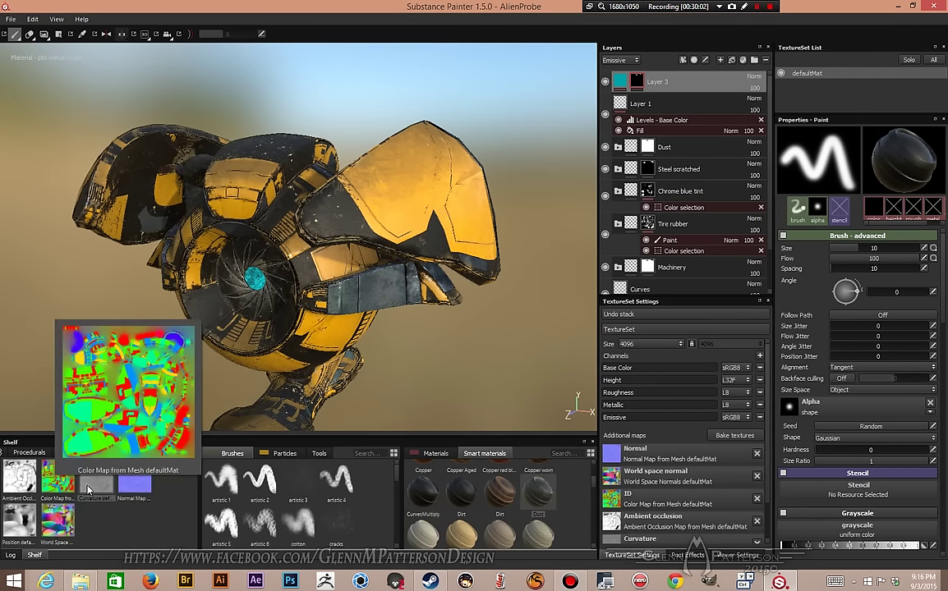
mouse_move(127, 495)
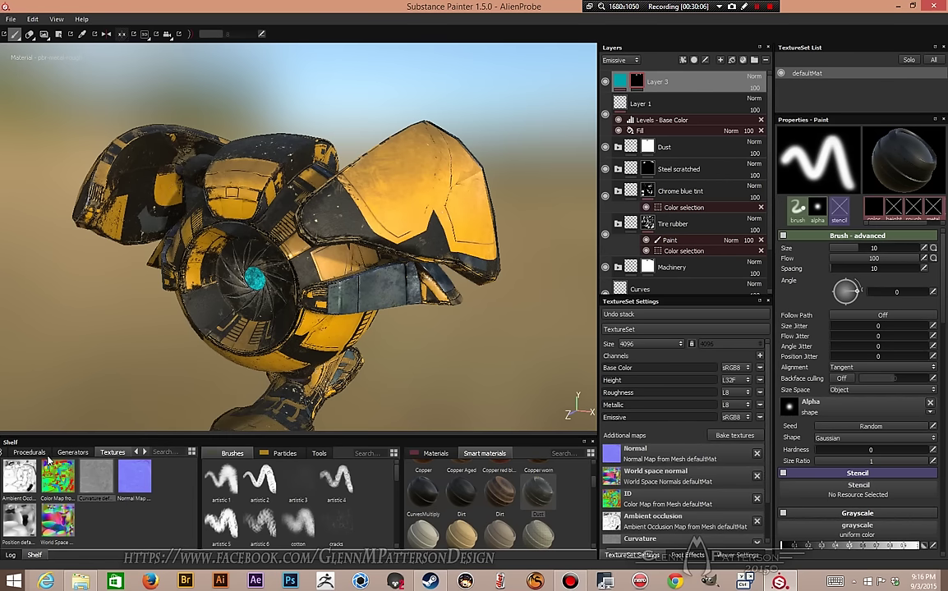
left_click(11, 19)
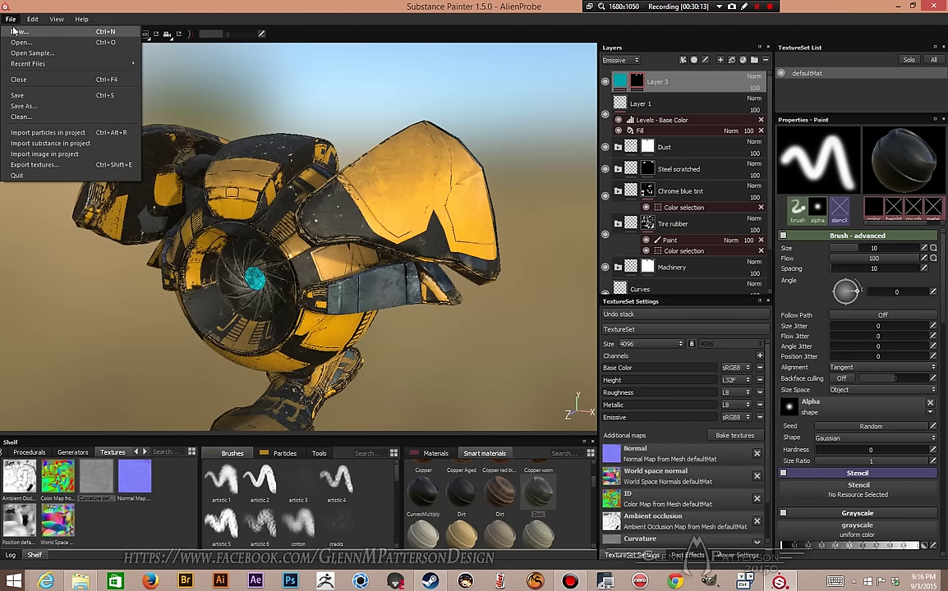
left_click(11, 20)
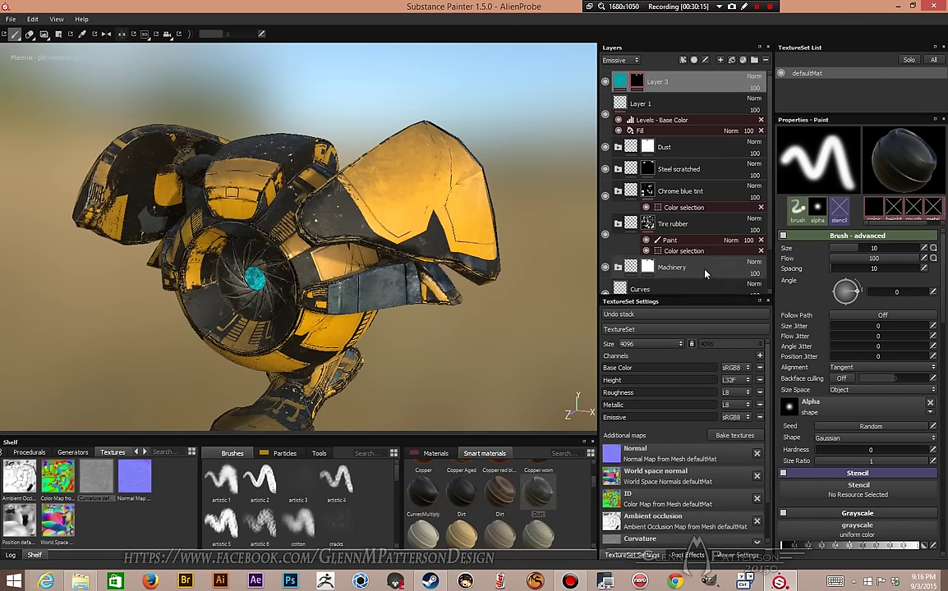
Step: Hide Layer 3, Layer 1, Dust, Steel scratched, Chrome blue tint, Tire rubber and Machinery, leaving only the Curves and AO layers visible
scroll(695, 278, "down", 2)
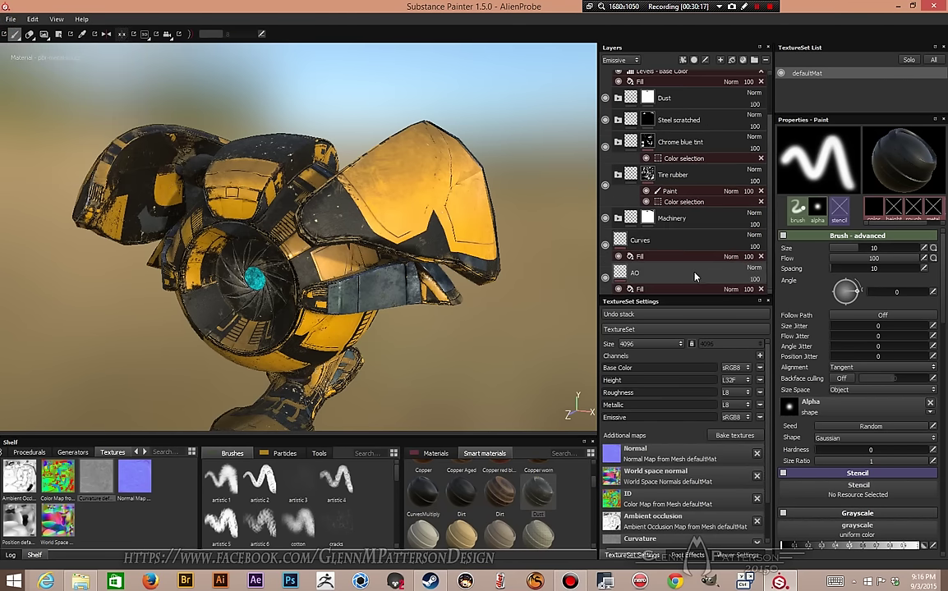
left_click(605, 185)
left_click(605, 146)
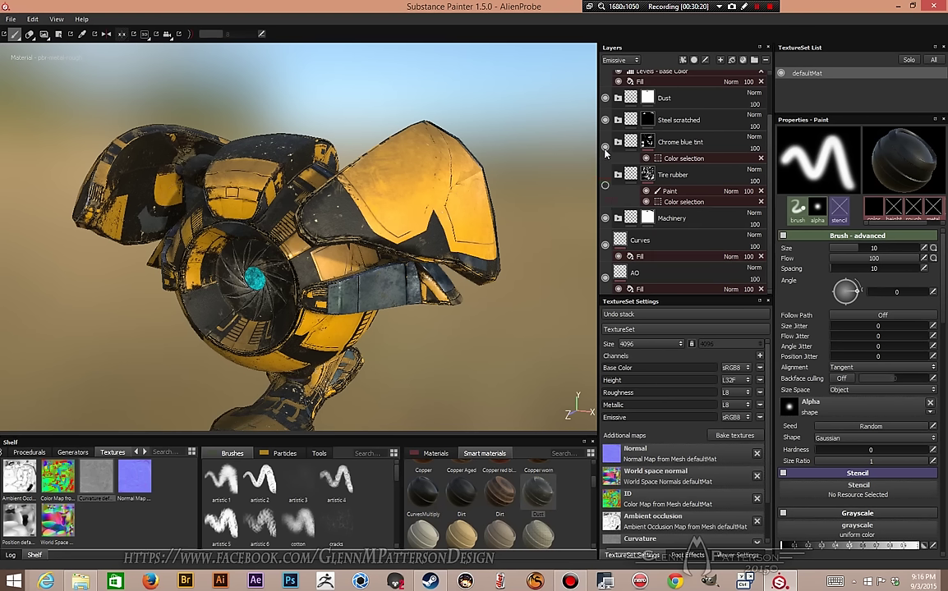
left_click(605, 98)
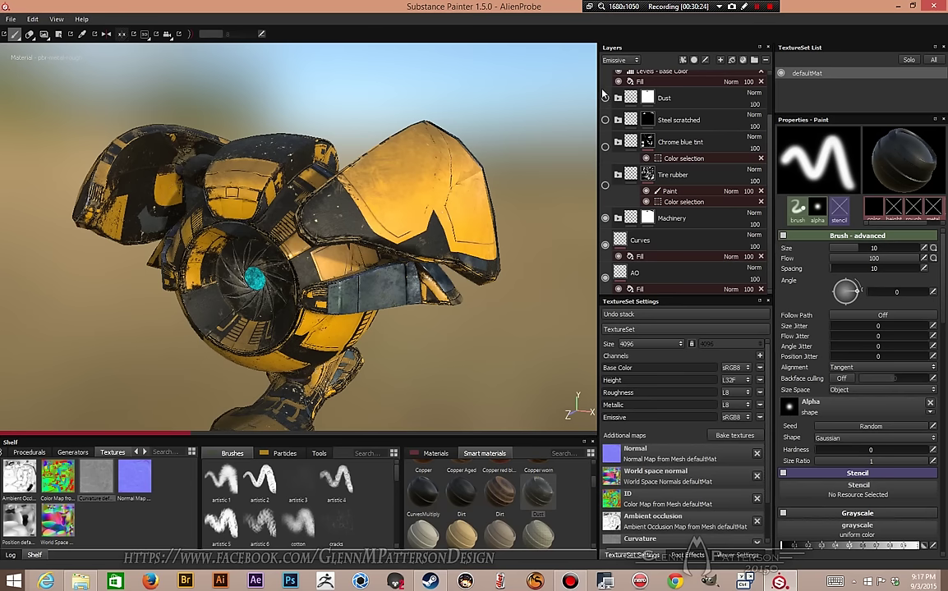
scroll(605, 92, "up", 2)
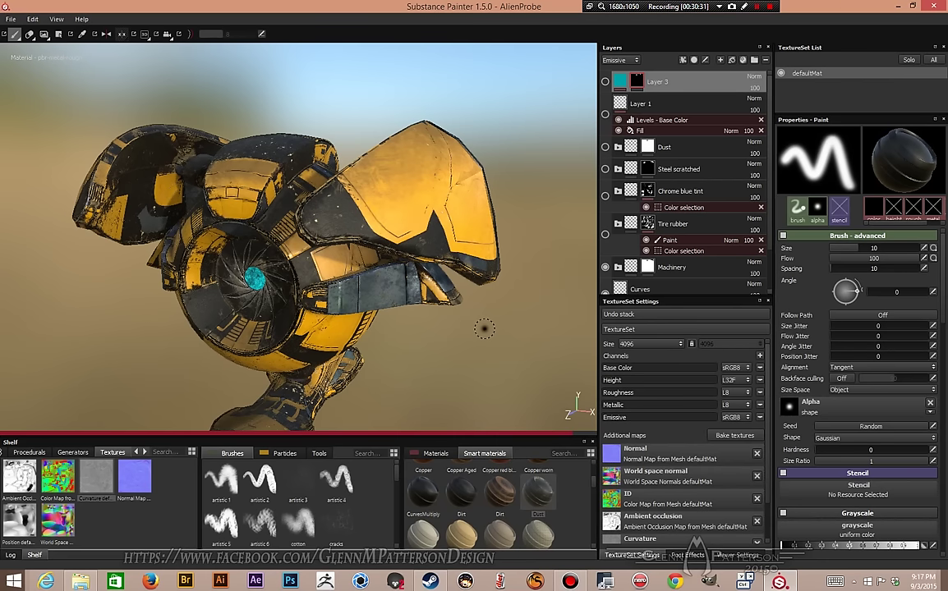
key("F9")
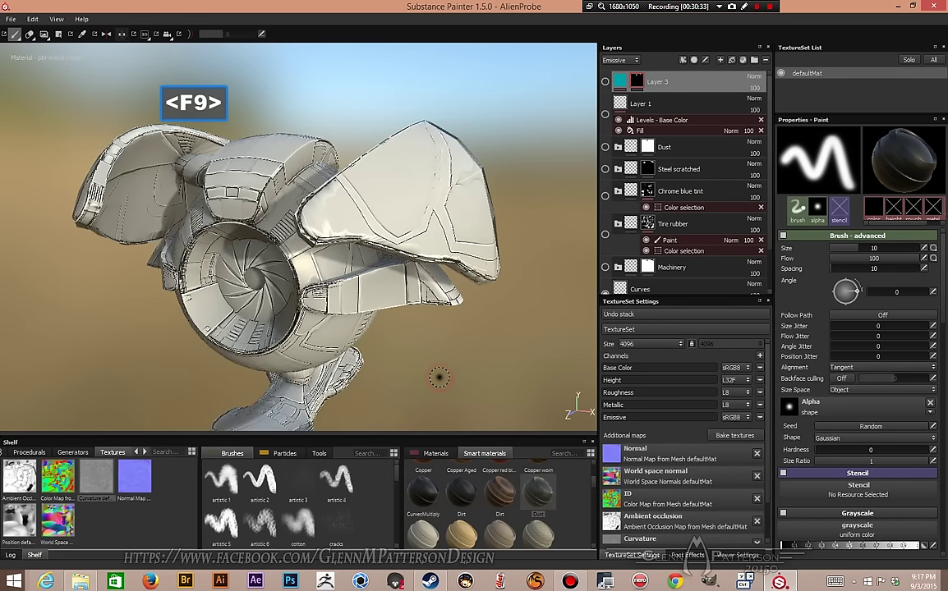
Step: Start a texture export and inspect the output map setups of the AO and Curves presets
left_click(11, 19)
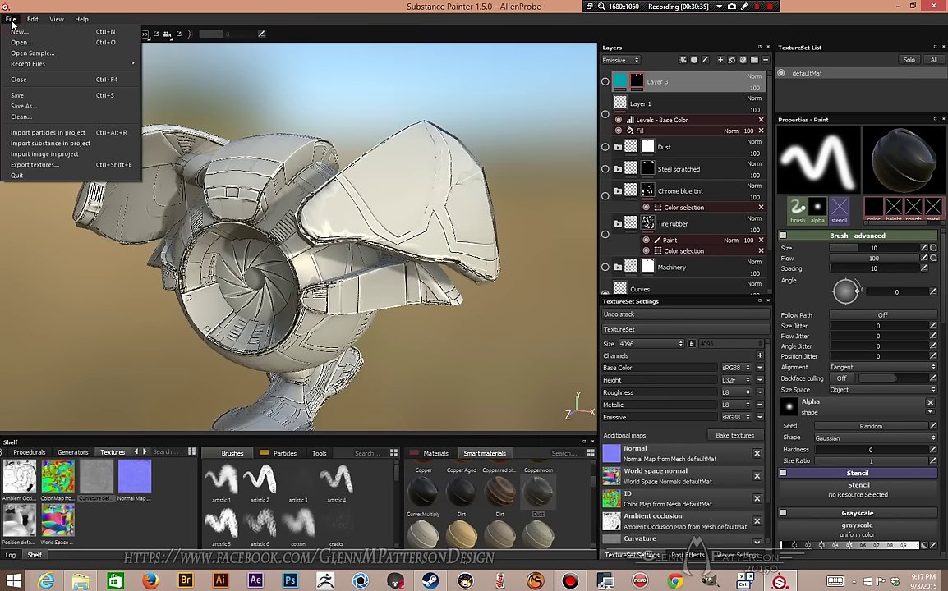
left_click(32, 164)
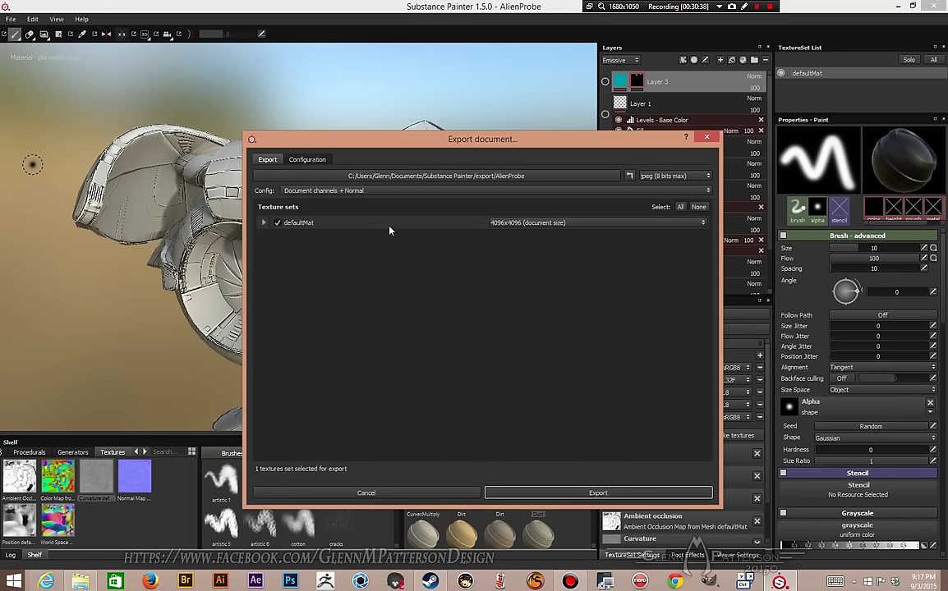
left_click(426, 190)
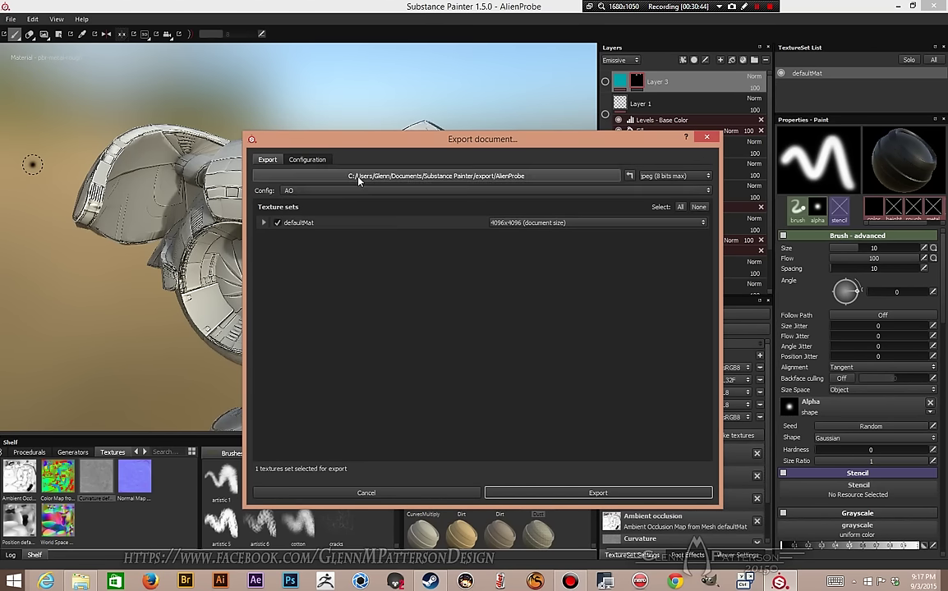
left_click(306, 159)
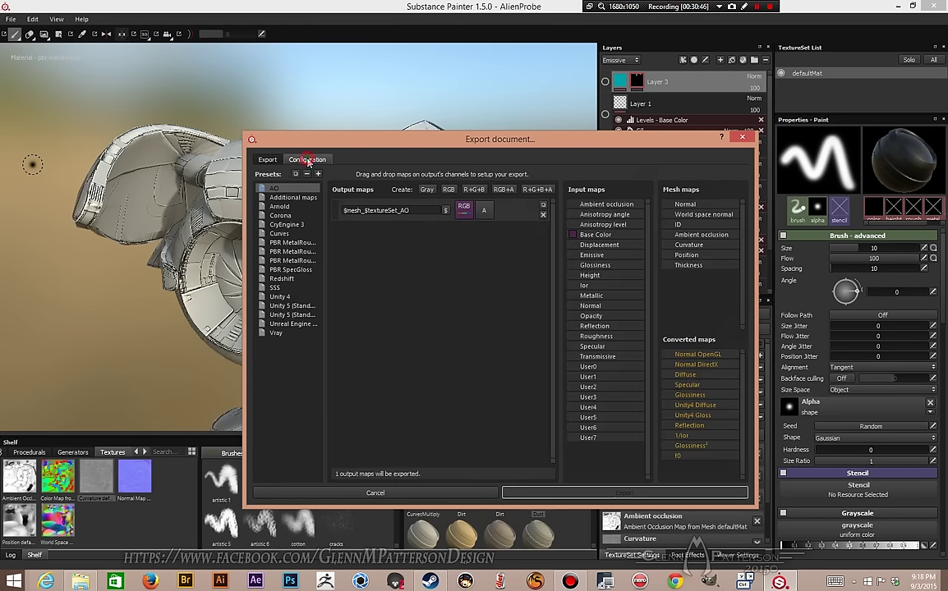
left_click(286, 190)
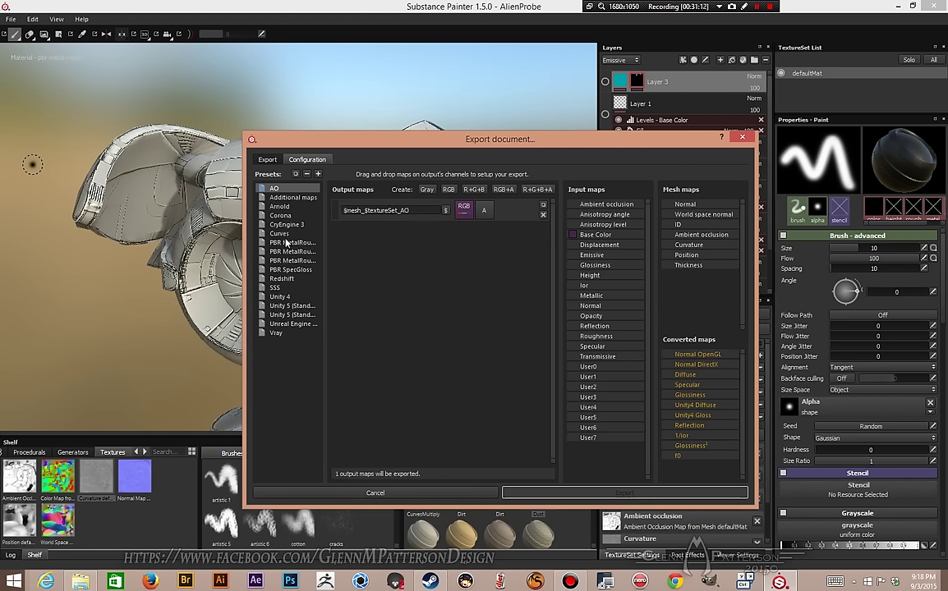
left_click(283, 235)
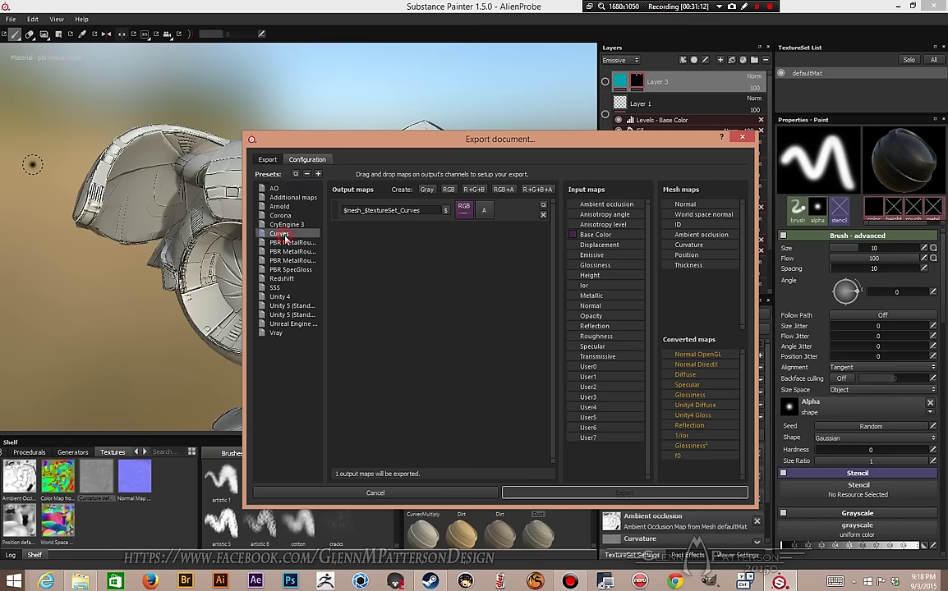
left_click(275, 188)
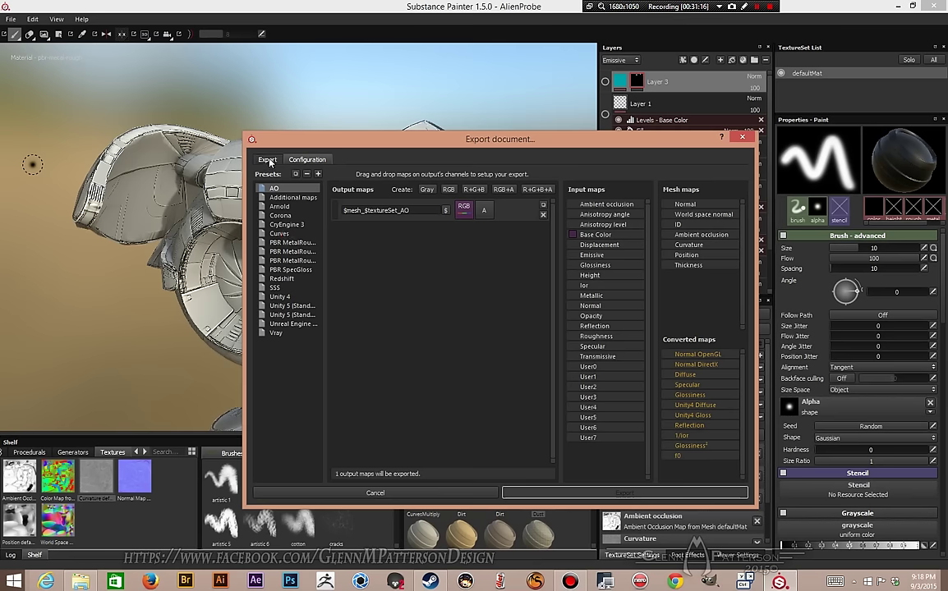
left_click(267, 160)
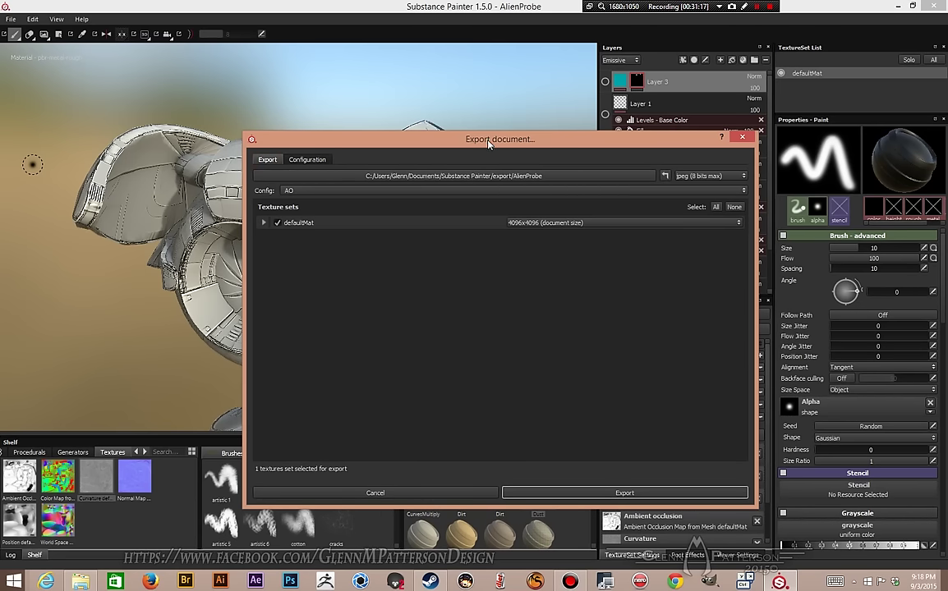
Step: Export defaultMat with the Curves configuration as jpeg (8 bits max) at 4096x4096 into the AlienProbe folder
left_click_drag(488, 142, 287, 148)
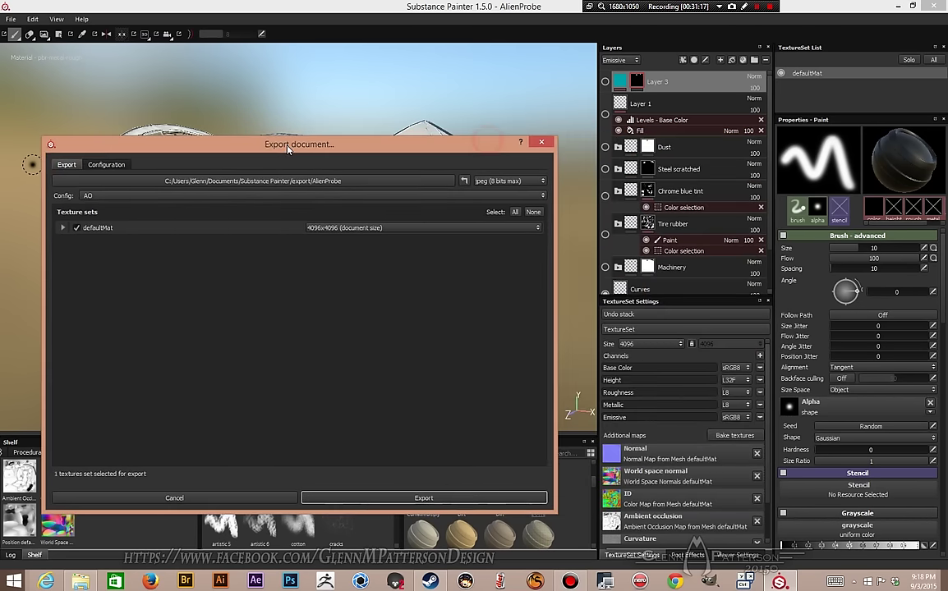
left_click(218, 198)
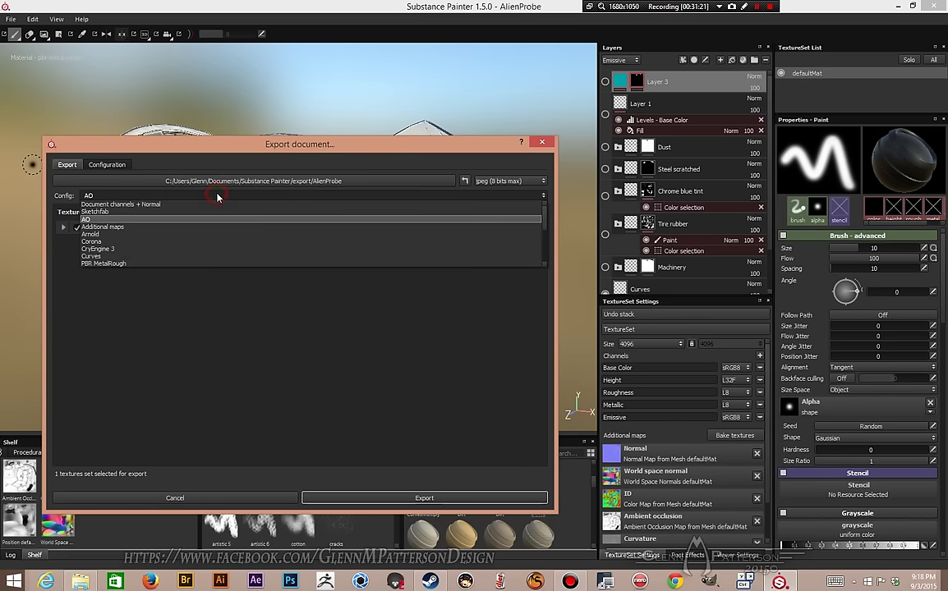
left_click(228, 257)
left_click(423, 498)
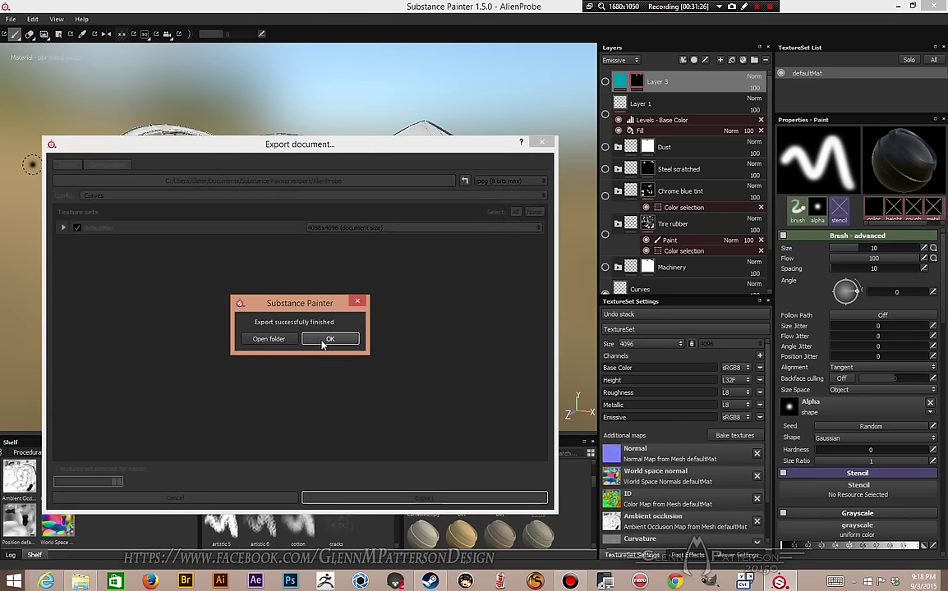
left_click(329, 336)
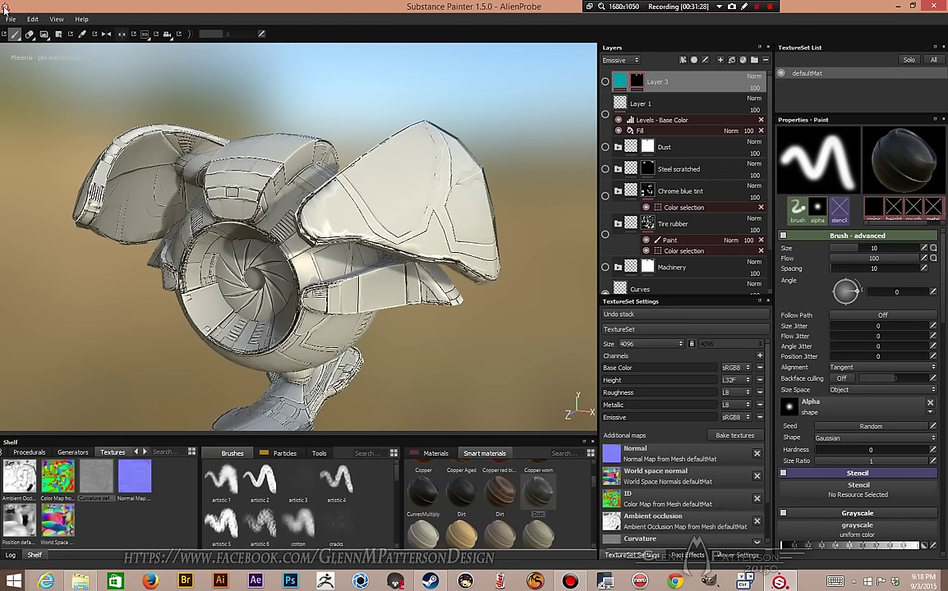
Step: Hide the Curves layer and export defaultMat with the AO configuration as jpeg (8 bits max) at 4096x4096
left_click(11, 18)
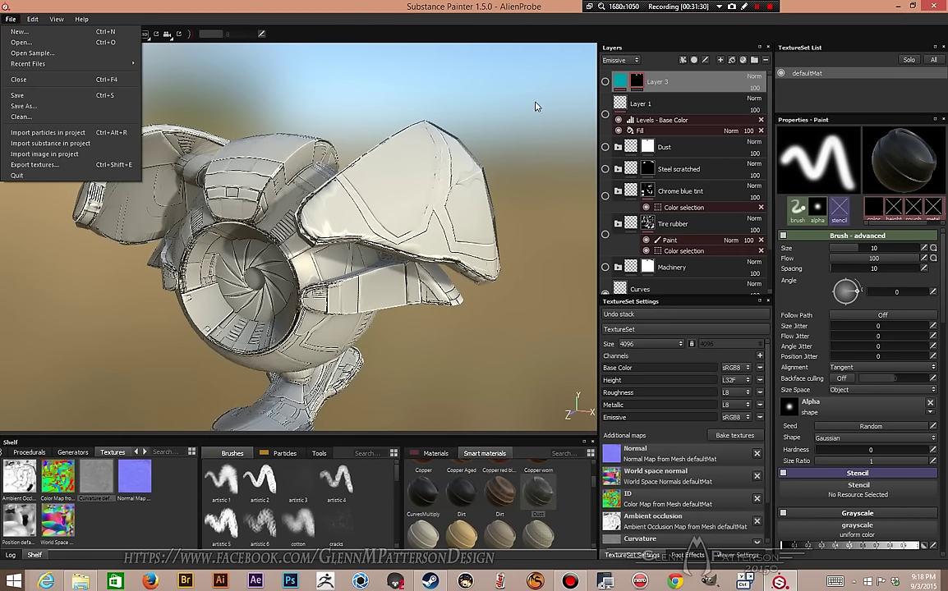
left_click(545, 263)
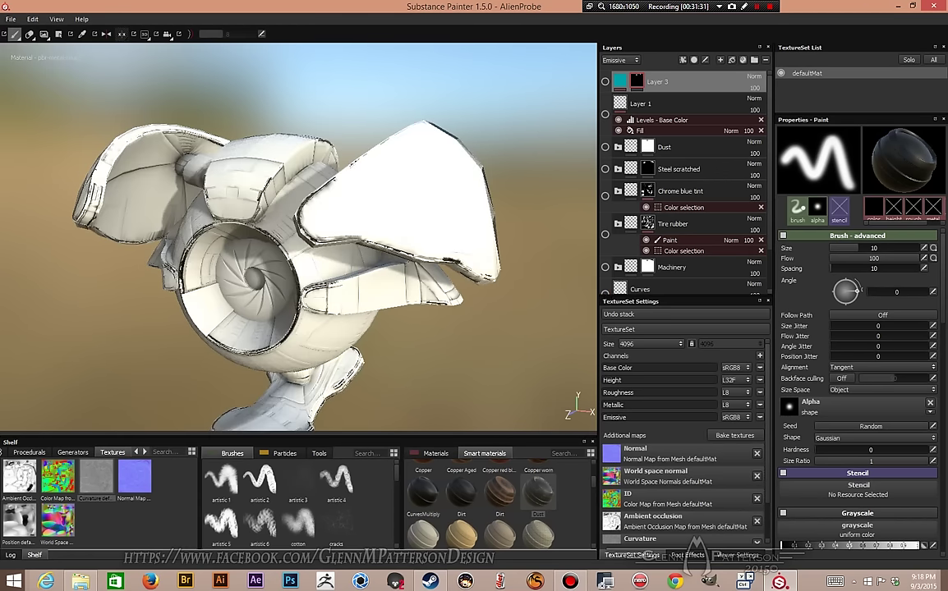
left_click(11, 19)
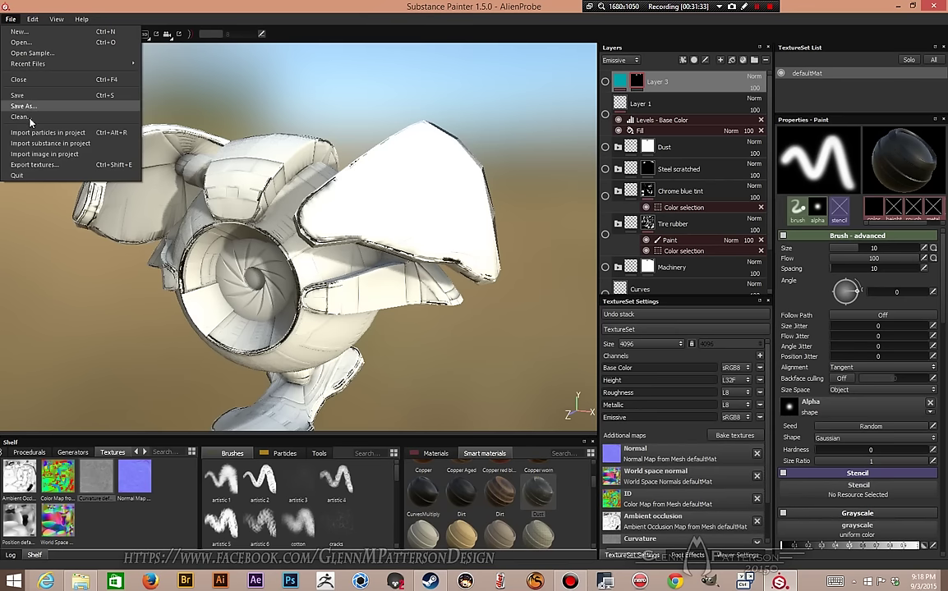
left_click(35, 165)
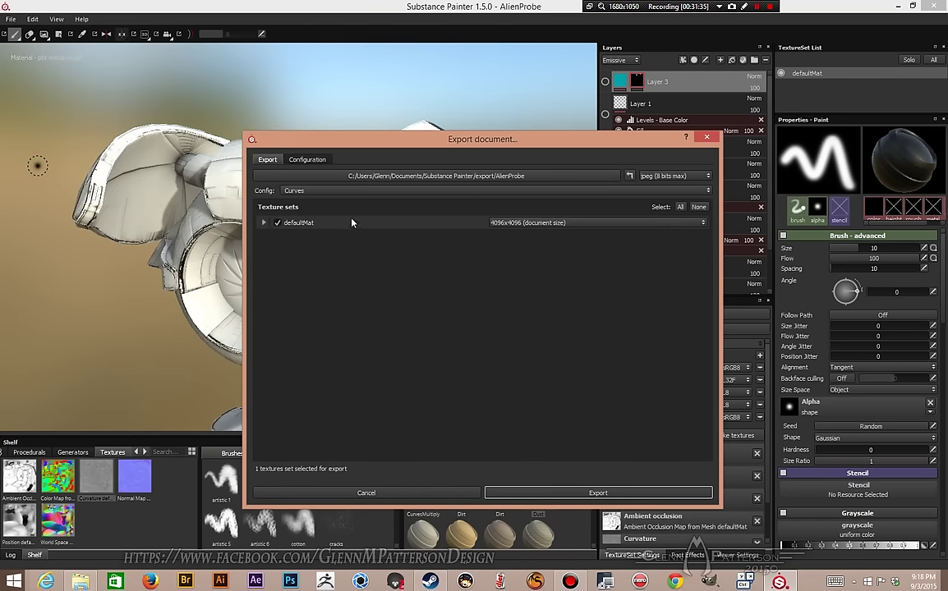
left_click(306, 161)
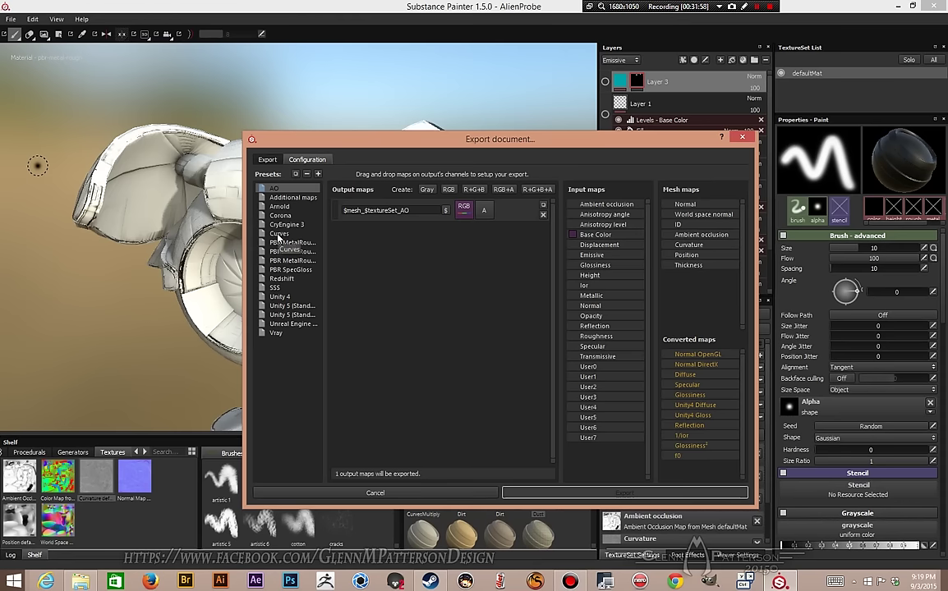
left_click(267, 159)
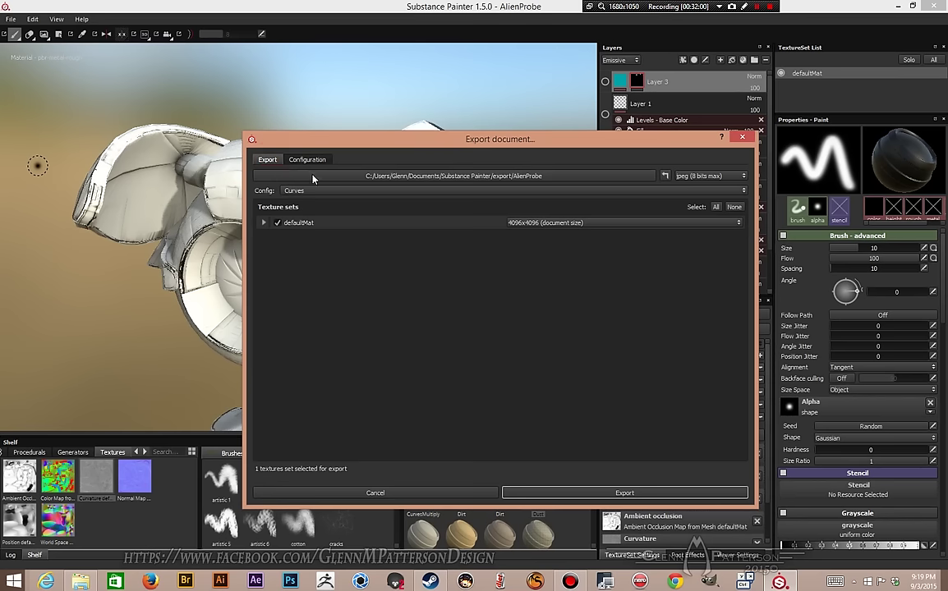
left_click(292, 190)
left_click(315, 215)
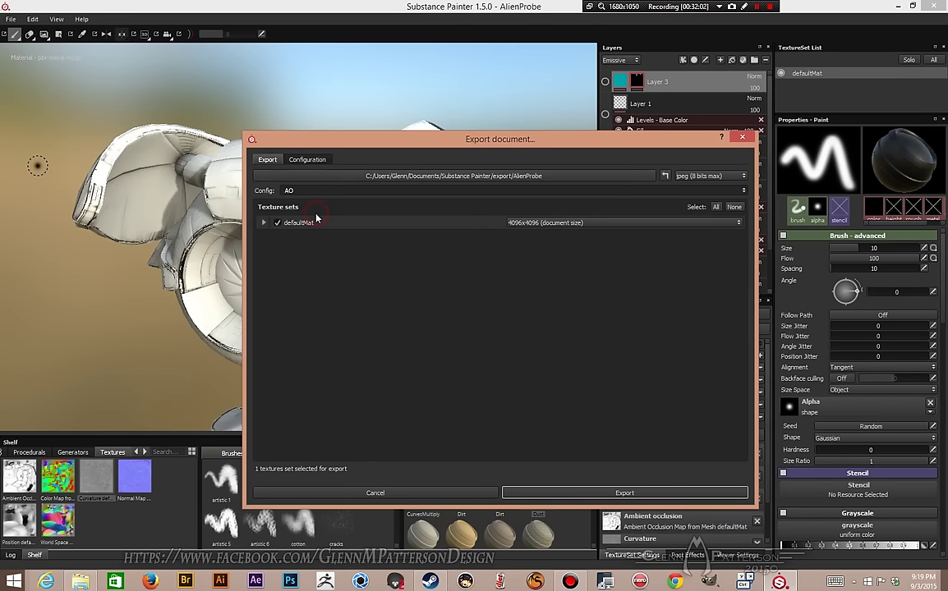
left_click(630, 495)
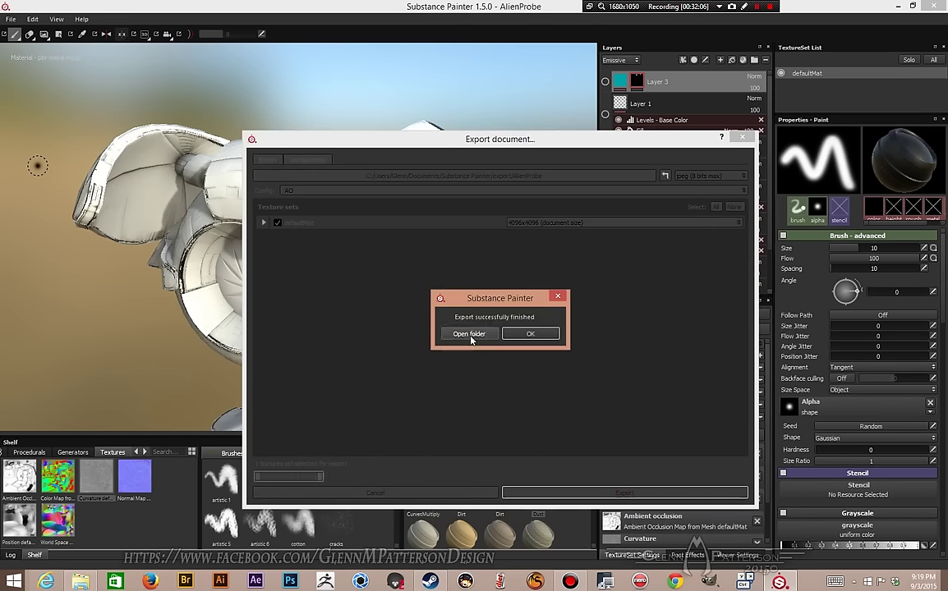
Step: Open the export folder and view the exported AO and Curves images in Windows Photo Viewer
left_click(469, 334)
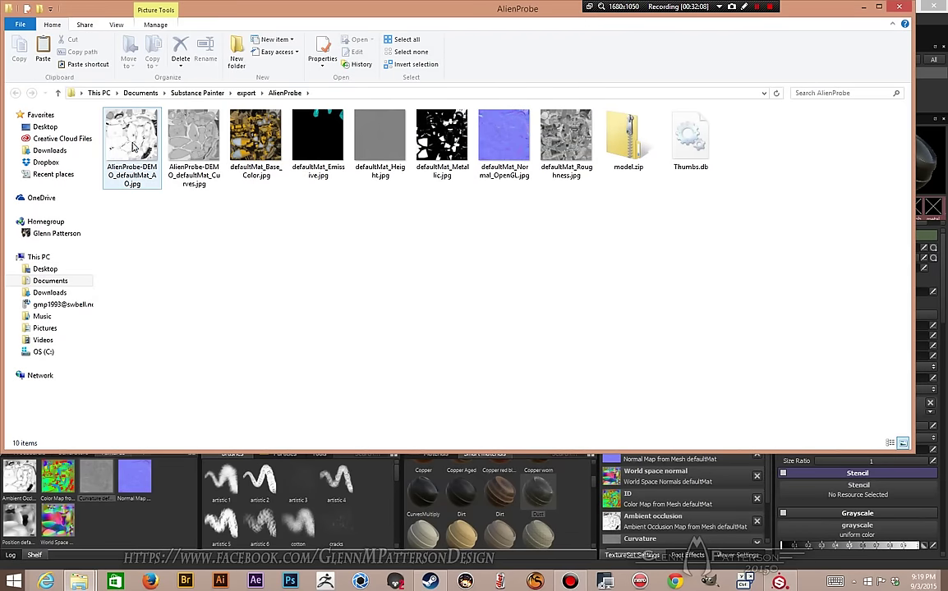
double_click(132, 146)
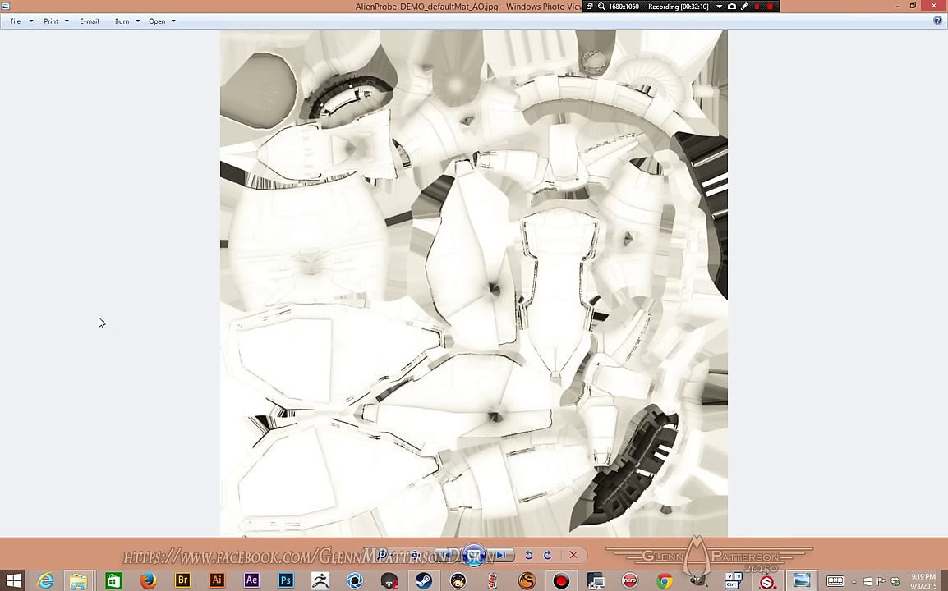
key("Right")
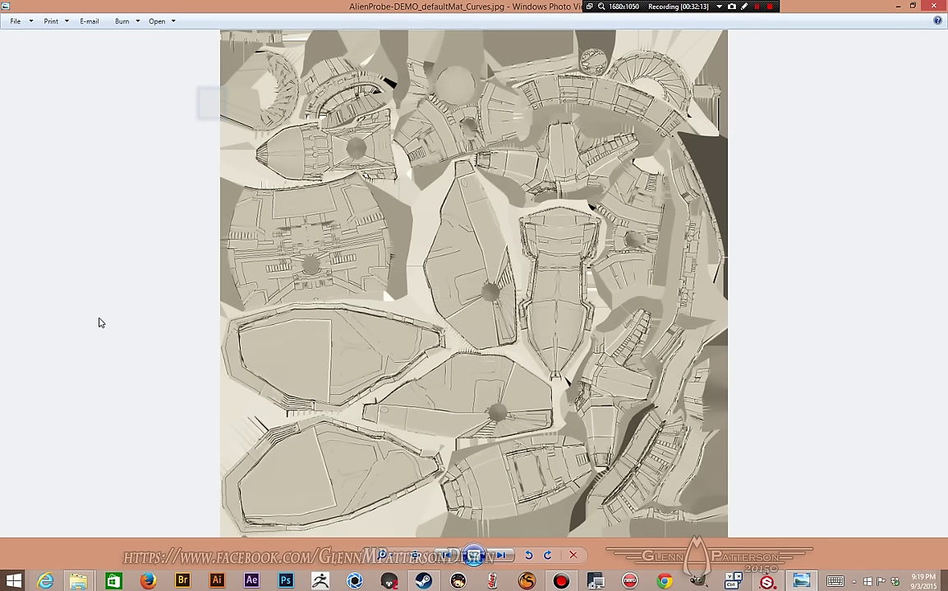
Step: Browse the remaining exported maps through the OpenGL normal map, and close the image viewer and the AlienProbe folder window
key("Right")
key("Right")
key("Right")
key("Right")
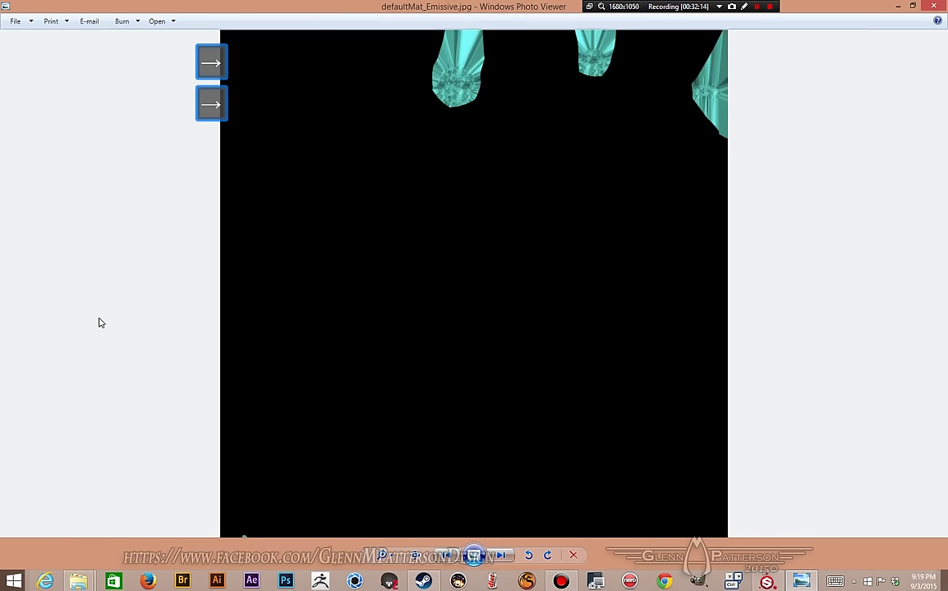
key("Right")
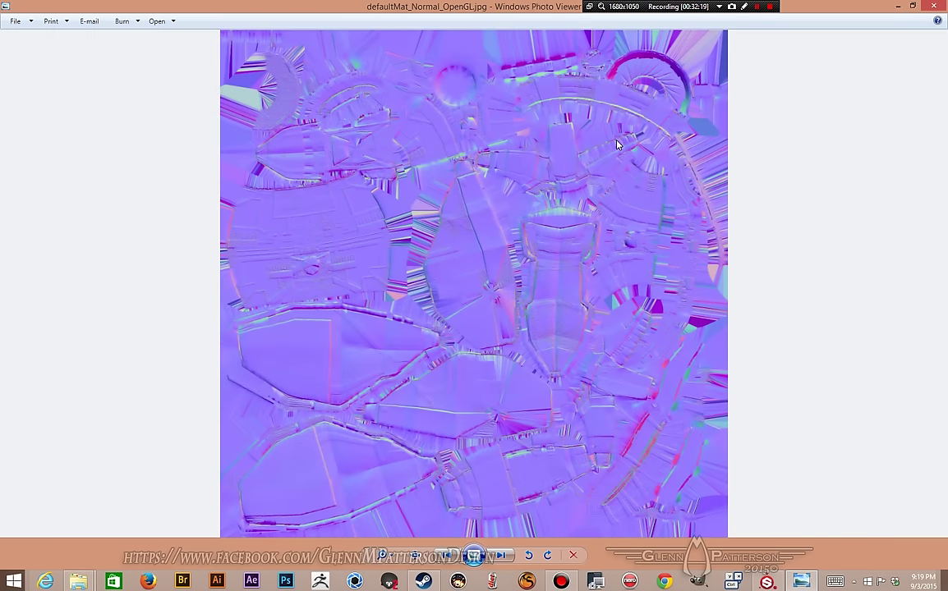
left_click(934, 6)
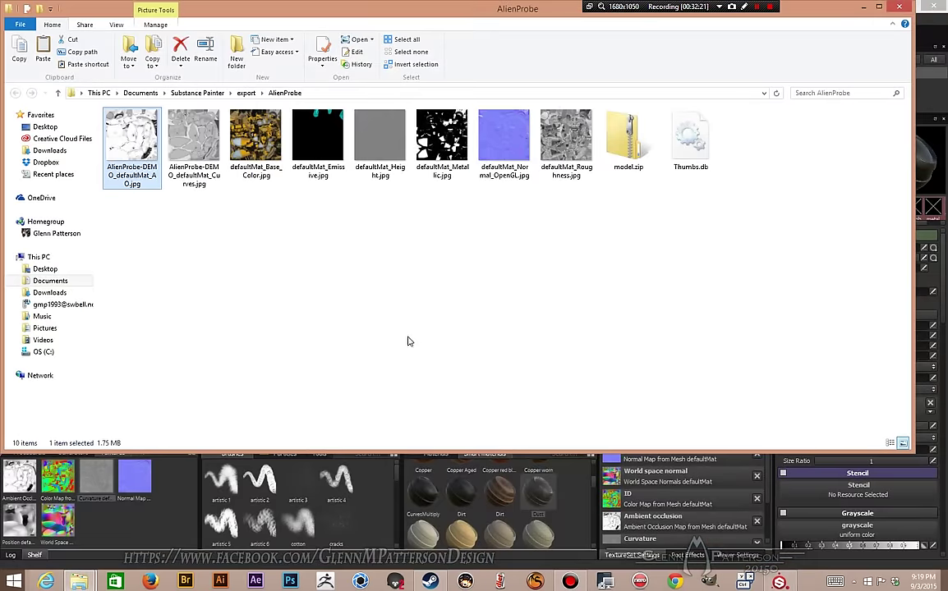
left_click(897, 8)
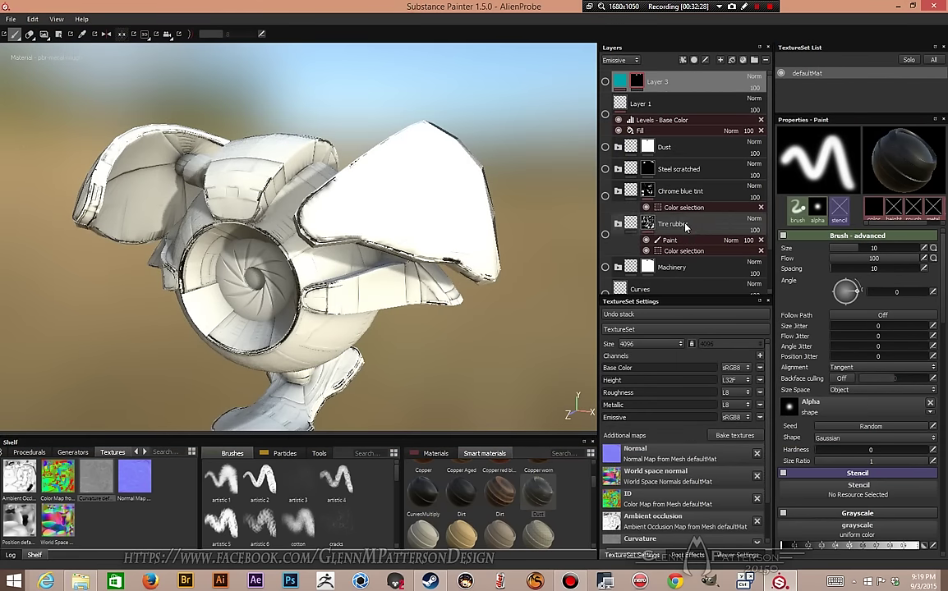
Step: Quit Substance Painter, discarding the project changes, and switch to Marmoset Toolbag
scroll(679, 235, "down", 2)
scroll(674, 233, "up", 2)
key("alt+F4")
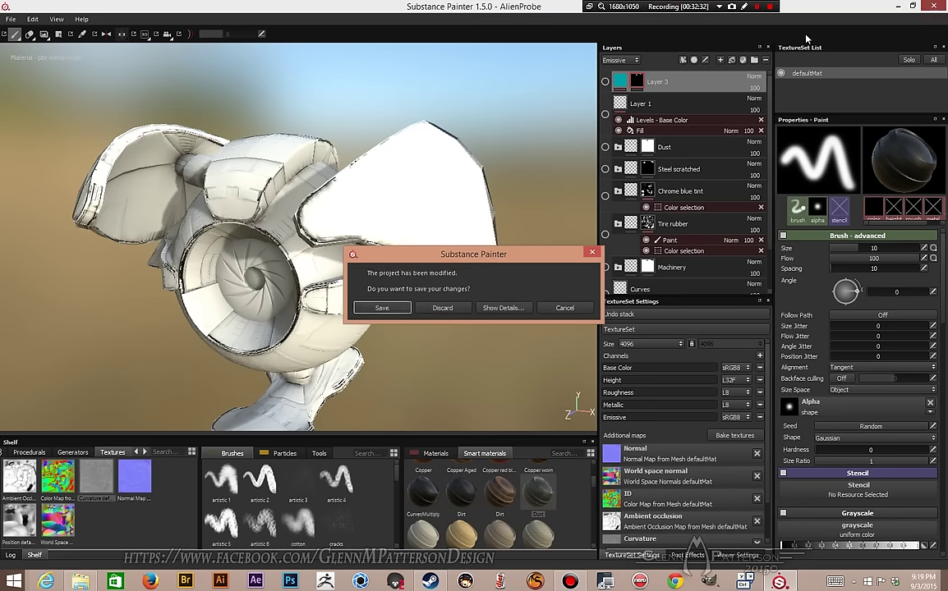
left_click(441, 308)
key("F9")
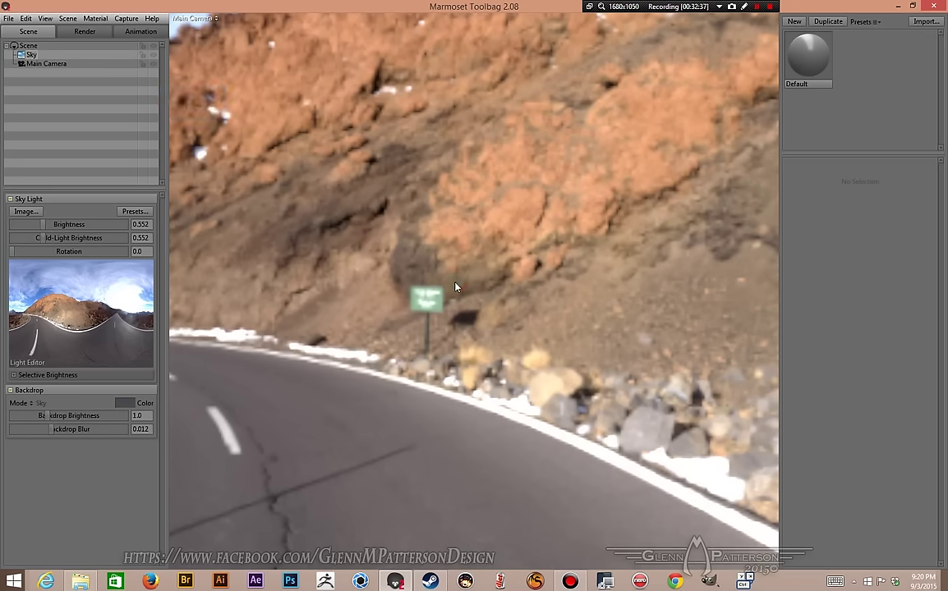
left_click(8, 19)
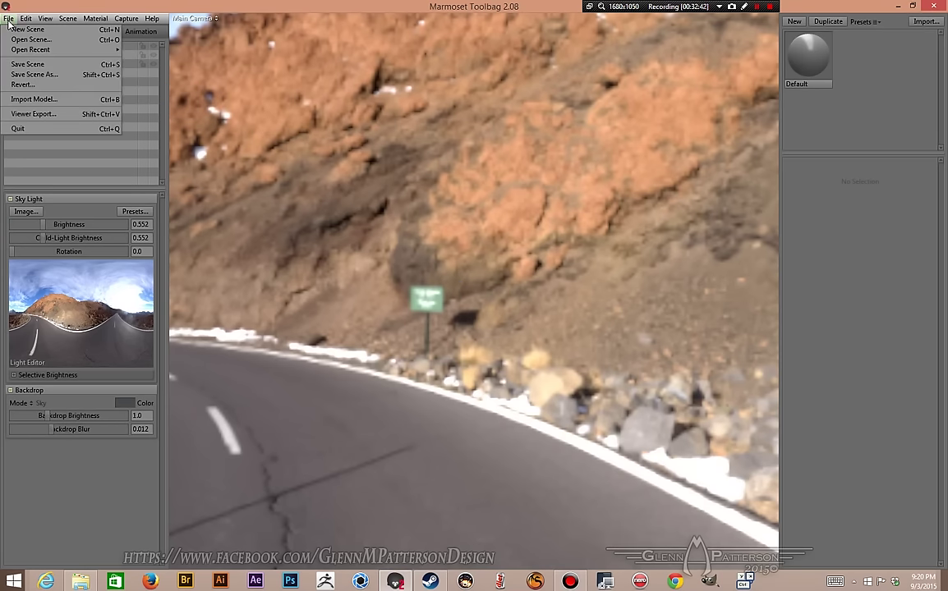
left_click(18, 29)
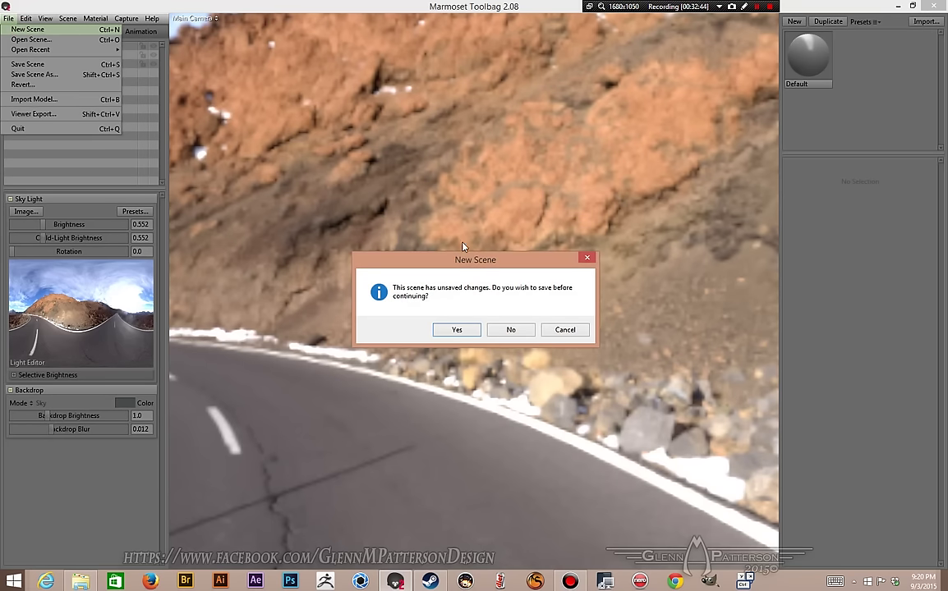
left_click(565, 329)
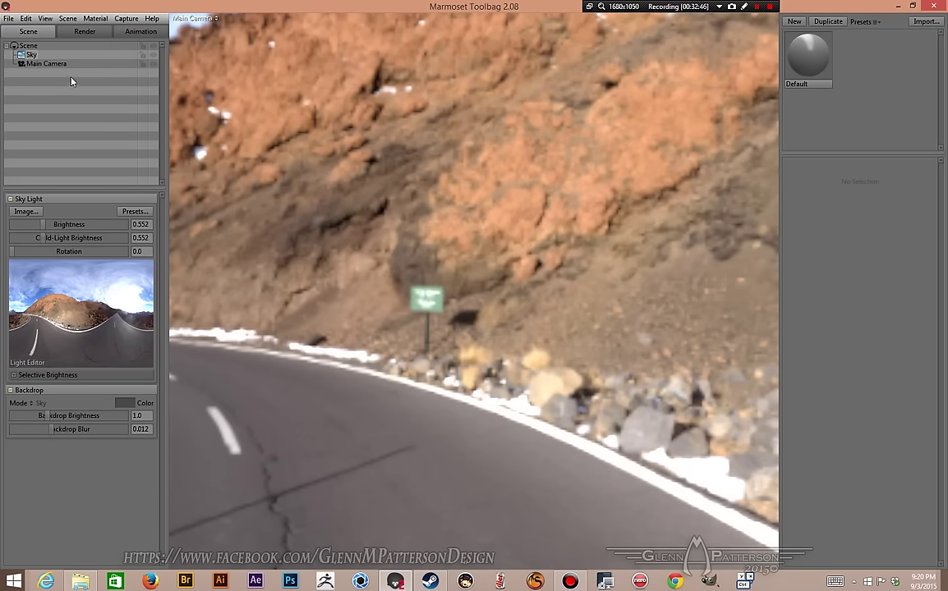
Step: Import the model AlienProbe-DEMO.OBJ from the recently used DEMO_MAT_ID folder into the scene
left_click(8, 19)
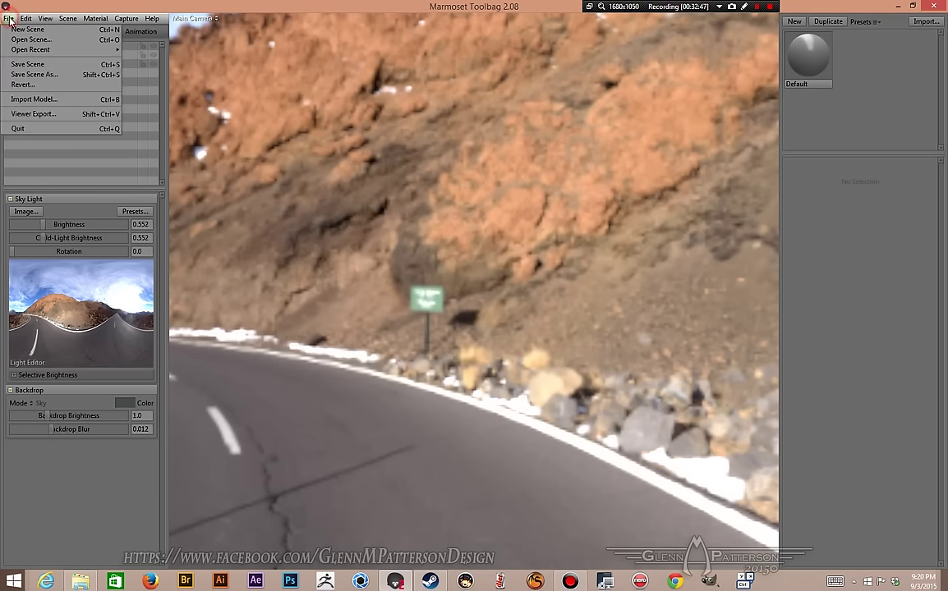
left_click(30, 100)
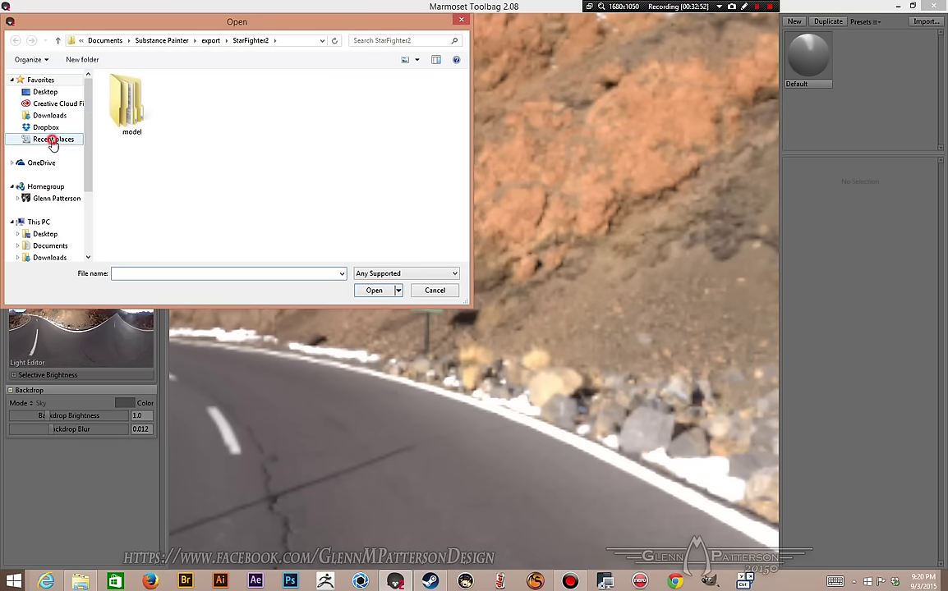
left_click(53, 141)
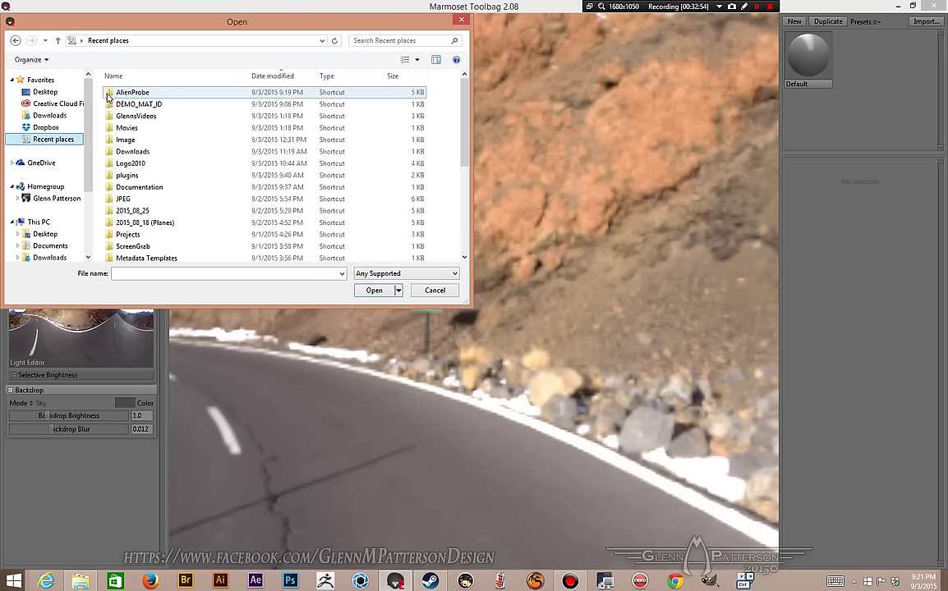
double_click(108, 104)
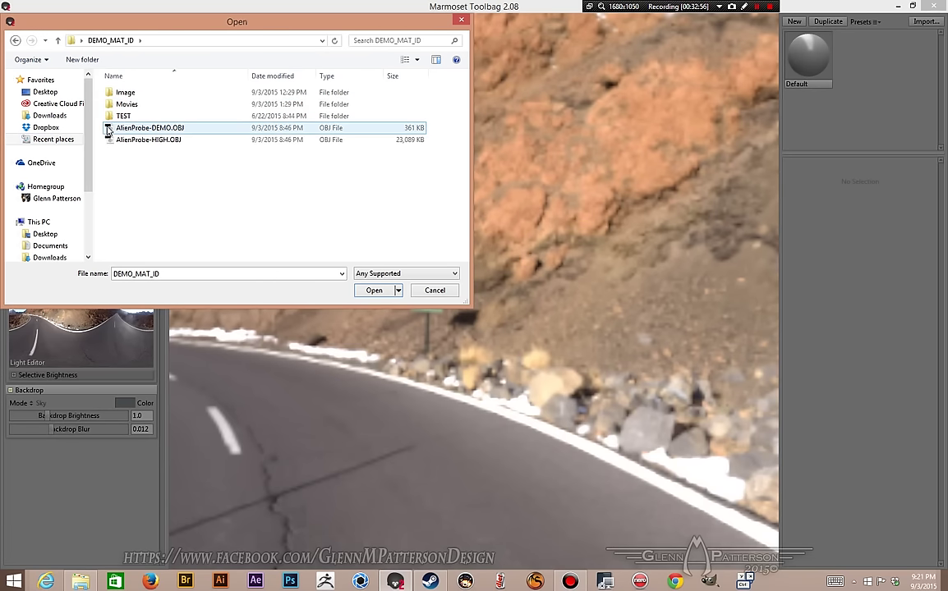
double_click(106, 130)
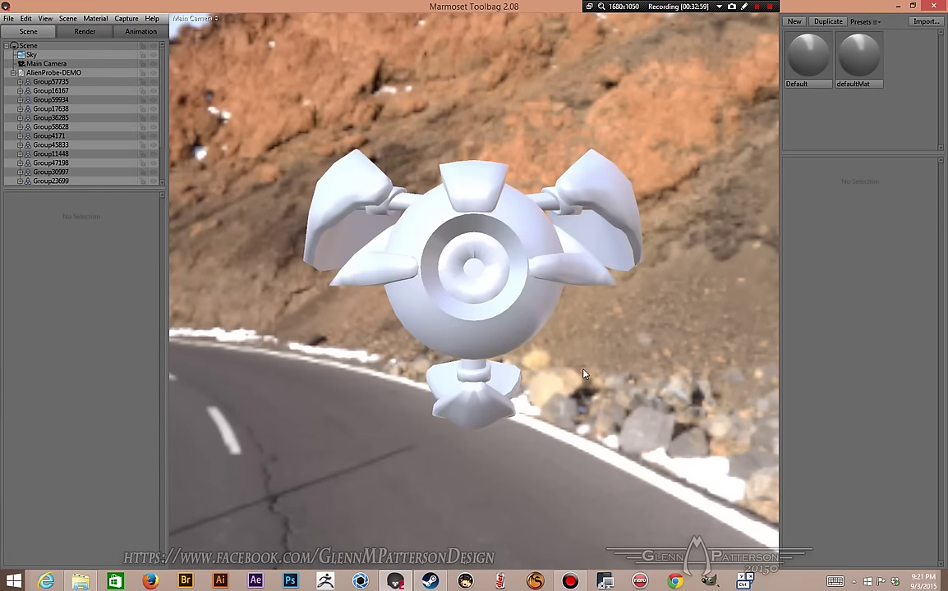
Step: Apply the Default material to the whole AlienProbe-DEMO model
left_click_drag(591, 364, 538, 387, "alt")
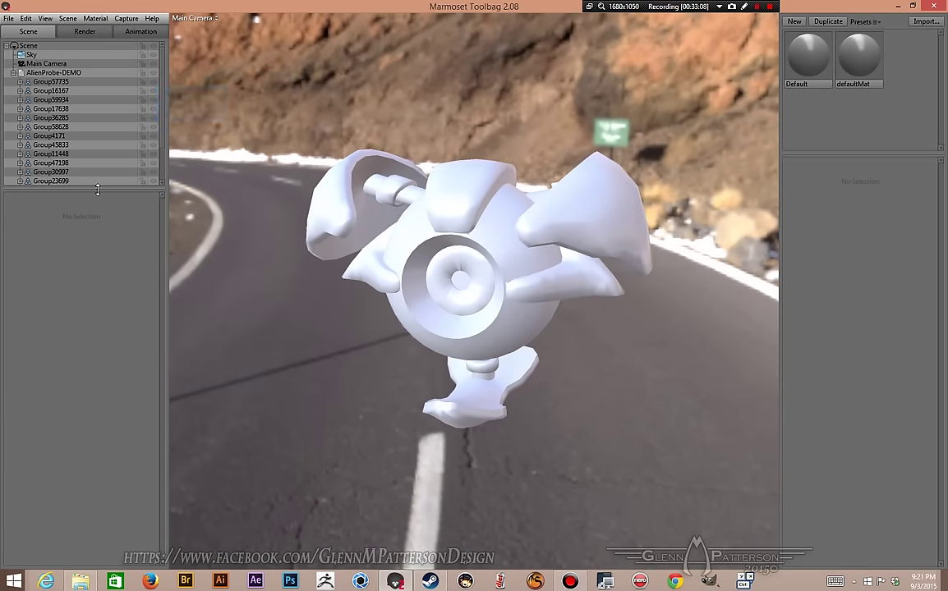
left_click_drag(602, 382, 514, 338, "alt")
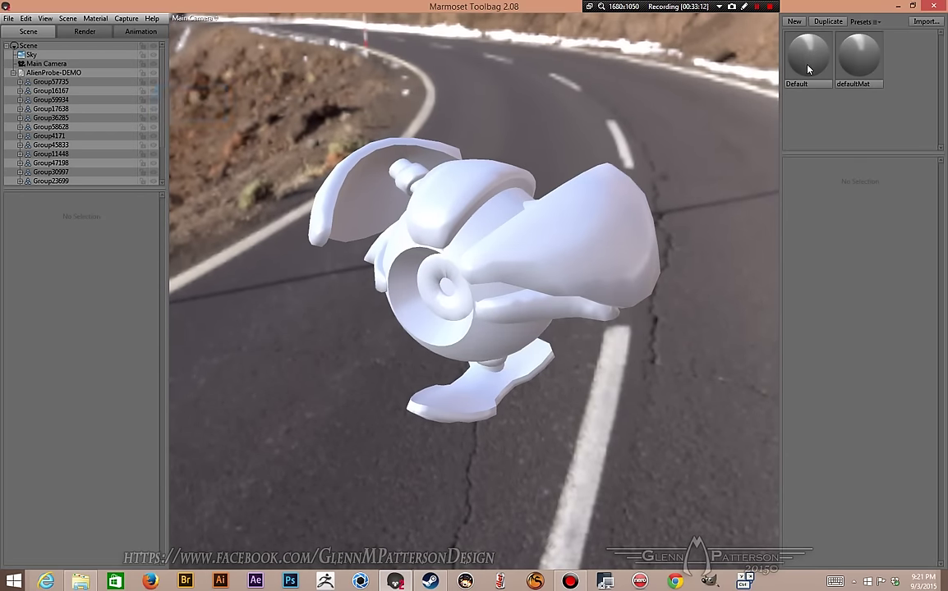
mouse_move(806, 64)
left_mouse_down()
mouse_move(712, 60)
mouse_move(415, 81)
mouse_move(71, 77)
left_mouse_up()
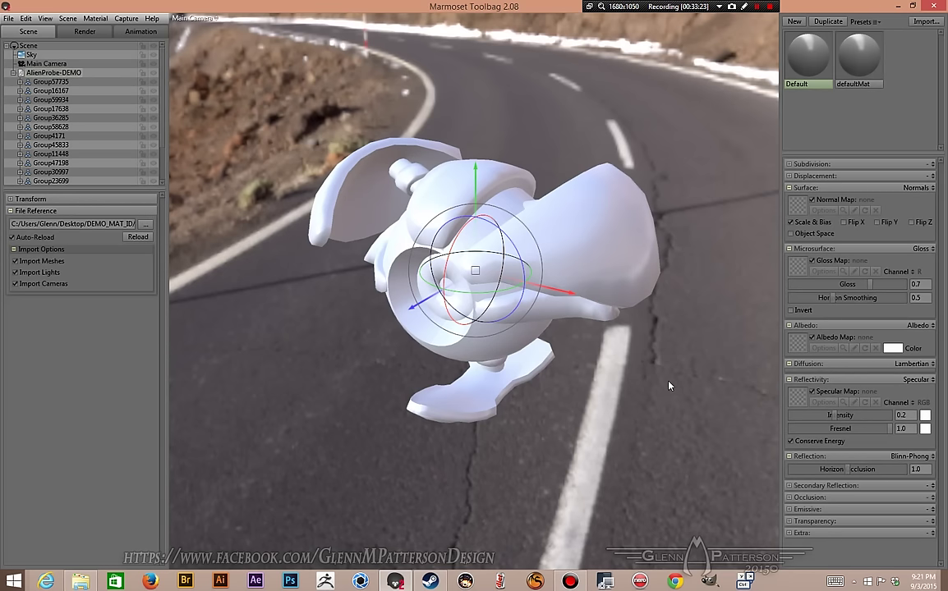
Step: Load defaultMat_Normal_OpenGL.jpg from the AlienProbe export folder as the Default material's normal map
left_click(803, 188)
left_click(817, 189)
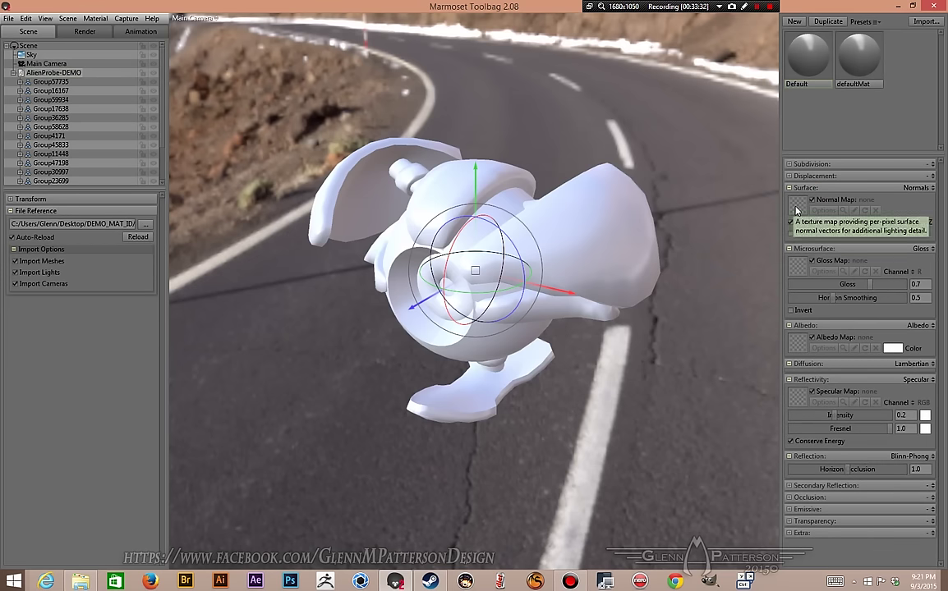
left_click(31, 55)
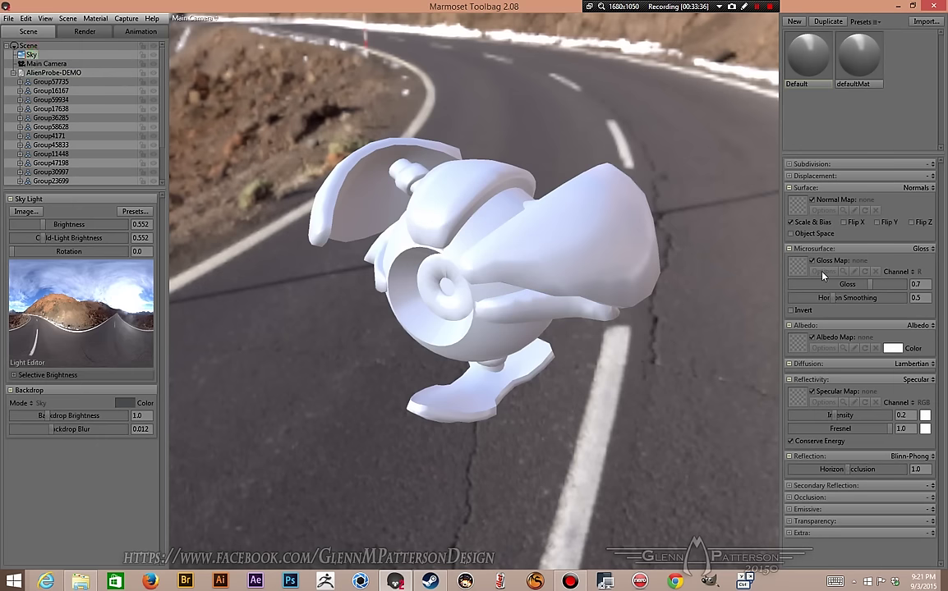
left_click(797, 205)
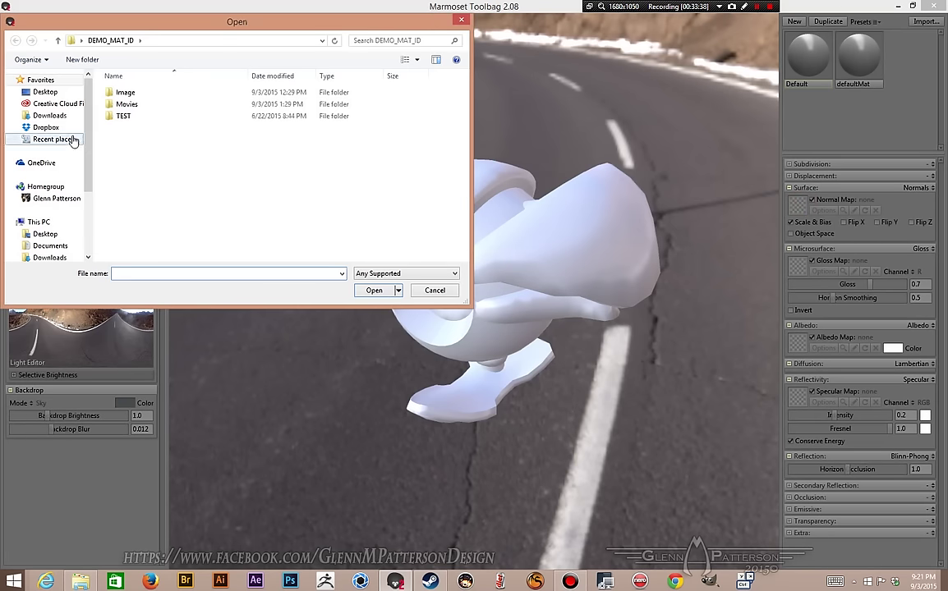
left_click(54, 139)
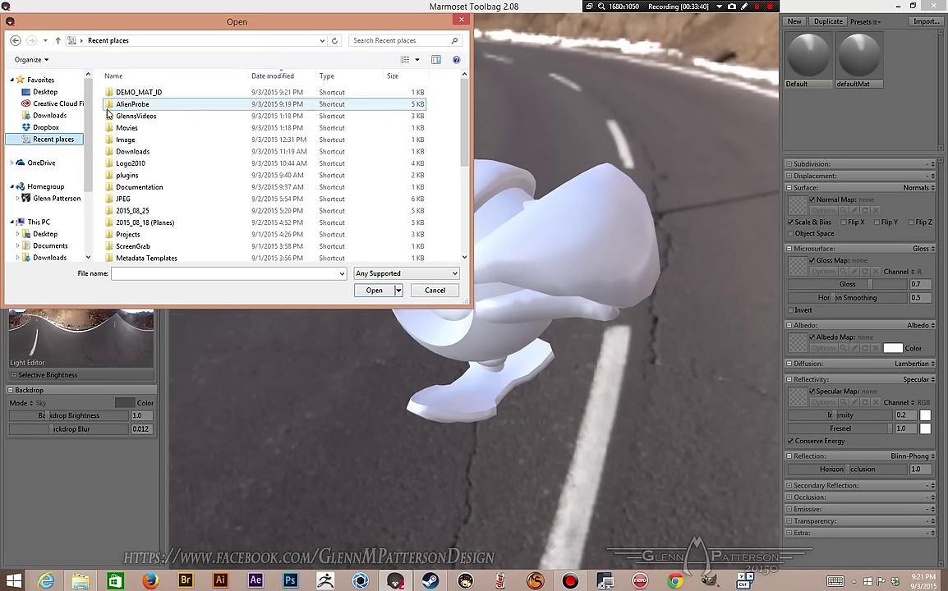
double_click(108, 107)
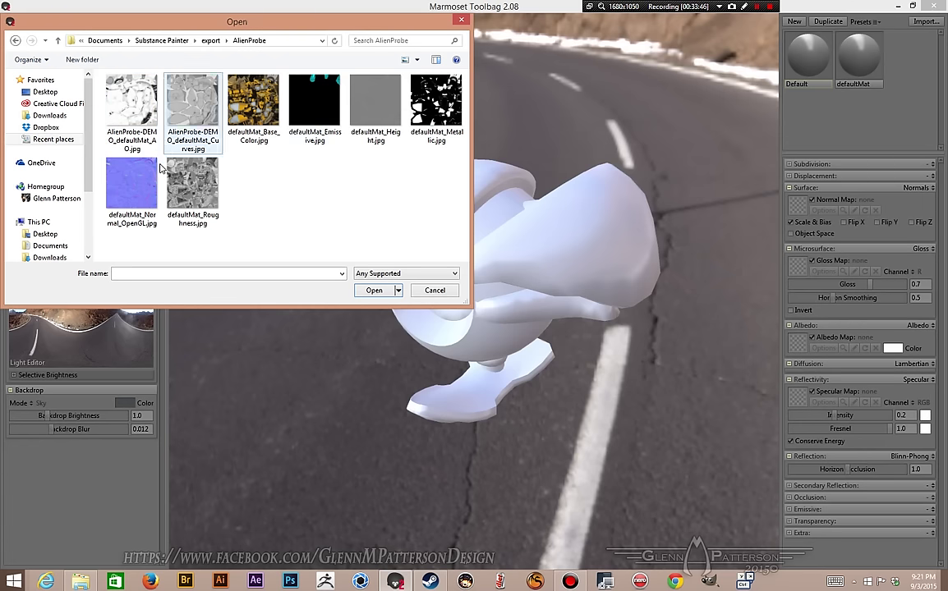
double_click(124, 173)
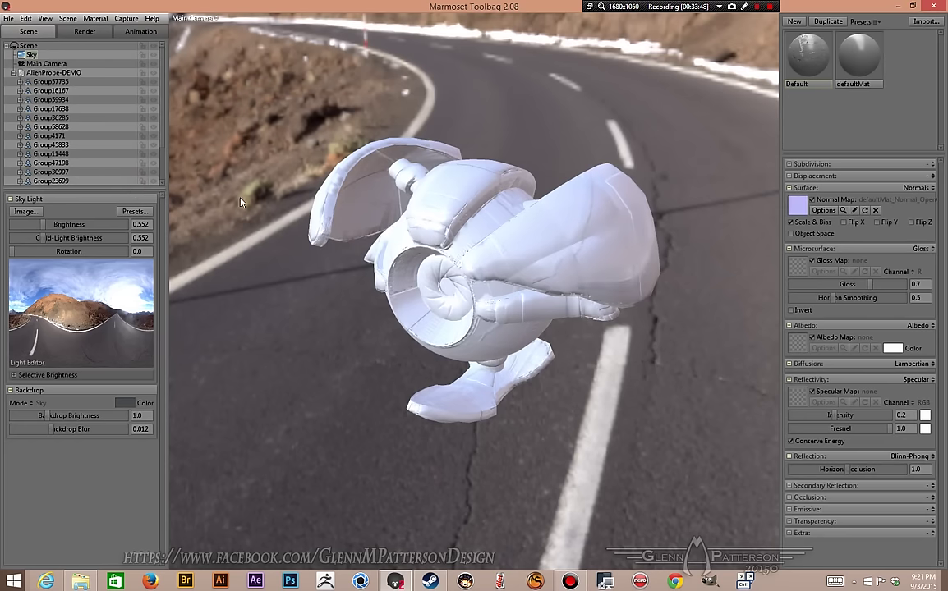
Step: Inspect the normal-mapped probe from several angles and load defaultMat_Base_Color.jpg as the Default material's albedo map
left_click_drag(595, 362, 528, 314, "alt")
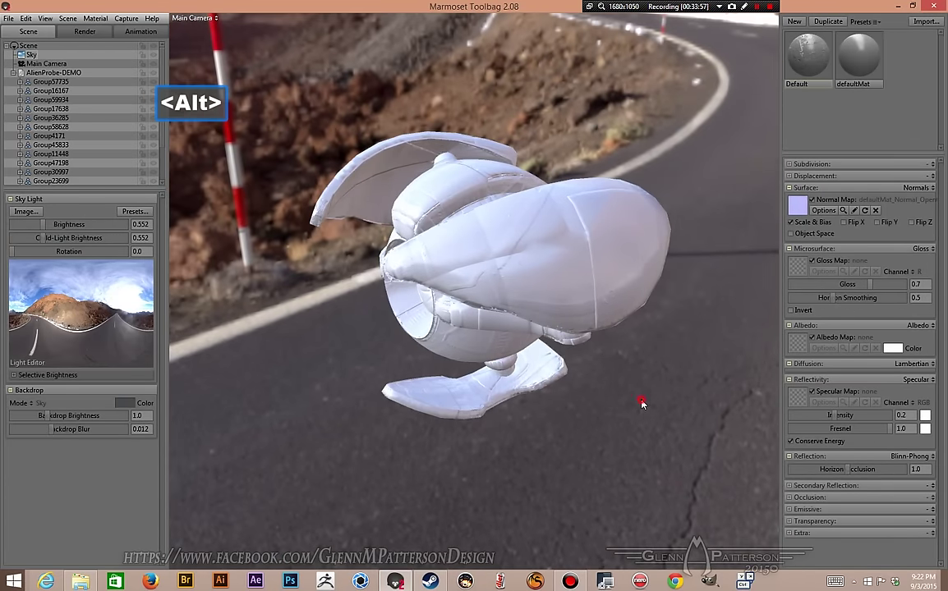
left_click_drag(641, 402, 710, 383, "alt")
left_click_drag(697, 384, 689, 385, "alt")
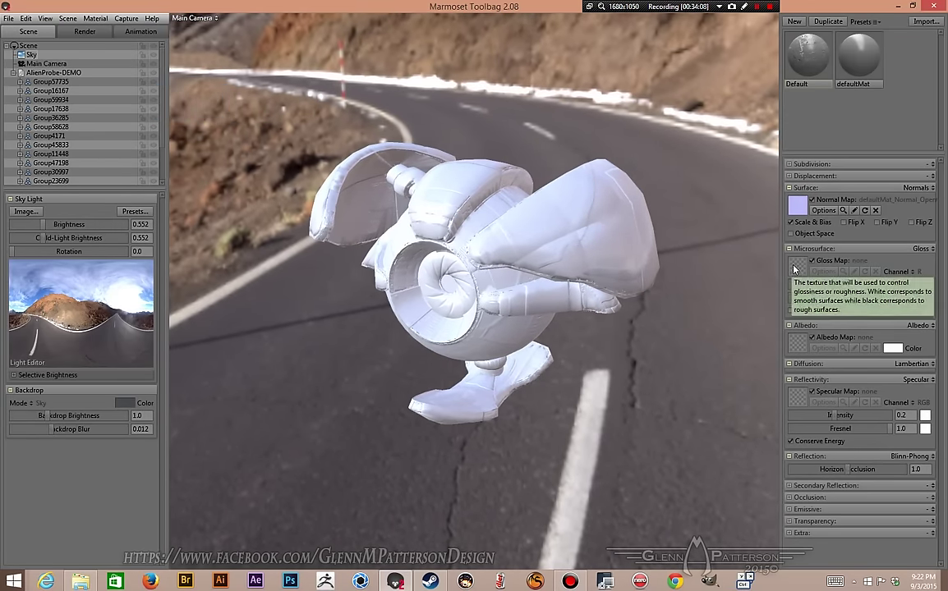
left_click(797, 345)
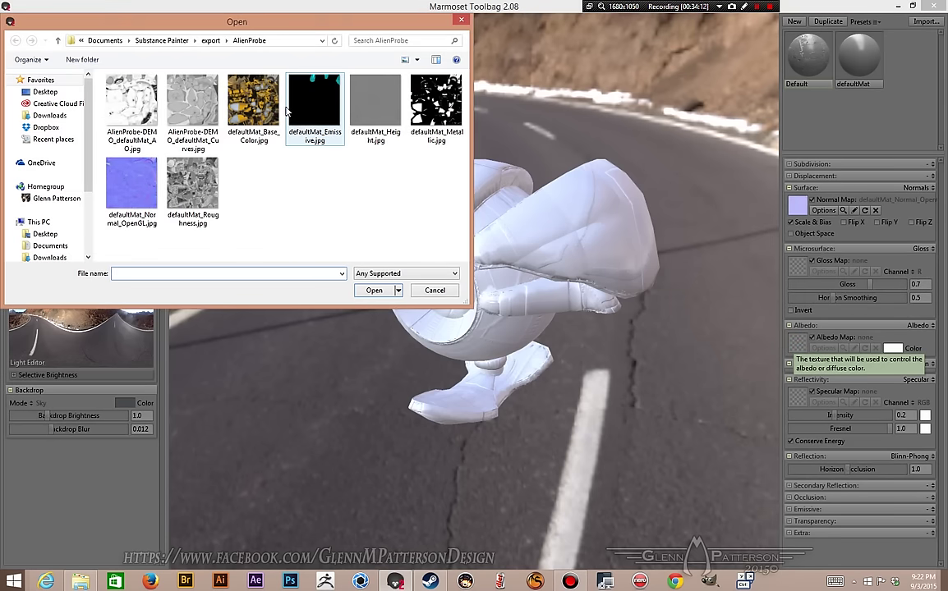
double_click(249, 105)
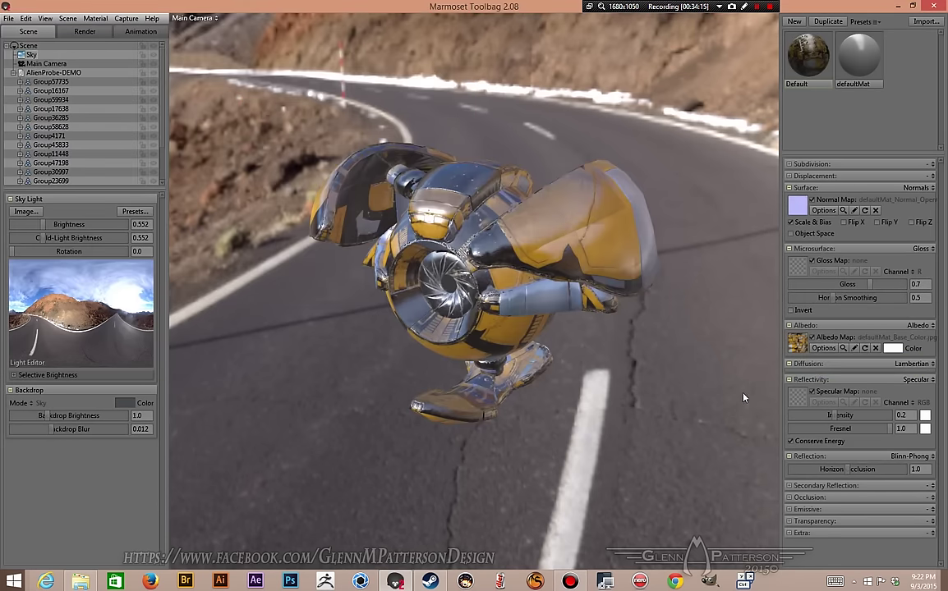
Step: Switch the Default material's reflectivity model to Metalness and load defaultMat_Metallic.jpg as its metalness map
left_click(794, 399)
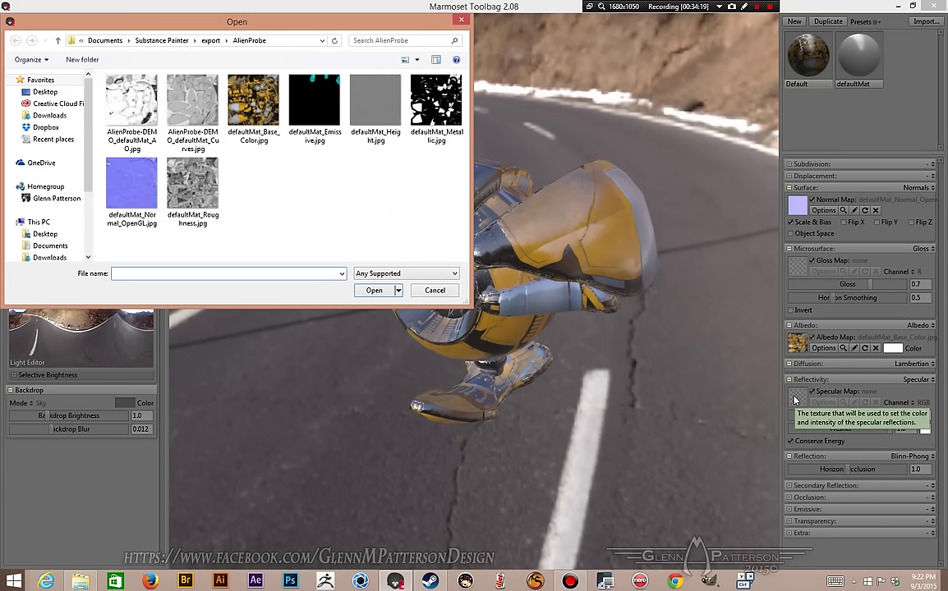
left_click(435, 290)
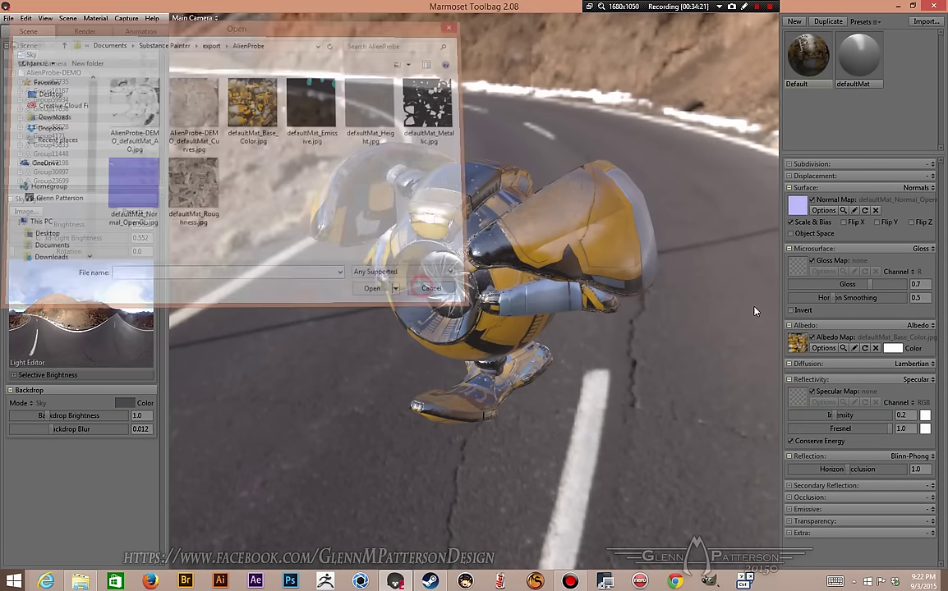
left_click(919, 380)
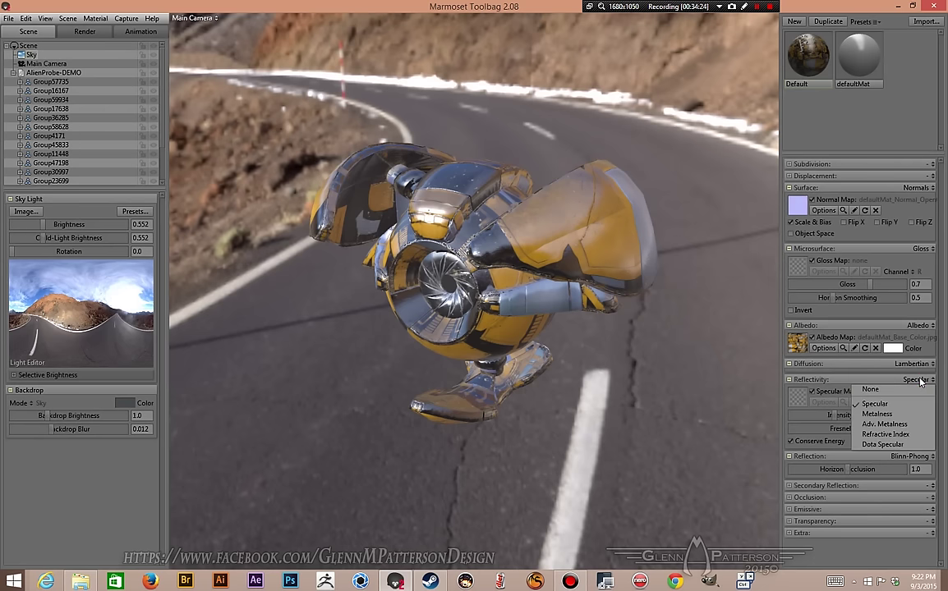
left_click(877, 414)
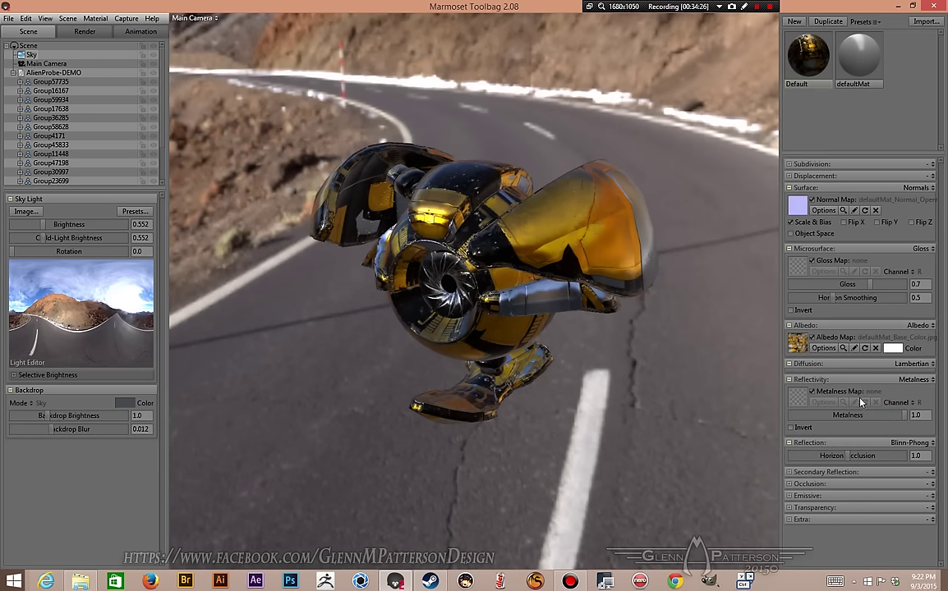
left_click(799, 399)
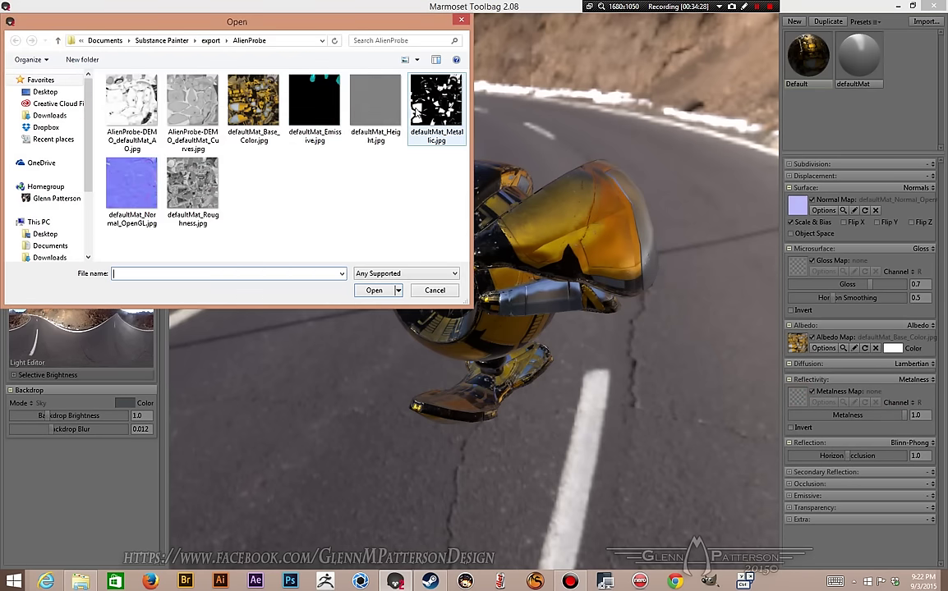
double_click(428, 103)
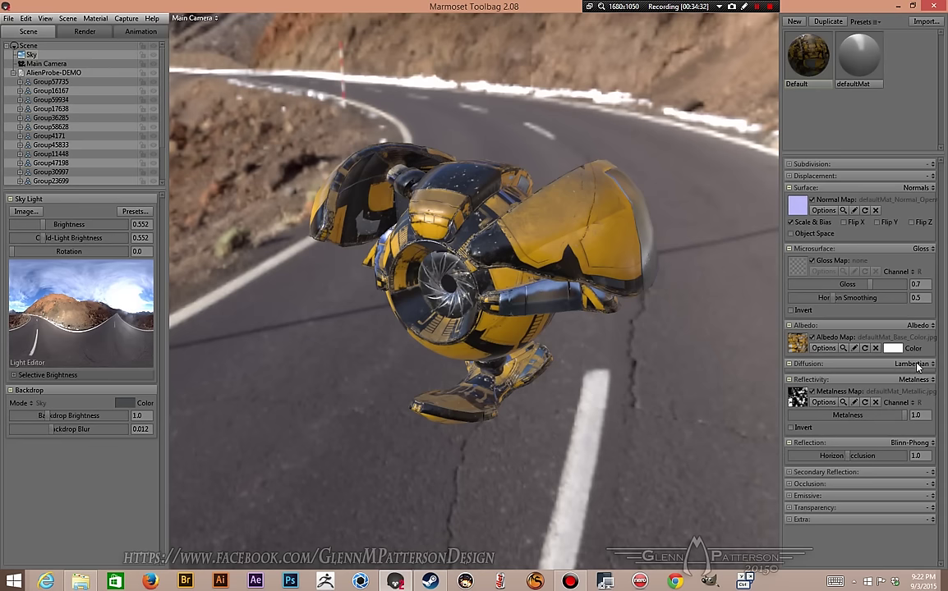
Step: Check the diffusion and albedo model options and load defaultMat_Roughness.jpg as the Default material's gloss map
left_click(915, 364)
left_click(916, 366)
left_click(919, 327)
left_click(920, 327)
left_click(799, 268)
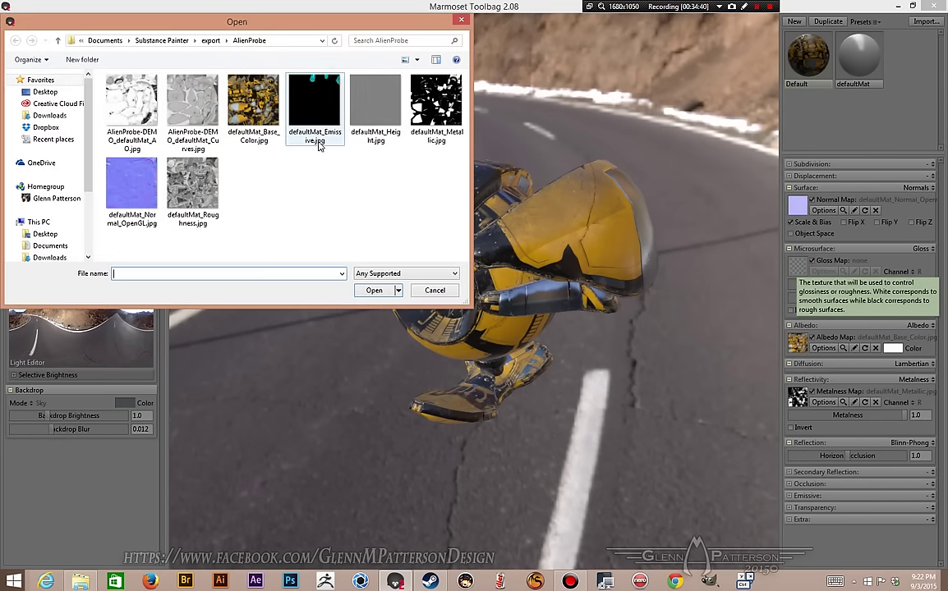
double_click(194, 191)
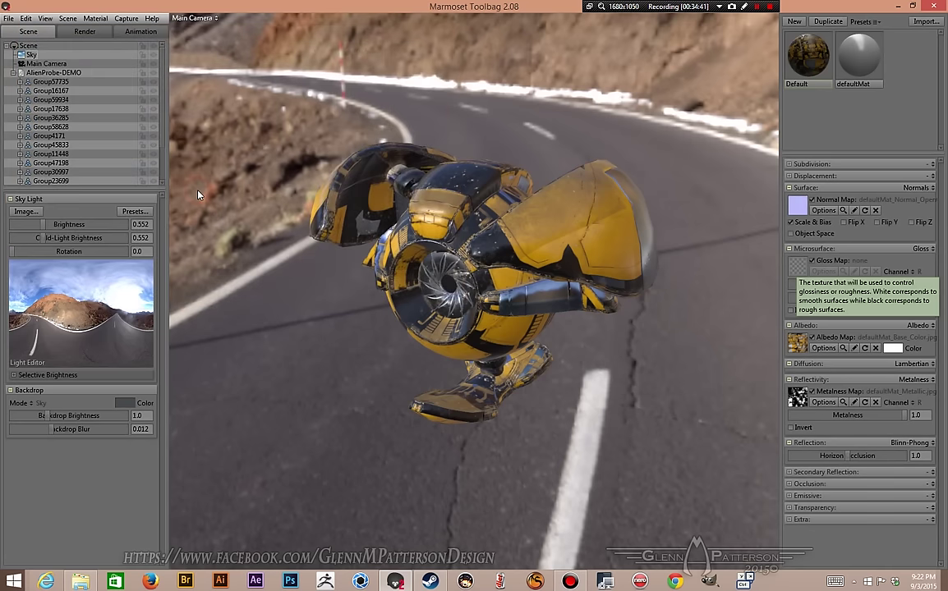
Step: Switch the Default material's reflection model to GGX and check the probe's highlights from another angle
left_click(921, 249)
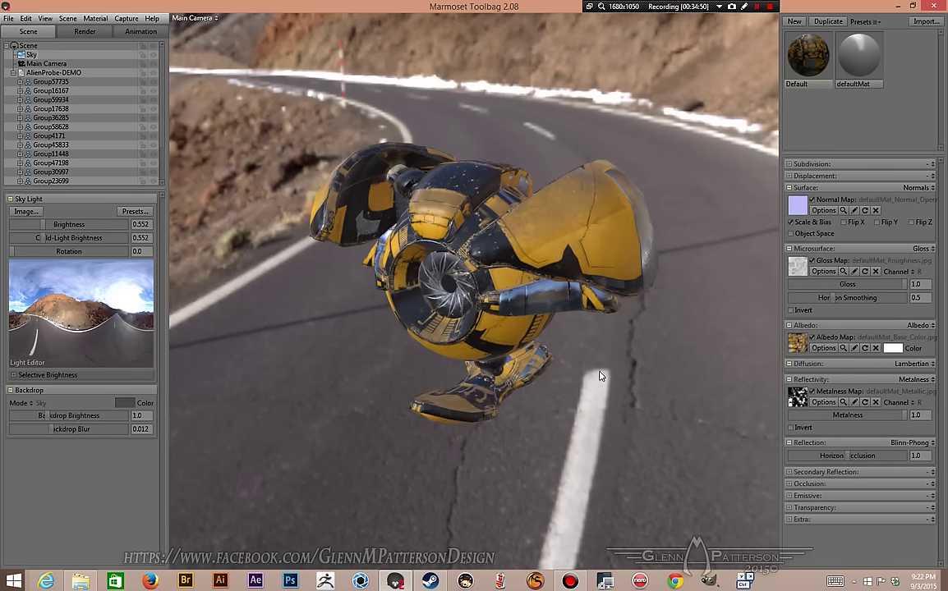
mouse_move(614, 360)
left_mouse_down("alt")
mouse_move(501, 361)
mouse_move(493, 311)
mouse_move(699, 362)
mouse_move(663, 295)
mouse_move(620, 335)
mouse_move(581, 329)
mouse_move(753, 404)
left_mouse_up("alt")
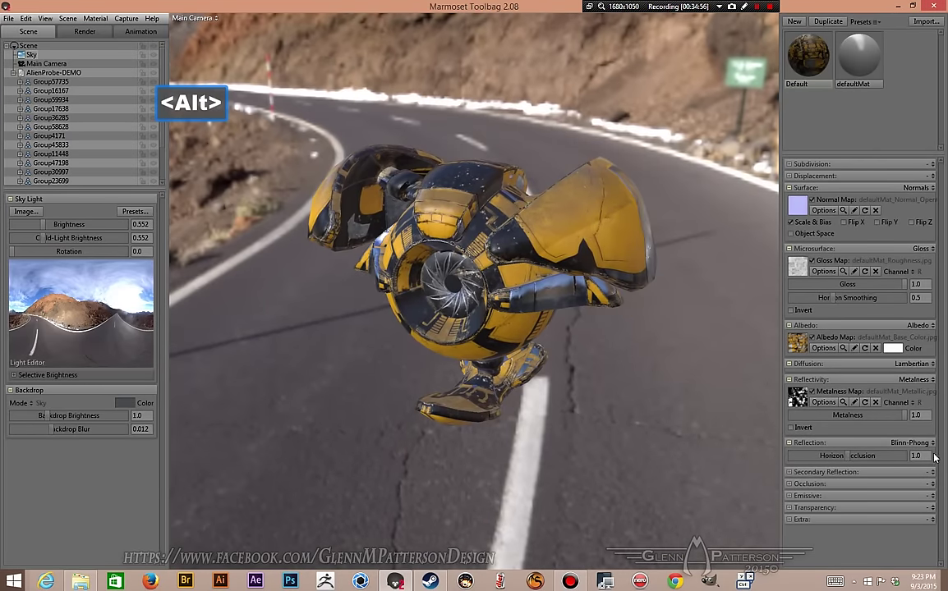
left_click(903, 444)
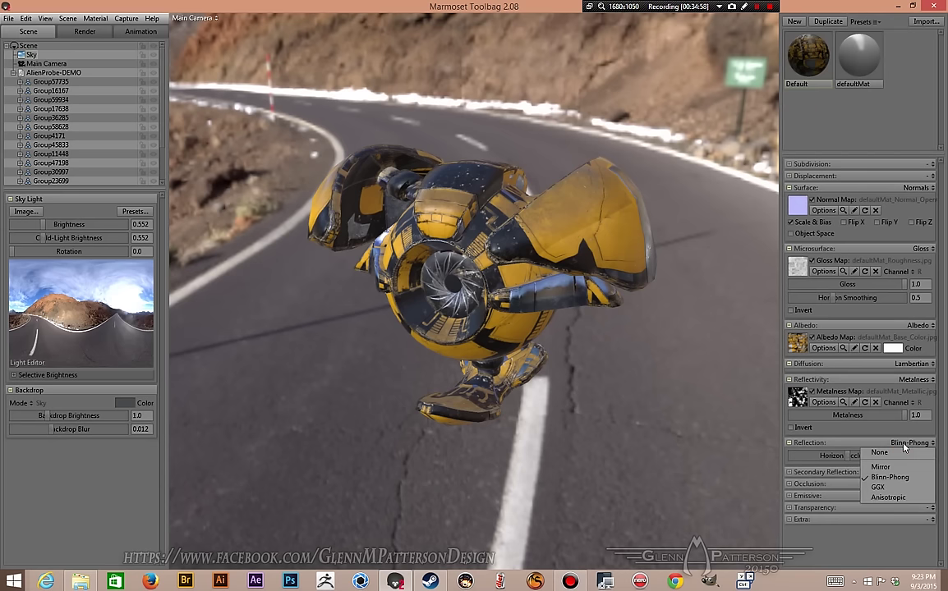
left_click(877, 488)
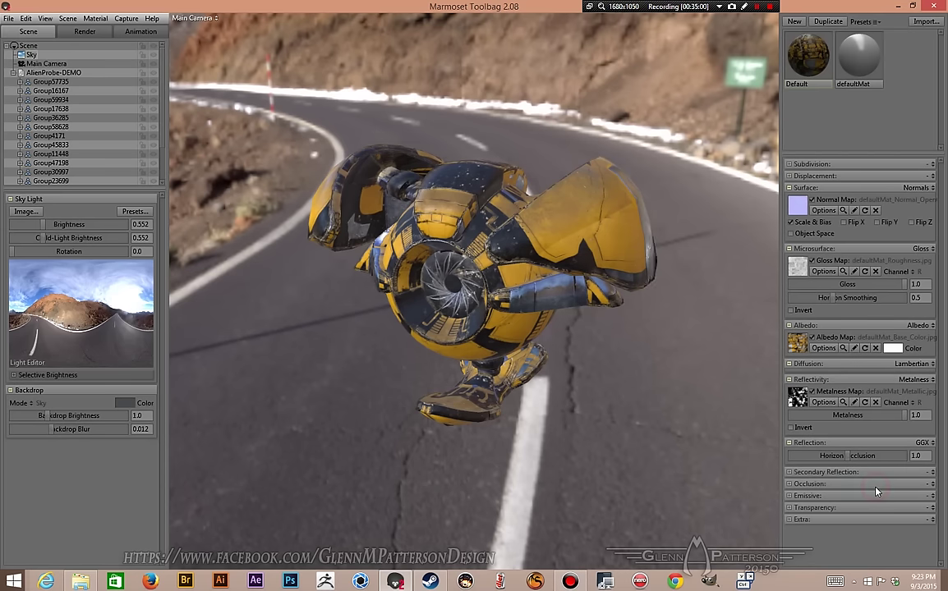
left_click_drag(617, 368, 587, 334, "alt")
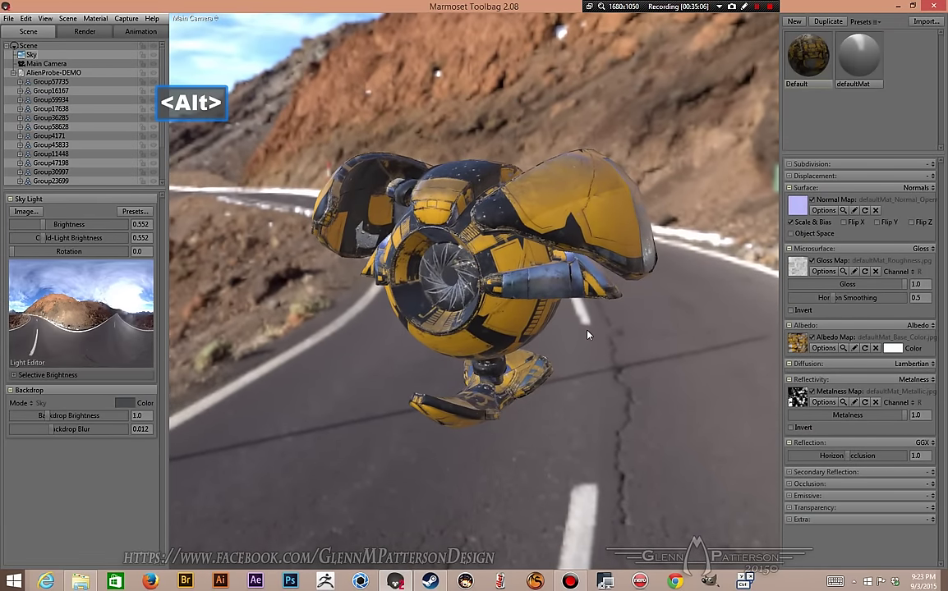
Step: Enable the Occlusion model on the Default material and load AlienProbe-DEMO_defaultMat_AO.jpg as its occlusion map
left_click(789, 484)
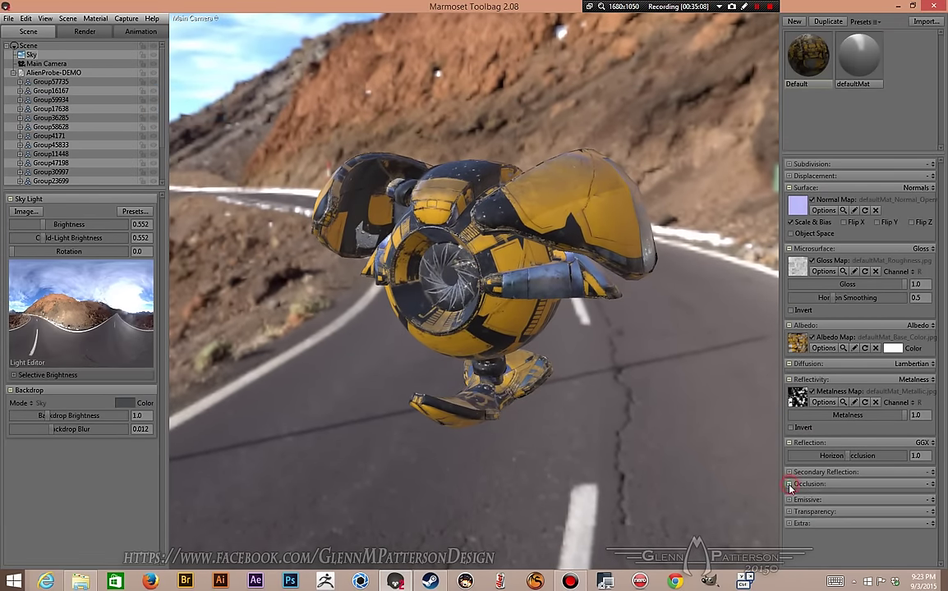
left_click(930, 484)
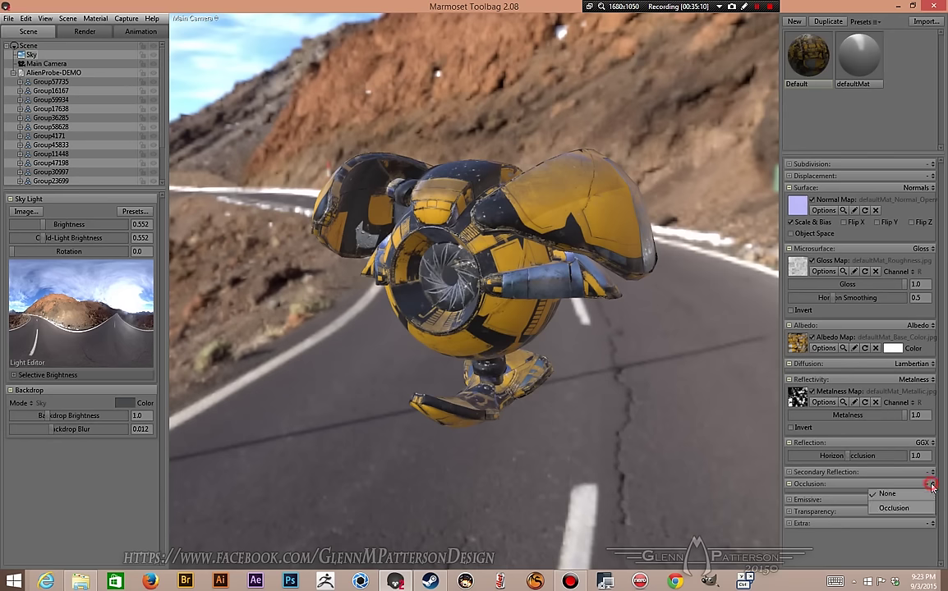
left_click(895, 508)
scroll(801, 456, "down", 3)
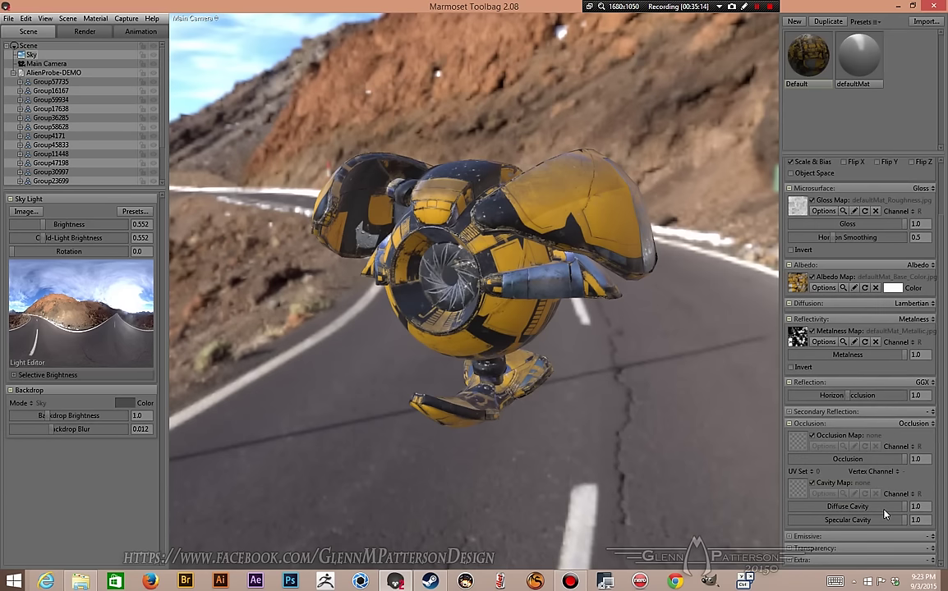
left_click(799, 444)
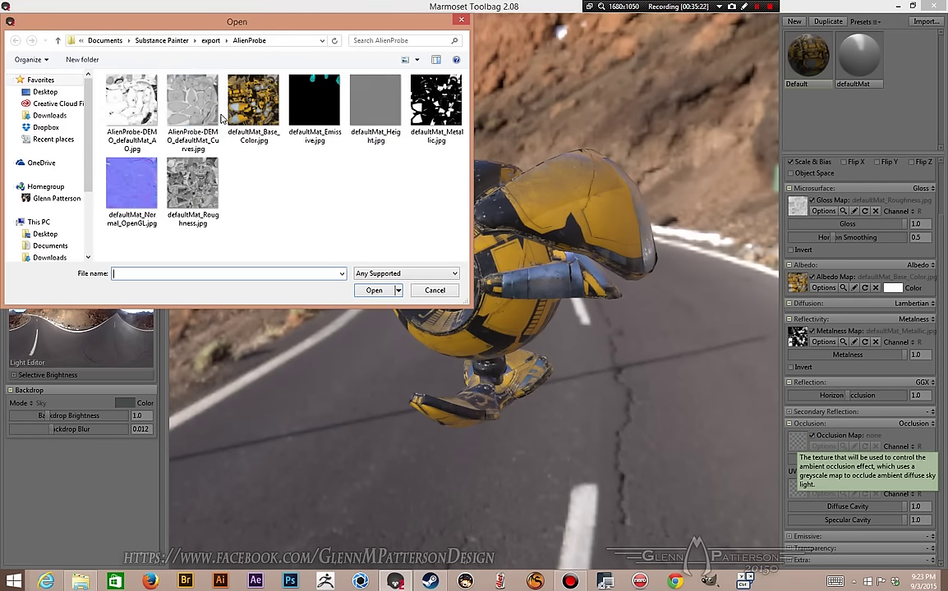
double_click(128, 114)
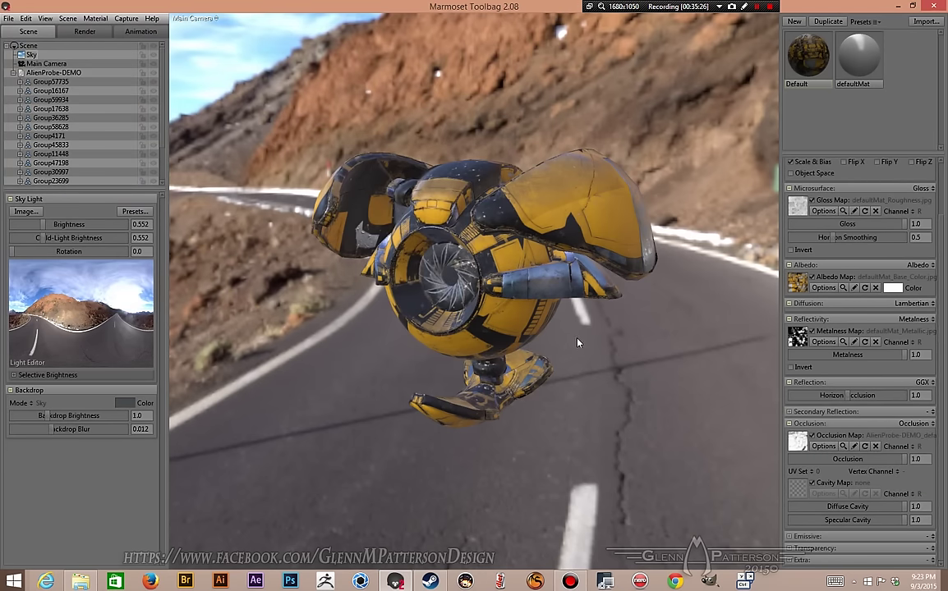
Step: Load AlienProbe-DEMO_defaultMat_Curves.jpg as the Default material's cavity map, with diffuse cavity 0.0 and specular cavity 1.0
left_click(800, 488)
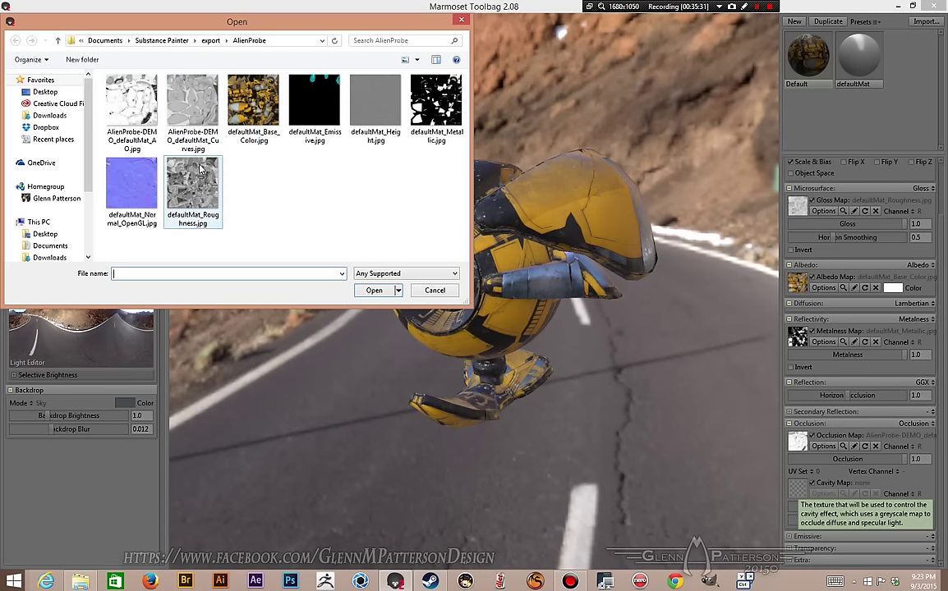
left_click(195, 107)
left_click(372, 289)
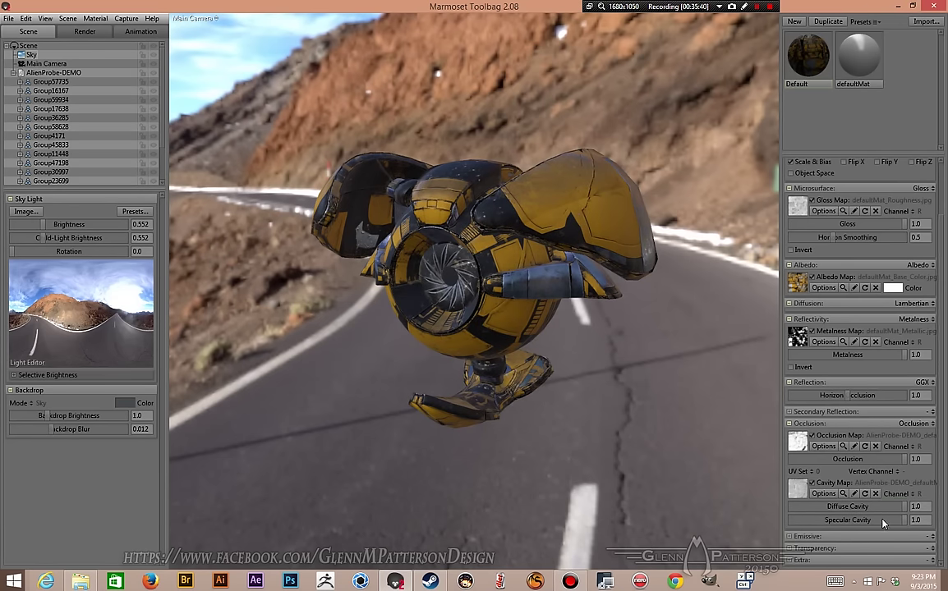
left_click_drag(899, 510, 762, 508)
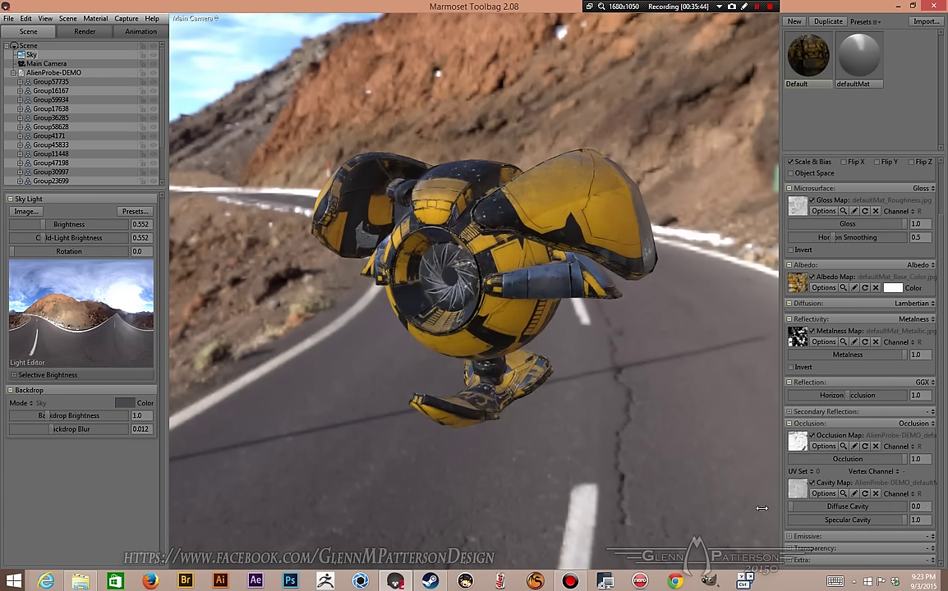
left_click_drag(900, 519, 926, 514)
left_click_drag(575, 430, 589, 404, "alt")
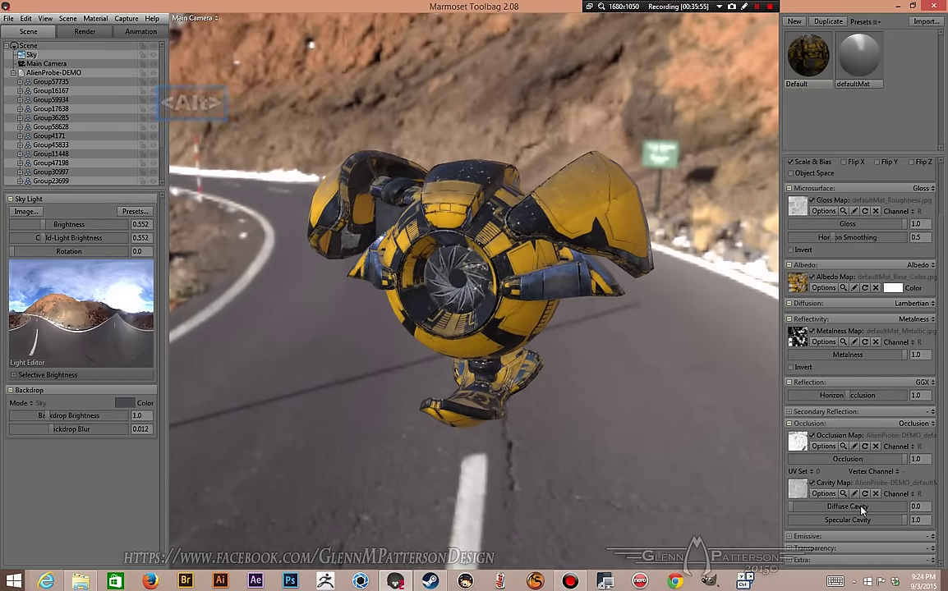
Step: Enable the Emissive model on the Default material and load defaultMat_Emissive.jpg as its emissive map
left_click(932, 536)
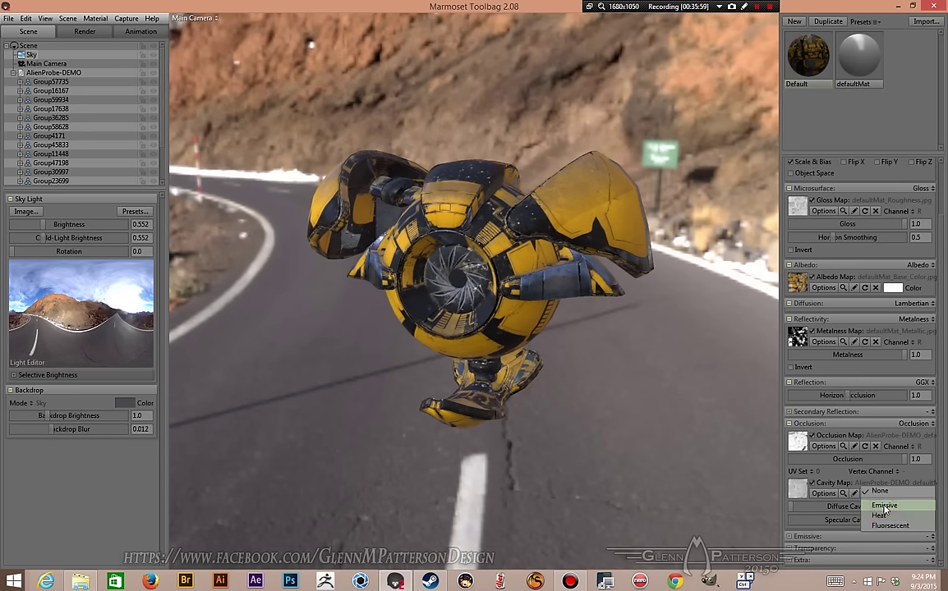
scroll(819, 554, "down", 2)
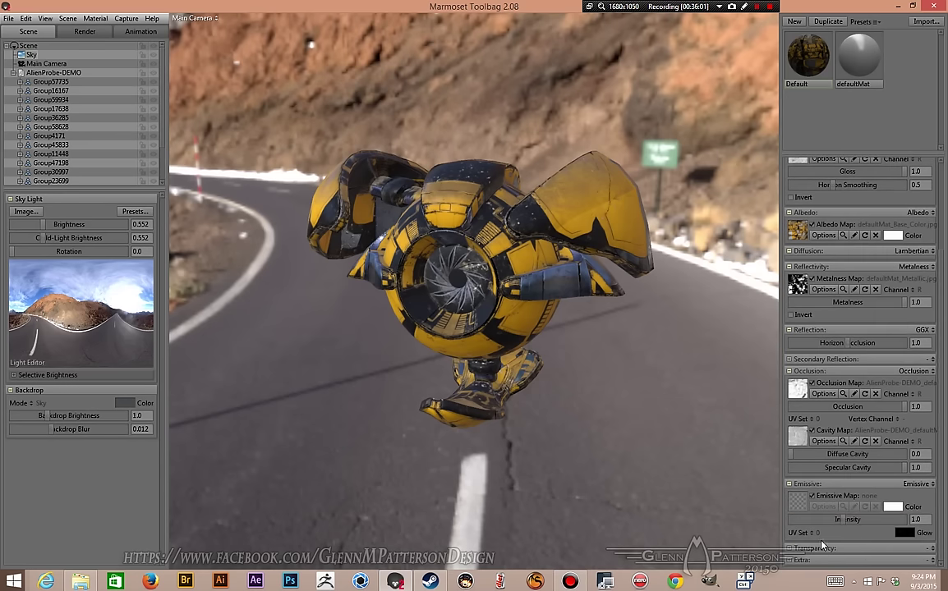
left_click(797, 503)
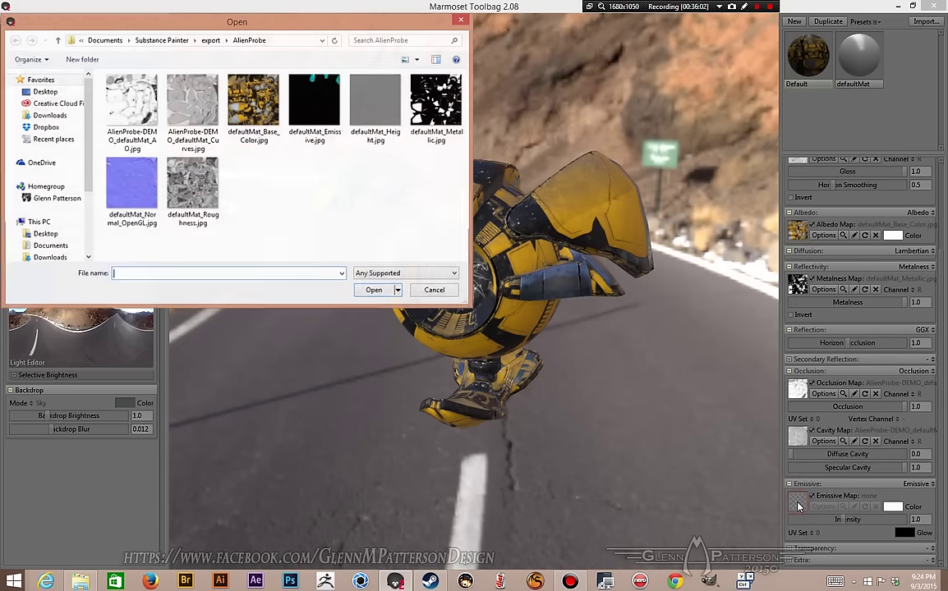
left_click(314, 103)
left_click(374, 290)
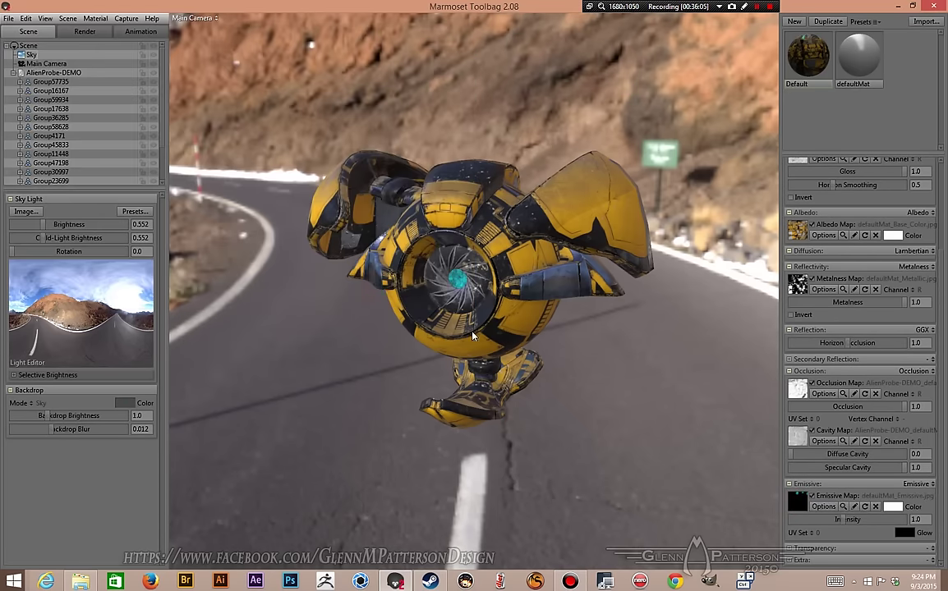
key("alt")
left_click_drag(573, 358, 608, 366, "alt")
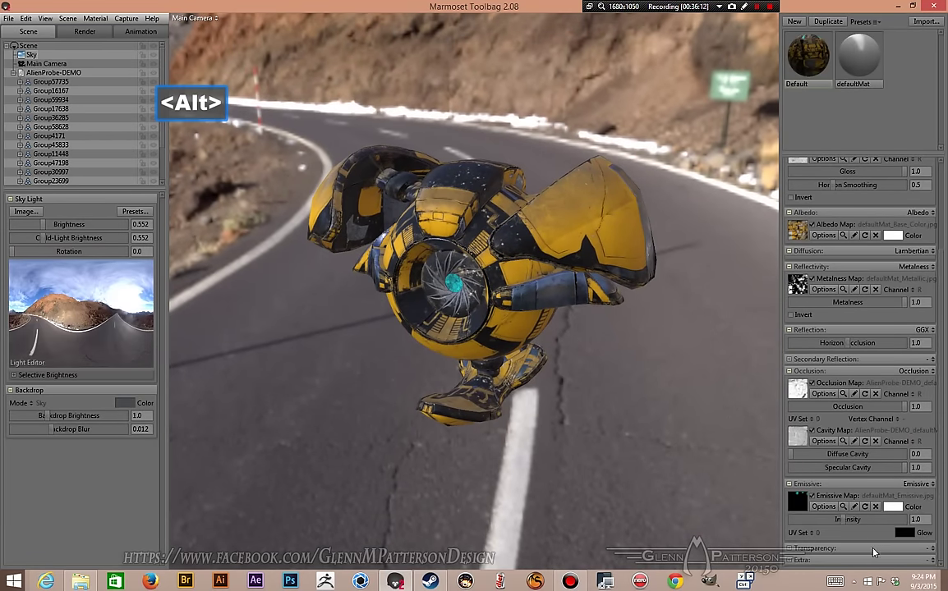
Step: Raise the Default material's horizon occlusion to about 2.0 and its horizon smoothing to 1.0
scroll(858, 505, "up", 2)
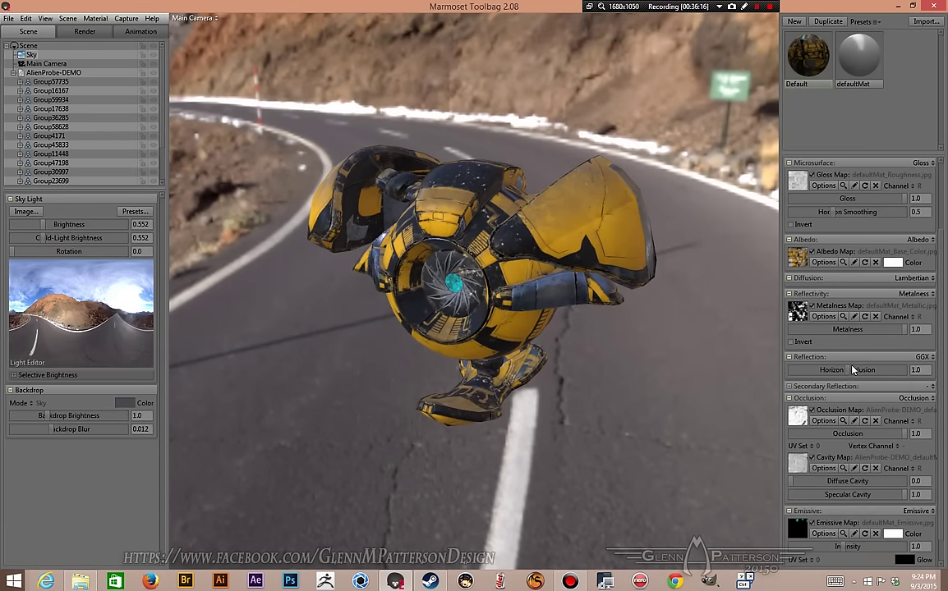
left_click_drag(847, 370, 871, 370)
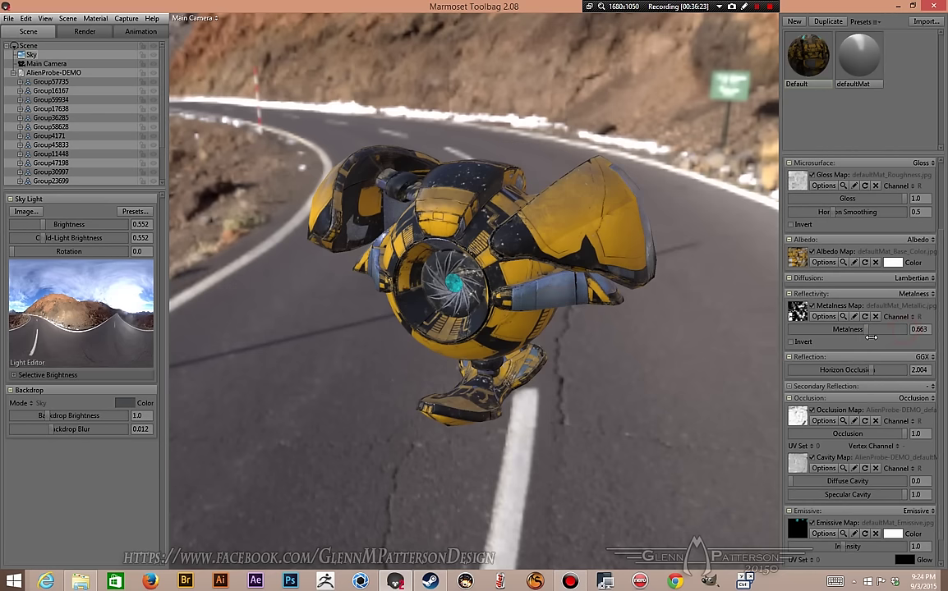
scroll(874, 298, "up", 1)
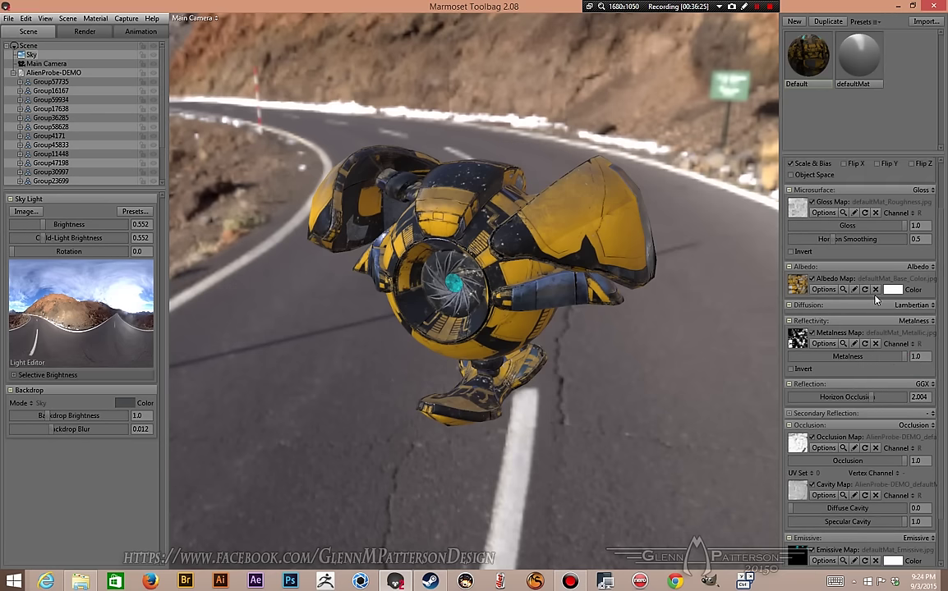
scroll(874, 303, "up", 2)
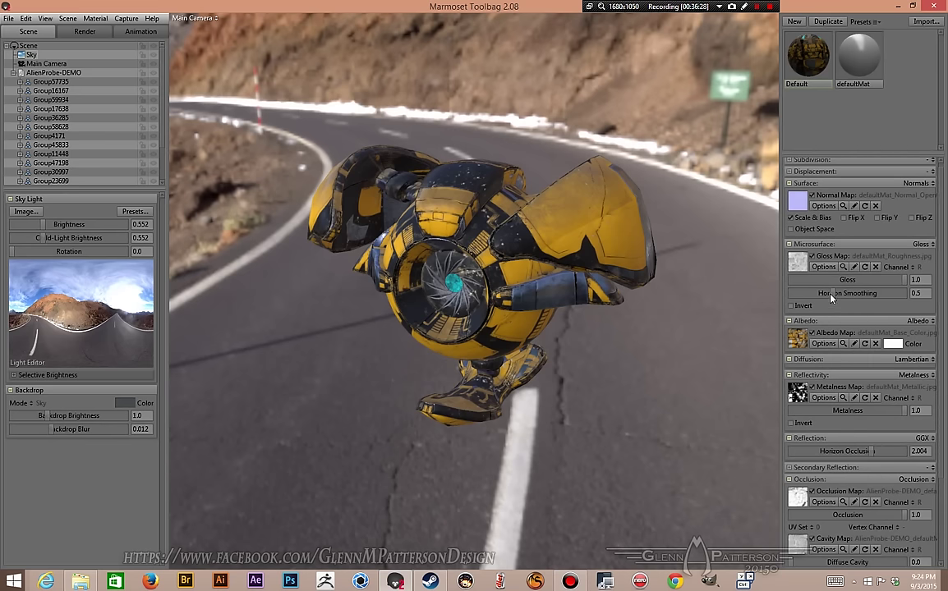
left_click_drag(831, 298, 907, 292)
mouse_move(601, 398)
left_mouse_down("alt")
mouse_move(596, 391)
mouse_move(736, 372)
mouse_move(524, 358)
mouse_move(520, 303)
mouse_move(545, 382)
mouse_move(602, 396)
mouse_move(592, 399)
left_mouse_up("alt")
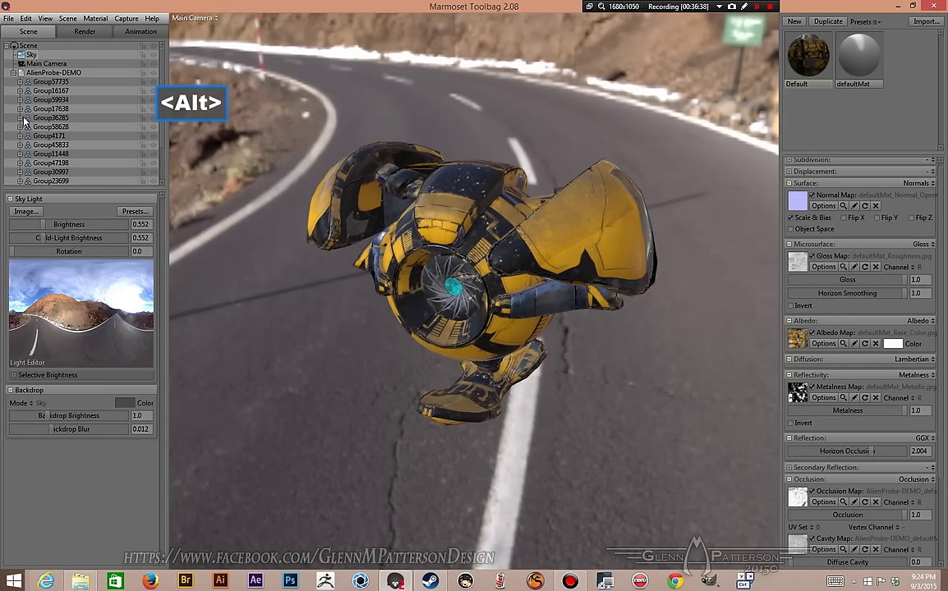
Step: Give the Main Camera a lens flare with strength about 5.63, threshold about 0.315 and size about 1.39
left_click(41, 63)
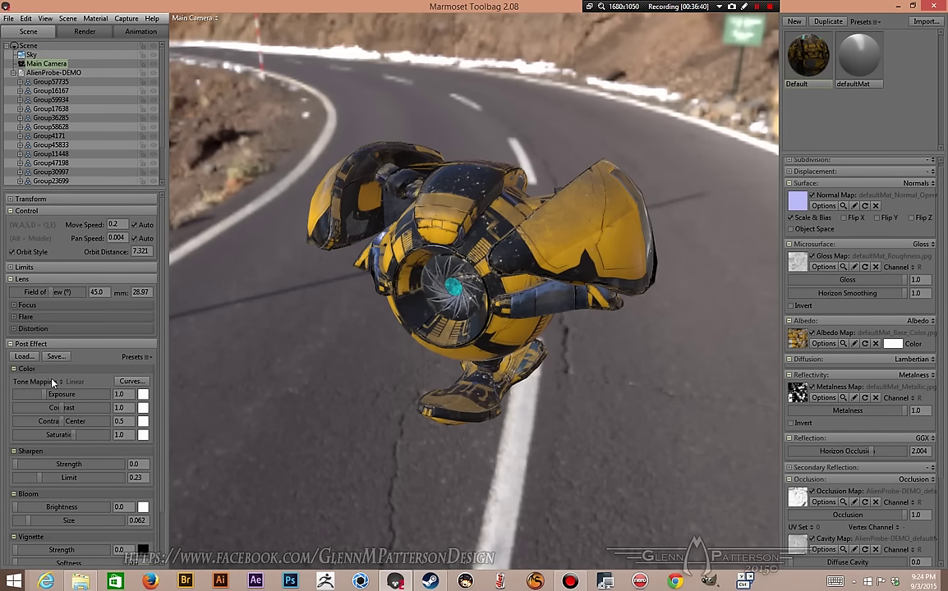
left_click(13, 317)
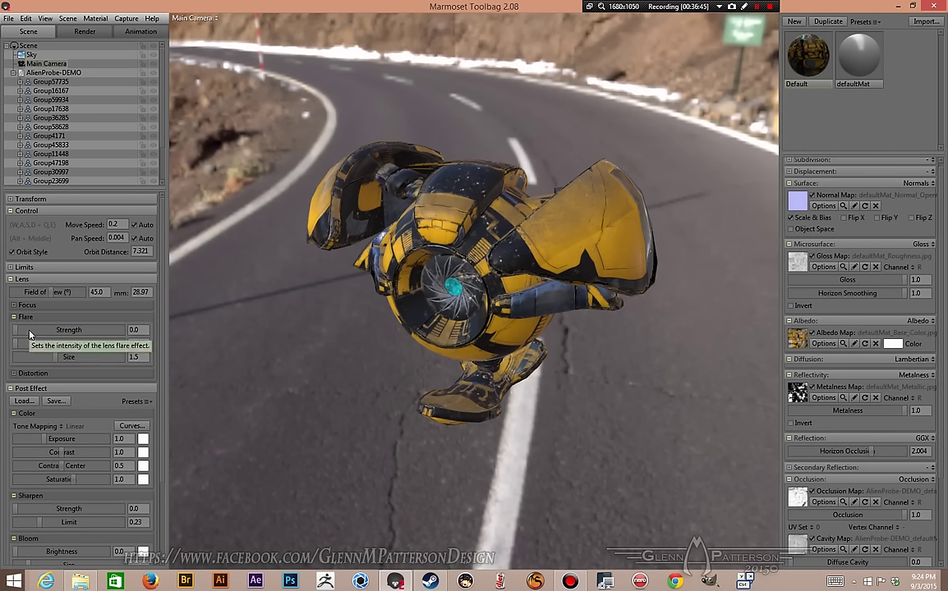
left_click_drag(45, 329, 52, 357)
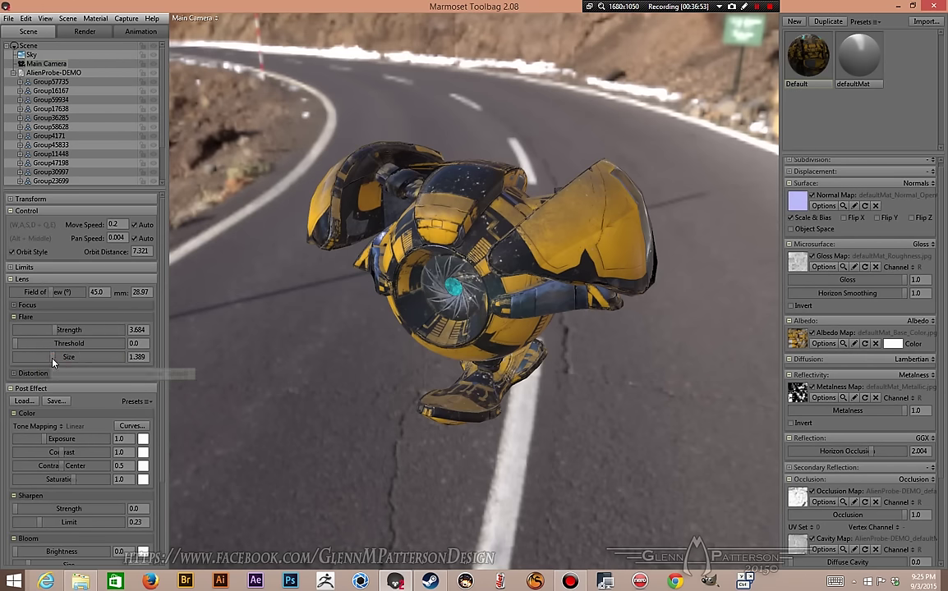
key("alt")
left_click_drag(422, 439, 494, 400, "alt")
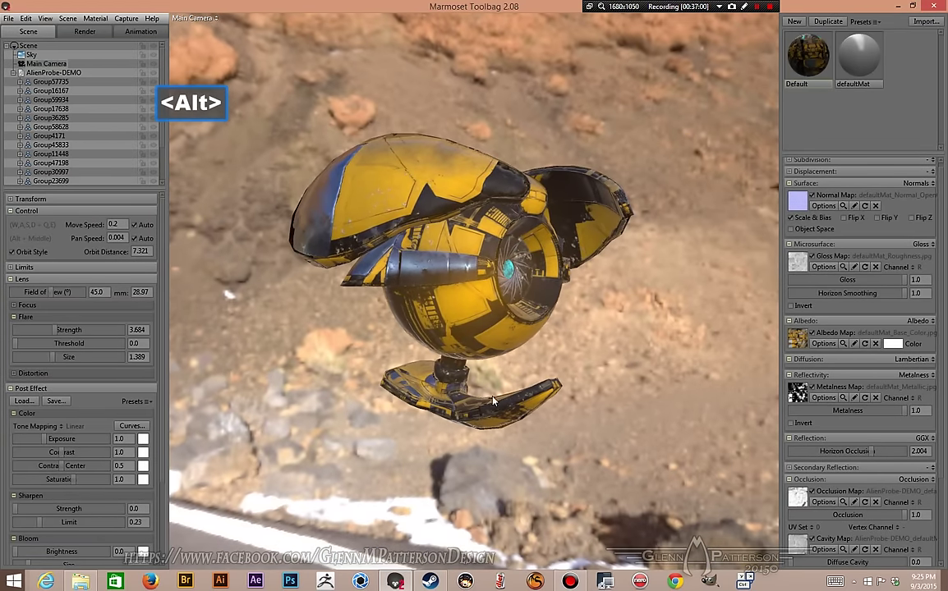
left_click_drag(14, 344, 71, 332)
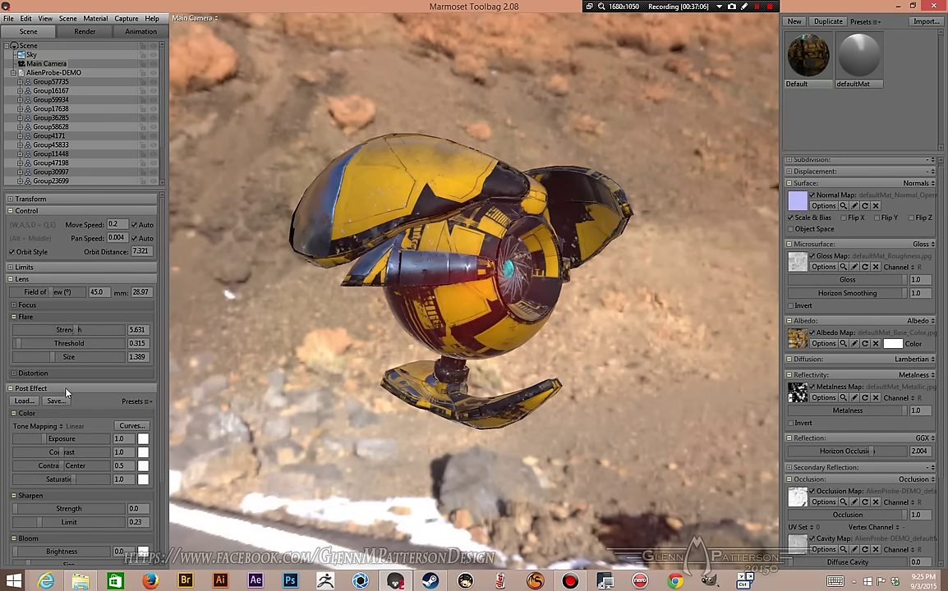
Step: Set the Main Camera's bloom to brightness about 0.187 and size 0.01, and its vignette strength to about 1.14
scroll(73, 453, "down", 3)
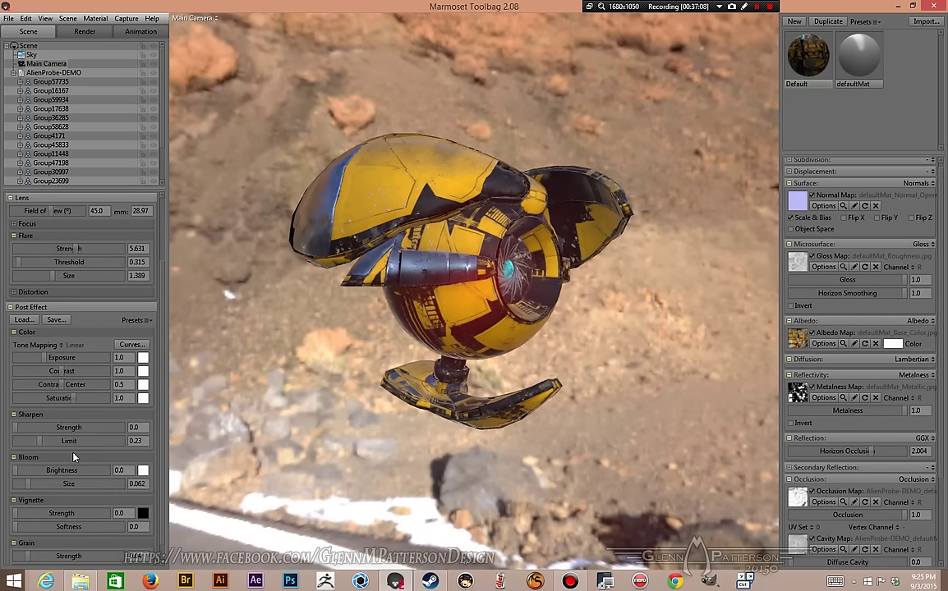
left_click_drag(18, 469, 84, 513)
left_click_drag(394, 472, 312, 499, "alt")
scroll(41, 493, "down", 1)
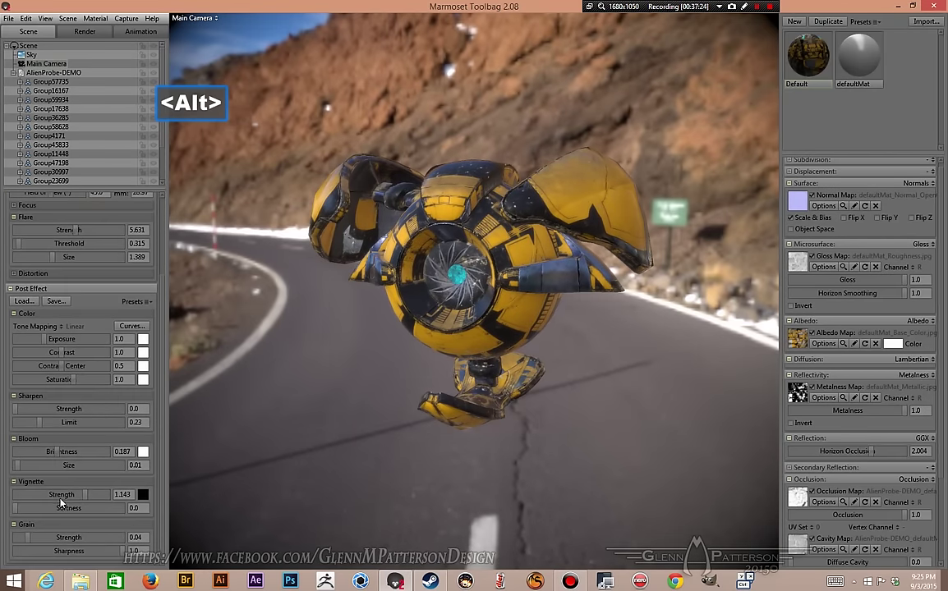
Step: Turn on depth of field in the Main Camera's focus settings and view the probe from another angle
scroll(60, 502, "up", 5)
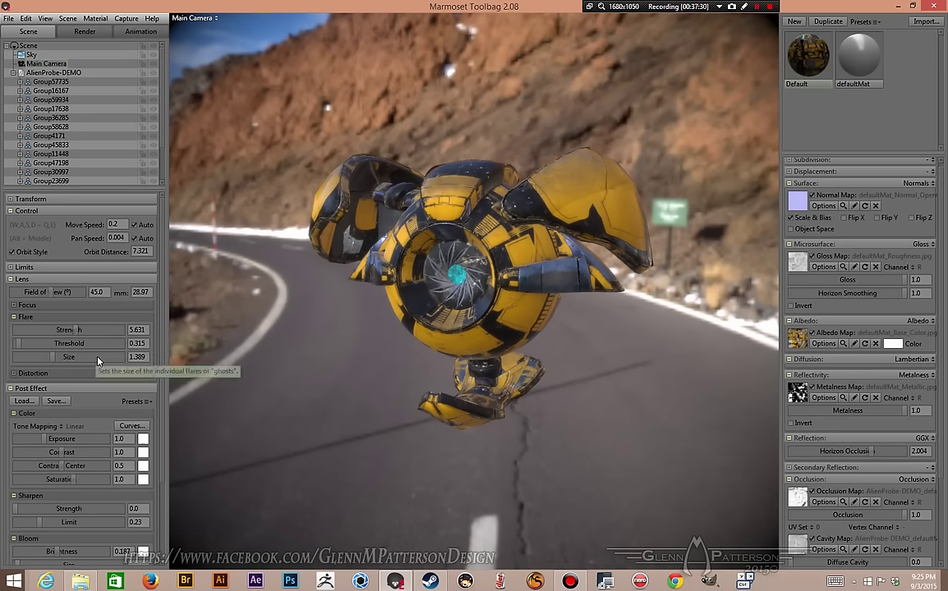
scroll(82, 345, "down", 1)
scroll(69, 325, "up", 1)
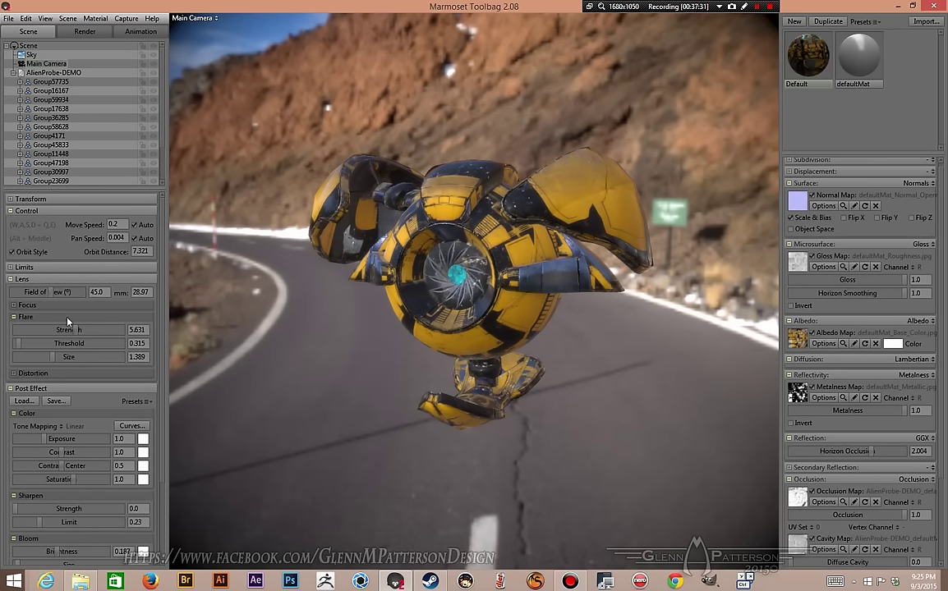
left_click(13, 305)
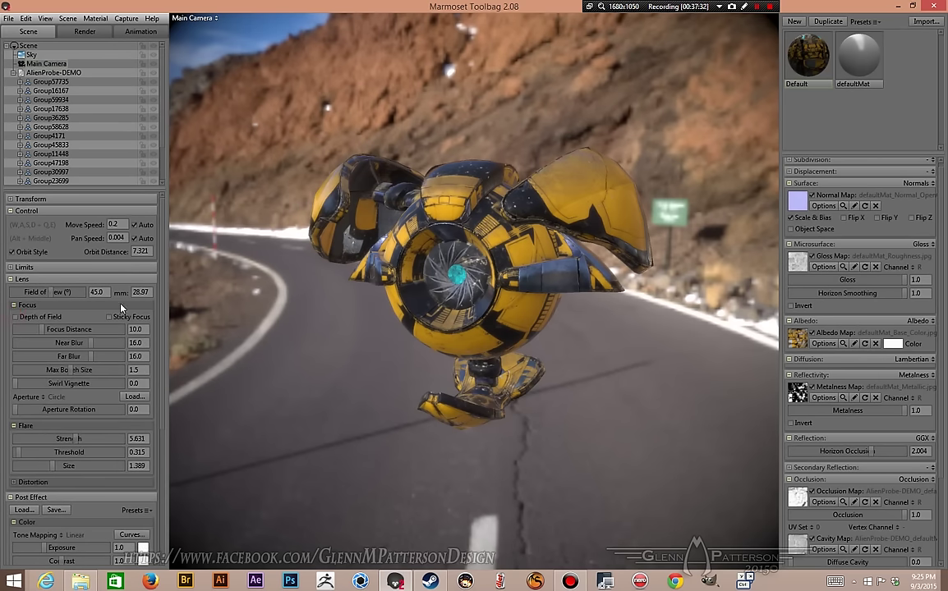
left_click(15, 317)
left_click_drag(391, 403, 220, 377, "alt")
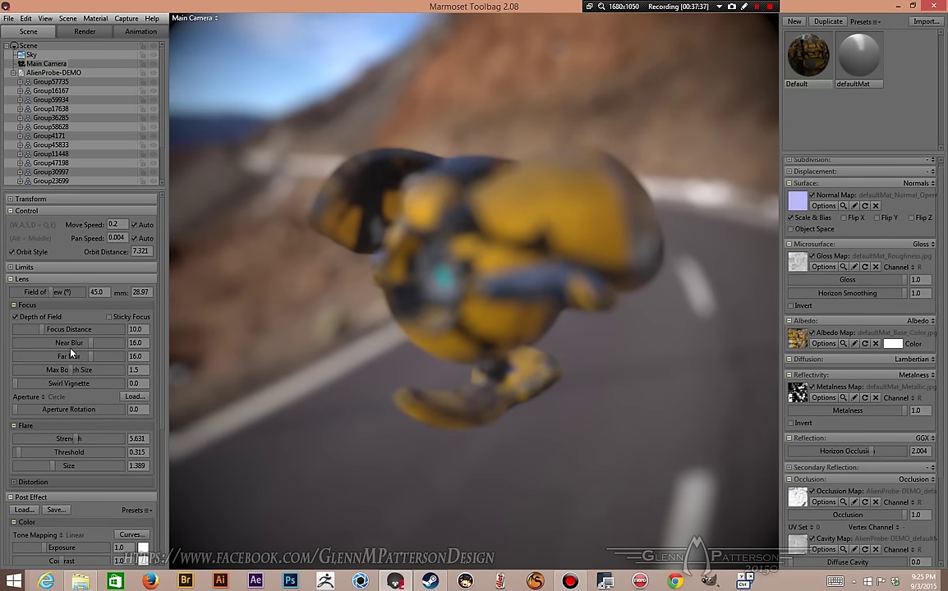
Step: Bring the probe into focus by setting the Main Camera's focus distance to about 4.135 and near blur to about 0.256
scroll(407, 283, "up", 5)
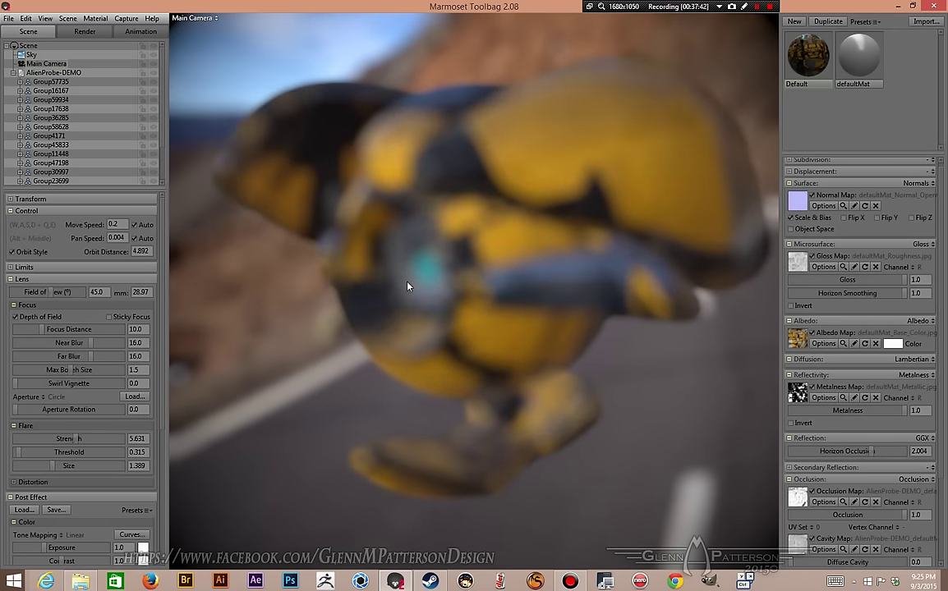
scroll(408, 286, "up", 1)
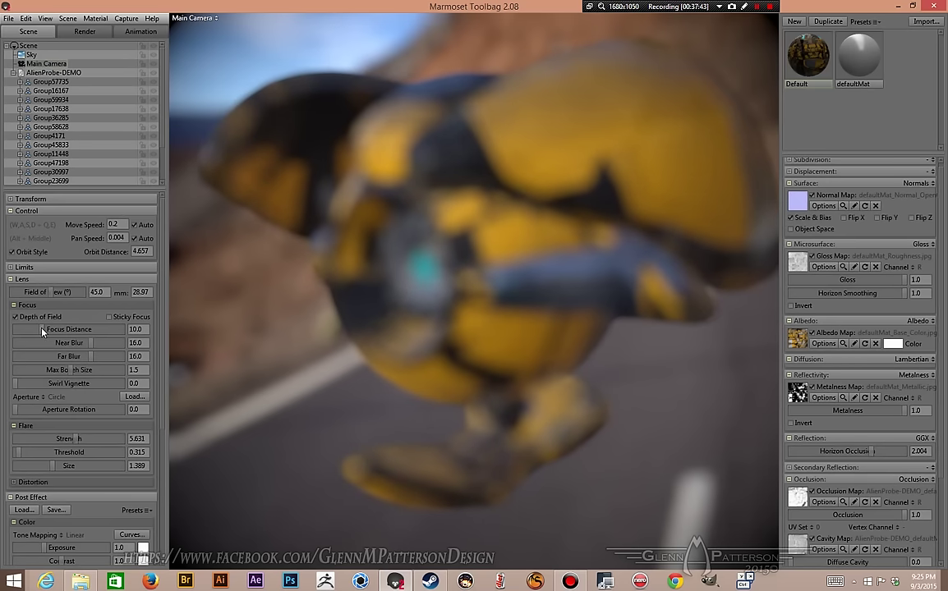
mouse_move(42, 331)
left_mouse_down()
mouse_move(25, 332)
mouse_move(38, 331)
left_mouse_up()
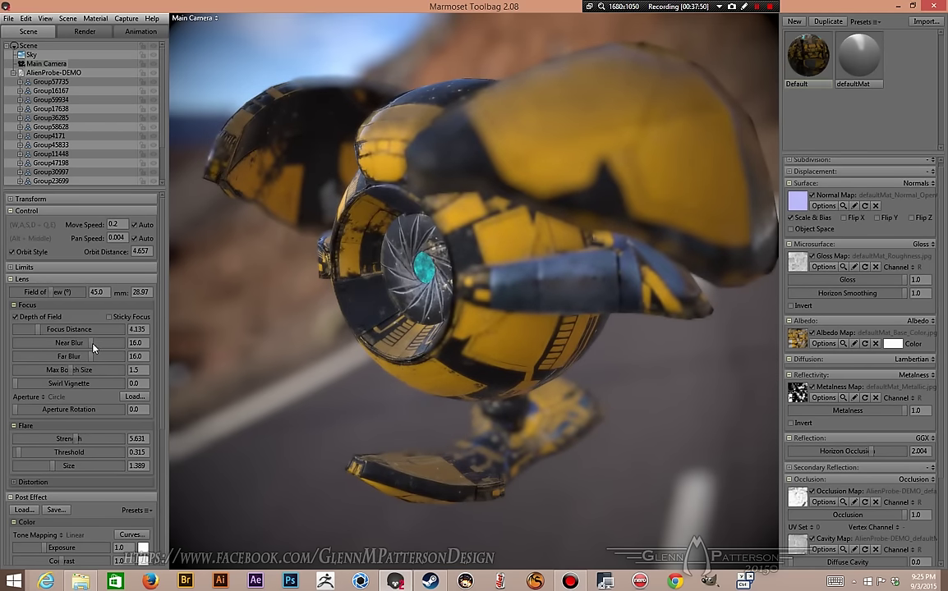
left_click_drag(87, 344, 26, 347)
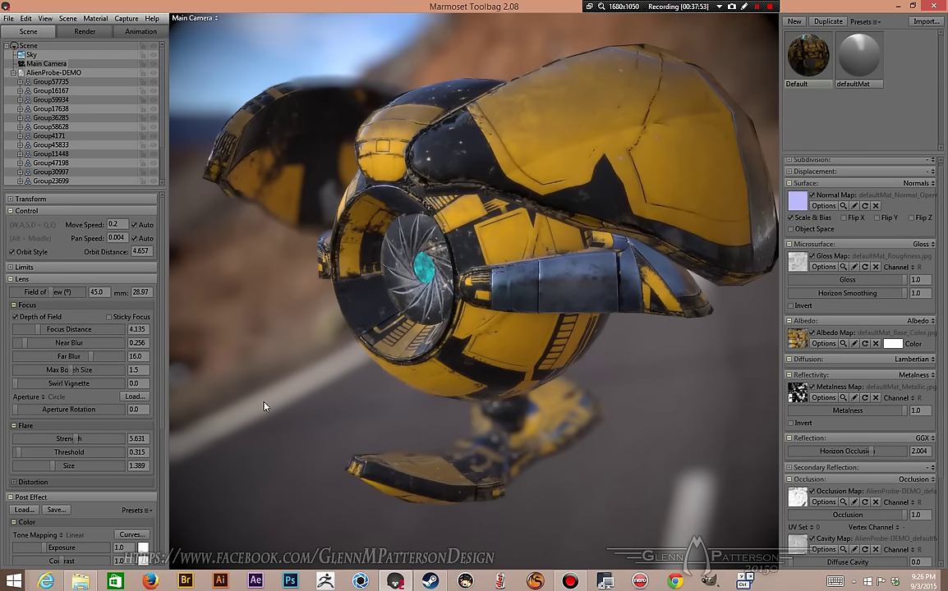
left_click_drag(264, 401, 340, 408, "alt")
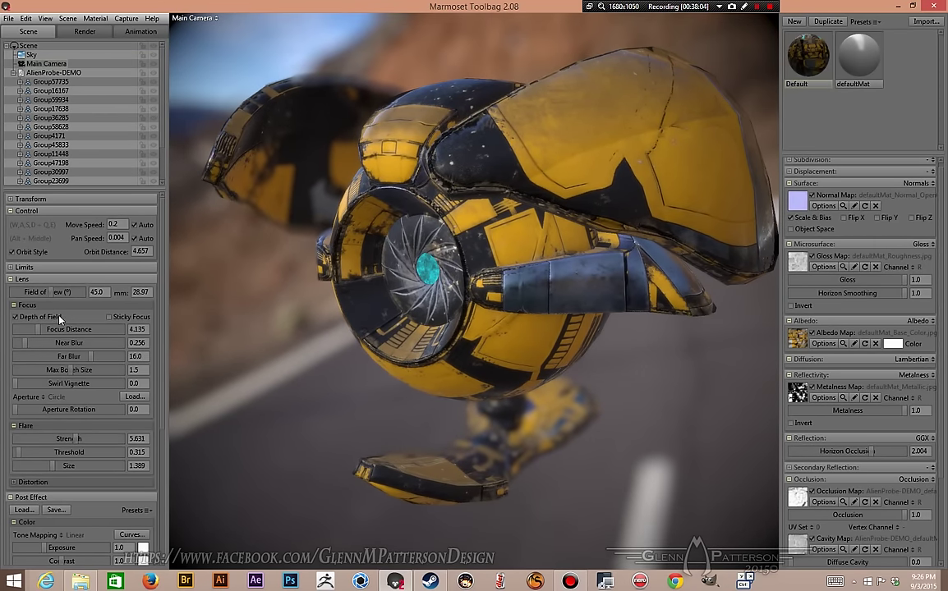
Step: Add a child light to the Sky over the clouds just right of the hill in its lighting image
scroll(51, 317, "down", 6)
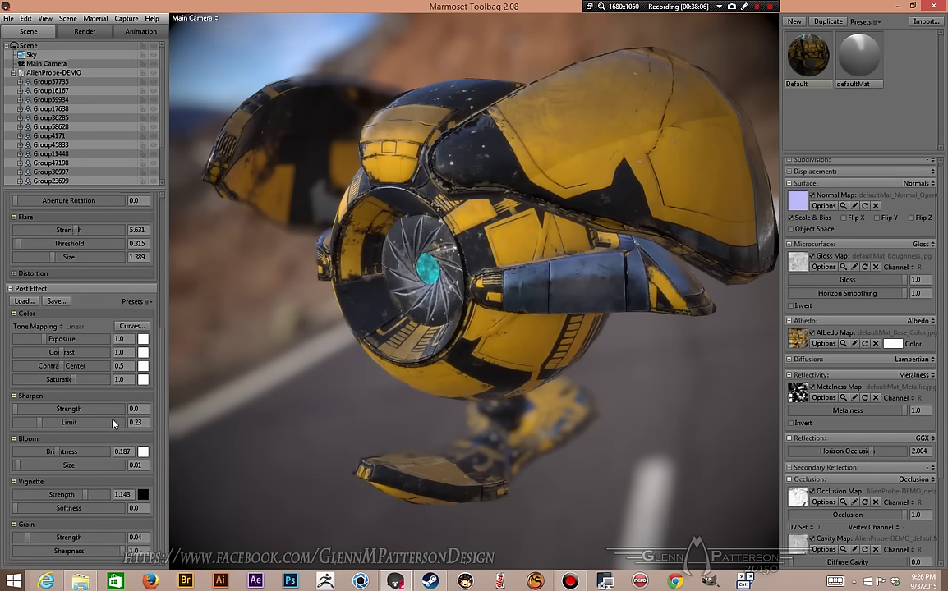
scroll(84, 497, "up", 6)
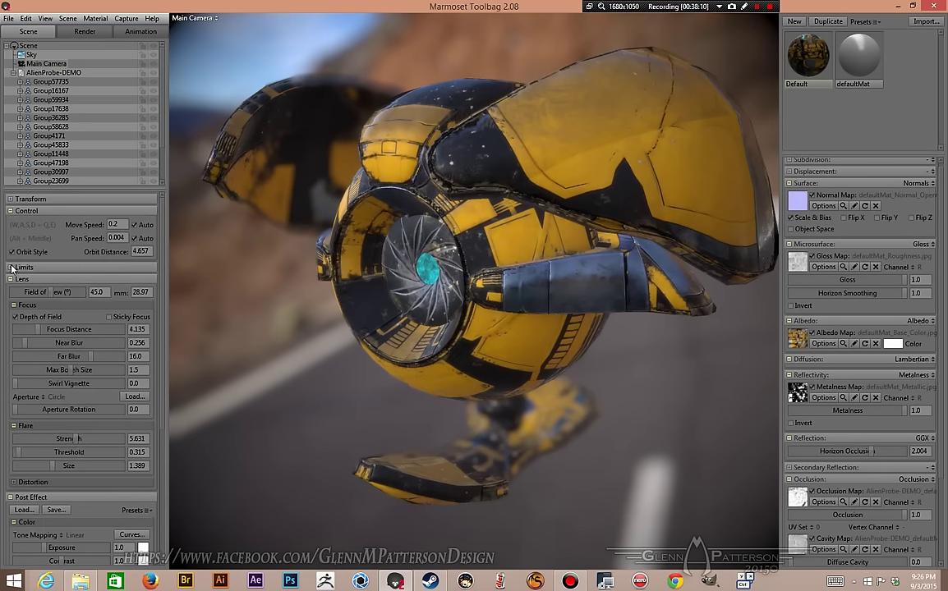
left_click(31, 55)
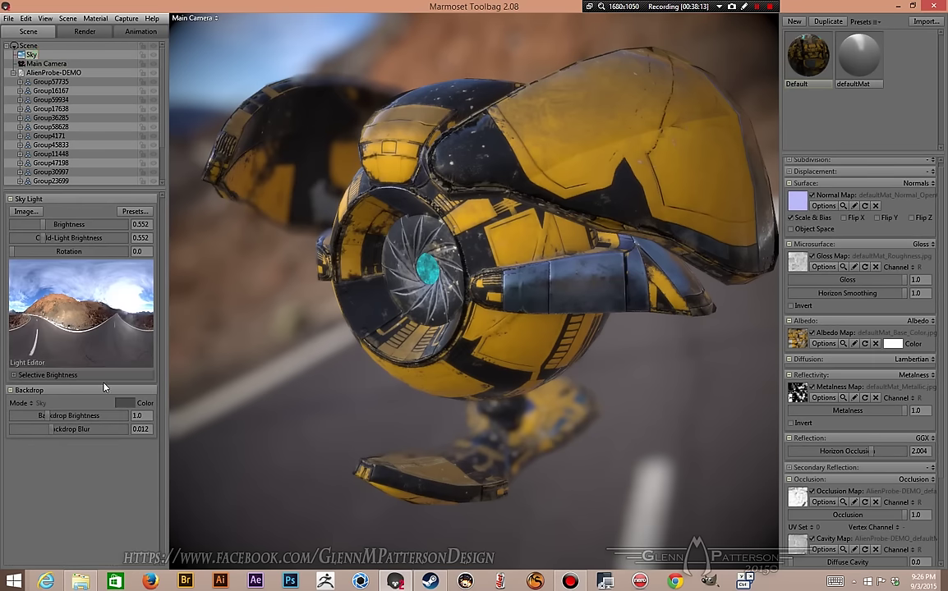
left_click_drag(332, 433, 302, 415, "alt")
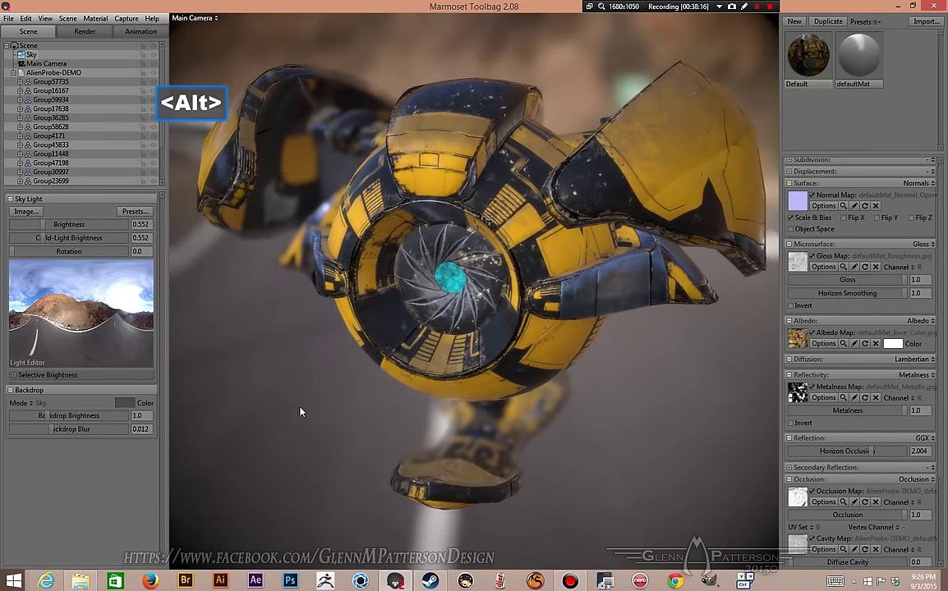
left_click(121, 304)
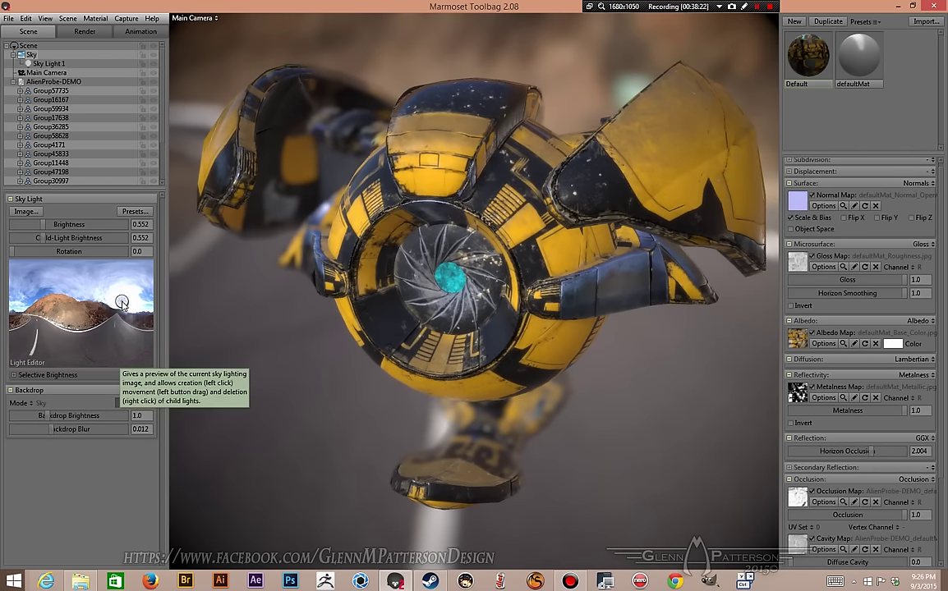
scroll(373, 417, "up", 3)
scroll(366, 411, "down", 6)
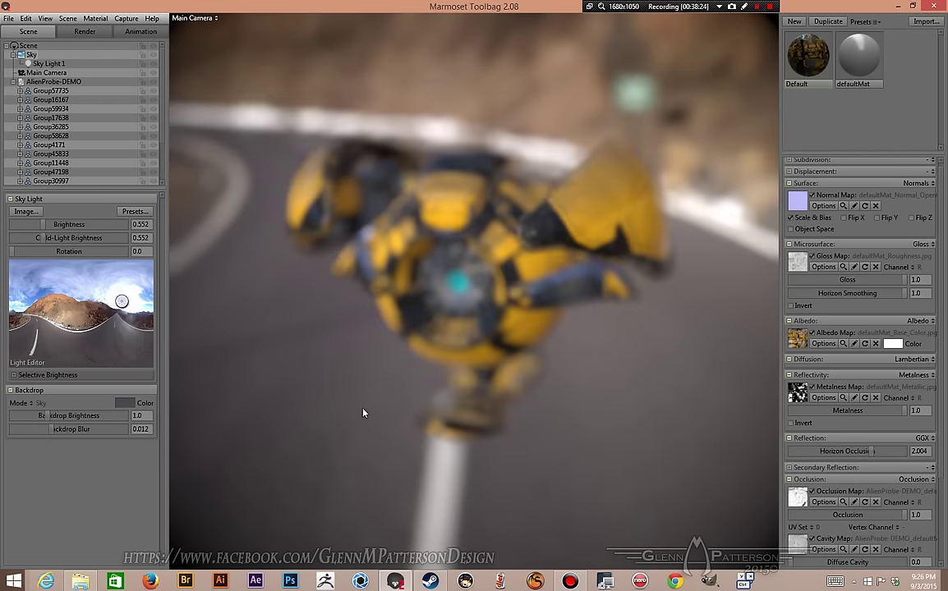
scroll(361, 406, "up", 4)
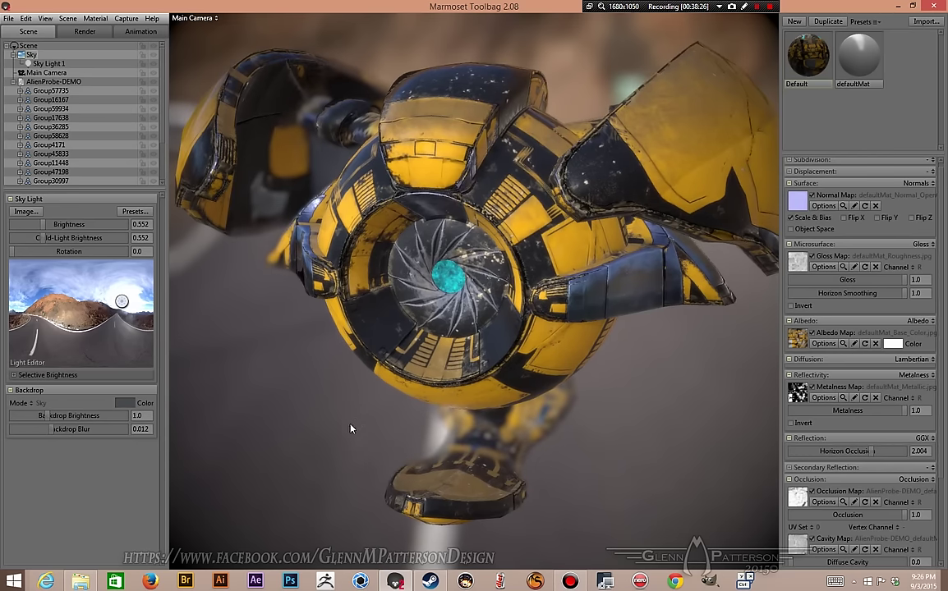
right_click_drag(360, 406, 307, 418, "alt")
left_click_drag(307, 418, 337, 425, "alt")
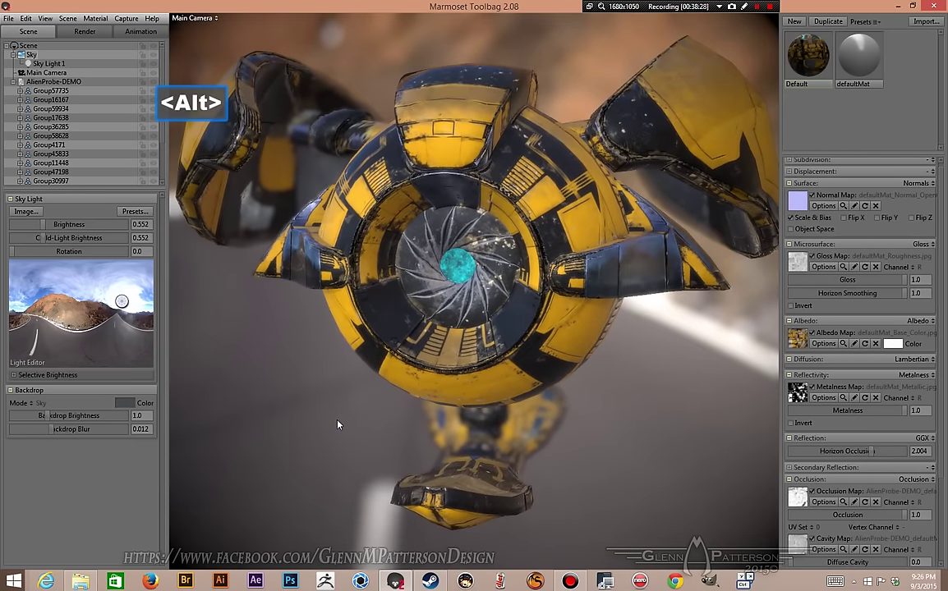
Step: Move Sky Light 1 out of the probe to beside its far wing and change the light type to Spot
left_click(49, 64)
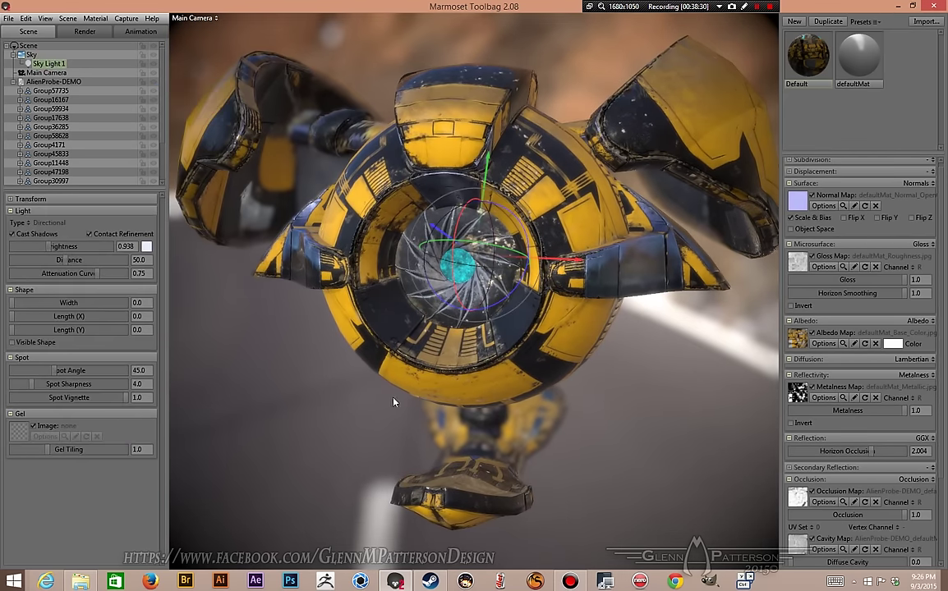
left_click_drag(317, 470, 280, 474, "alt")
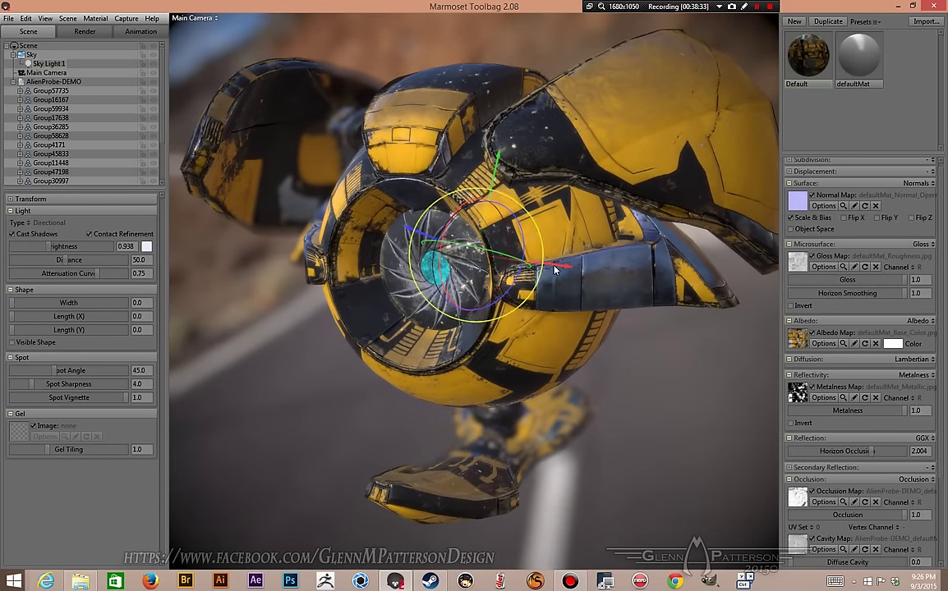
left_click_drag(567, 269, 264, 225)
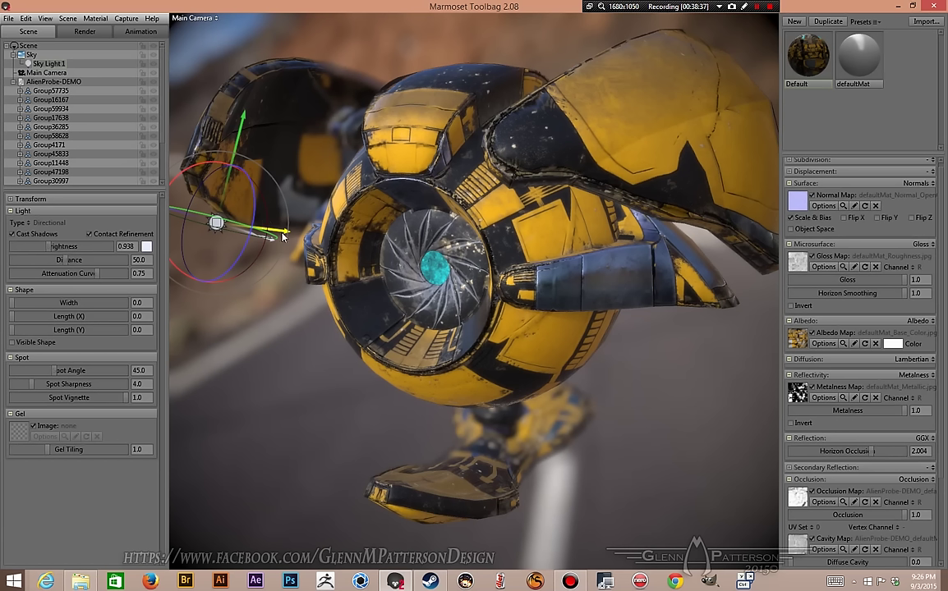
double_click(46, 64)
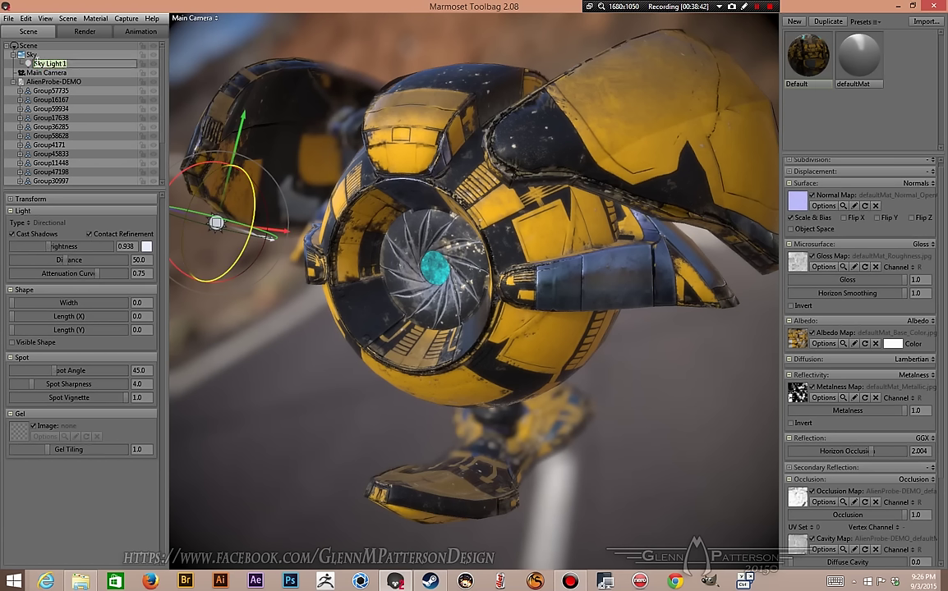
left_click(29, 224)
left_click(48, 233)
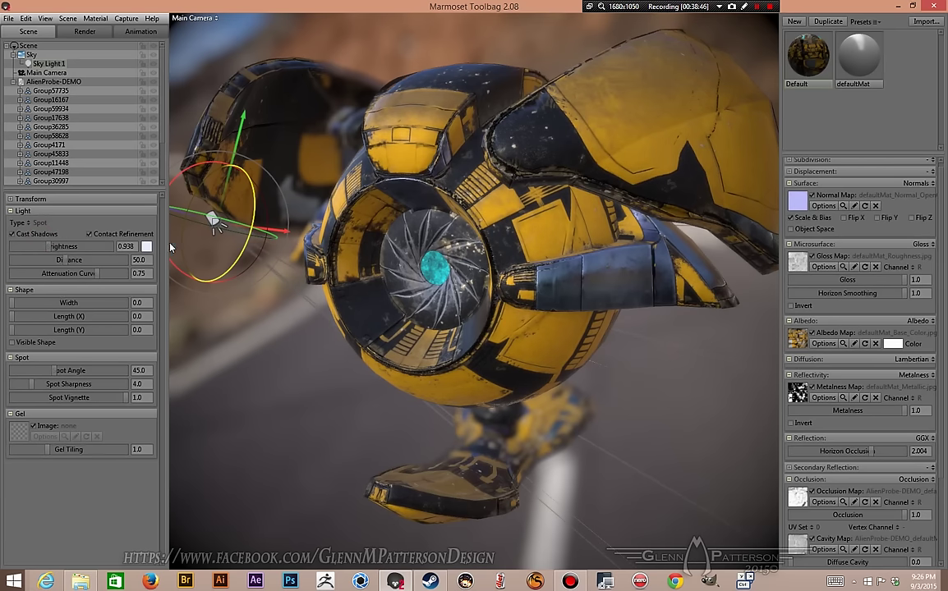
Step: Shift the spot light slightly and rotate it about its vertical axis toward the probe
left_click_drag(259, 234, 50, 162)
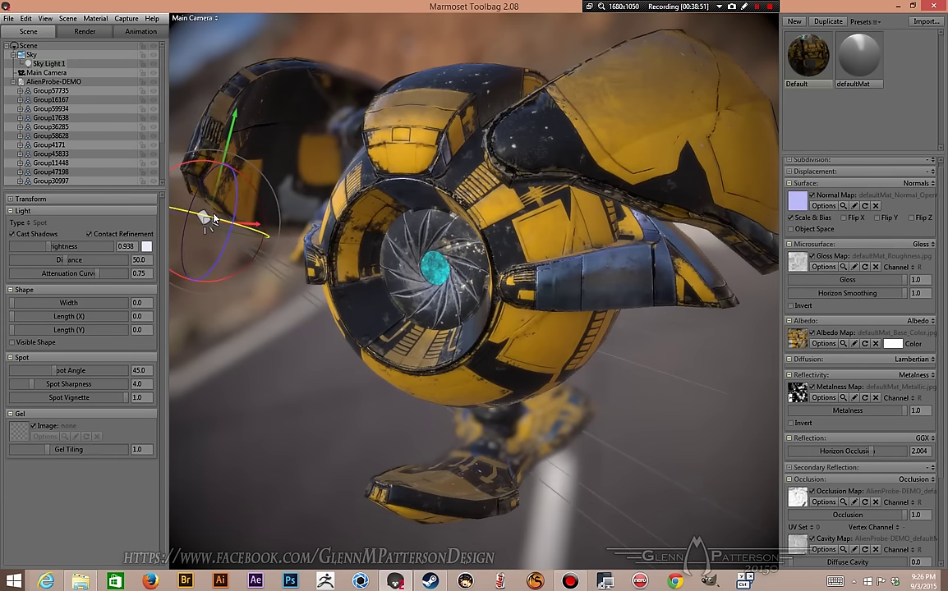
scroll(344, 370, "up", 2)
scroll(353, 363, "down", 3)
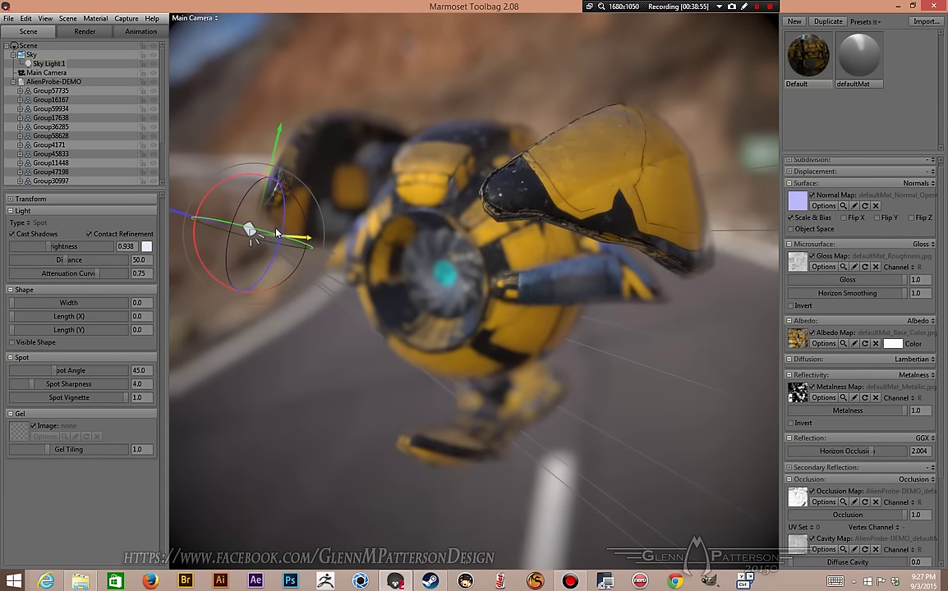
left_click_drag(218, 224, 287, 208)
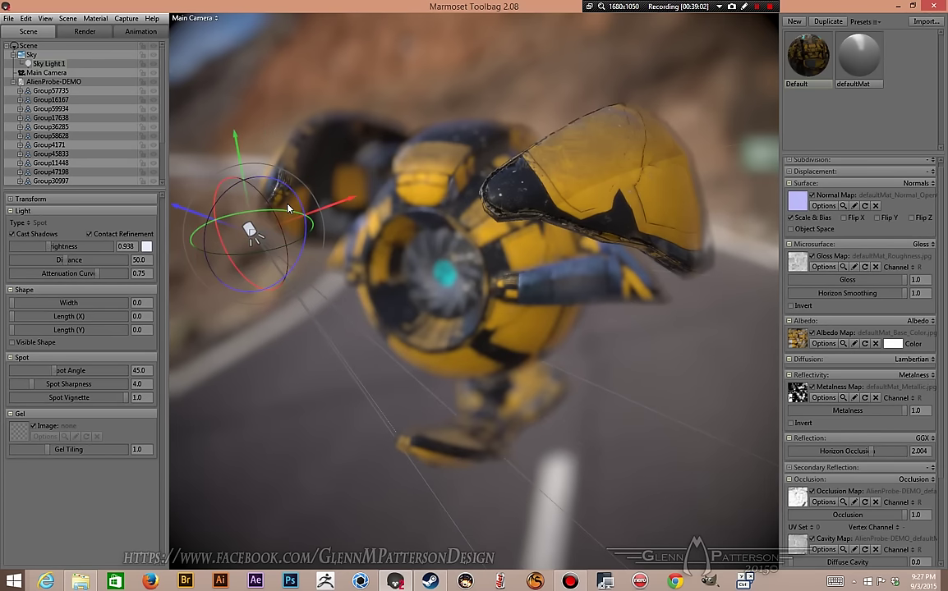
Step: Turn off the Main Camera's depth of field, then raise the spot light above the far wing and angle it at the probe
left_click(49, 72)
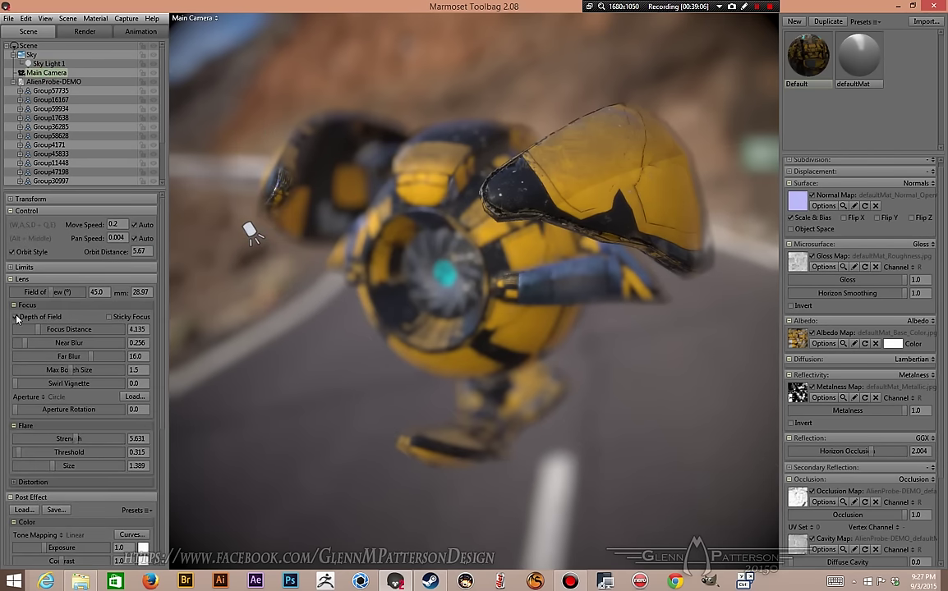
left_click(15, 317)
left_click(250, 234)
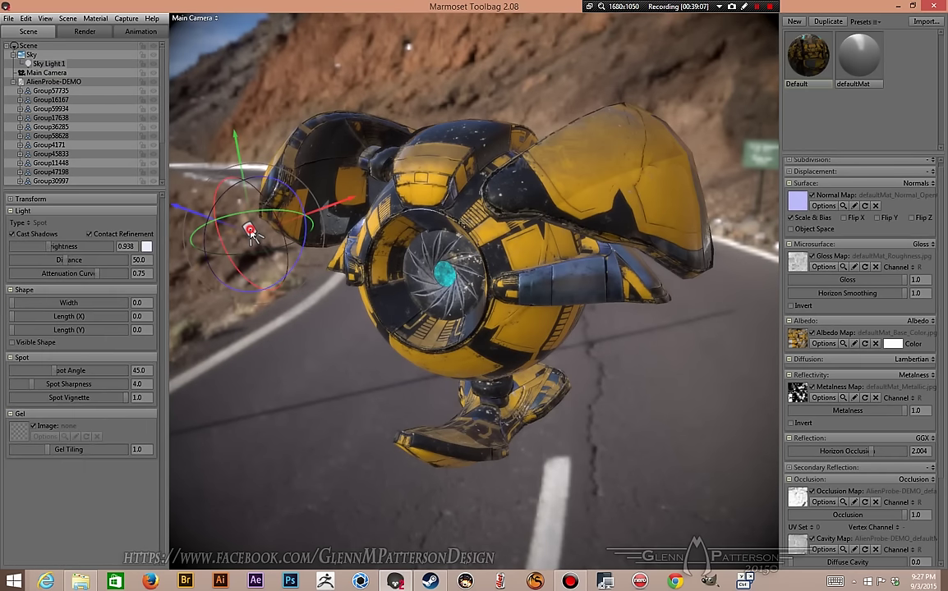
left_click_drag(312, 276, 263, 70)
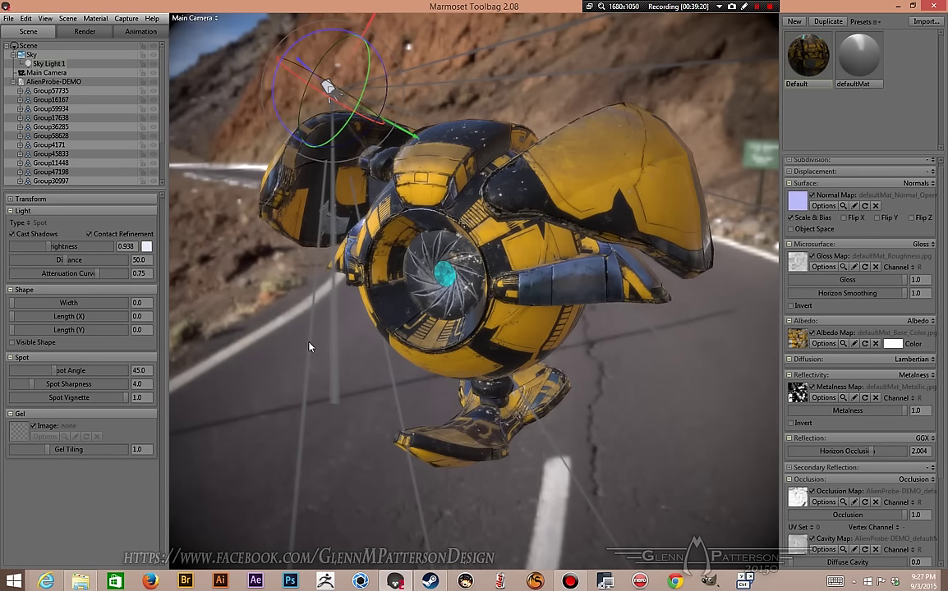
left_click_drag(309, 346, 267, 361, "alt")
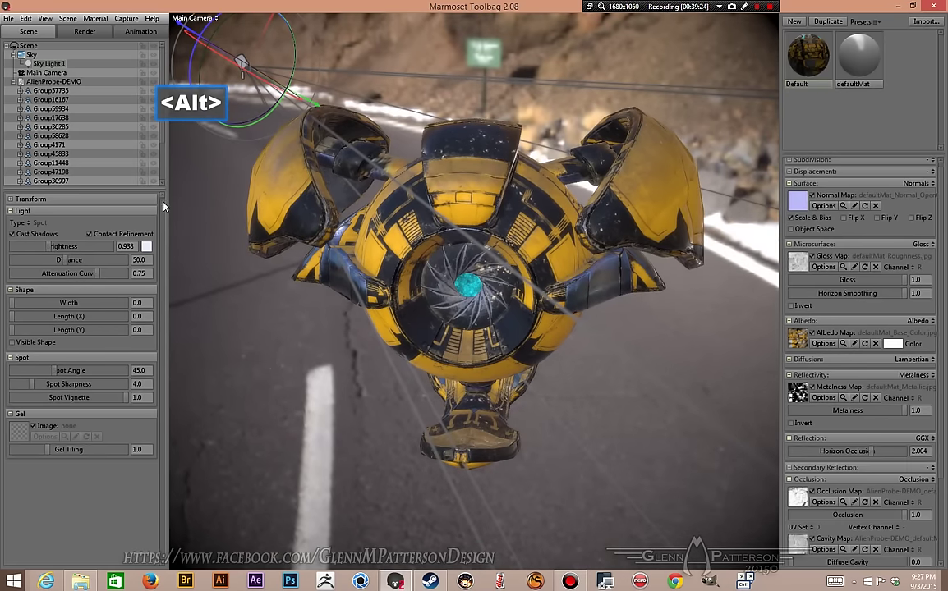
Step: Set Sky Light 1's brightness to about 37.93 and reposition and rotate it so its beam covers the probe from above
left_click(55, 64)
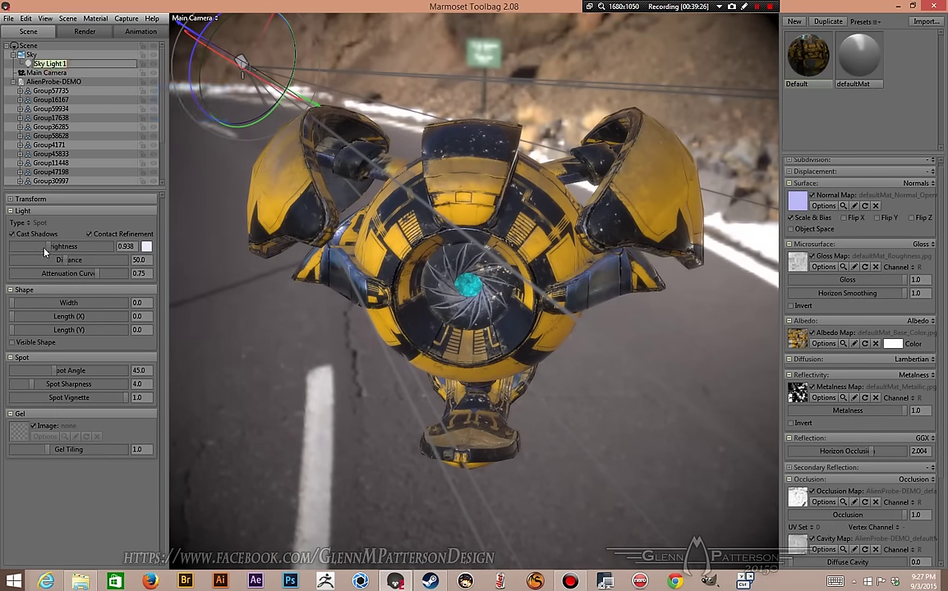
left_click_drag(47, 246, 90, 248)
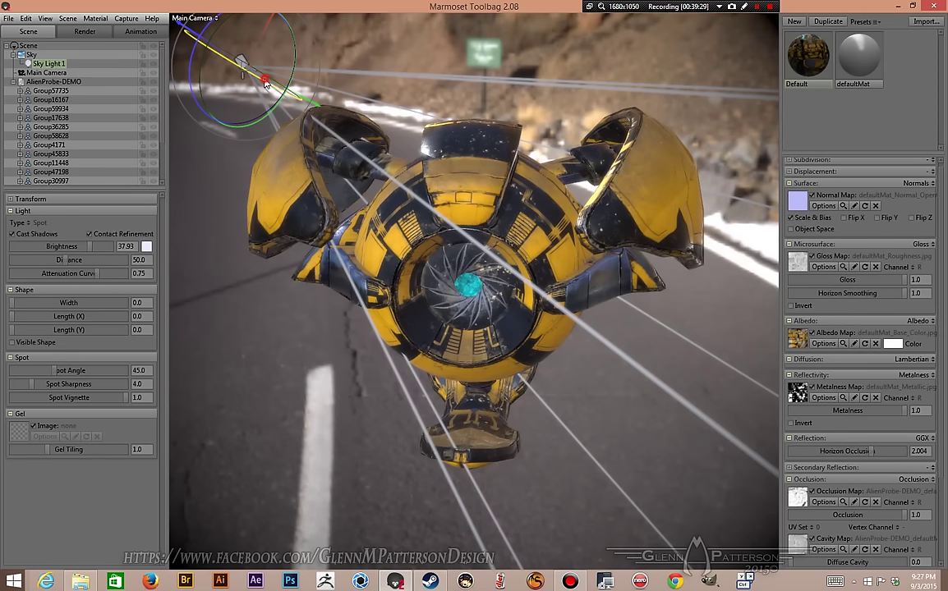
left_click_drag(265, 83, 372, 133)
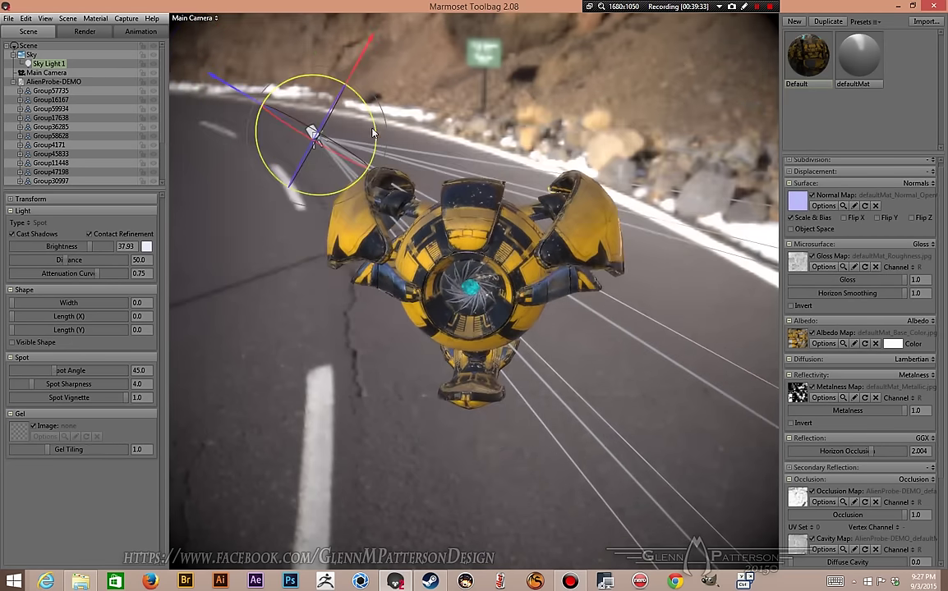
left_click_drag(218, 79, 204, 52)
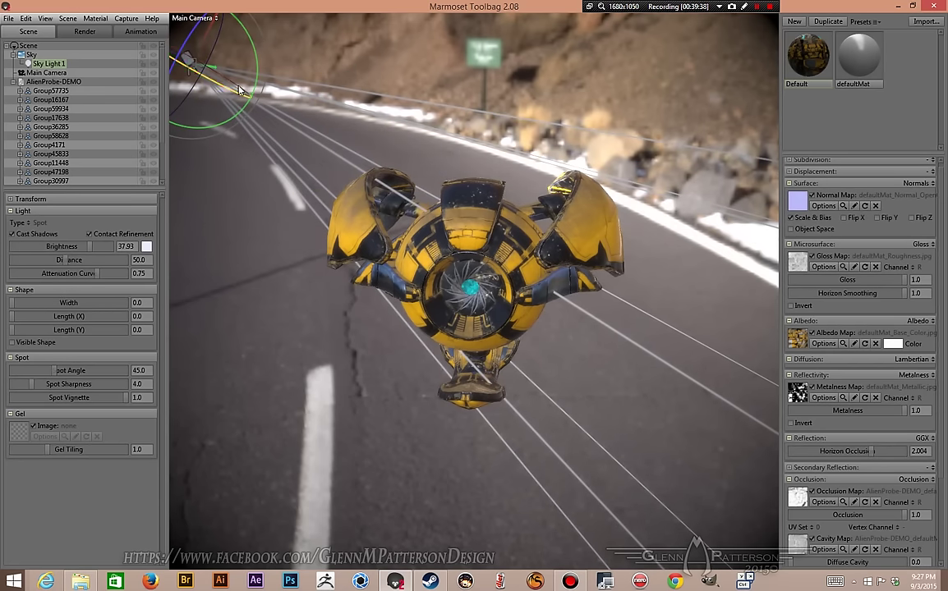
left_click_drag(239, 95, 270, 160)
left_click_drag(459, 474, 367, 428, "alt")
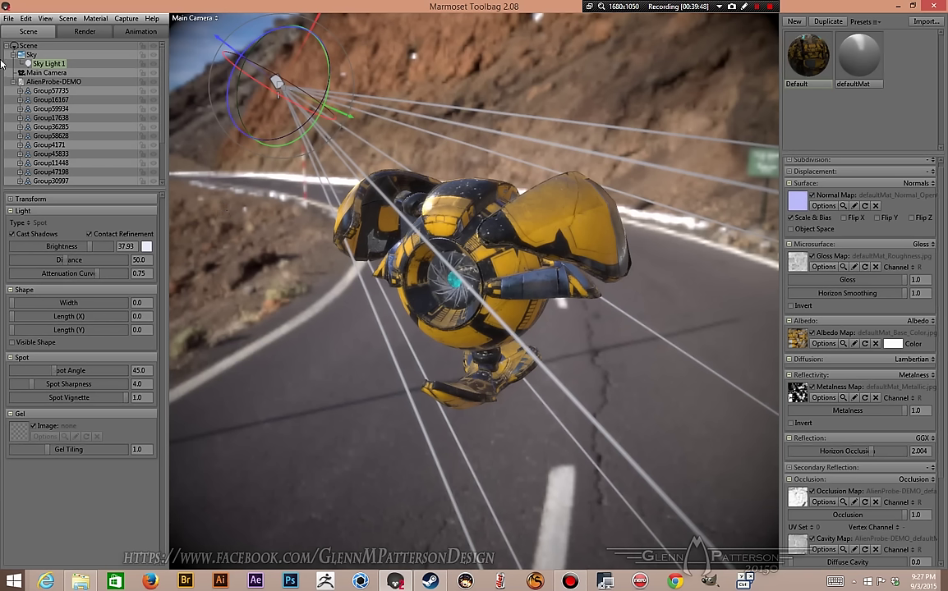
Step: Duplicate Sky Light 1, move the copy below the probe on the opposite side, and rotate it to aim at the probe
double_click(45, 64)
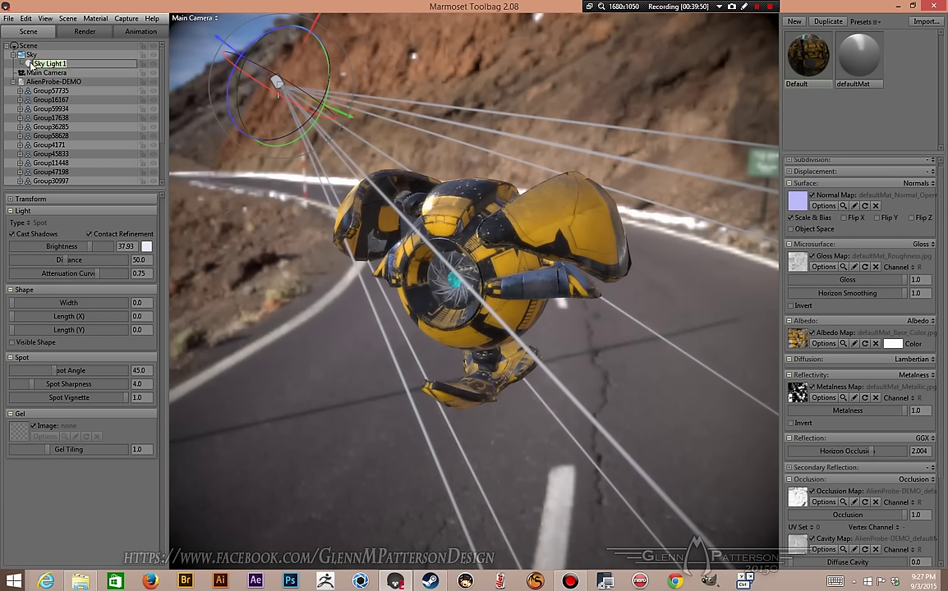
key("Return")
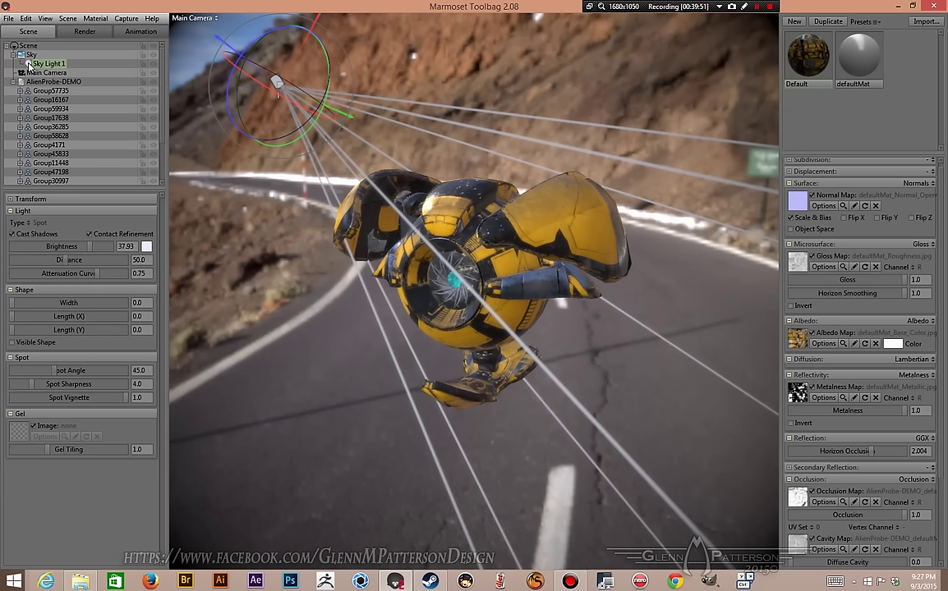
key("ctrl+d")
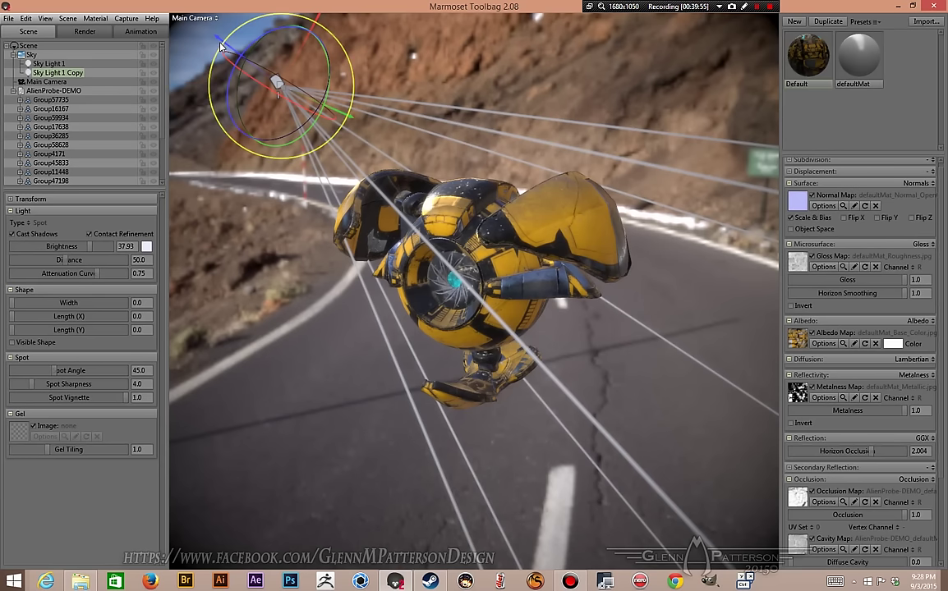
left_click_drag(227, 48, 681, 386)
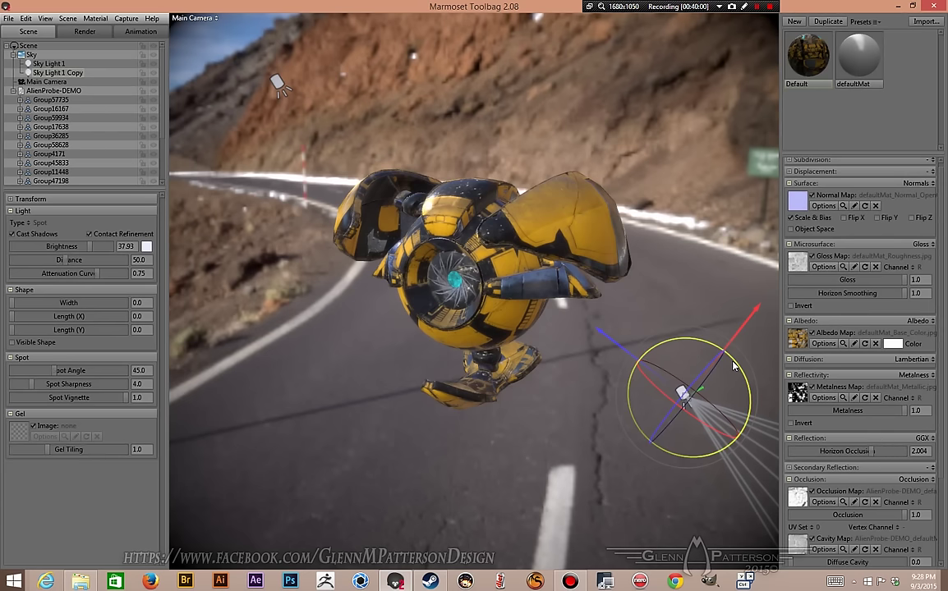
left_click_drag(733, 366, 460, 534)
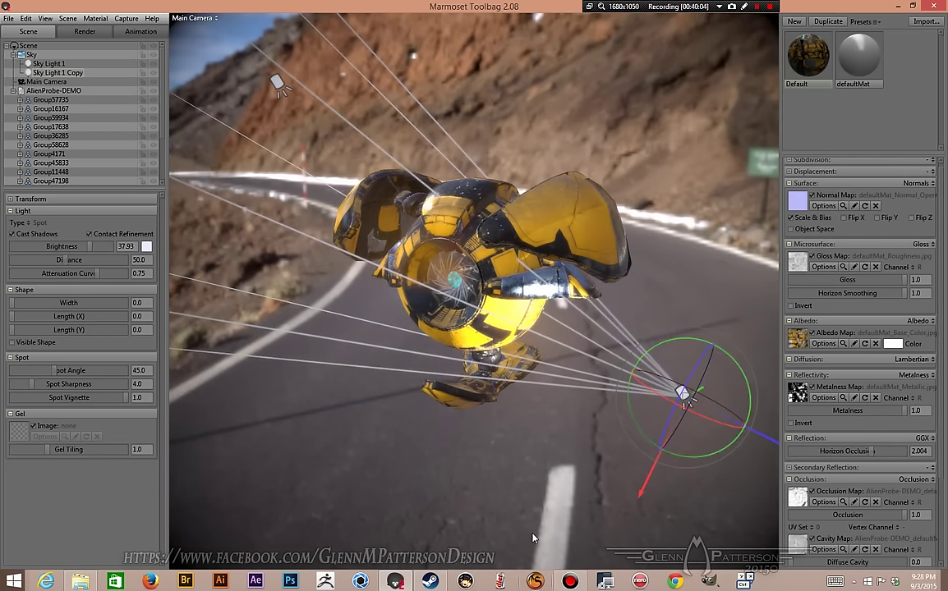
Step: Move Sky Light 1 Copy across beneath the probe and lower its brightness to about 7.208
left_click_drag(401, 461, 557, 457, "alt")
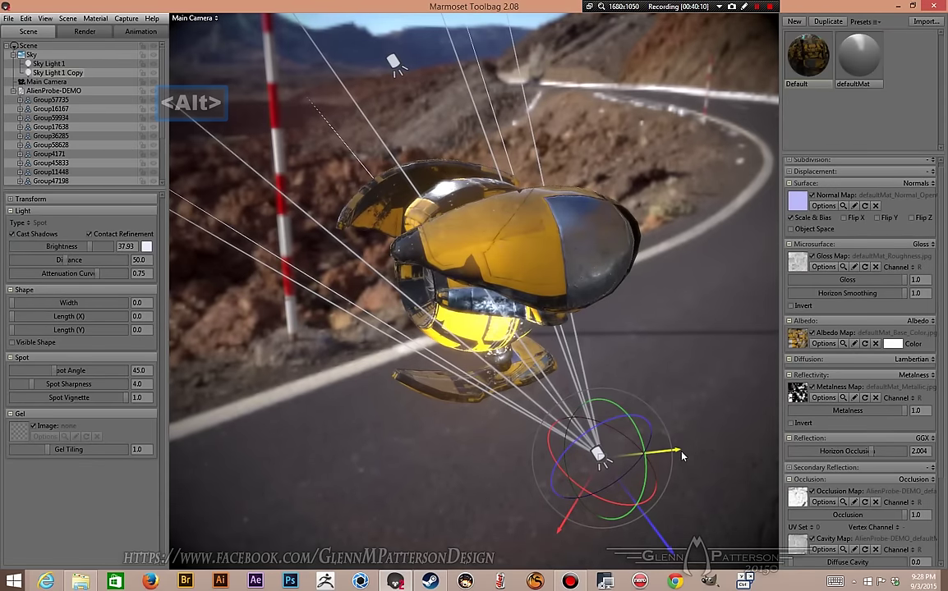
left_click_drag(690, 458, 418, 524)
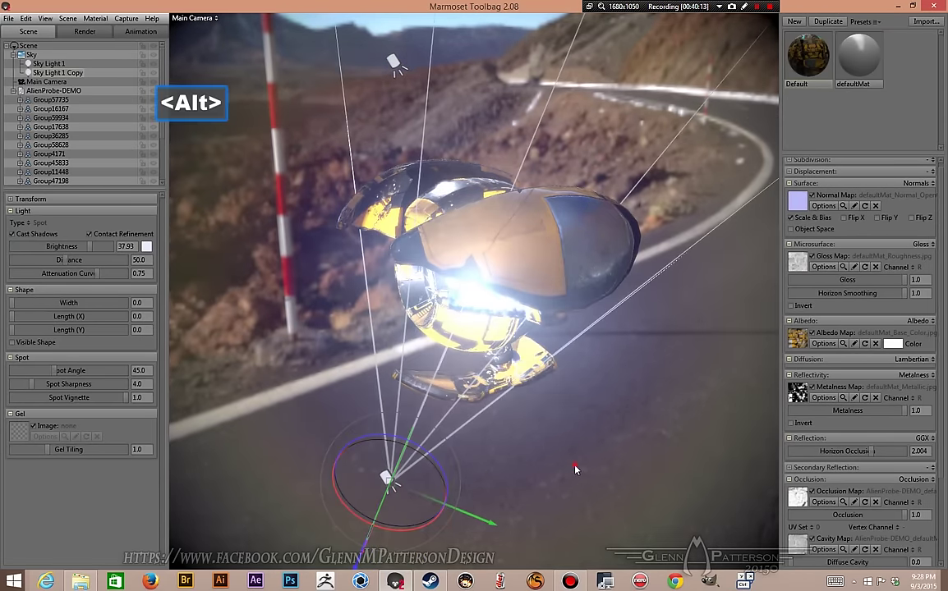
left_click_drag(517, 418, 656, 458, "alt")
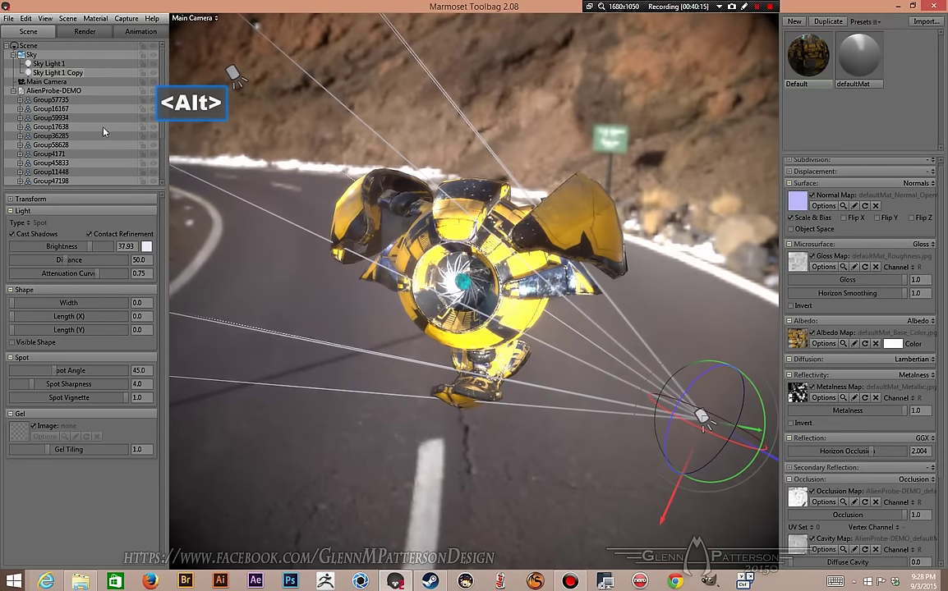
left_click_drag(90, 247, 66, 246)
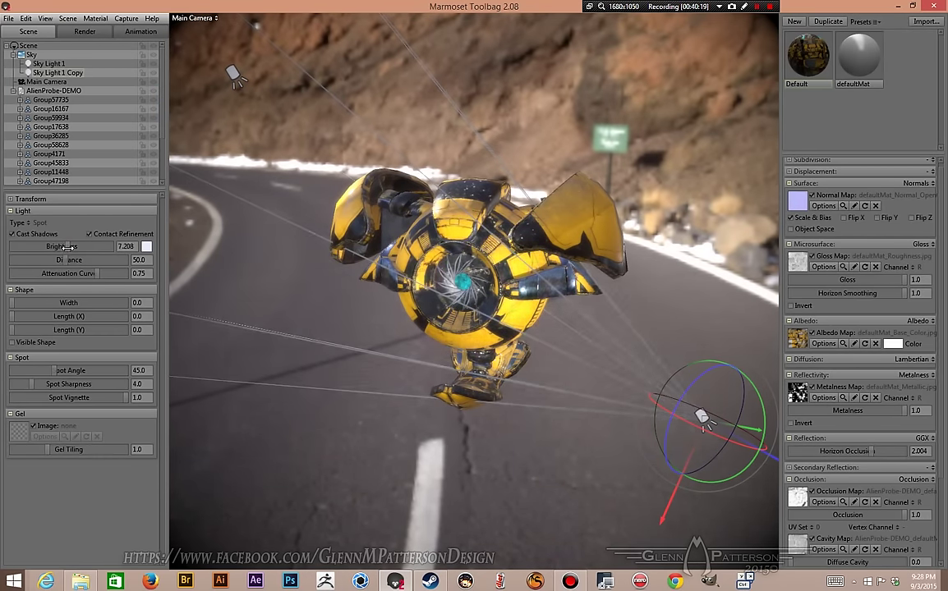
Step: Turn on the Main Camera's depth of field and set the focus distance to about 6.66 to sharpen the whole probe
left_click_drag(317, 369, 315, 348, "alt")
scroll(315, 347, "up", 5)
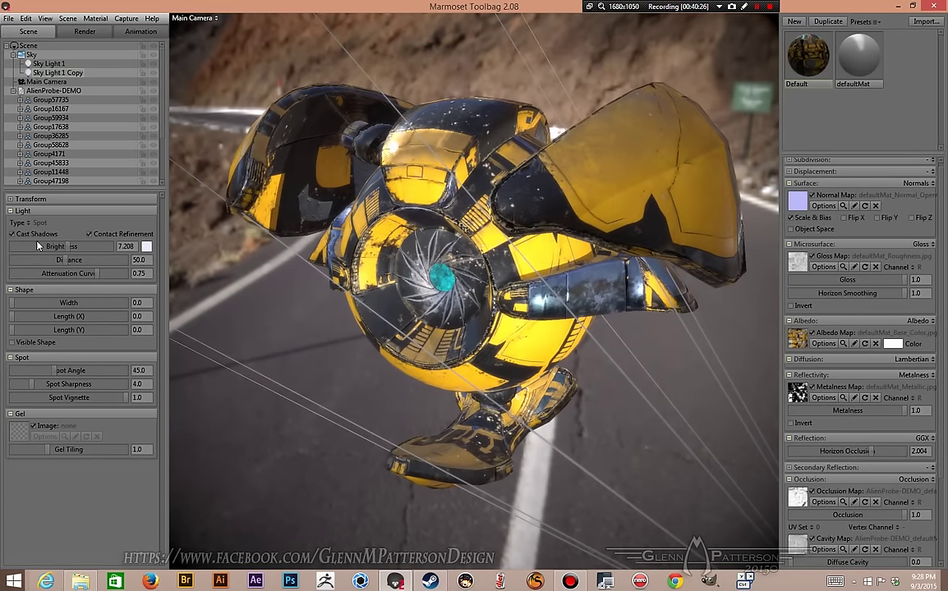
left_click(46, 82)
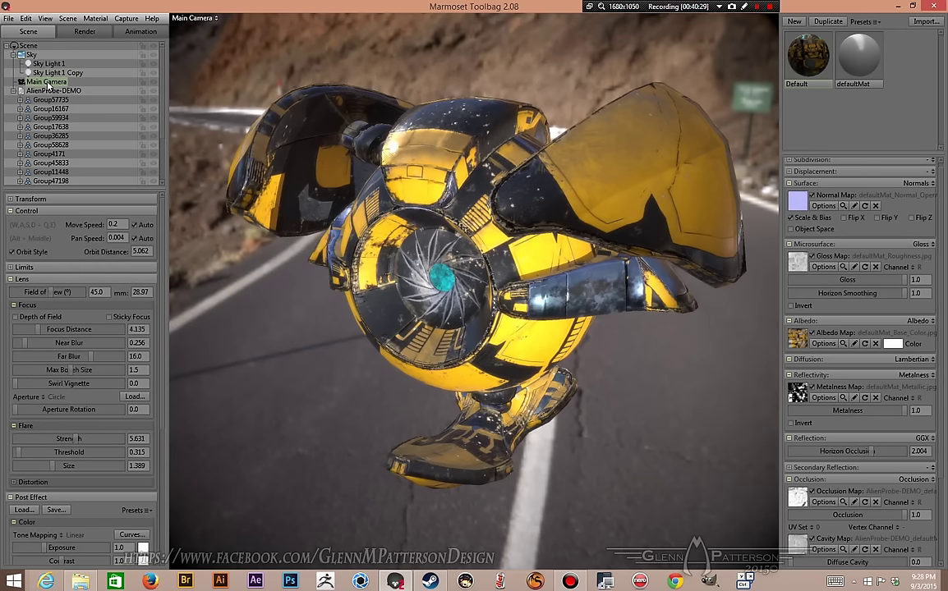
left_click(14, 318)
left_click_drag(254, 382, 271, 372, "alt")
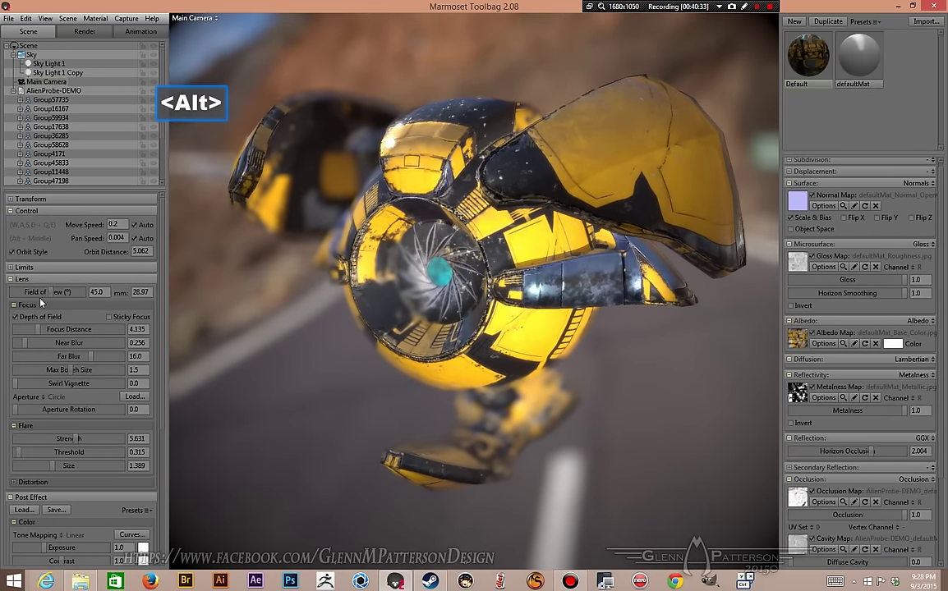
left_click_drag(40, 328, 40, 329)
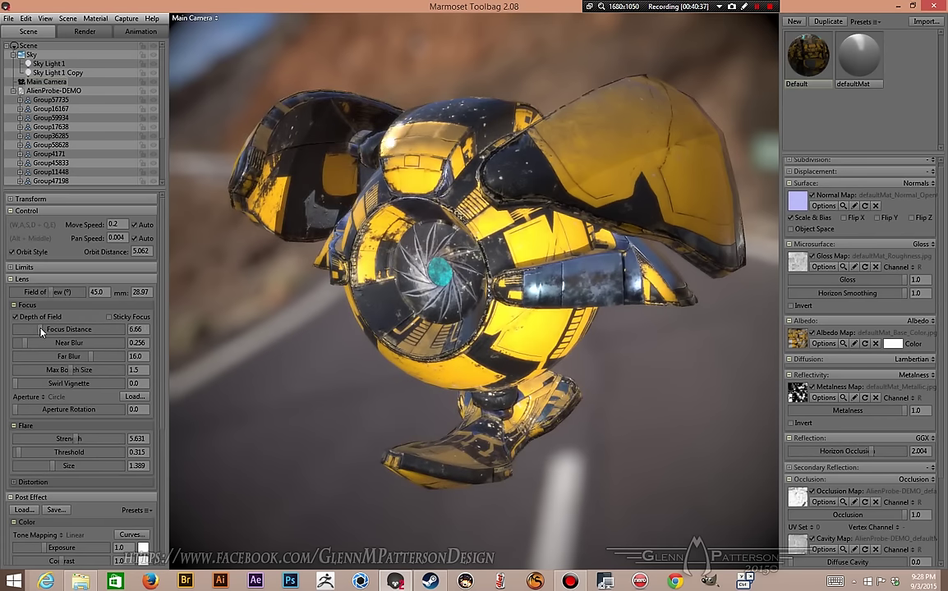
left_click_drag(260, 372, 361, 396, "alt")
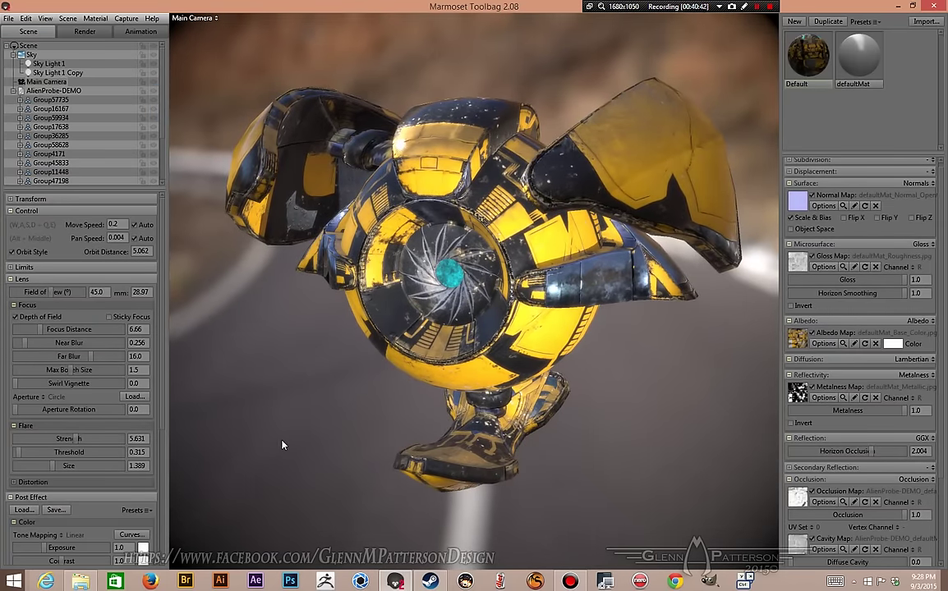
mouse_move(268, 426)
left_mouse_down("alt")
mouse_move(241, 408)
mouse_move(289, 431)
mouse_move(270, 436)
left_mouse_up("alt")
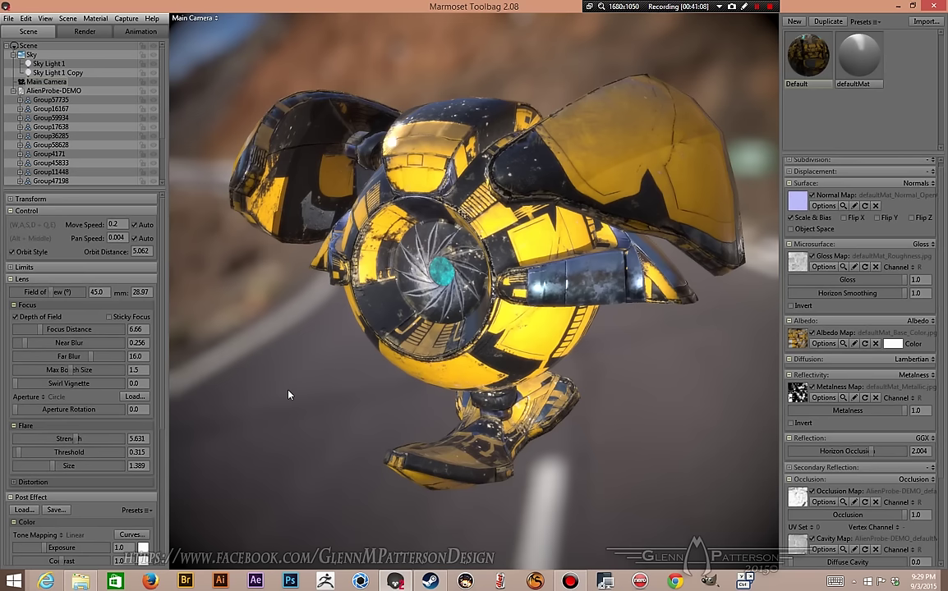
Step: Export the scene for Marmoset Viewer to the desktop as scene.mview, with an 800 × 600 HTML page and high texture quality
left_click(9, 18)
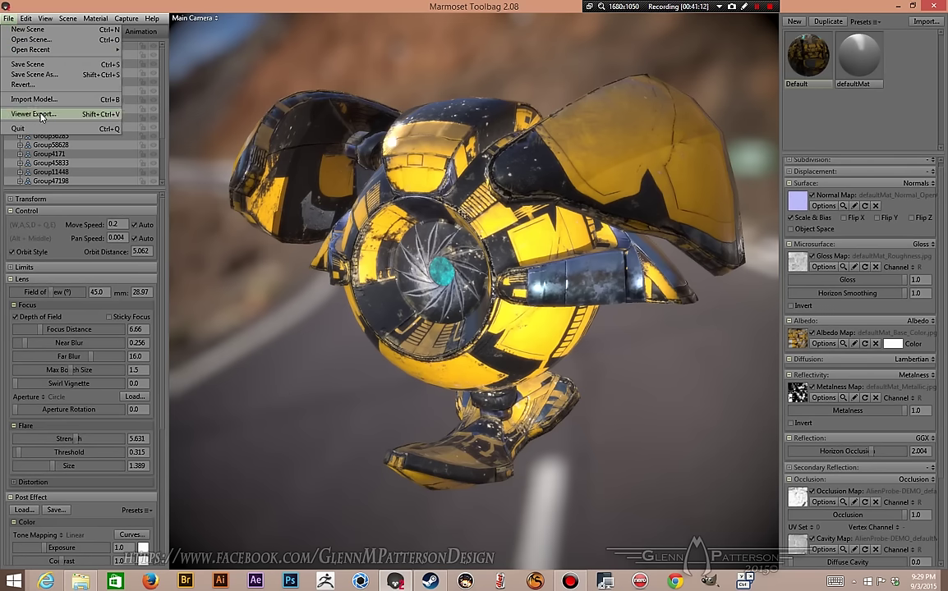
left_click(41, 115)
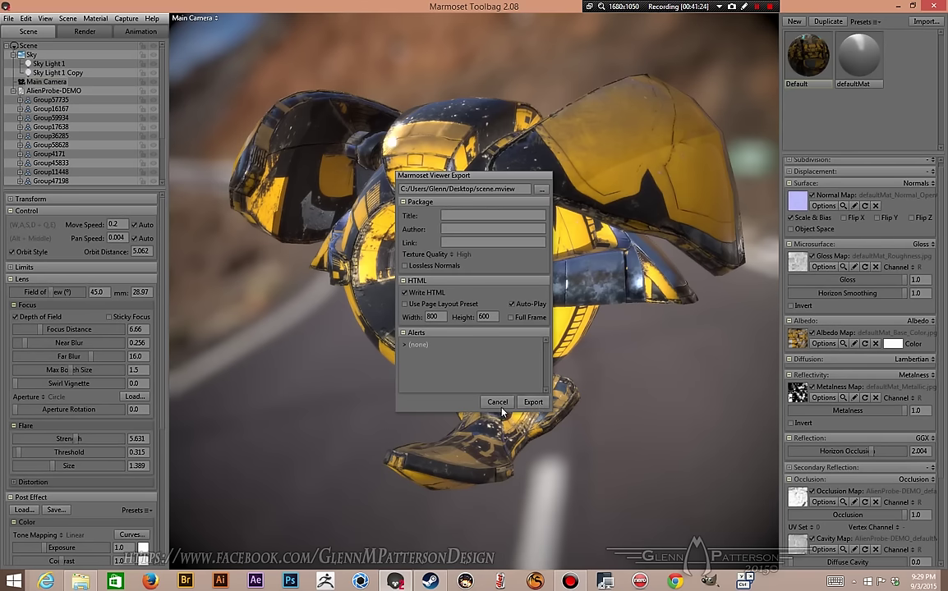
left_click(534, 402)
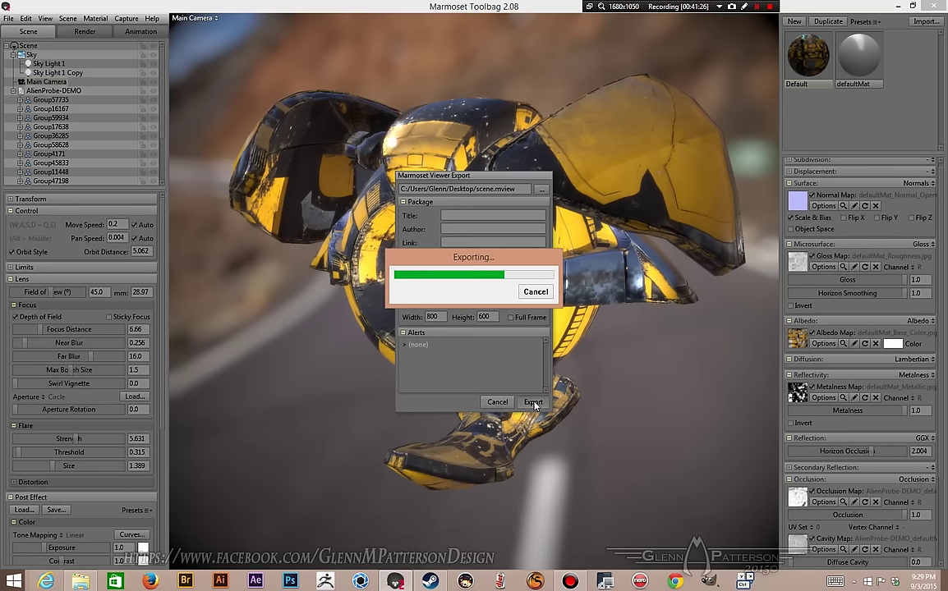
Step: Minimize Marmoset Toolbag and the Movies folder window to reach the exported files on the desktop
left_click(910, 6)
left_click(909, 9)
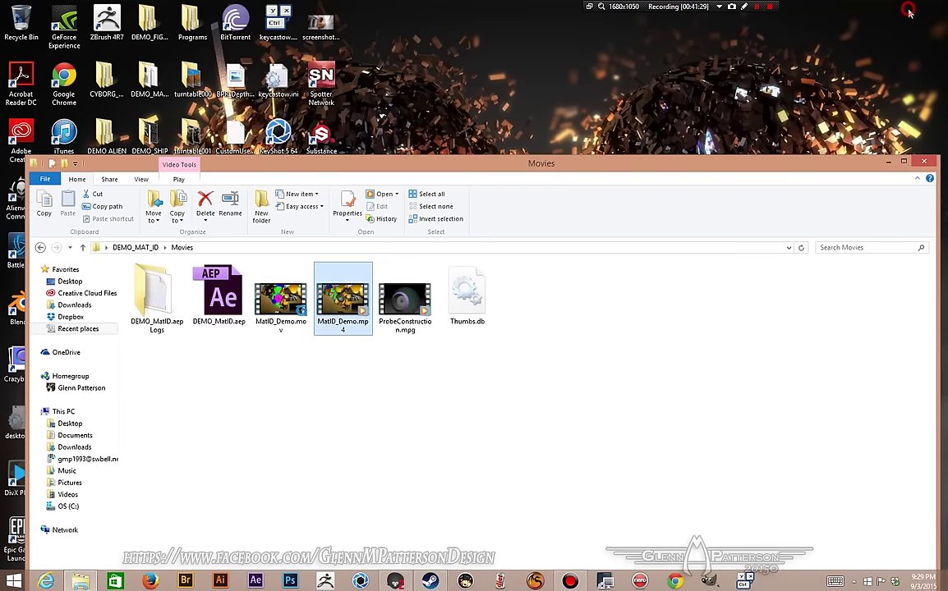
left_click(887, 164)
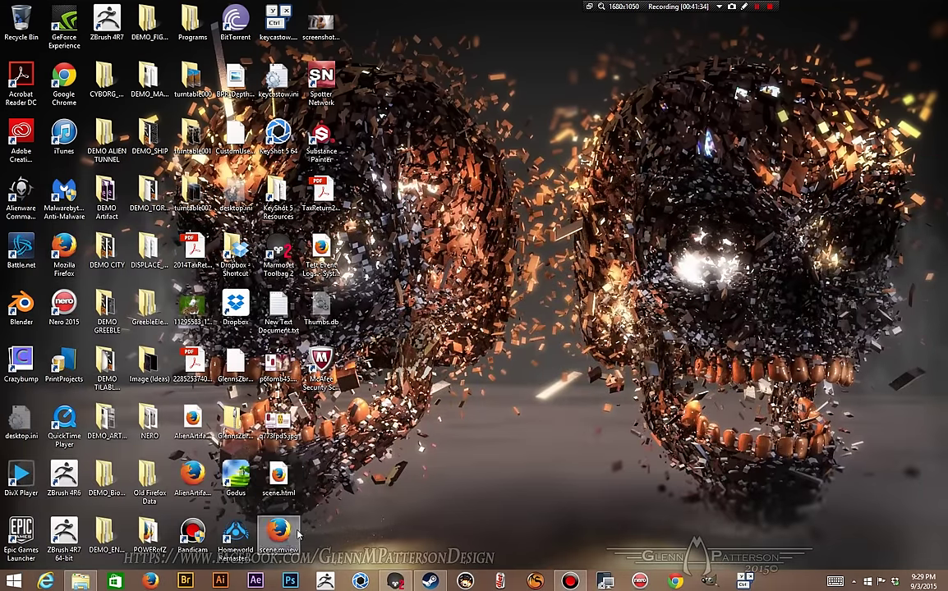
left_click(279, 536)
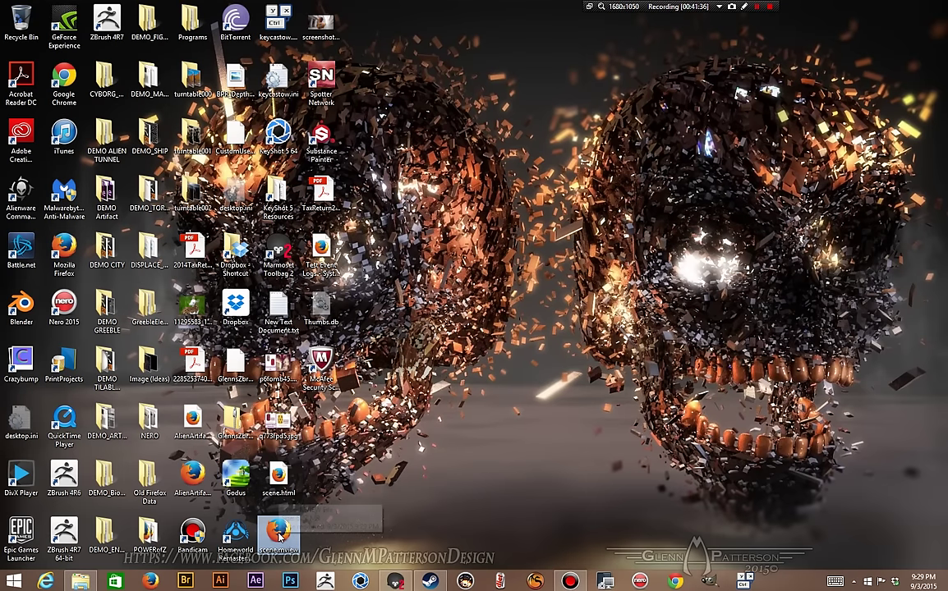
double_click(279, 536)
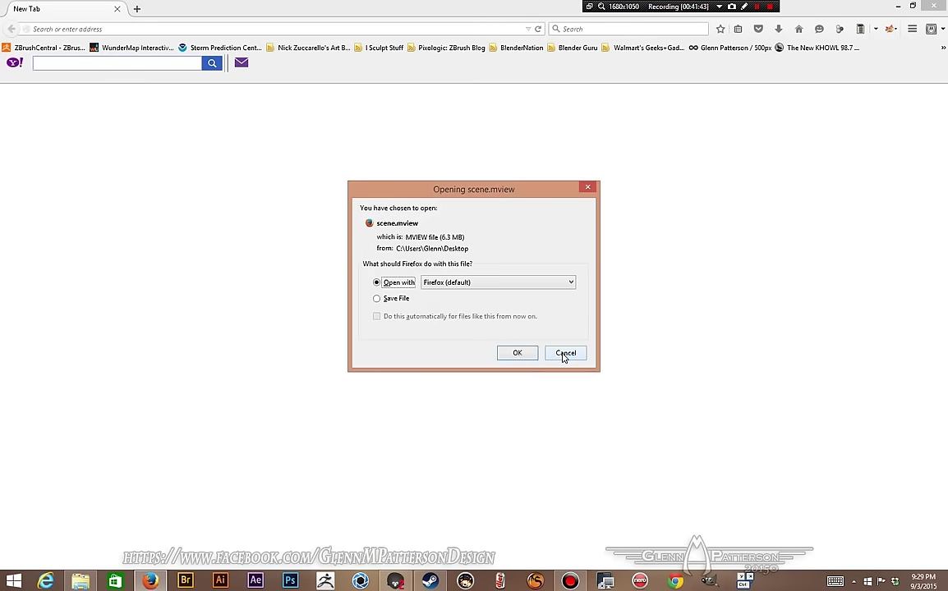
left_click(564, 355)
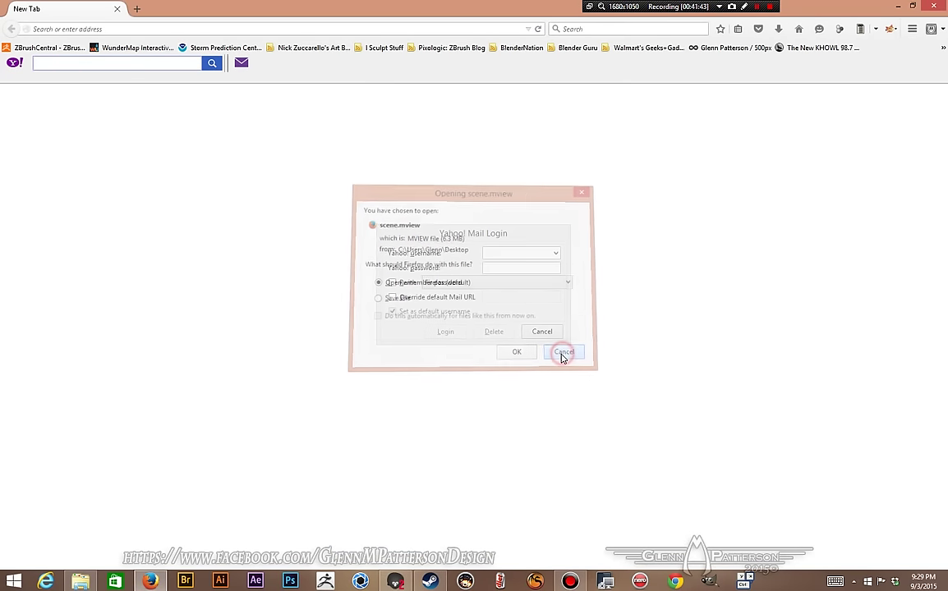
left_click(548, 334)
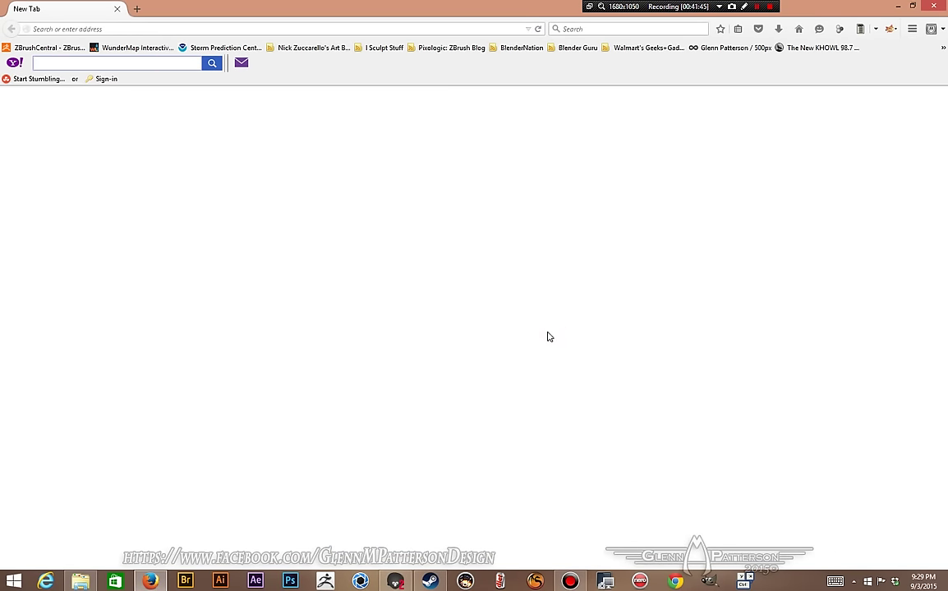
left_click(942, 6)
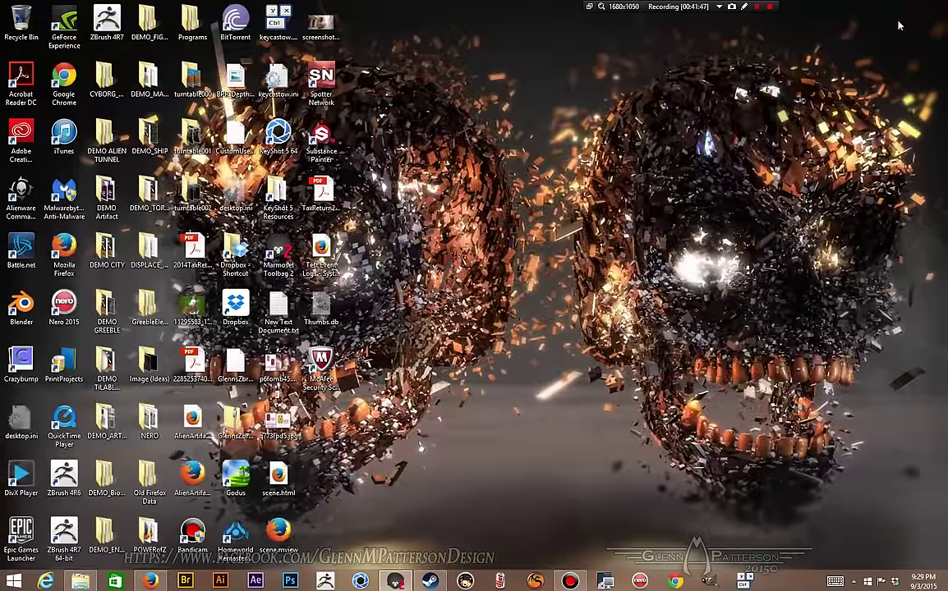
Step: Open scene.html from the desktop in Firefox, dismiss the Yahoo! Mail login, and allow the viewer to run full screen
left_click(278, 477)
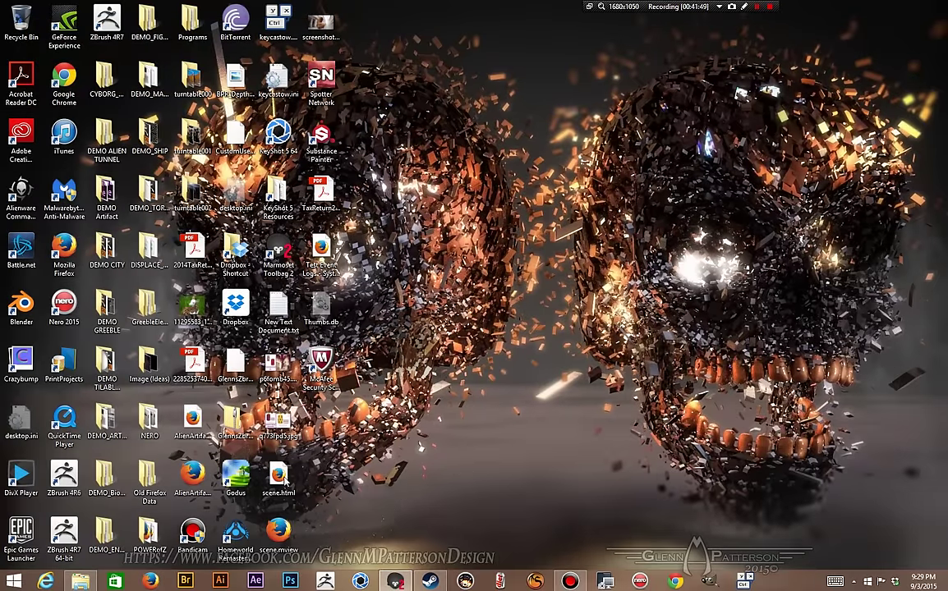
key("Return")
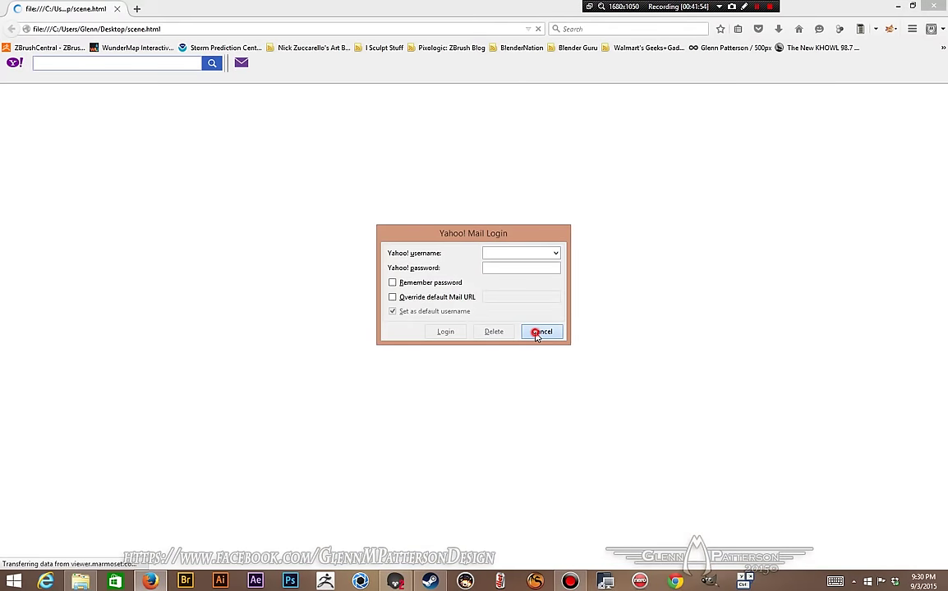
left_click(539, 332)
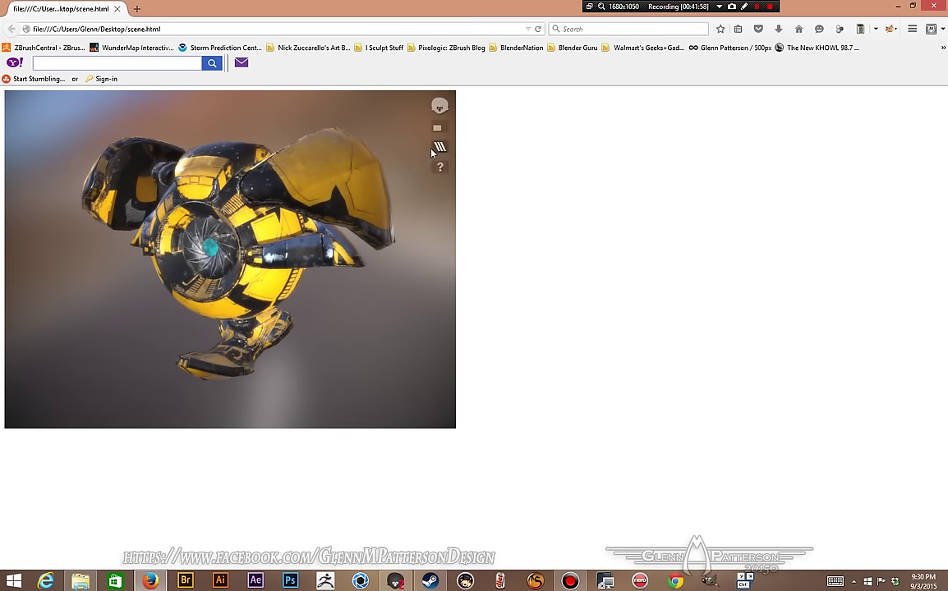
left_click(437, 128)
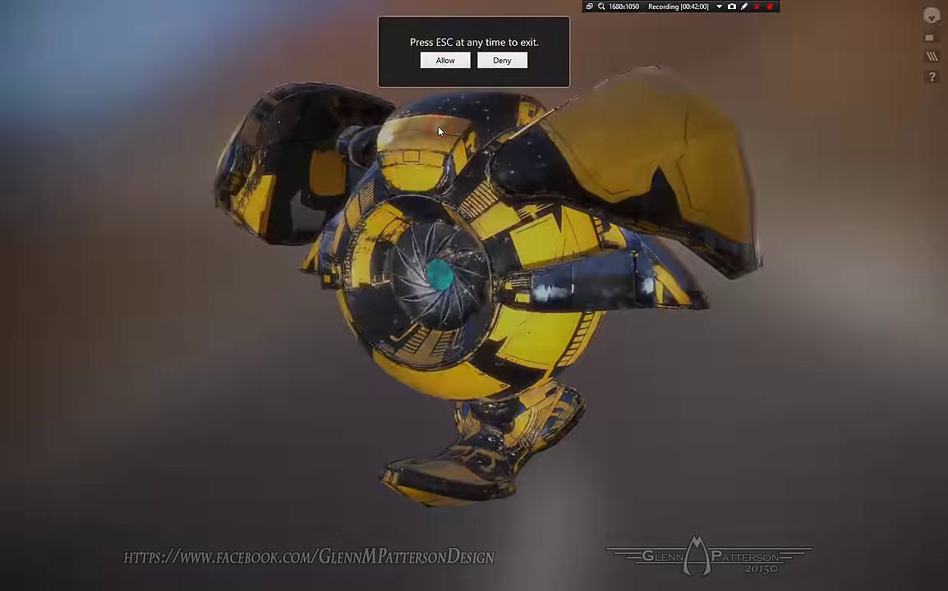
left_click(449, 60)
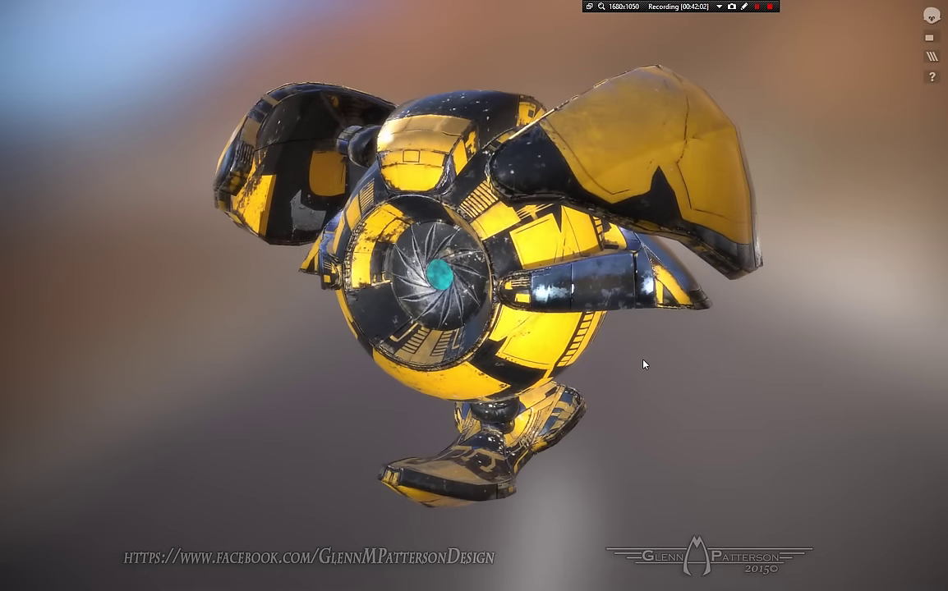
Step: Orbit the probe in the full-screen viewer and rotate the lighting around it to inspect the exported model
left_click_drag(645, 362, 612, 364)
left_click_drag(715, 438, 671, 427, "shift")
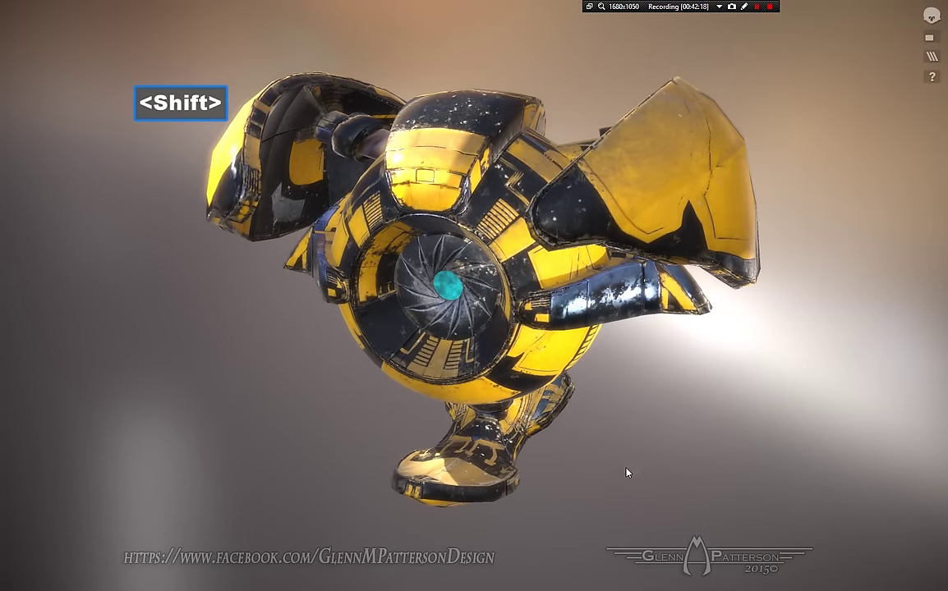
left_click_drag(620, 478, 204, 418)
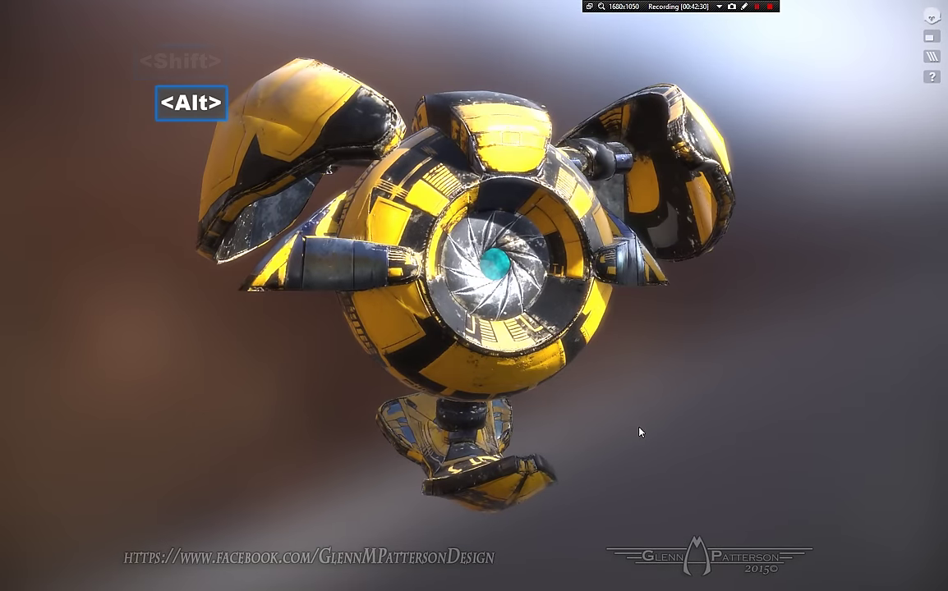
left_click_drag(639, 431, 541, 494, "alt")
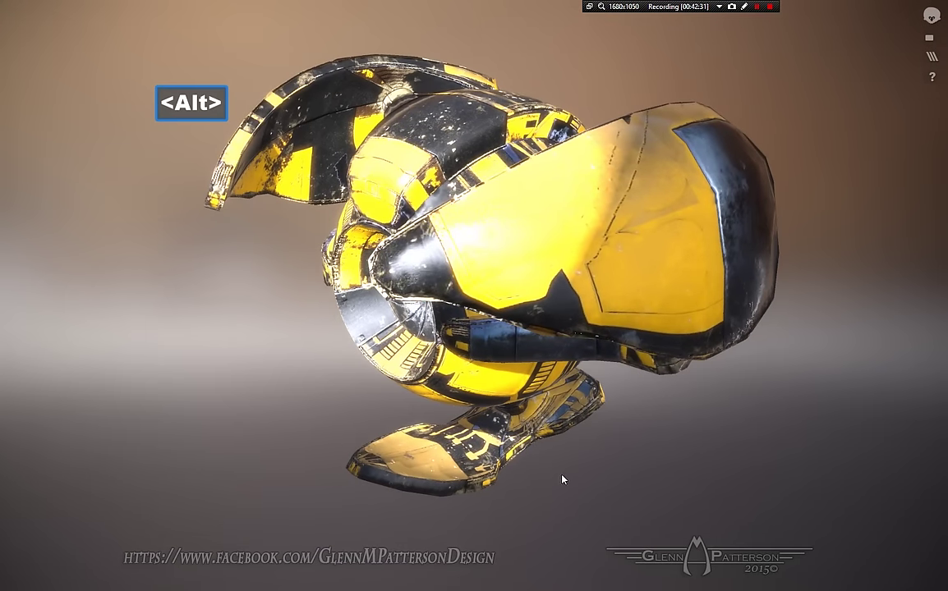